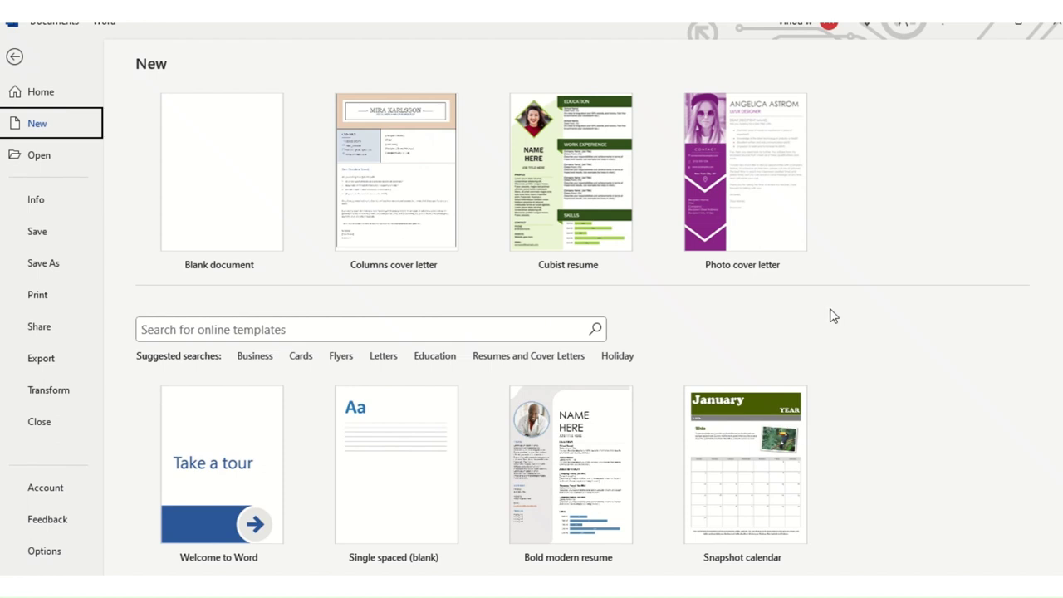
# Step: Launch Word from the Start menu's Office folder and show its New templates page
pyautogui.click(13, 586)
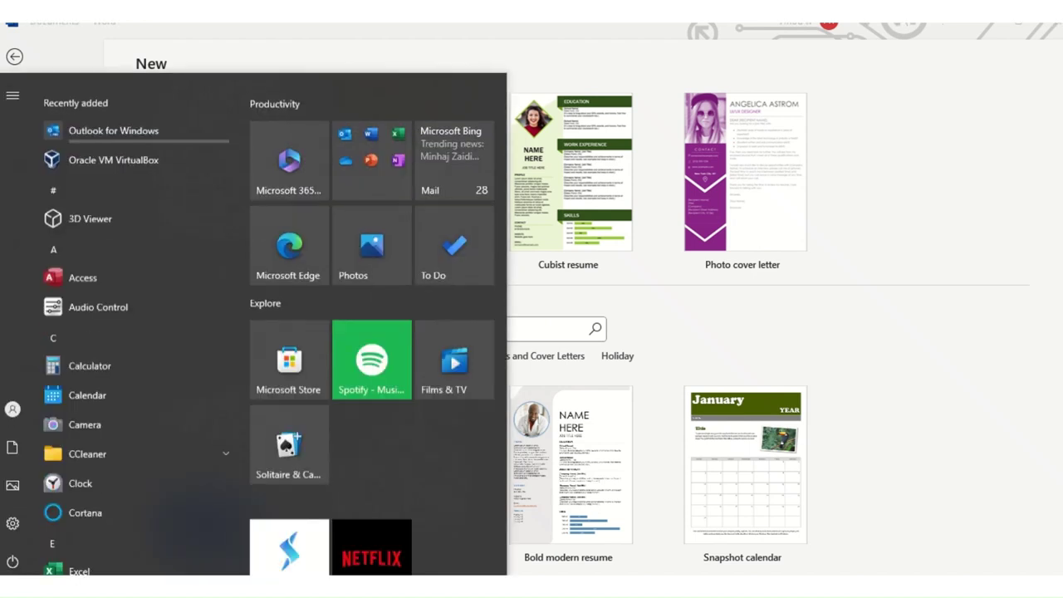
pyautogui.click(378, 172)
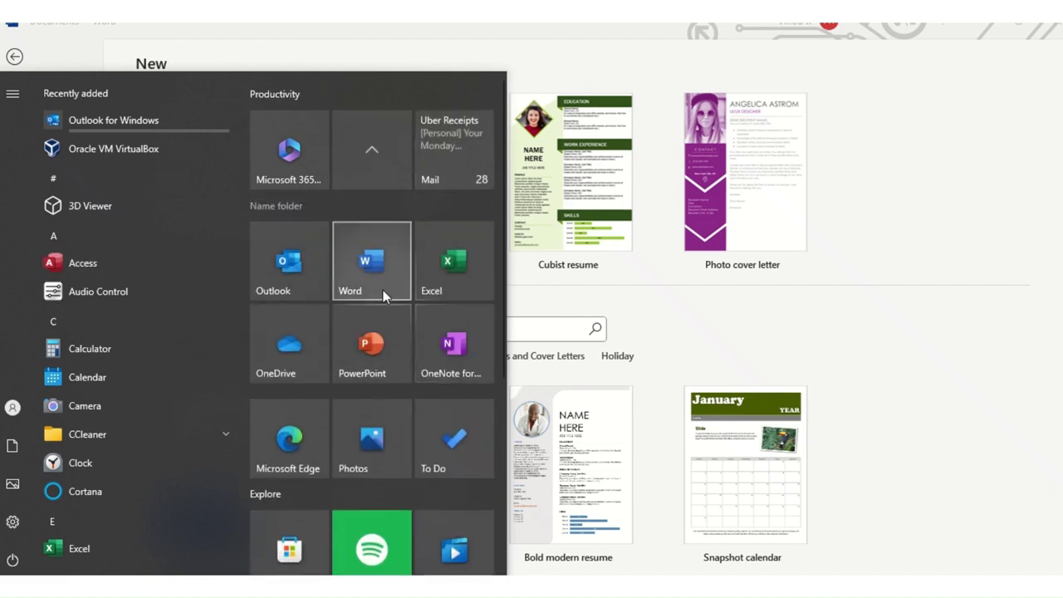
pyautogui.click(376, 277)
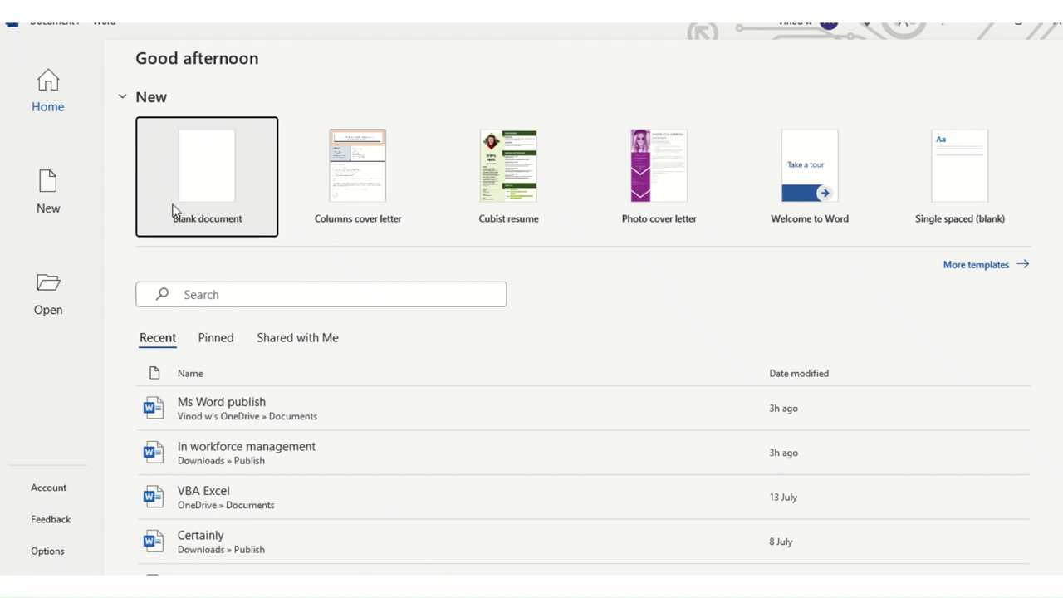
pyautogui.click(70, 198)
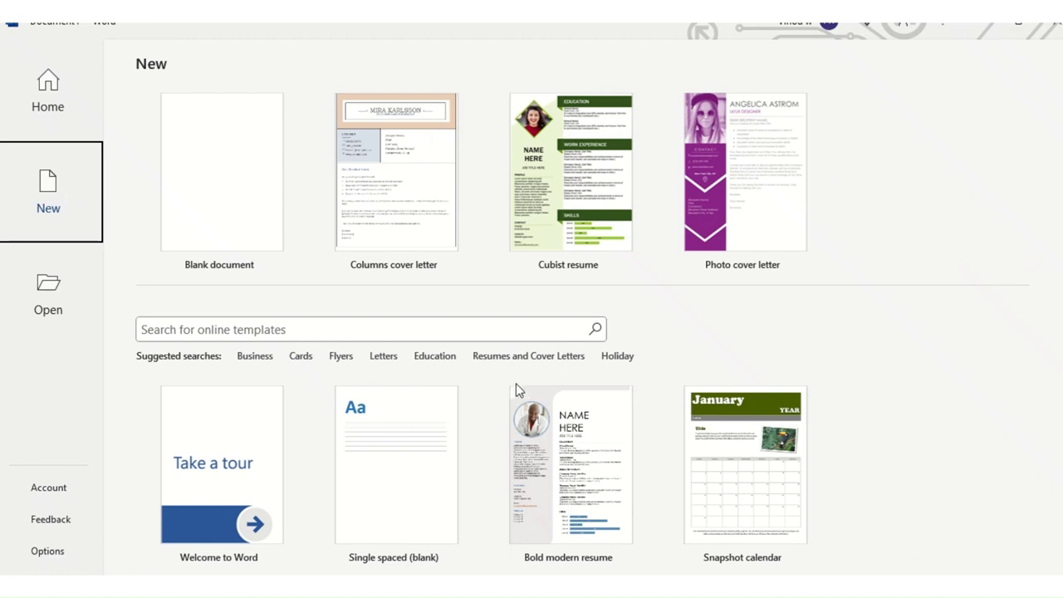
# Step: Browse the resume, cover-letter and calendar templates, then start an online template search
pyautogui.scroll(-5, 516, 388)
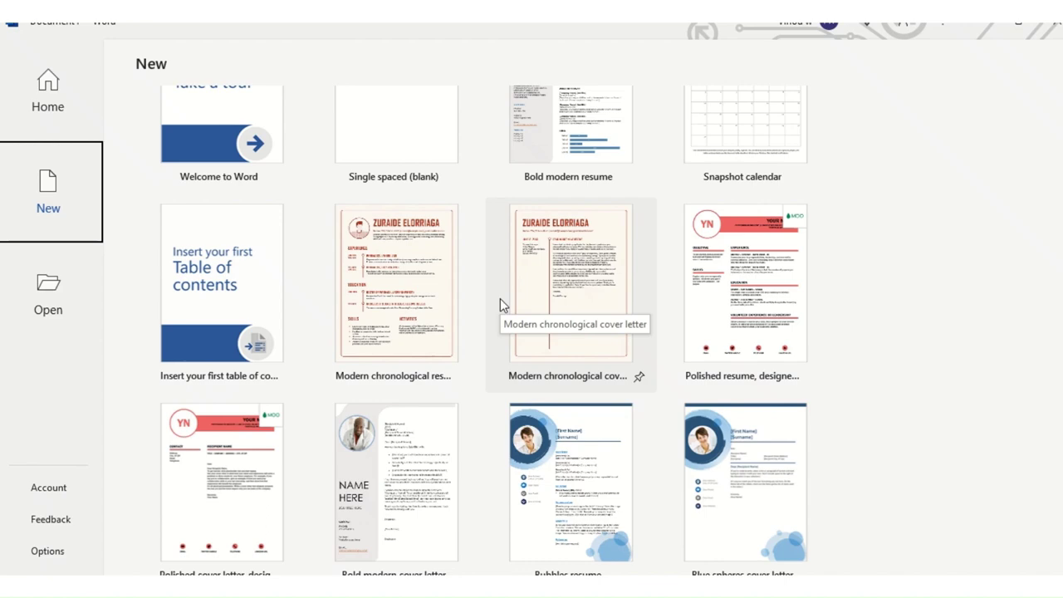
pyautogui.scroll(-2, 458, 346)
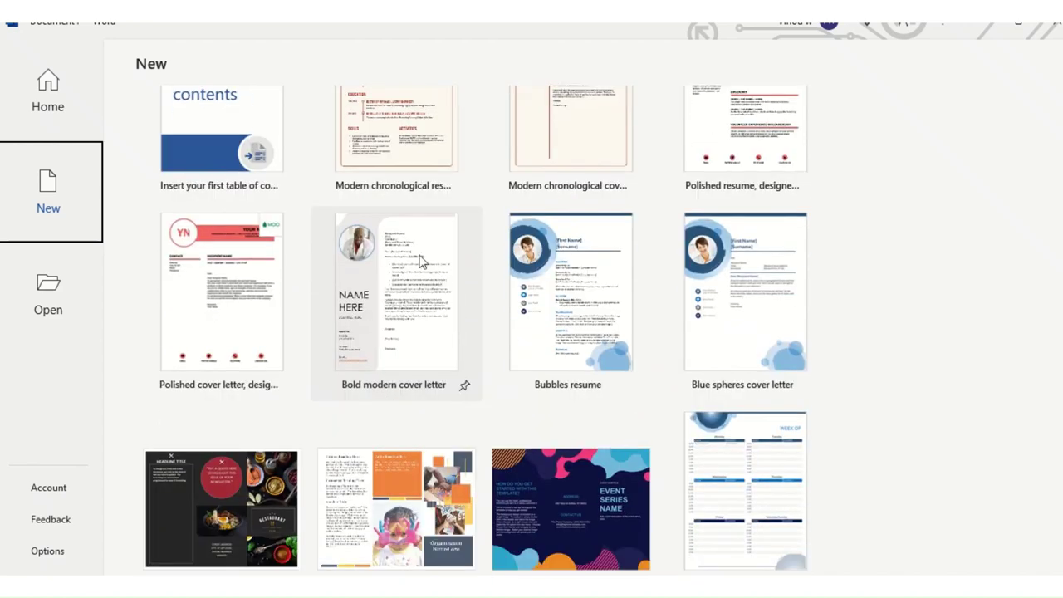
pyautogui.scroll(-1, 420, 262)
pyautogui.scroll(5, 434, 285)
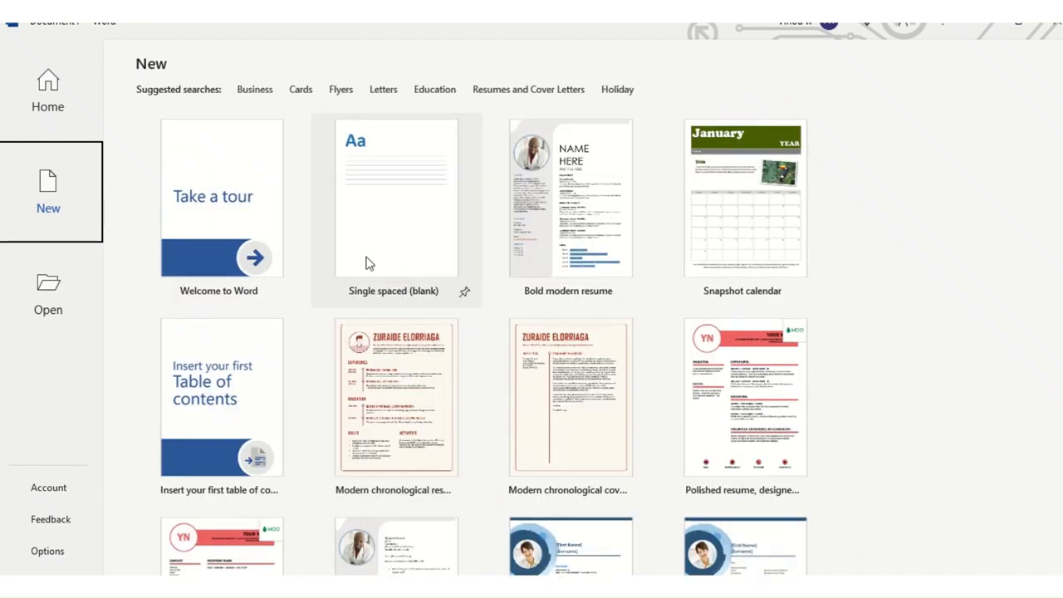
pyautogui.scroll(2, 369, 263)
pyautogui.click(239, 255)
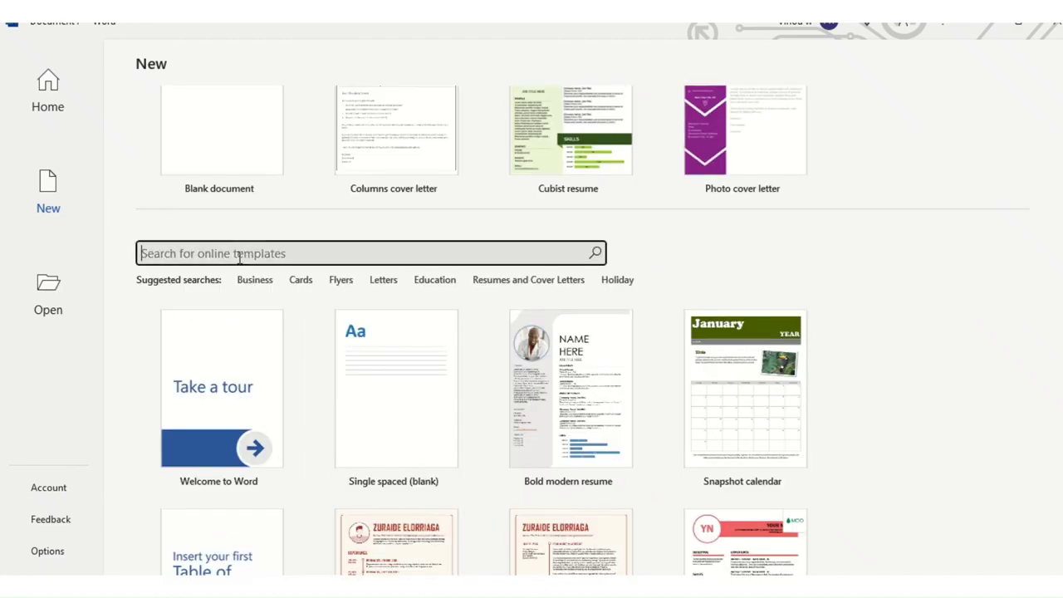
# Step: Search the online templates for 'resume' and scroll the results to the Cubist resume
pyautogui.write('resume')
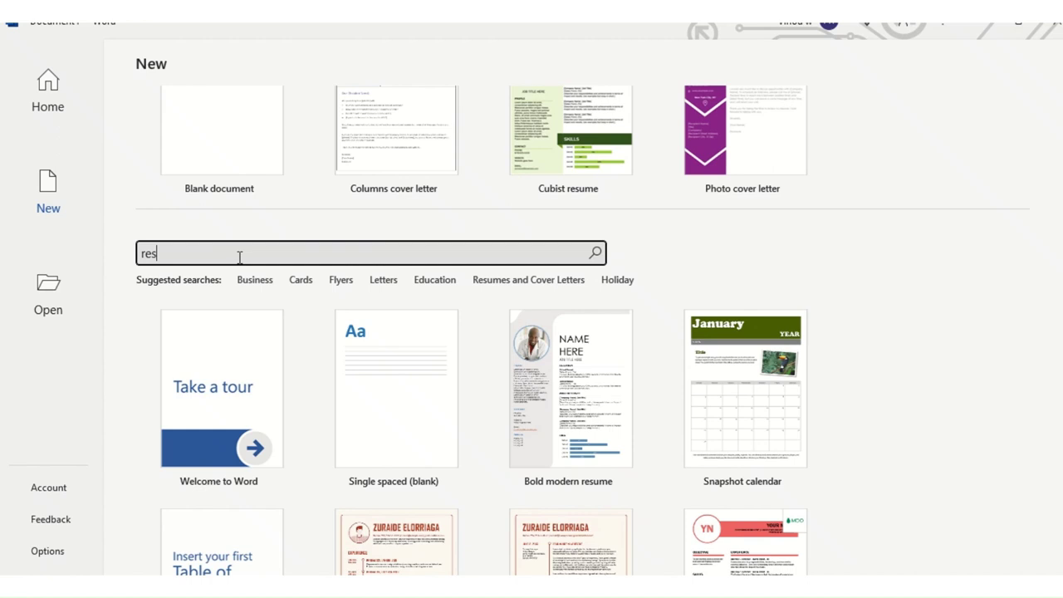
pyautogui.press('Return')
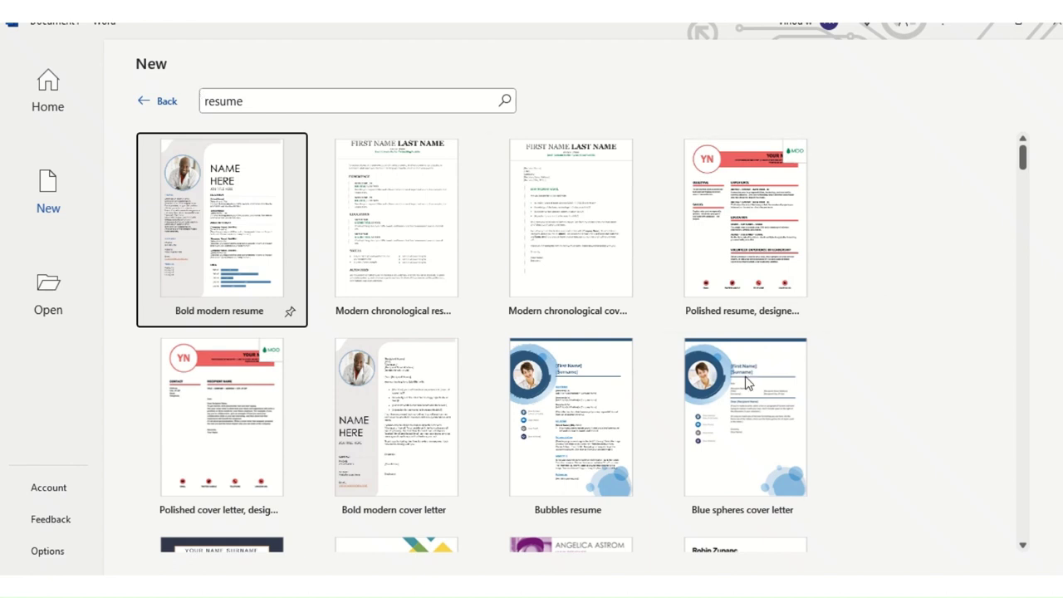
pyautogui.scroll(-3, 745, 376)
pyautogui.scroll(-1, 743, 374)
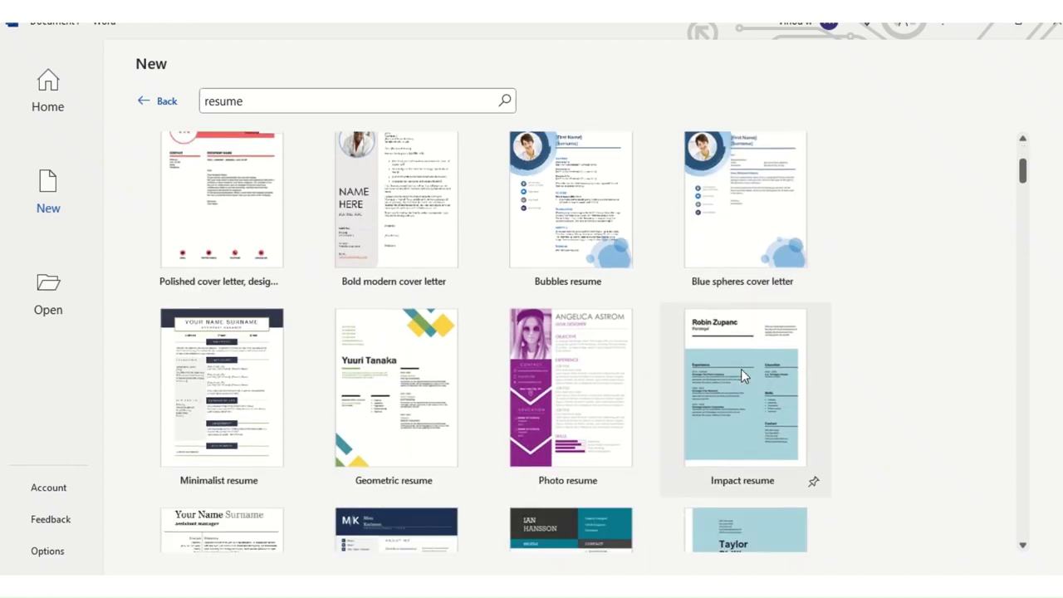
pyautogui.scroll(-1, 733, 369)
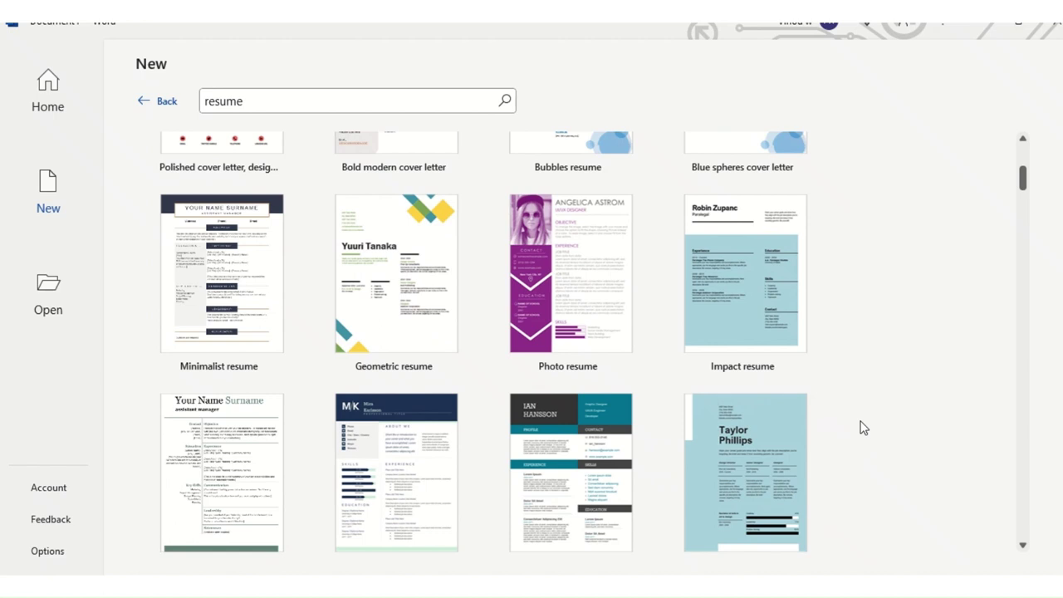
pyautogui.scroll(-2, 864, 430)
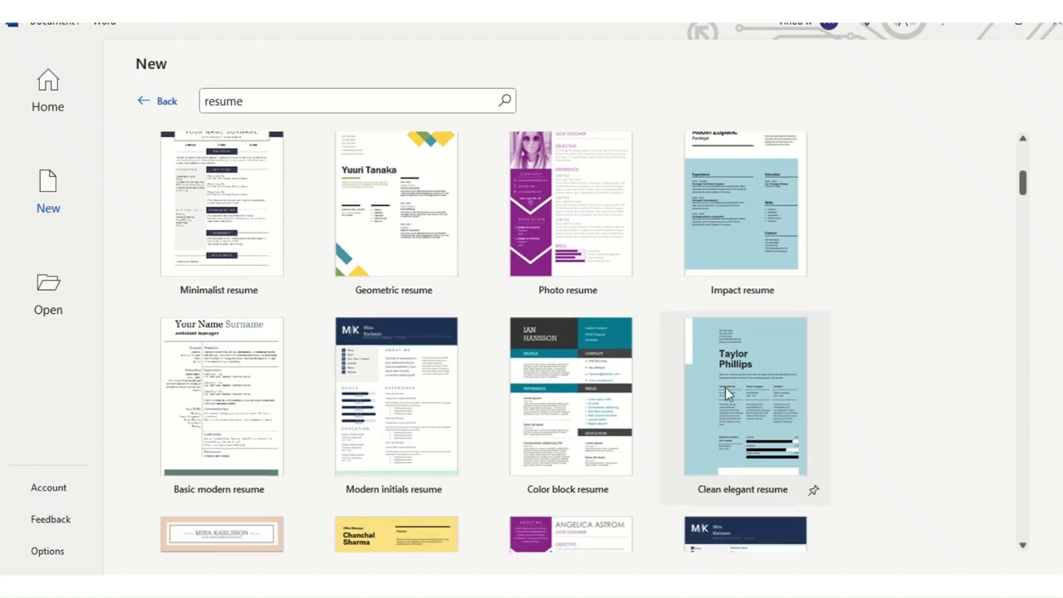
pyautogui.scroll(-3, 640, 391)
pyautogui.scroll(-3, 640, 390)
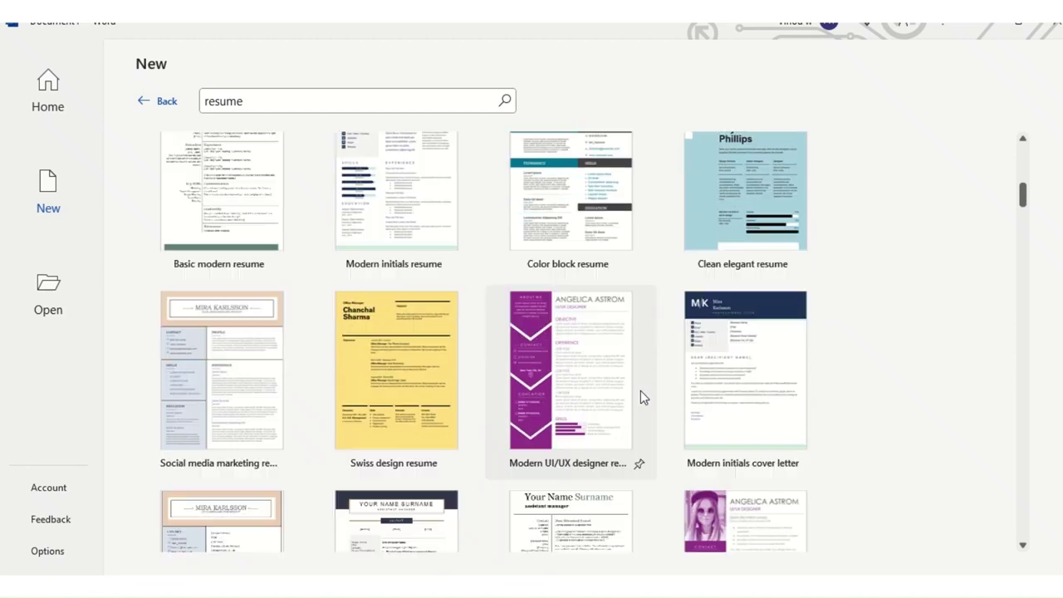
pyautogui.scroll(-3, 643, 402)
pyautogui.scroll(-3, 644, 405)
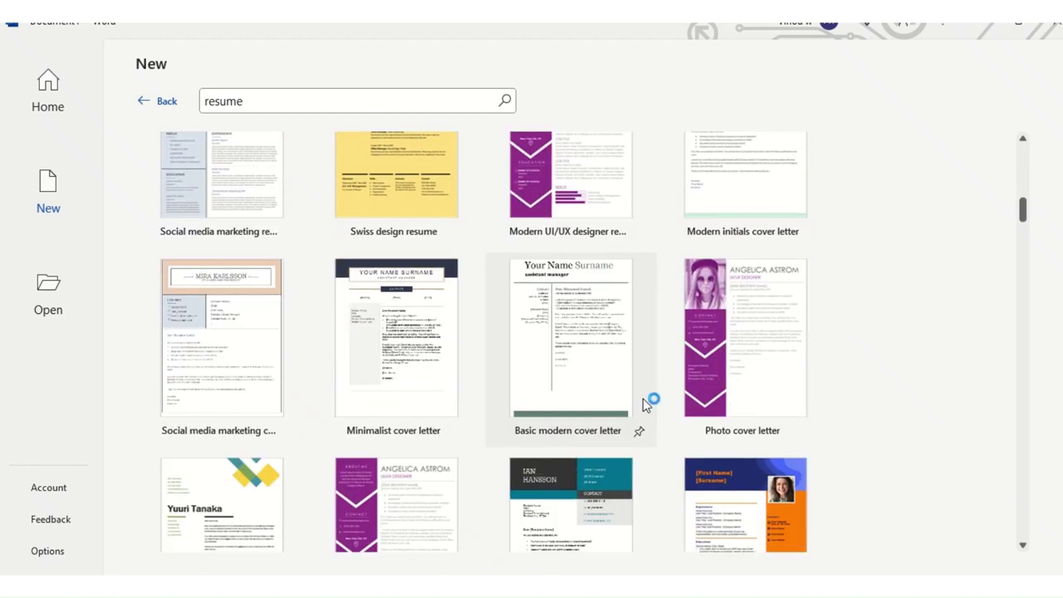
pyautogui.scroll(-9, 643, 404)
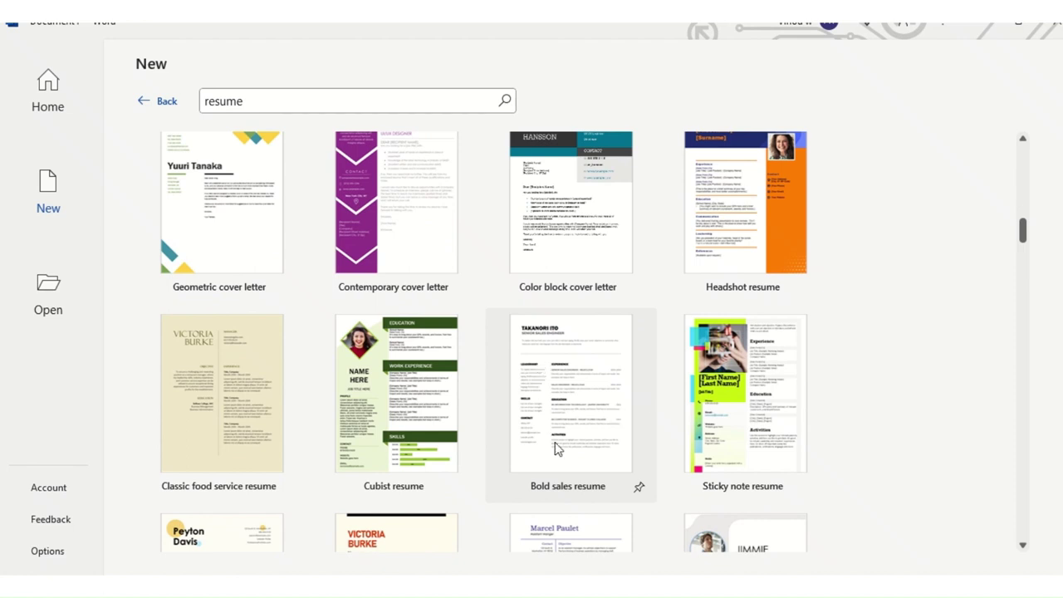
# Step: Preview the Cubist resume template and create a new document from it
pyautogui.click(399, 396)
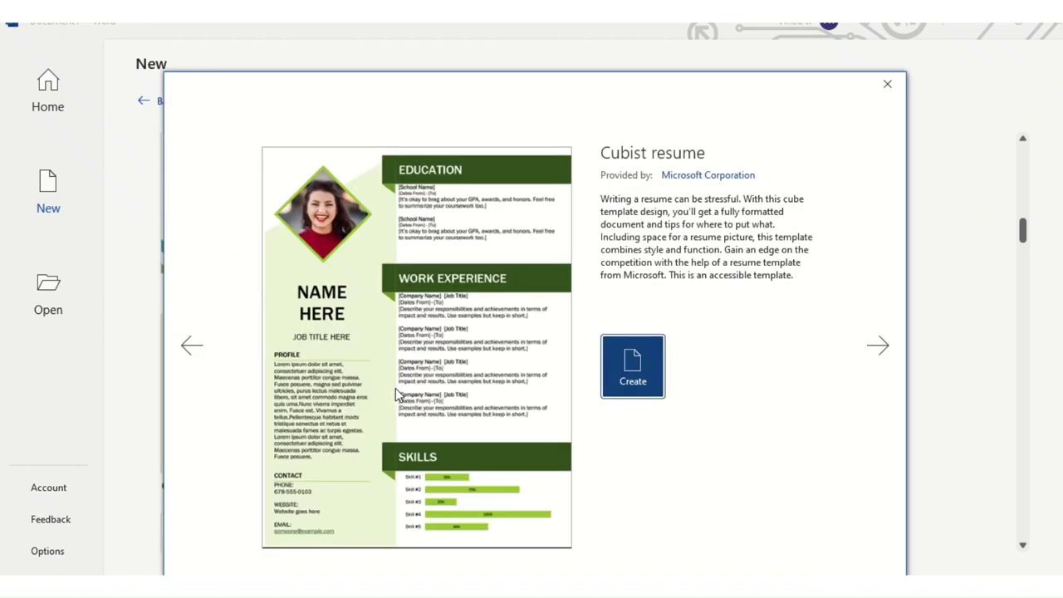
pyautogui.click(615, 381)
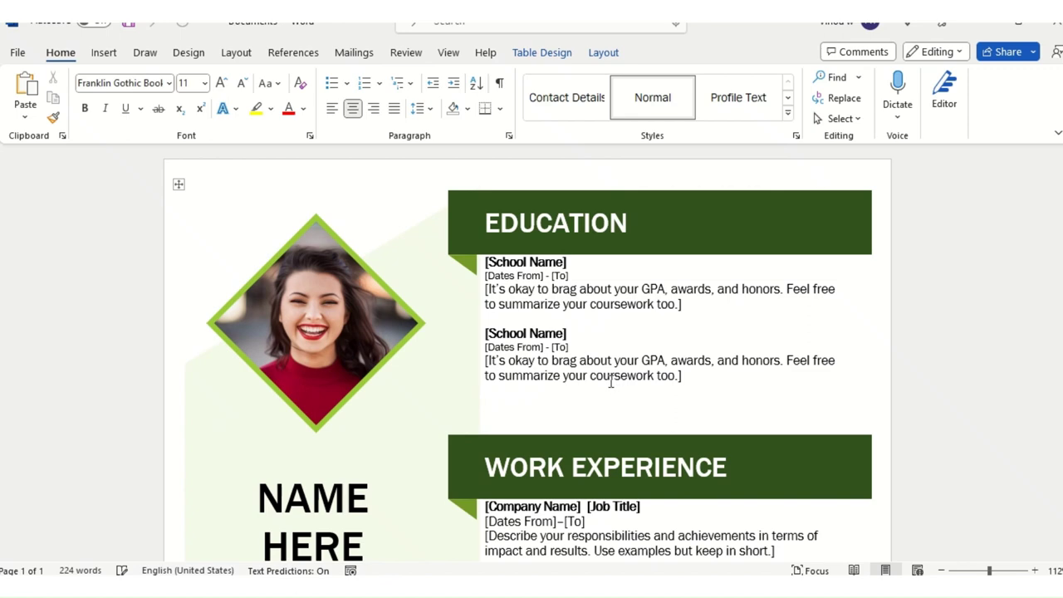
pyautogui.scroll(-5, 568, 413)
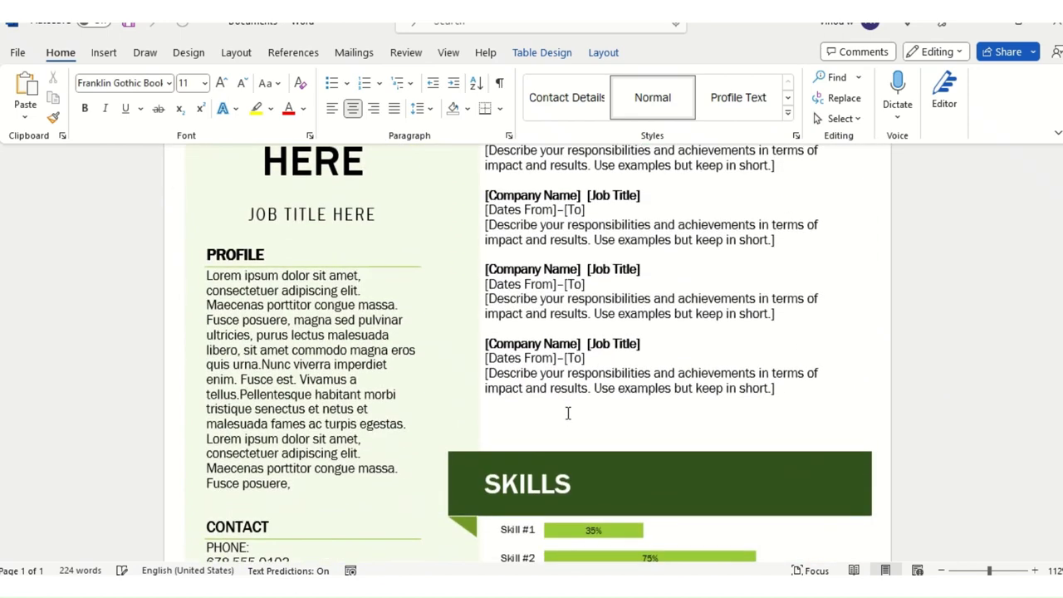
pyautogui.scroll(-3, 568, 412)
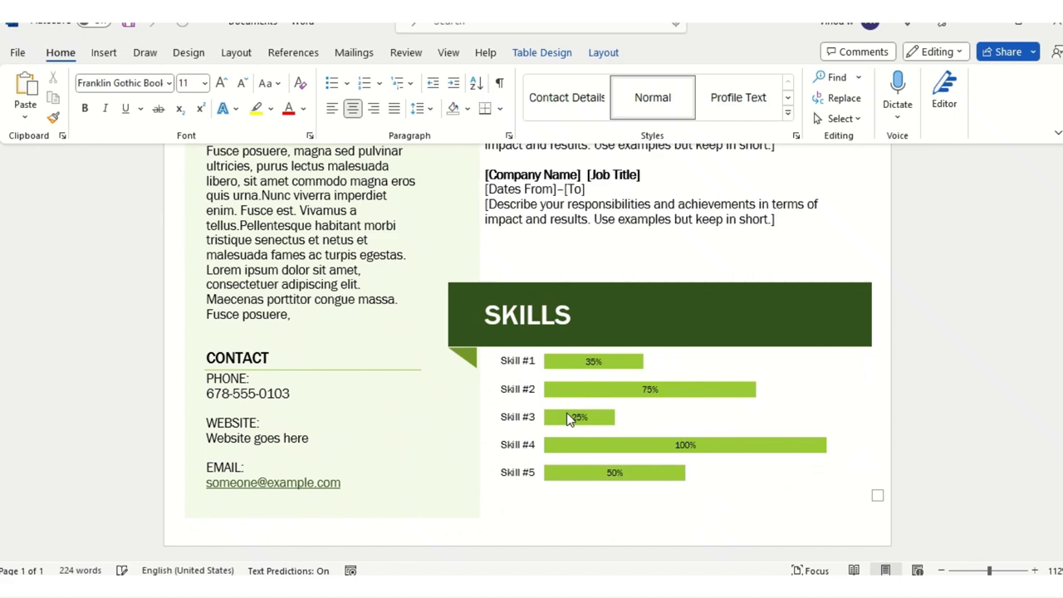
pyautogui.scroll(5, 568, 415)
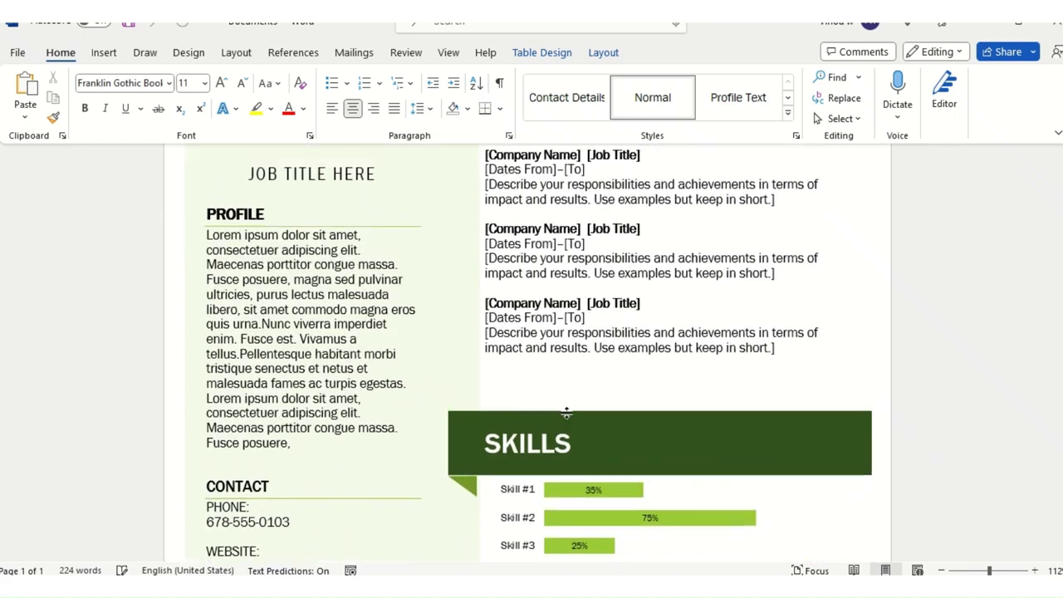
pyautogui.moveTo(512, 221); pyautogui.dragTo(777, 480)
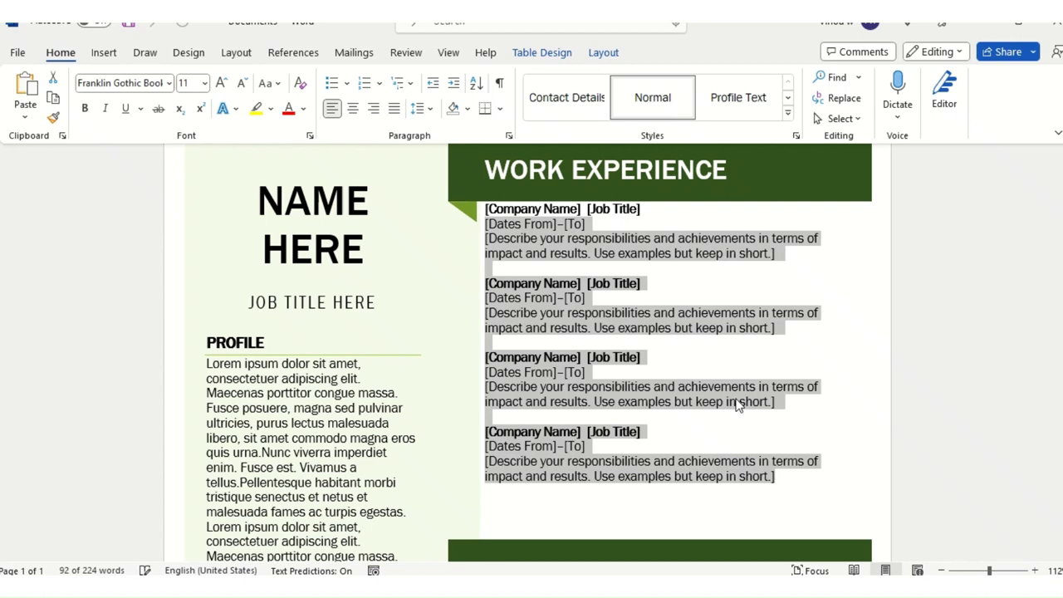
pyautogui.click(666, 437)
pyautogui.scroll(5, 669, 432)
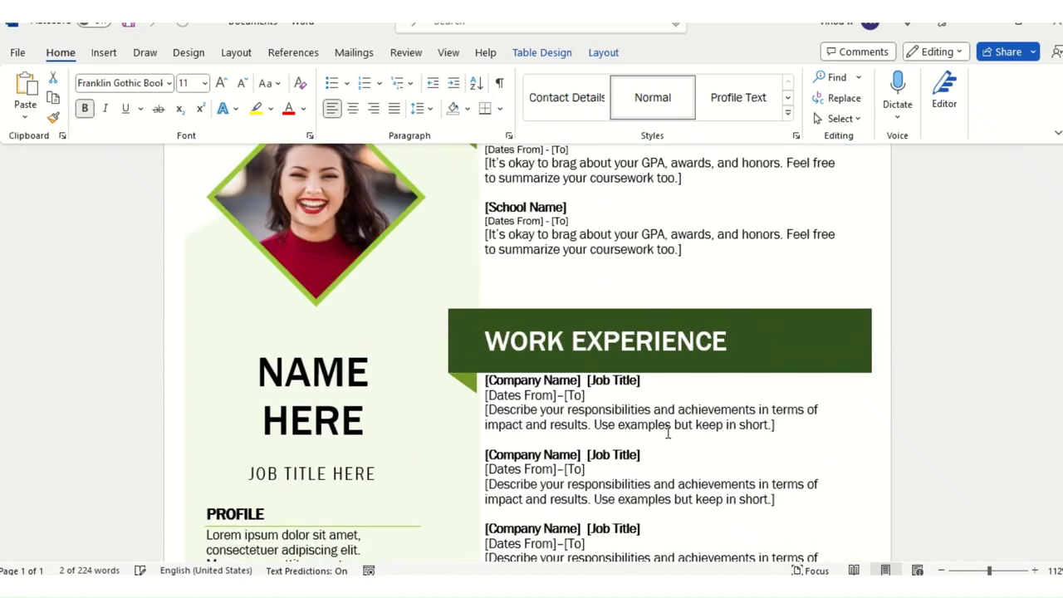
pyautogui.tripleClick(712, 353)
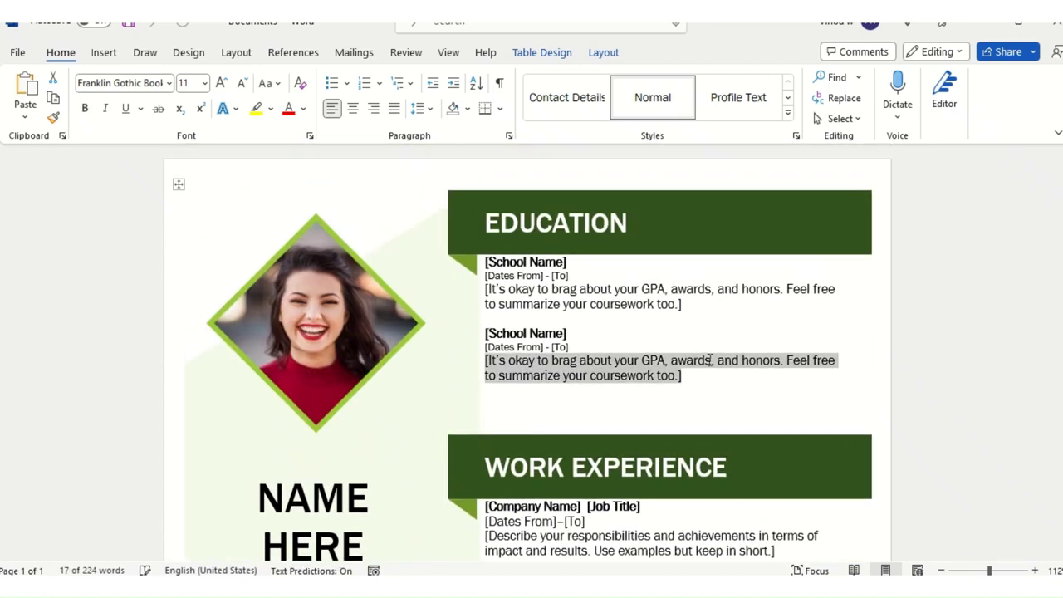
pyautogui.click(710, 403)
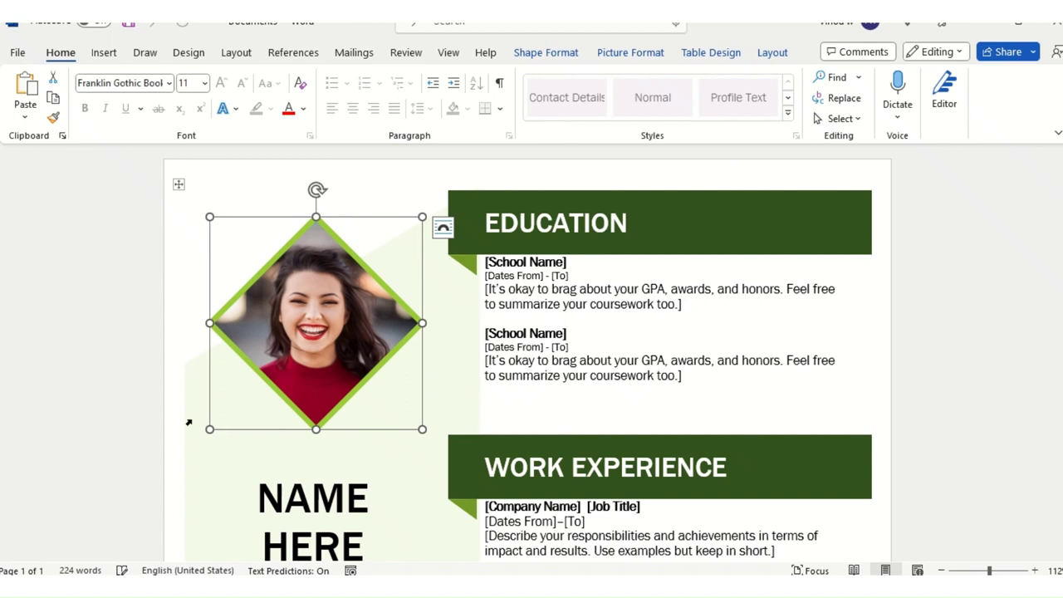
pyautogui.click(543, 371)
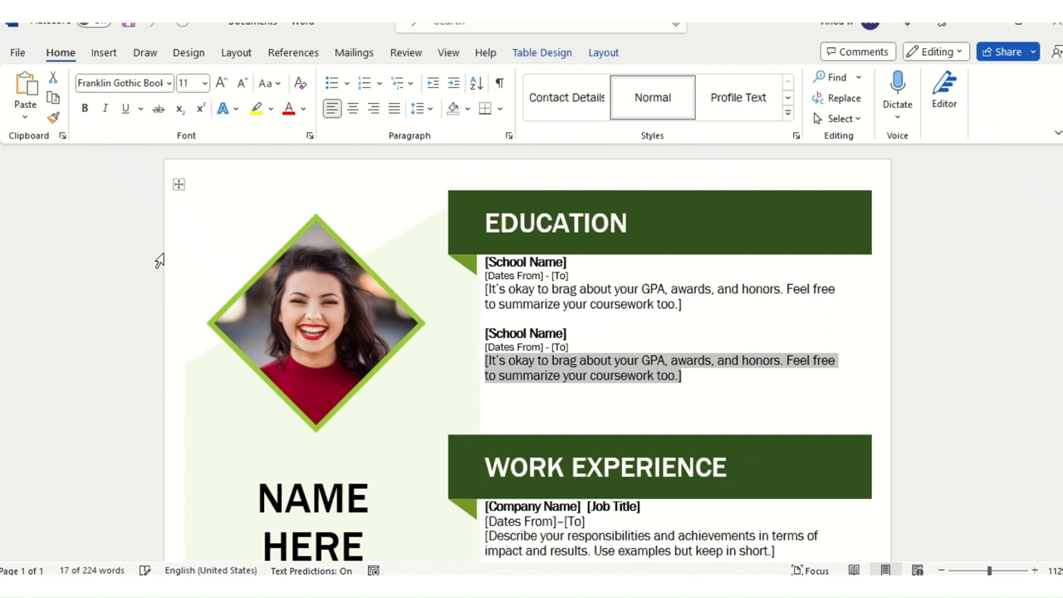
pyautogui.click(245, 186)
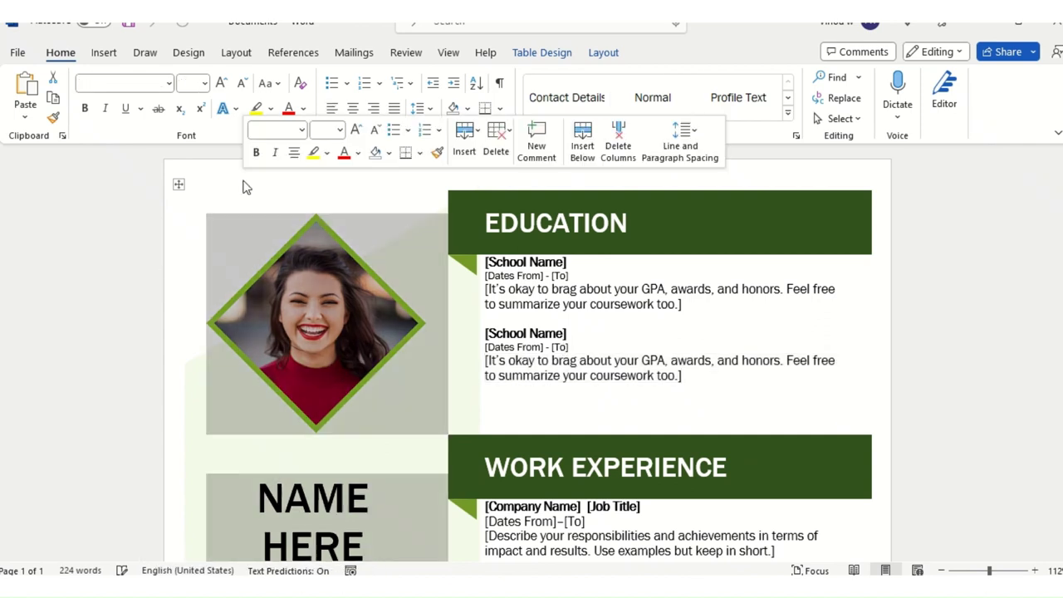
pyautogui.click(554, 323)
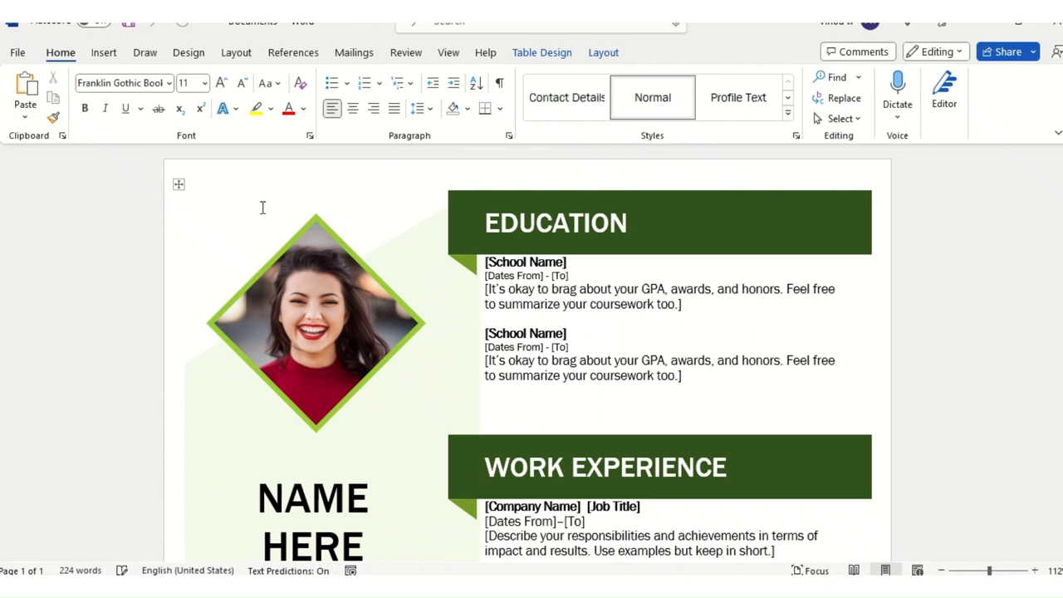
pyautogui.click(178, 185)
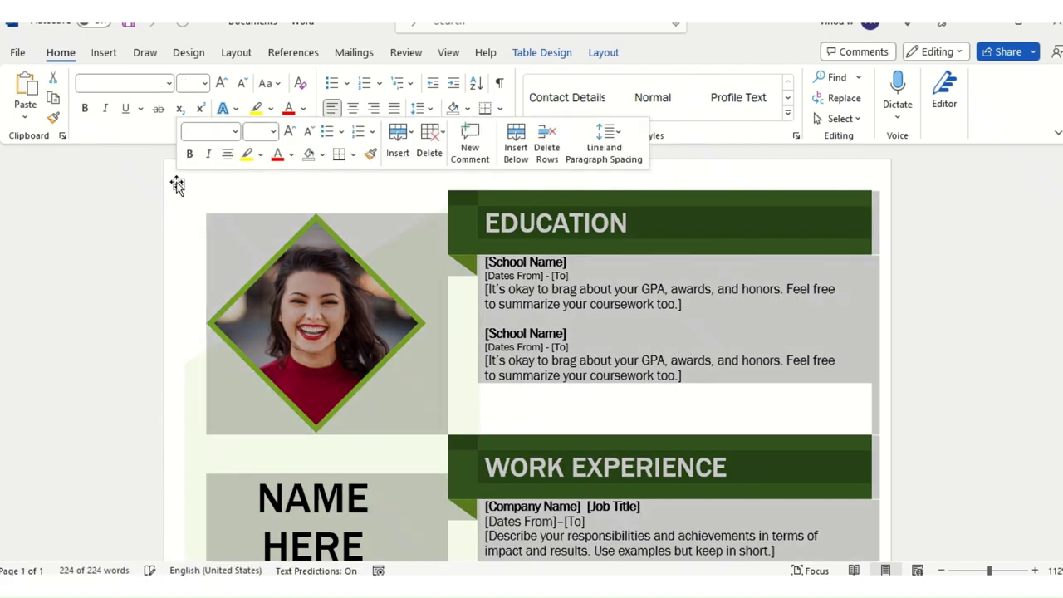
# Step: Inspect the resume table's Table Design and Layout options, then show previews of open Word windows
pyautogui.click(539, 53)
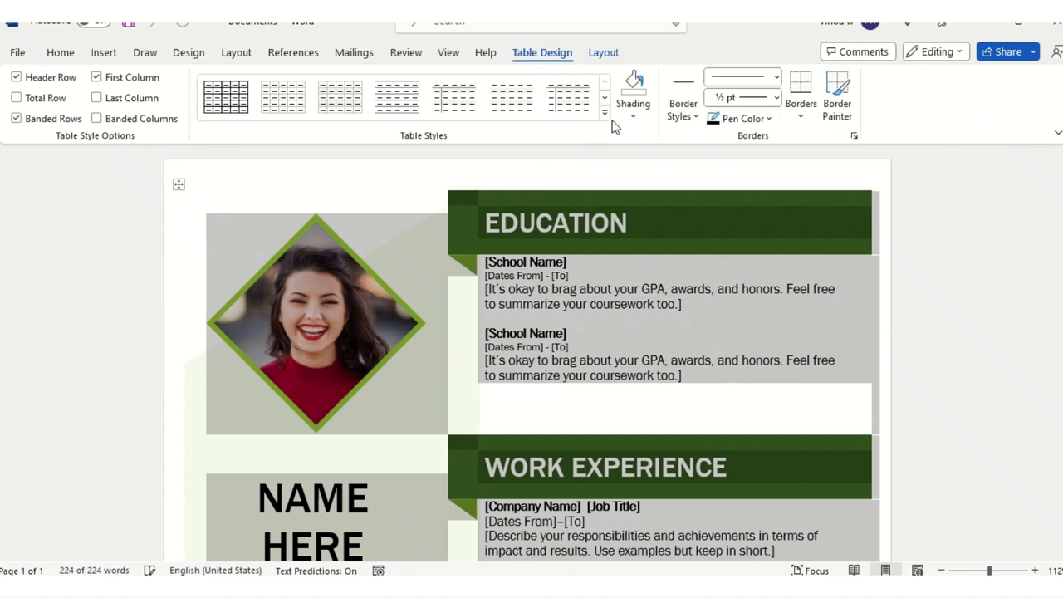
pyautogui.click(607, 55)
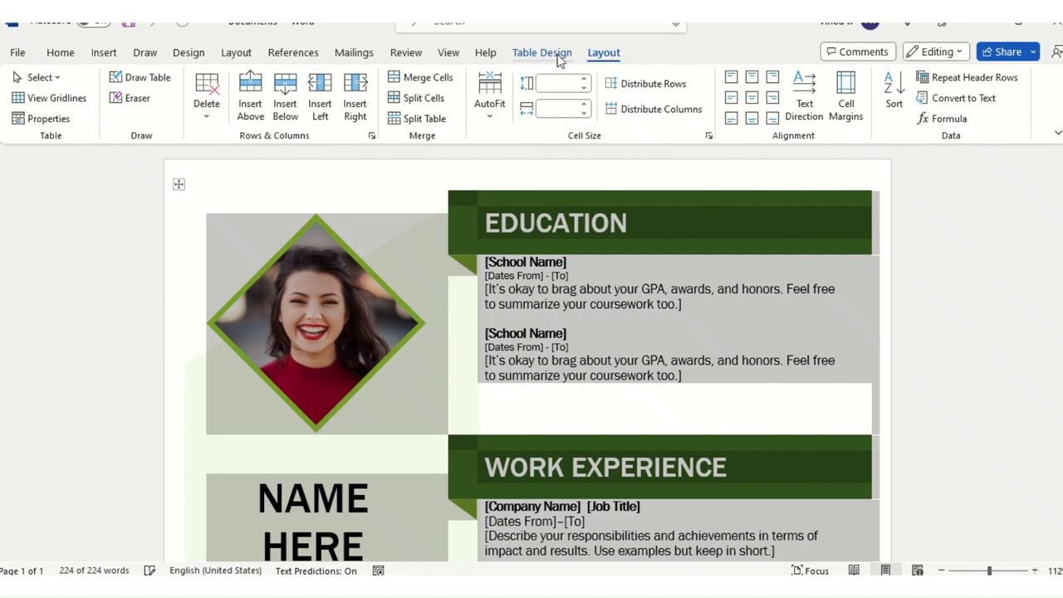
pyautogui.click(191, 186)
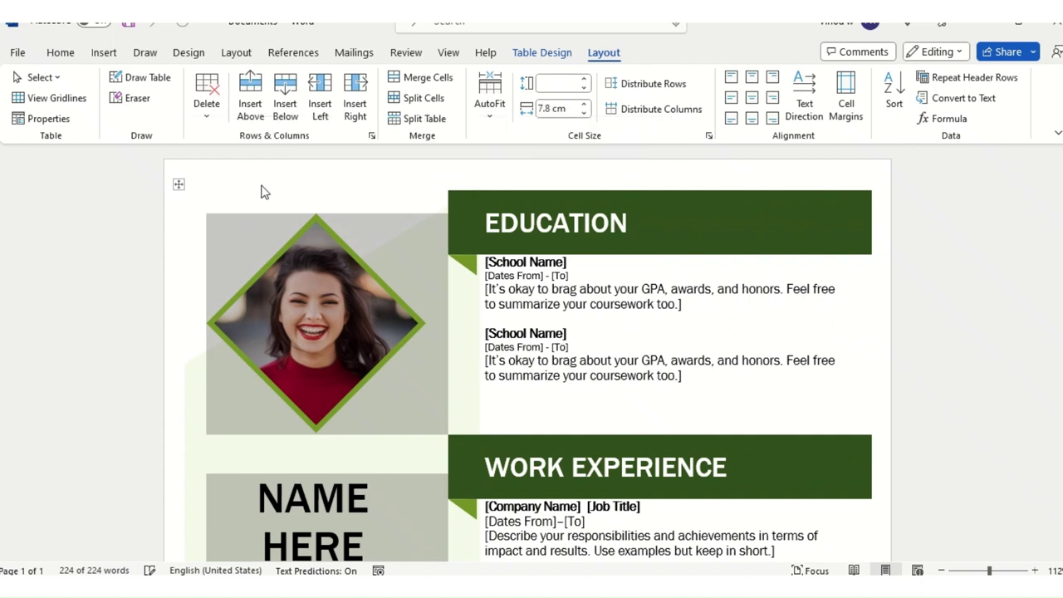
pyautogui.click(658, 343)
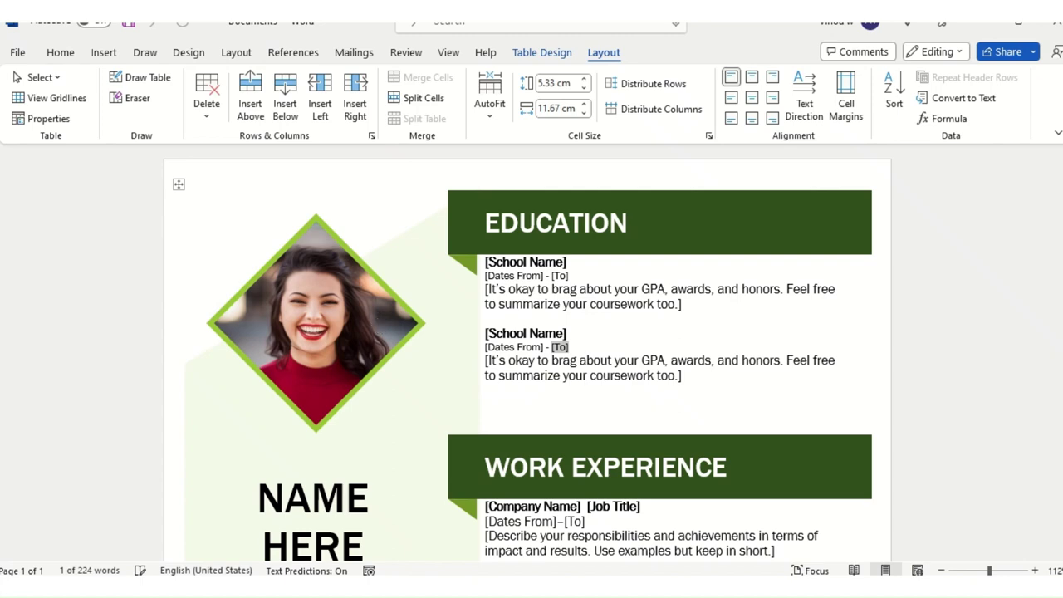
pyautogui.moveTo(513, 591)
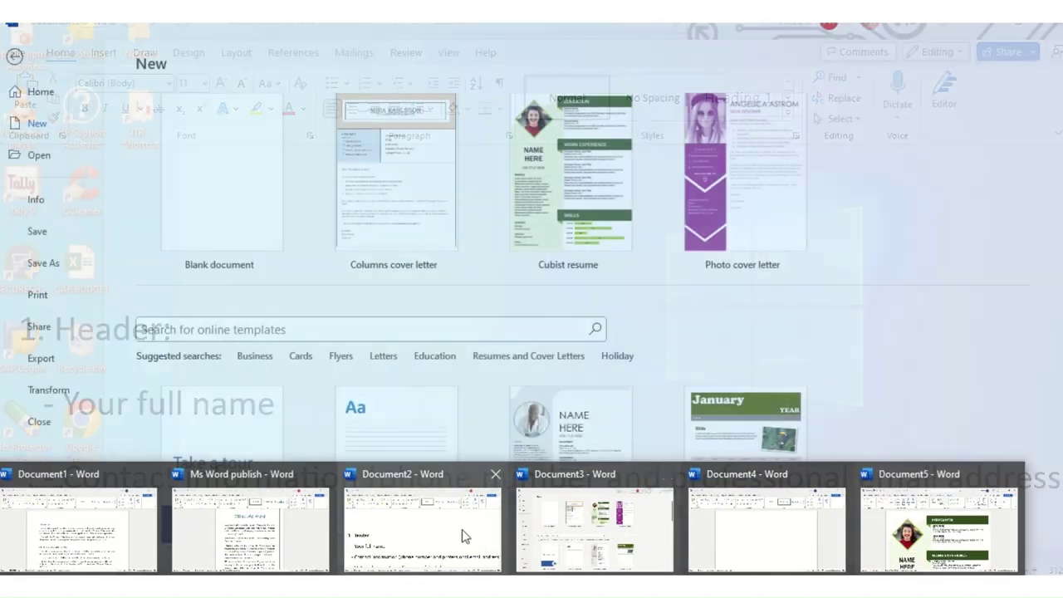
# Step: In the Document2 notes, highlight 'Your full name' under Header, then return to the resume
pyautogui.click(463, 536)
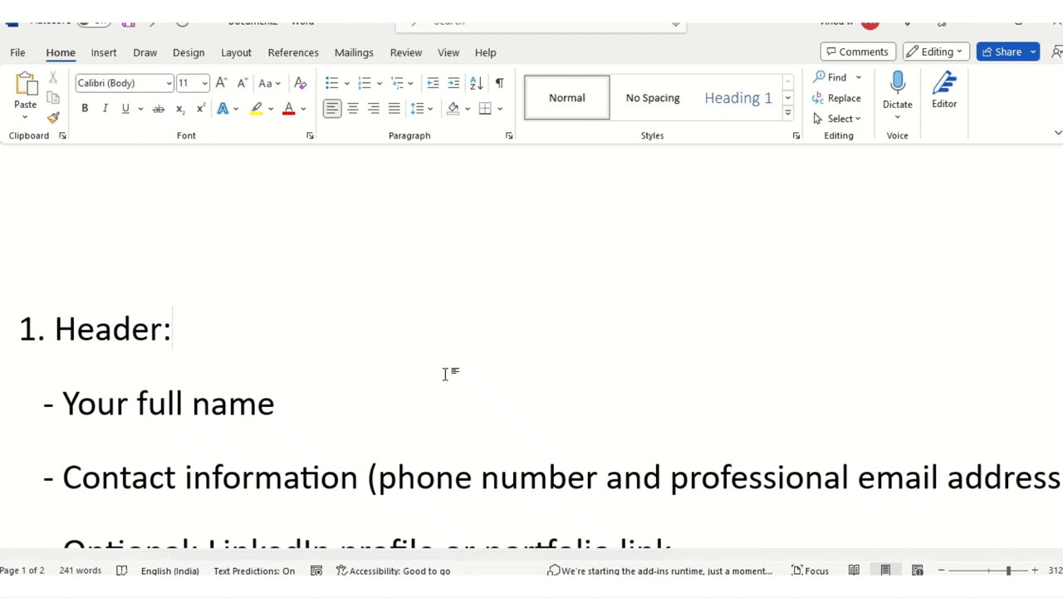
pyautogui.click(103, 344)
pyautogui.click(148, 398)
pyautogui.moveTo(63, 403); pyautogui.dragTo(281, 403)
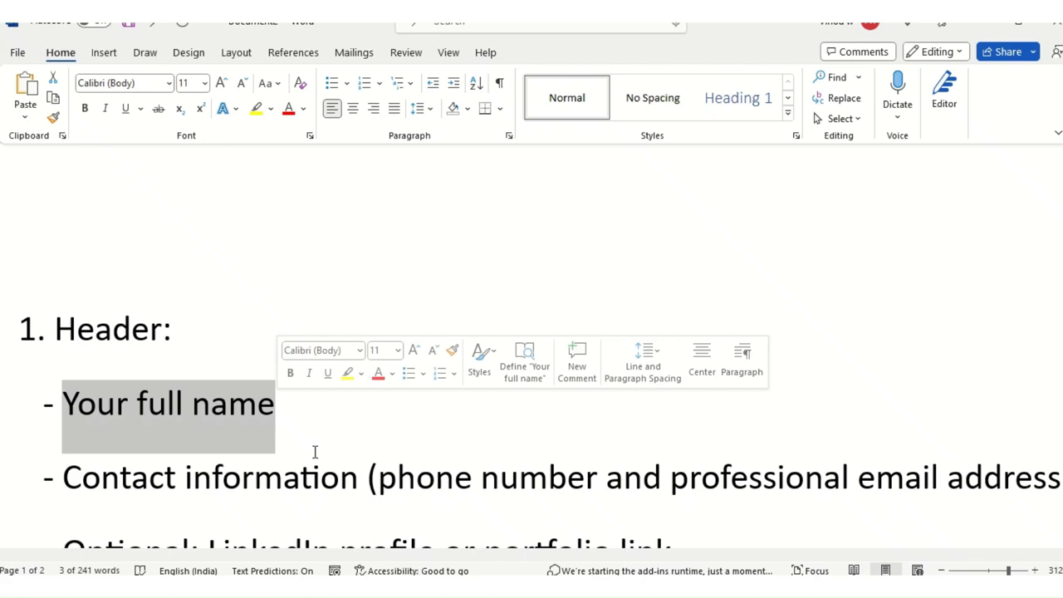
pyautogui.hotkey('alt', 'Tab')
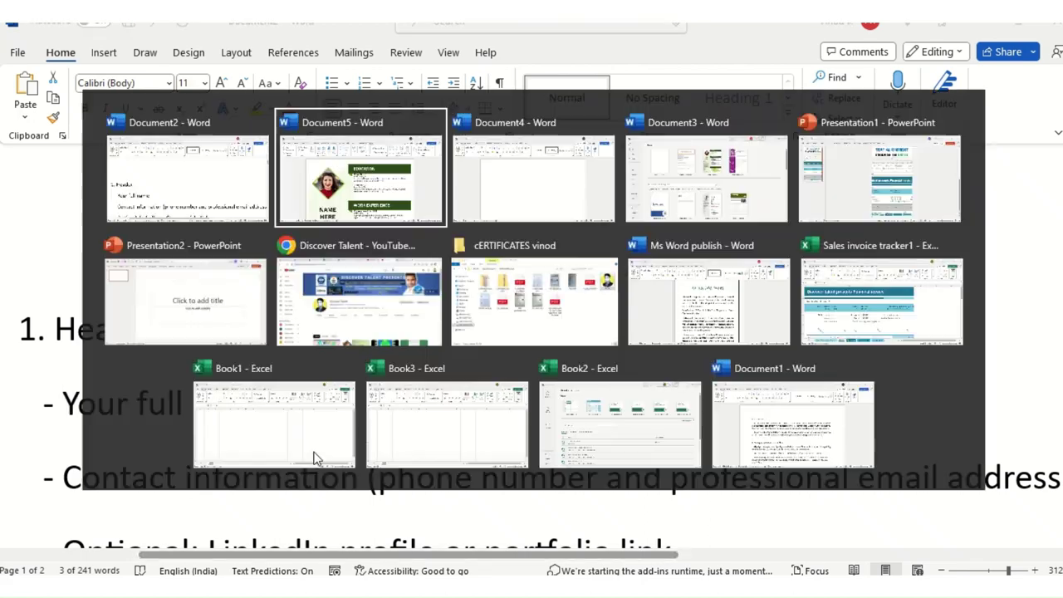
# Step: Replace the NAME HERE placeholder with the person's first name and surname on two lines
pyautogui.scroll(-2, 292, 440)
pyautogui.scroll(-2, 292, 440)
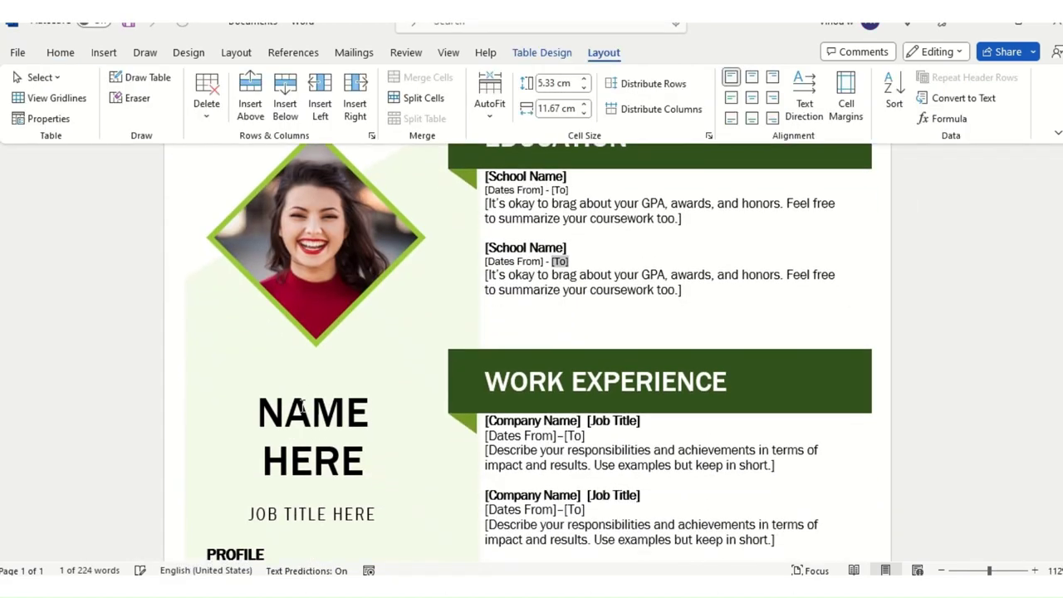
pyautogui.tripleClick(303, 407)
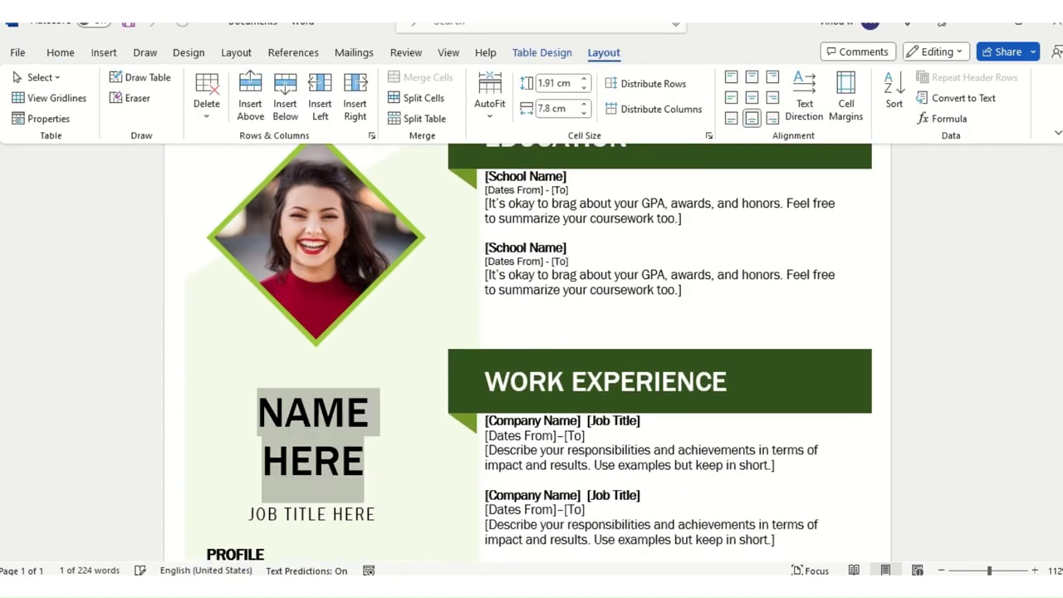
pyautogui.tripleClick(318, 426)
pyautogui.press('Return')
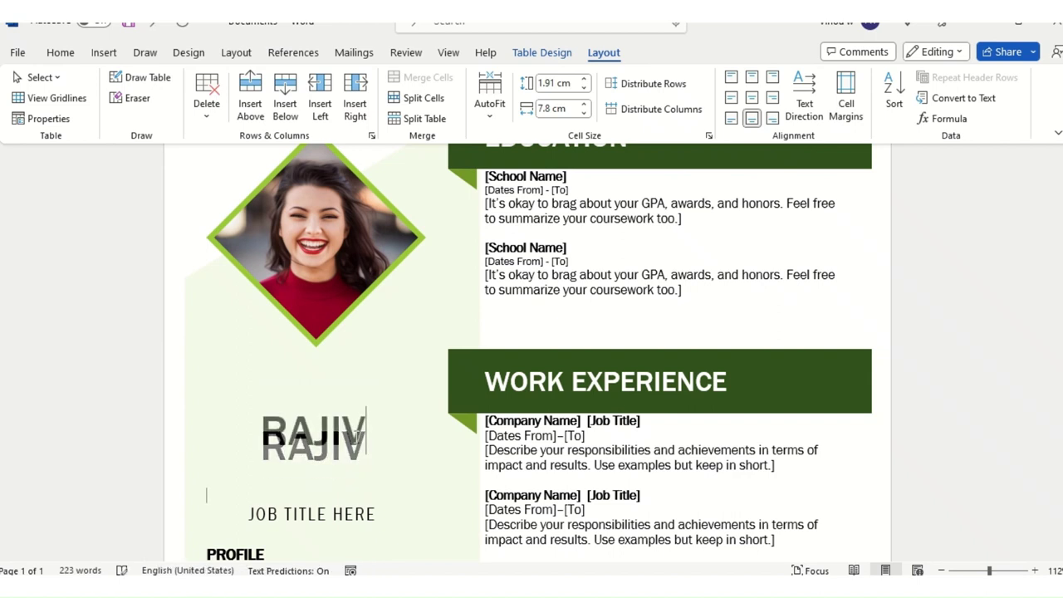
pyautogui.click(353, 437)
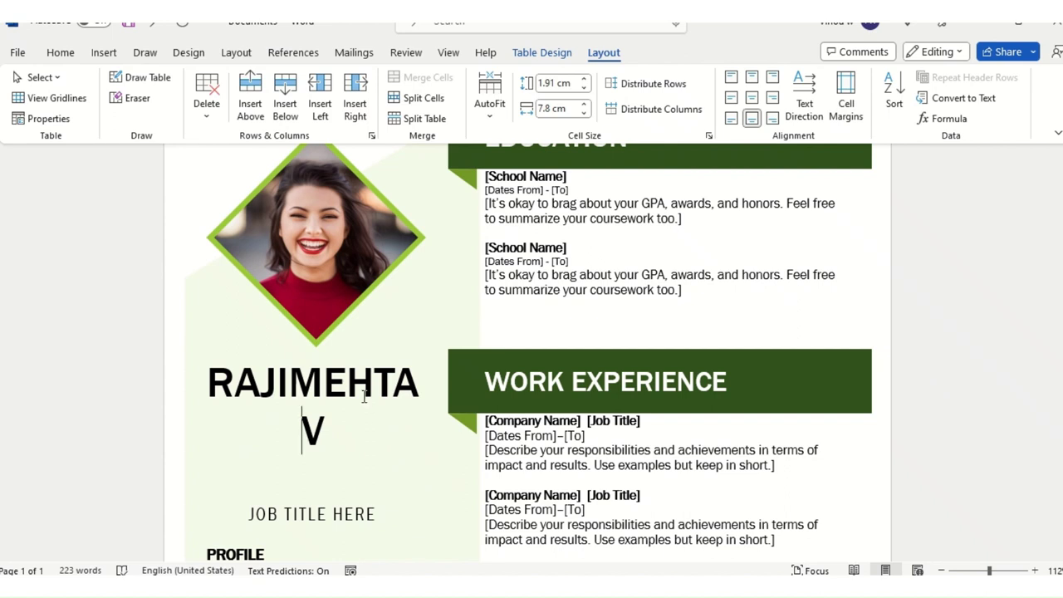
# Step: Restore the misplaced V in the first name, delete the stray one, and return to the notes
pyautogui.click(290, 384)
pyautogui.write('V')
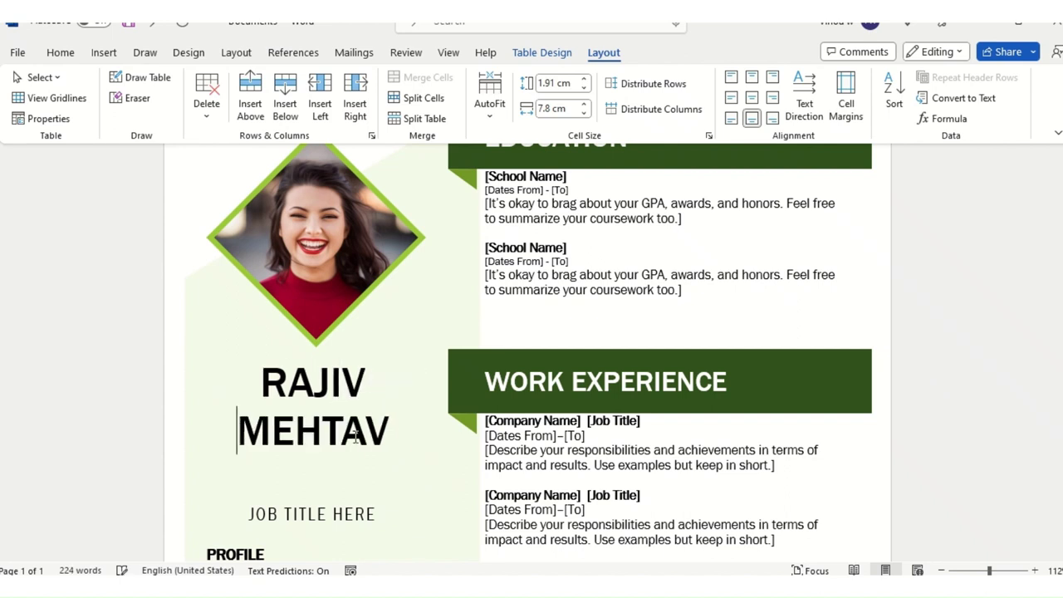
pyautogui.click(389, 451)
pyautogui.press('BackSpace')
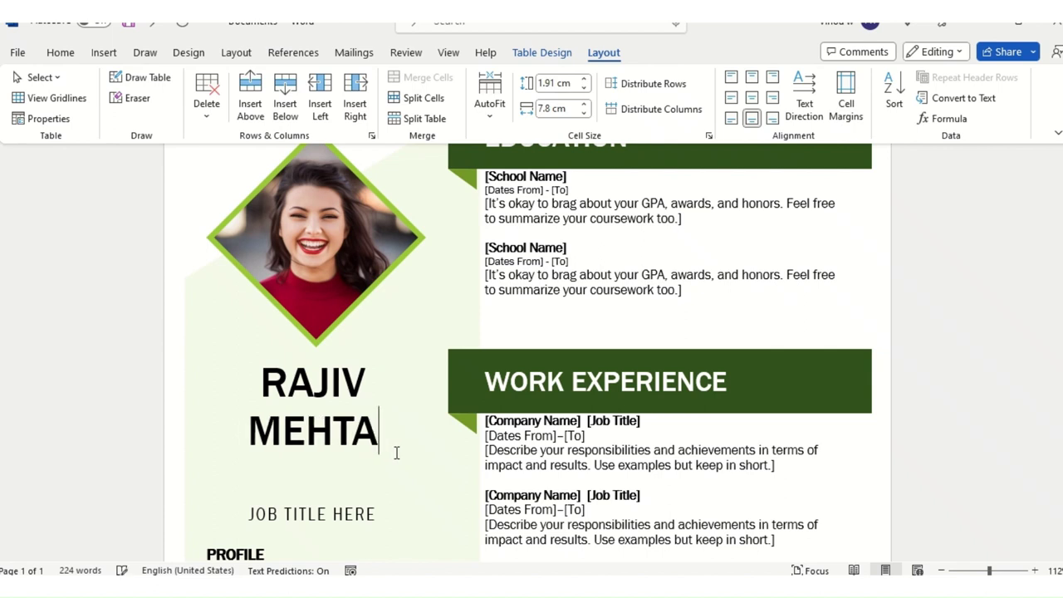
pyautogui.click(201, 372)
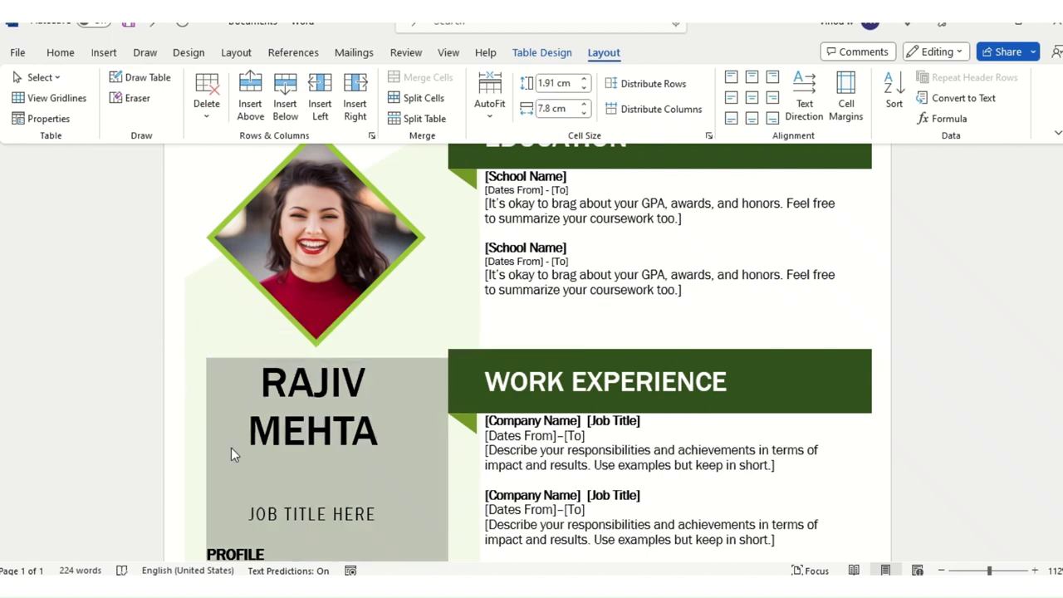
pyautogui.click(372, 442)
pyautogui.scroll(1, 372, 440)
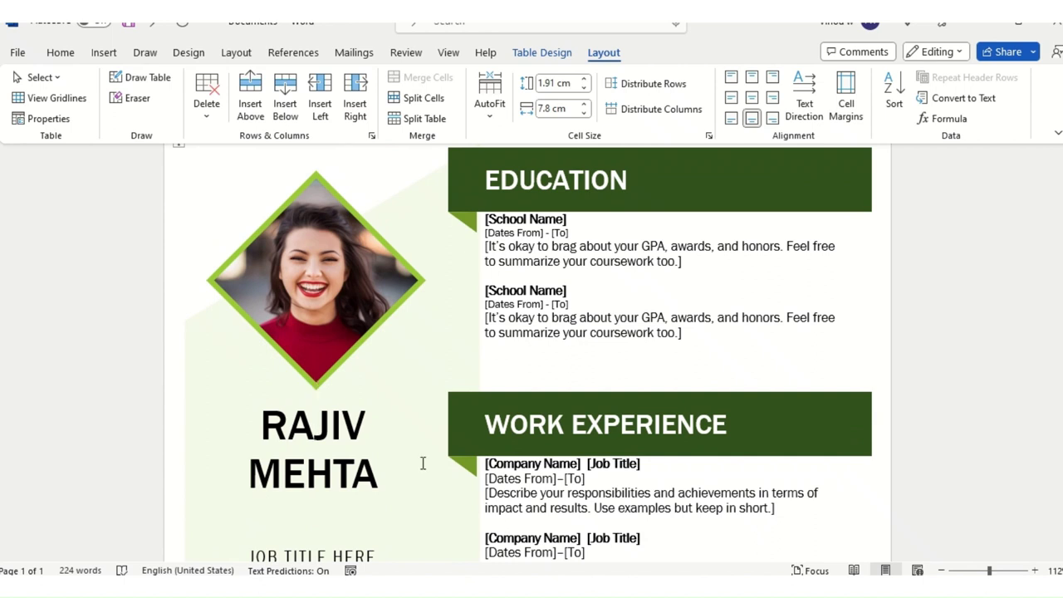
pyautogui.hotkey('alt', 'Tab')
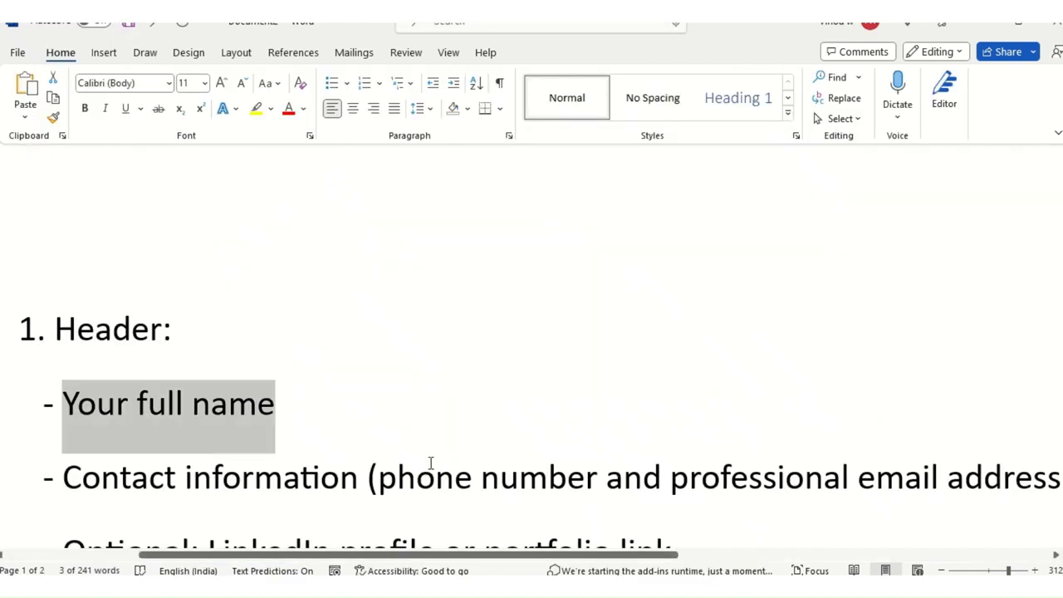
pyautogui.click(131, 480)
pyautogui.click(453, 481)
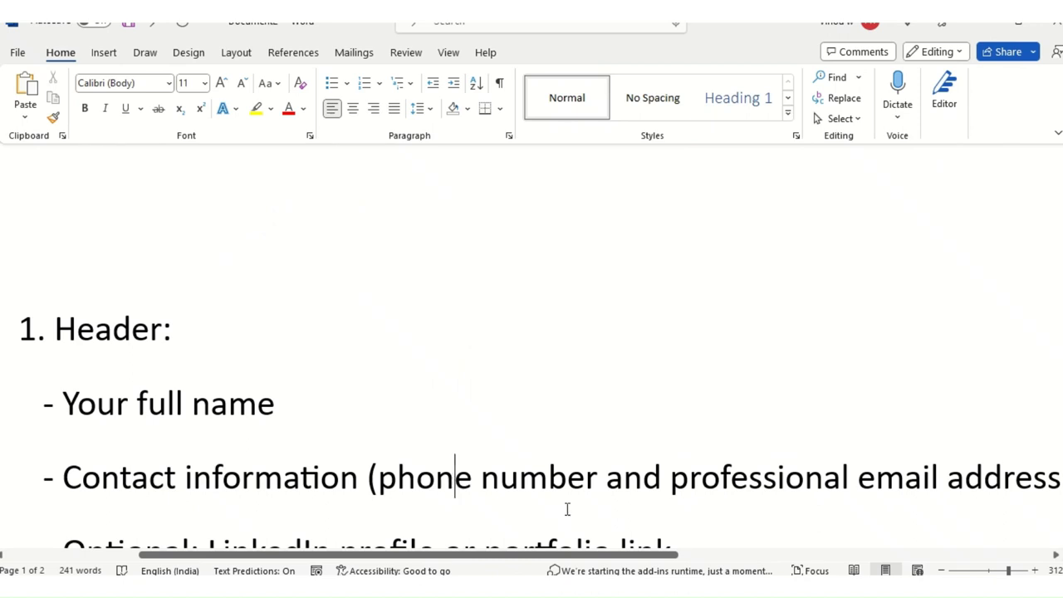
pyautogui.moveTo(615, 555); pyautogui.dragTo(603, 554)
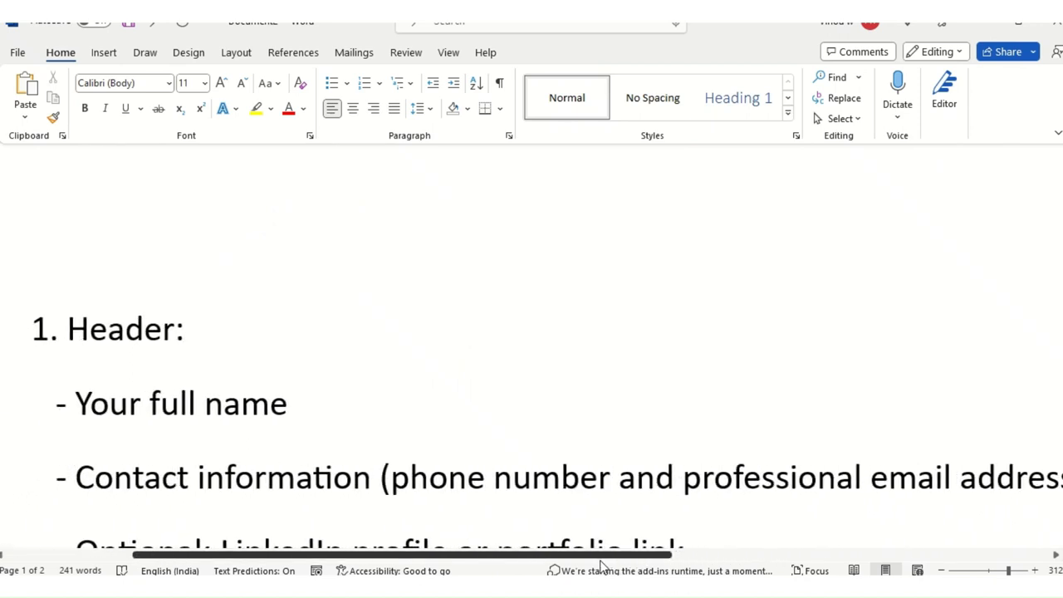
pyautogui.doubleClick(721, 483)
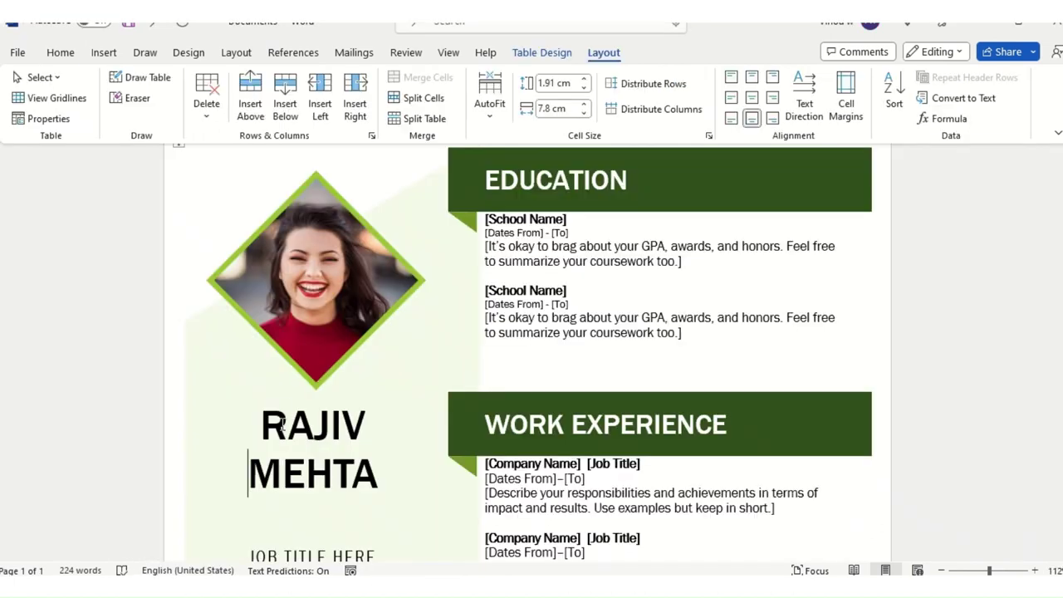
pyautogui.click(284, 425)
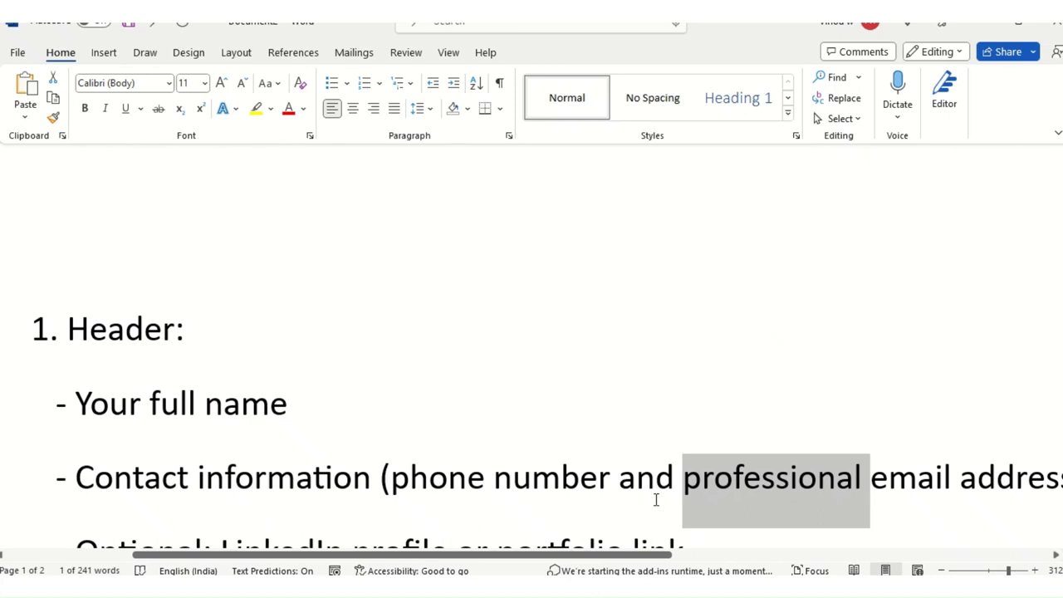
pyautogui.click(764, 488)
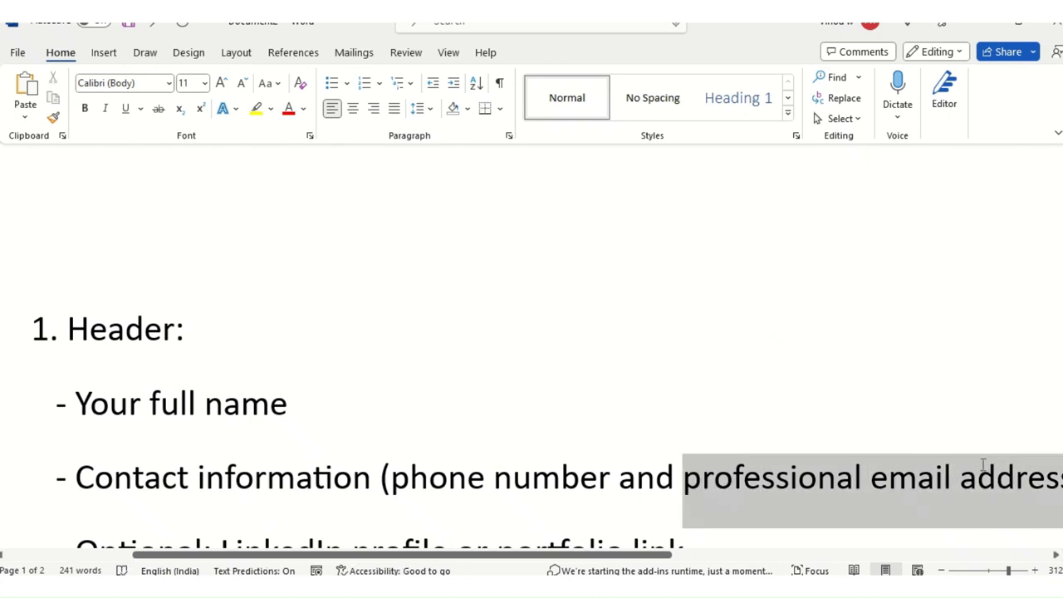
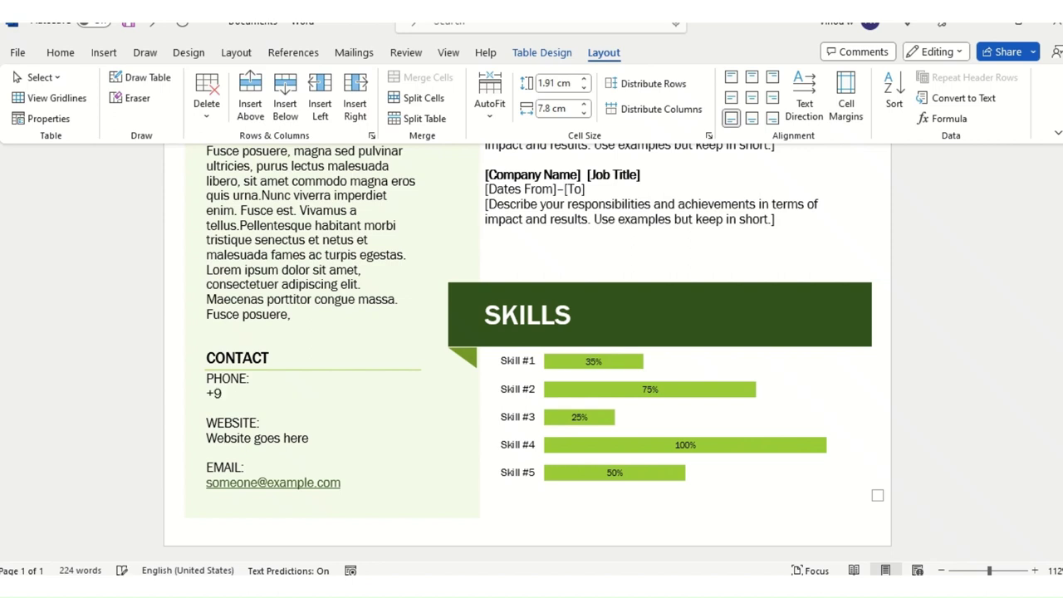
# Step: Enter the contact's phone number after '+' on the PHONE line, split into two digit groups
pyautogui.write('1 99999999999')
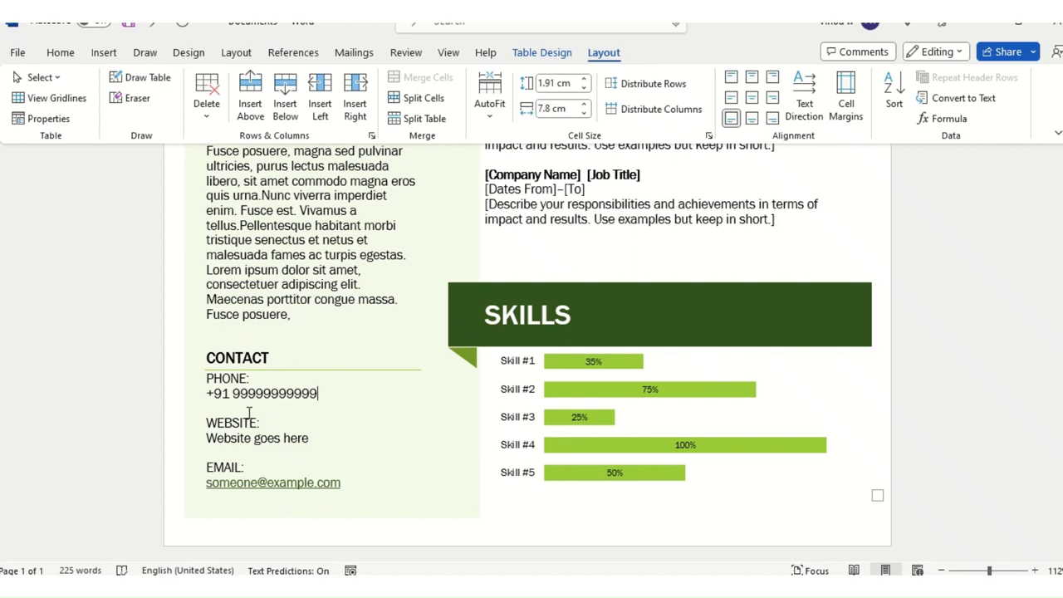
pyautogui.click(272, 392)
pyautogui.click(321, 395)
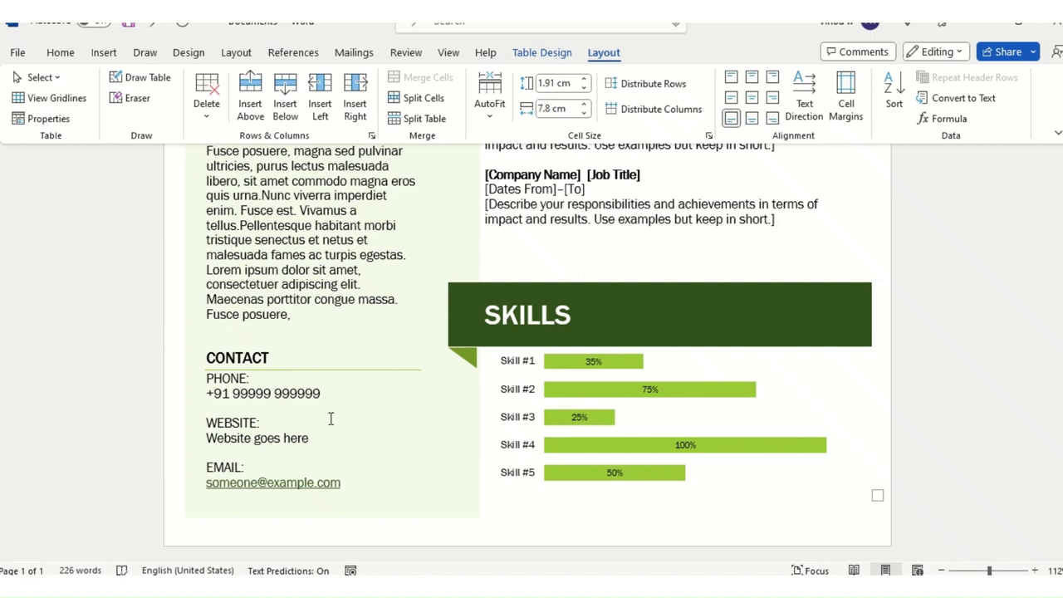
pyautogui.press('BackSpace')
# Step: Select the WEBSITE placeholder, then mark the contact information guidance in the résumé outline
pyautogui.moveTo(208, 423); pyautogui.dragTo(309, 438)
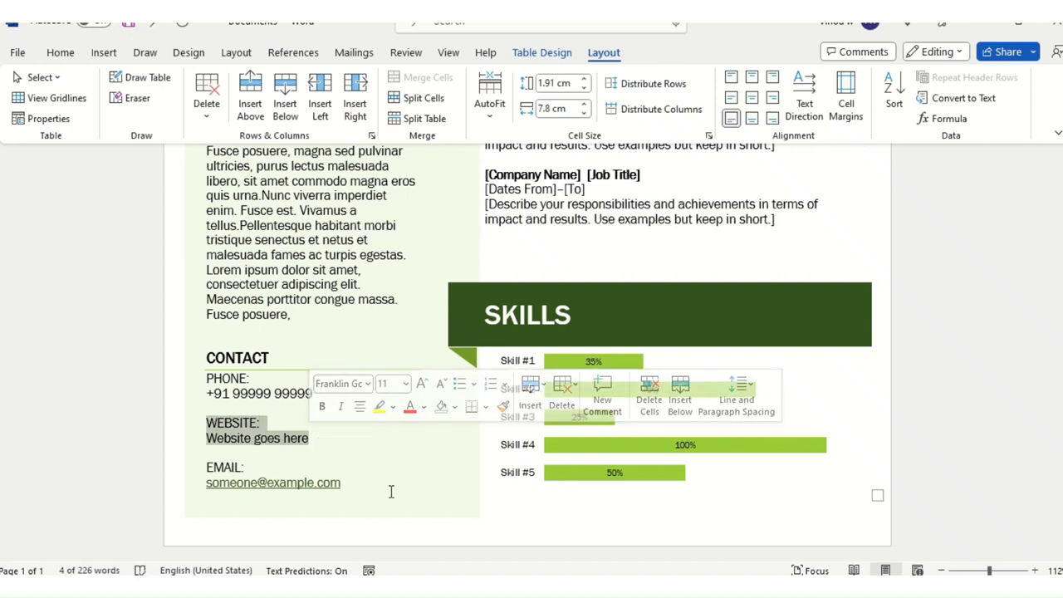
pyautogui.click(303, 458)
pyautogui.hotkey('alt', 'Tab')
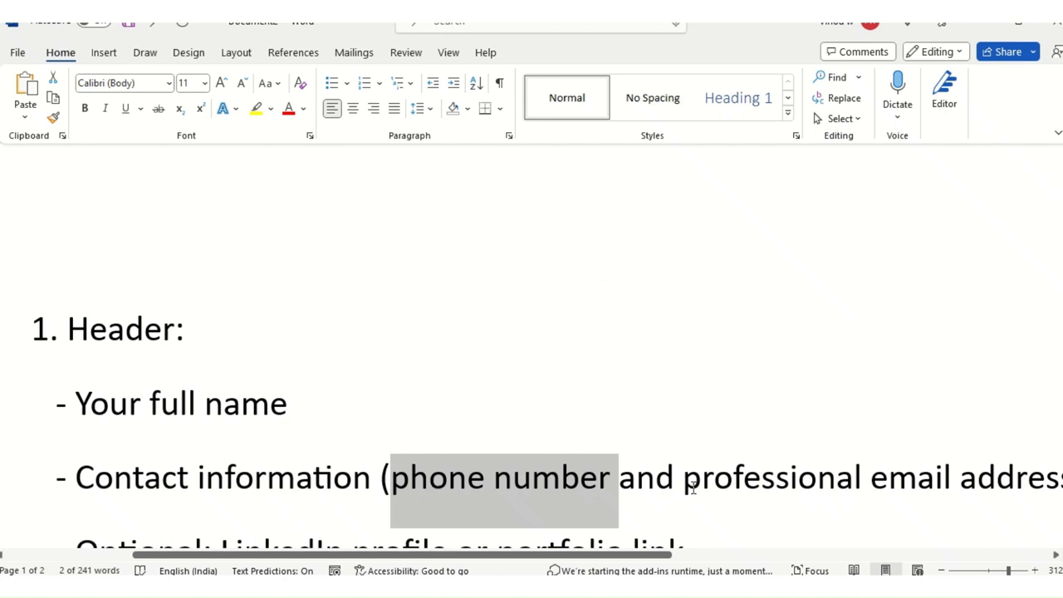
pyautogui.moveTo(700, 480); pyautogui.dragTo(921, 476)
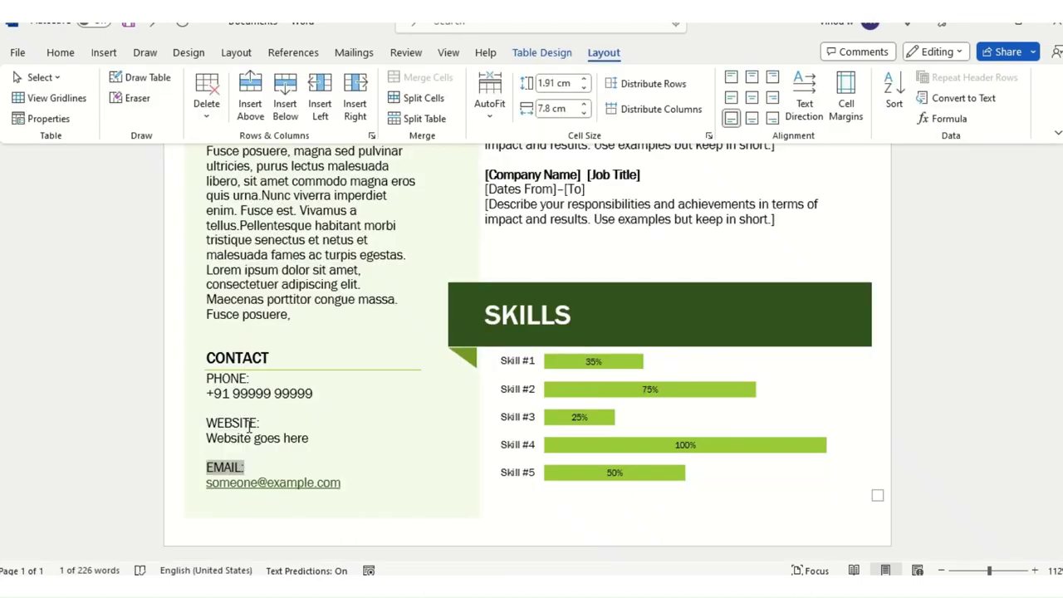
pyautogui.click(201, 502)
pyautogui.moveTo(334, 481); pyautogui.dragTo(272, 481)
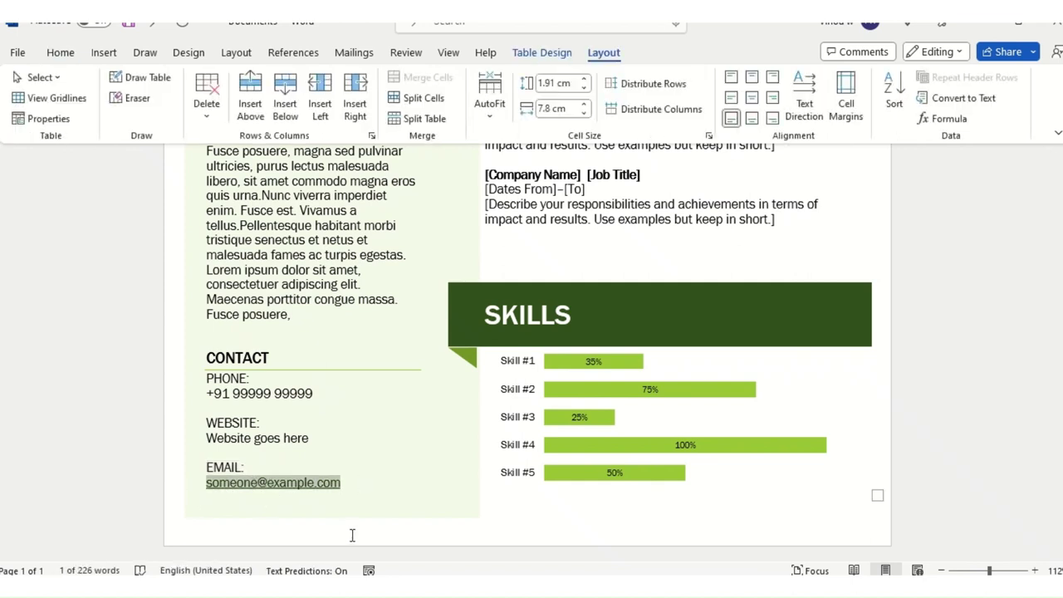
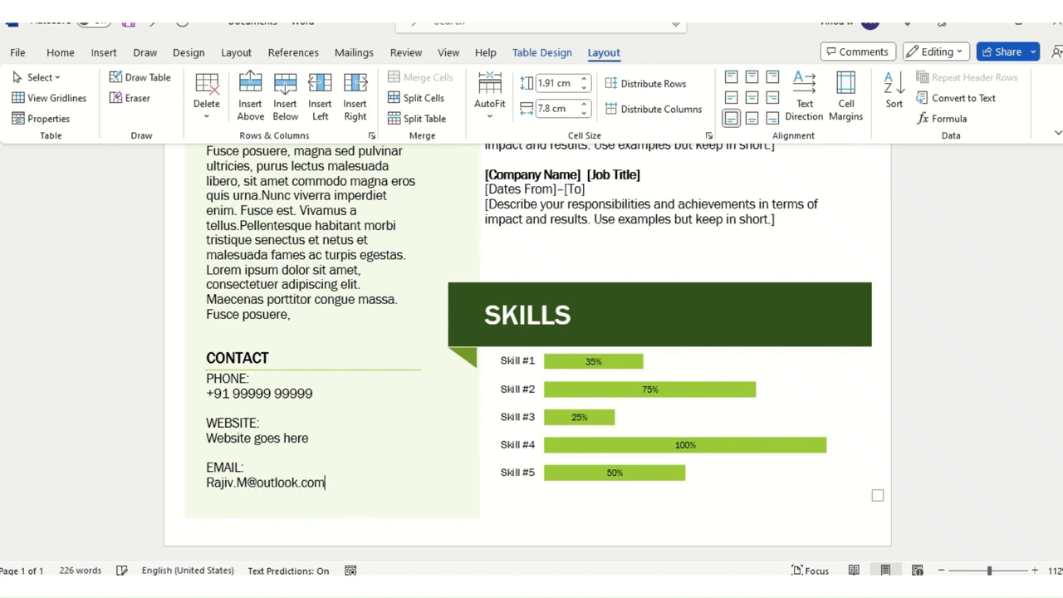
# Step: Highlight the LinkedIn profile guidance in the résumé outline
pyautogui.click(201, 481)
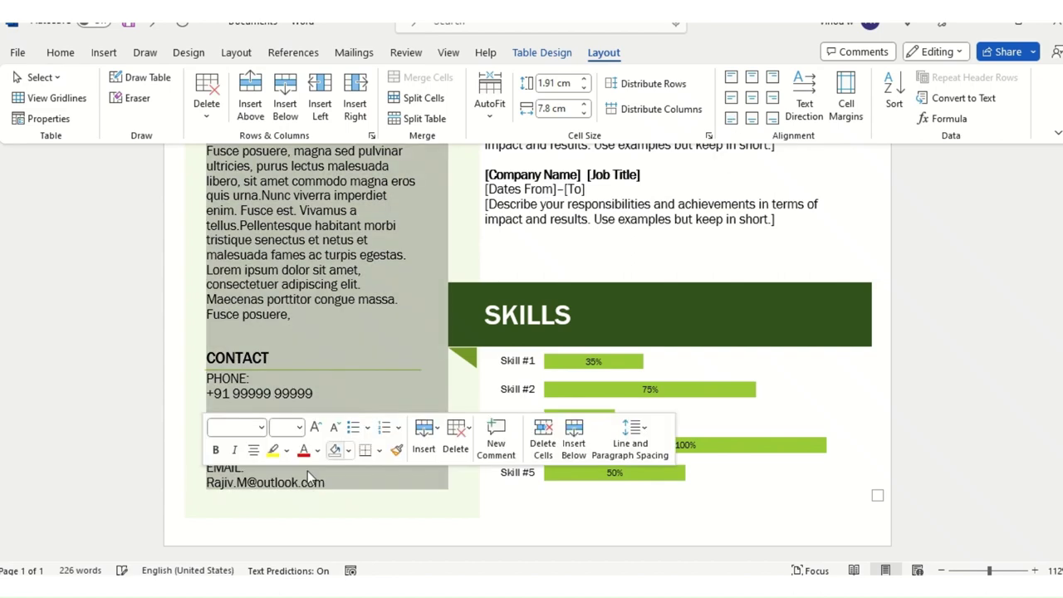
pyautogui.click(304, 489)
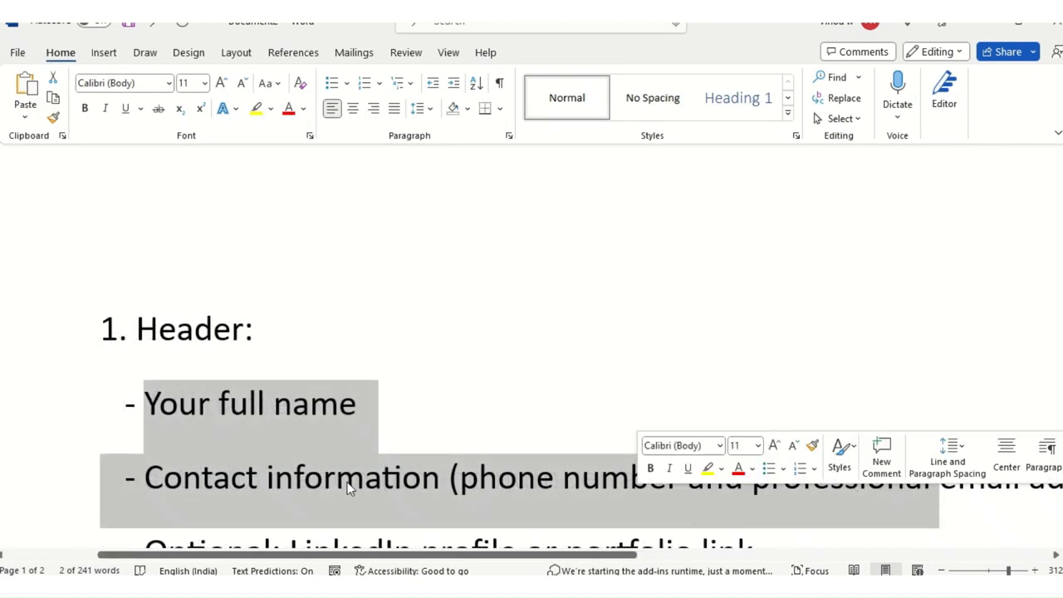
pyautogui.scroll(-3, 348, 487)
pyautogui.scroll(2, 330, 451)
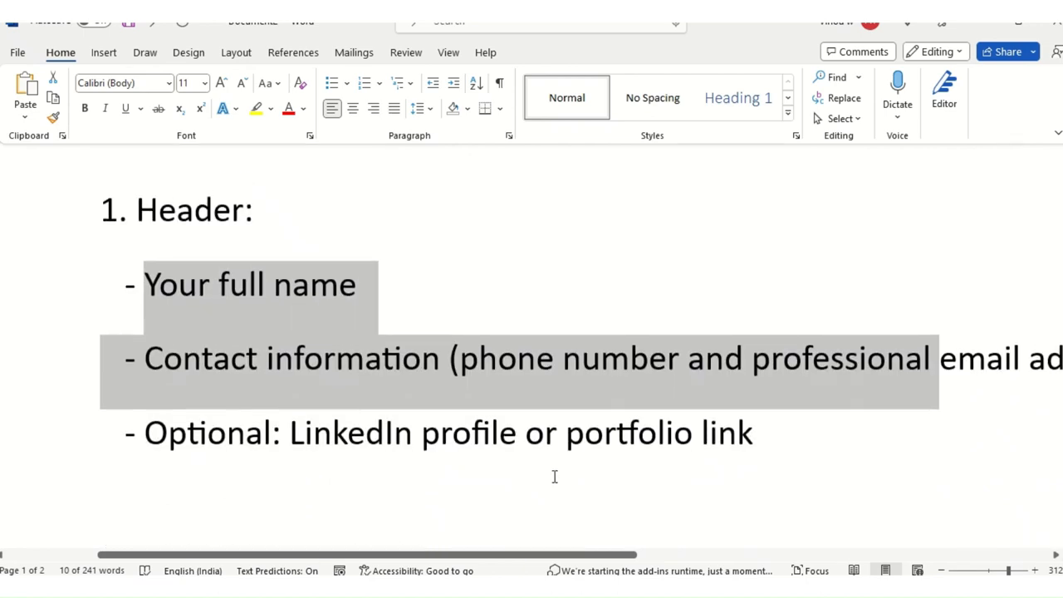
pyautogui.moveTo(292, 434); pyautogui.dragTo(728, 445)
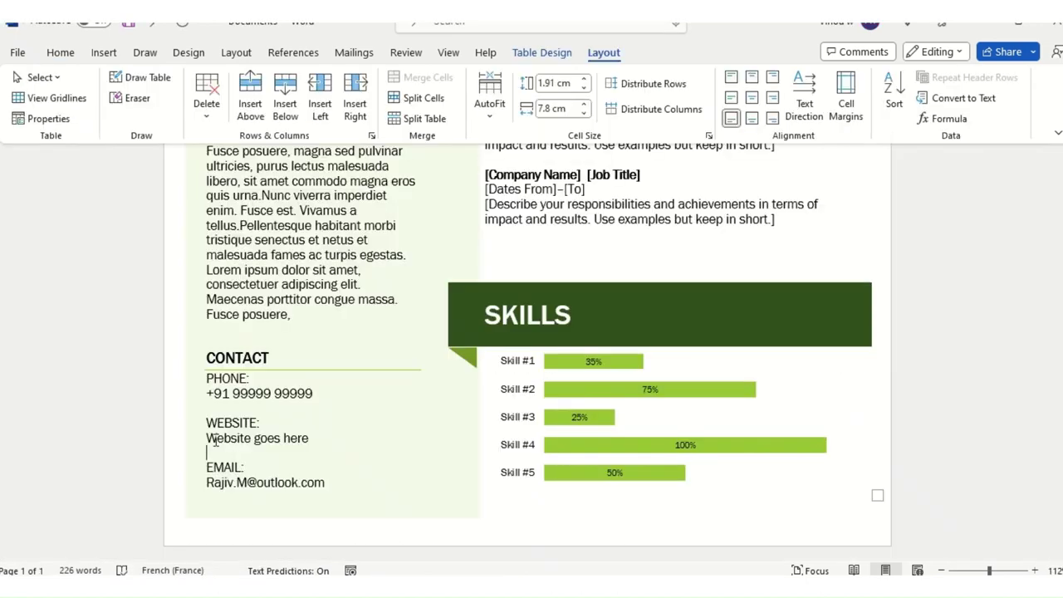
# Step: Replace 'Website goes here' with the contact's LinkedIn profile URL
pyautogui.moveTo(206, 439); pyautogui.dragTo(321, 438)
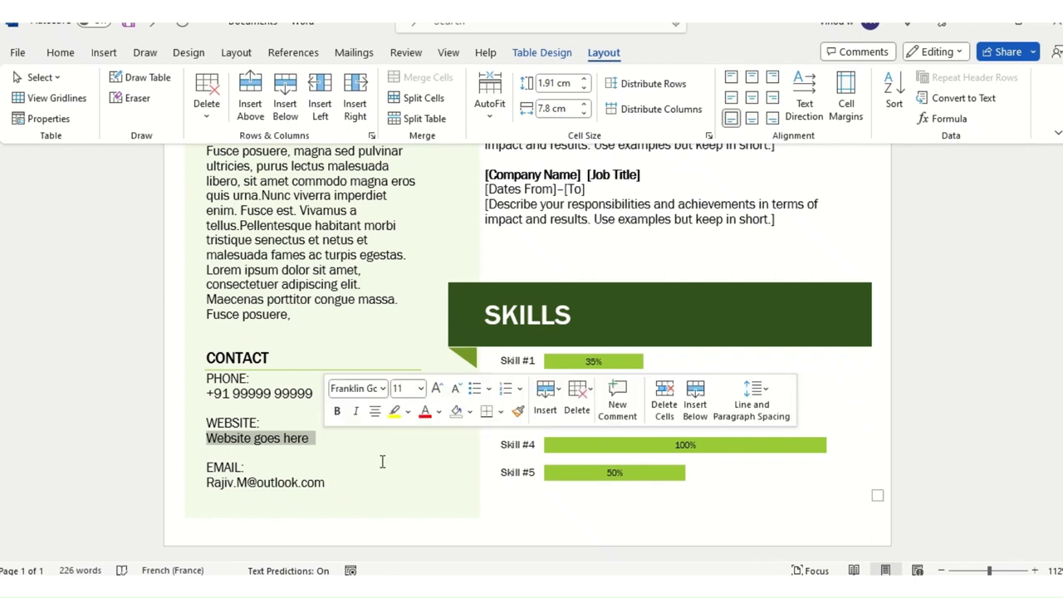
pyautogui.write('https')
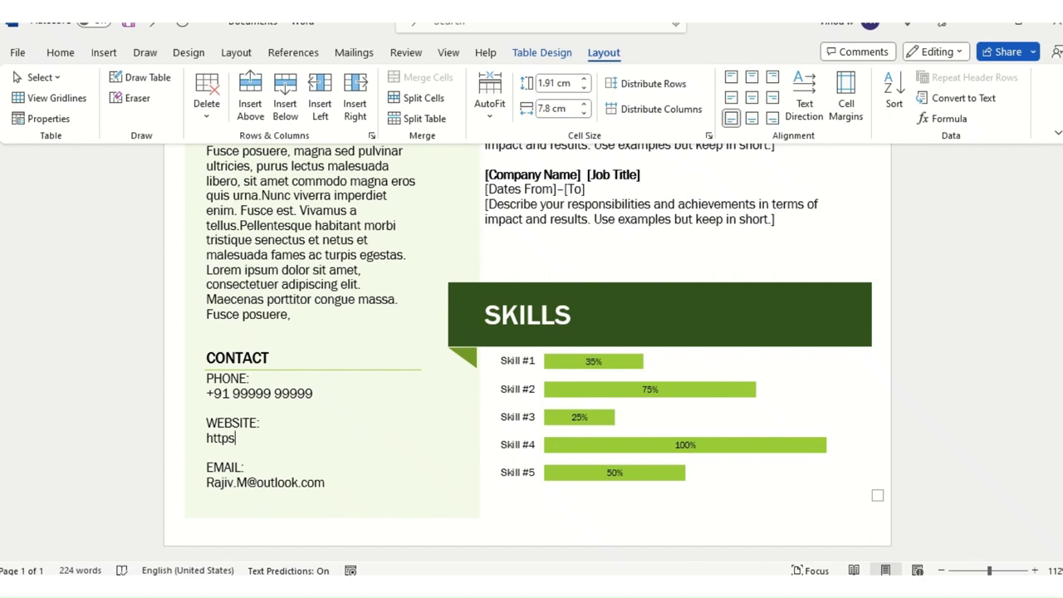
pyautogui.write('://linkiedin')
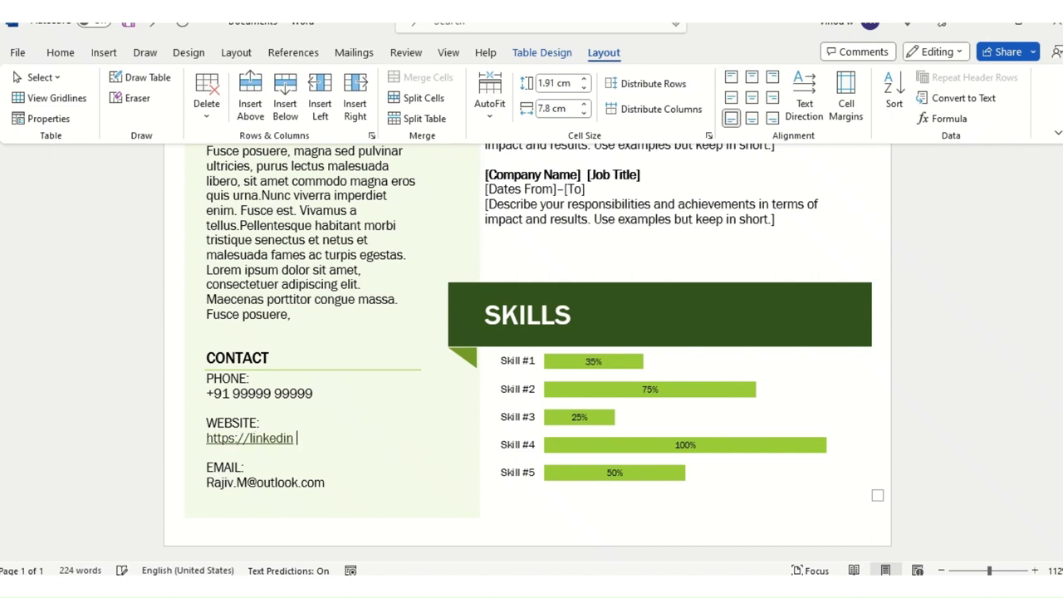
pyautogui.press('BackSpace')
pyautogui.write('.')
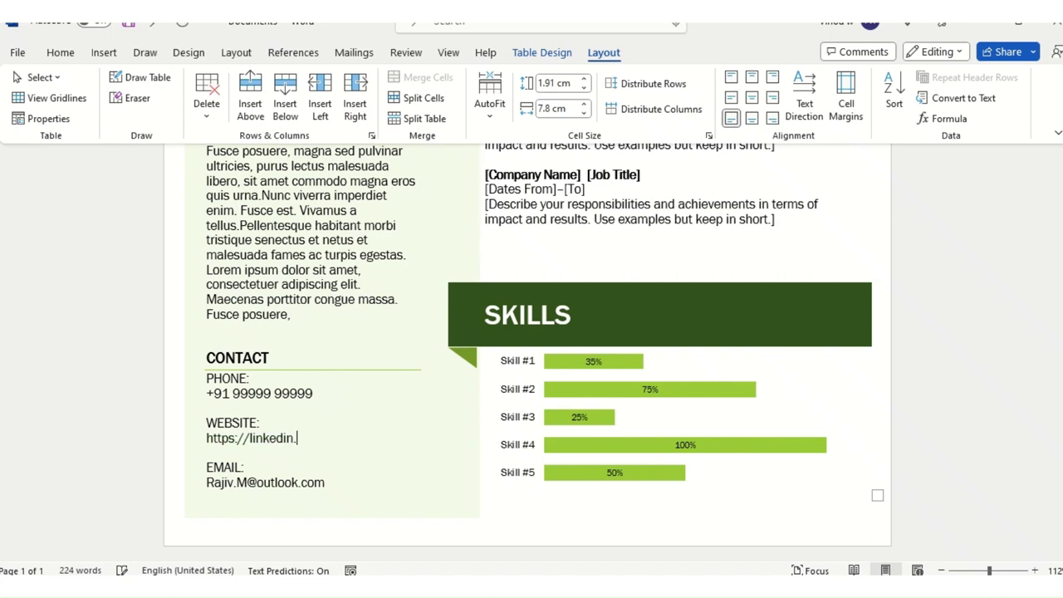
pyautogui.write('com/R.M')
pyautogui.click(124, 486)
pyautogui.scroll(1, 414, 507)
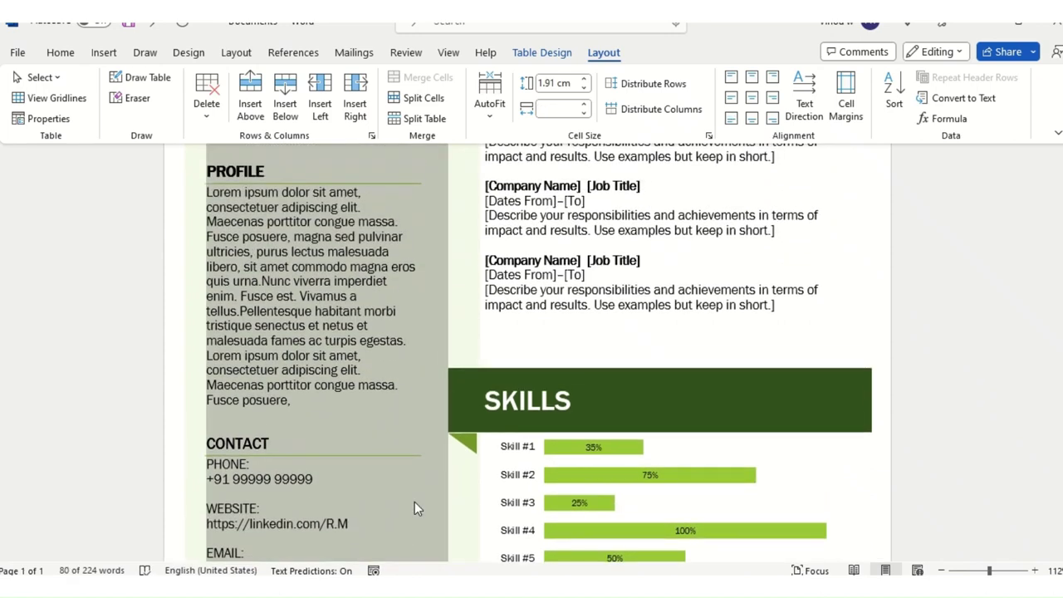
pyautogui.hotkey('alt', 'Tab')
# Step: Read the outline's Summary guidance and select the résumé's Profile placeholder paragraph
pyautogui.scroll(-3, 446, 465)
pyautogui.scroll(-1, 443, 451)
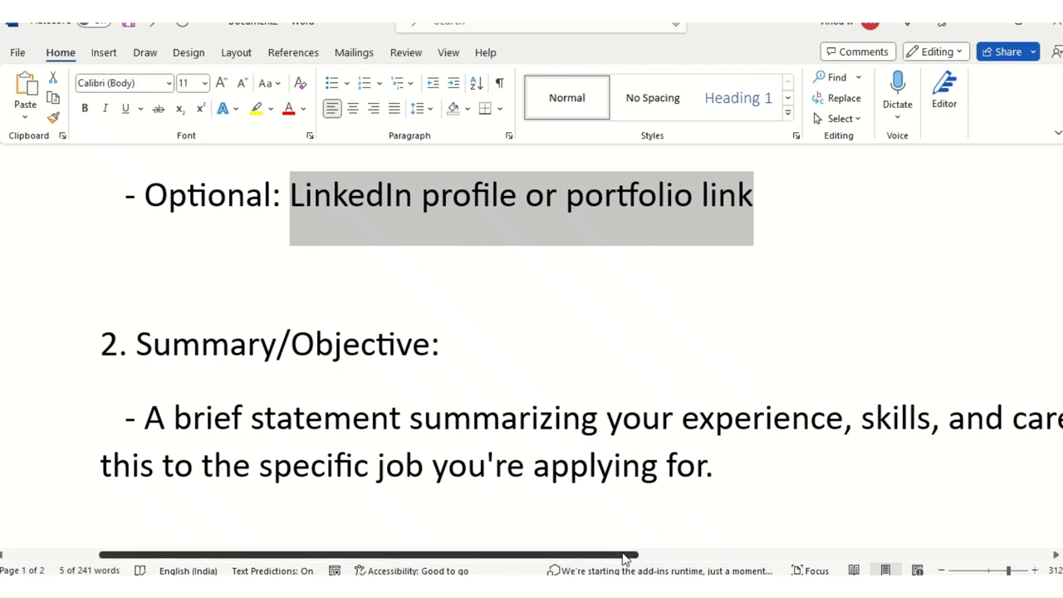
pyautogui.moveTo(631, 553); pyautogui.dragTo(640, 550)
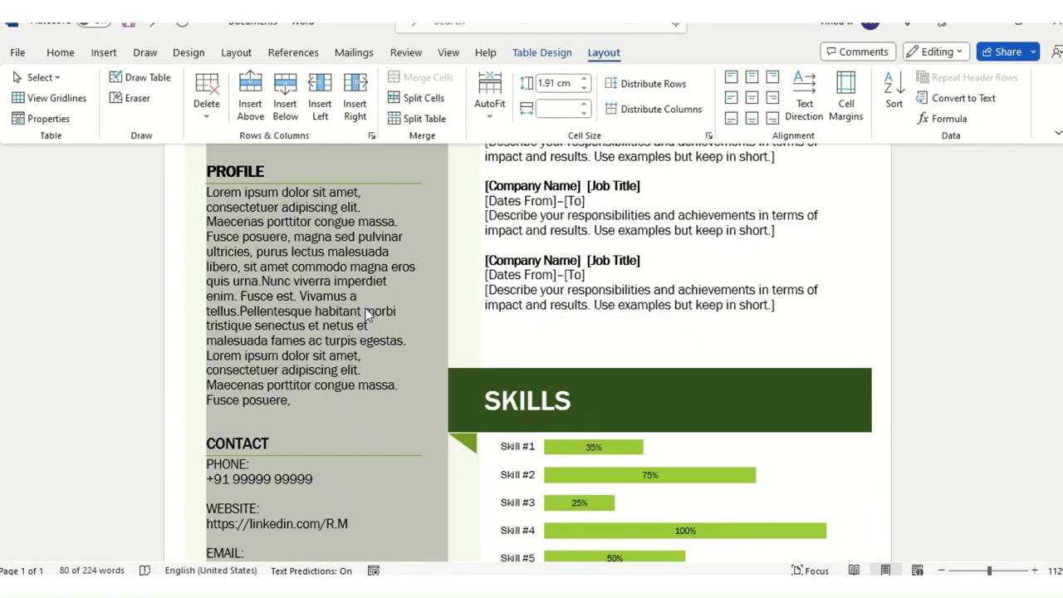
pyautogui.tripleClick(318, 257)
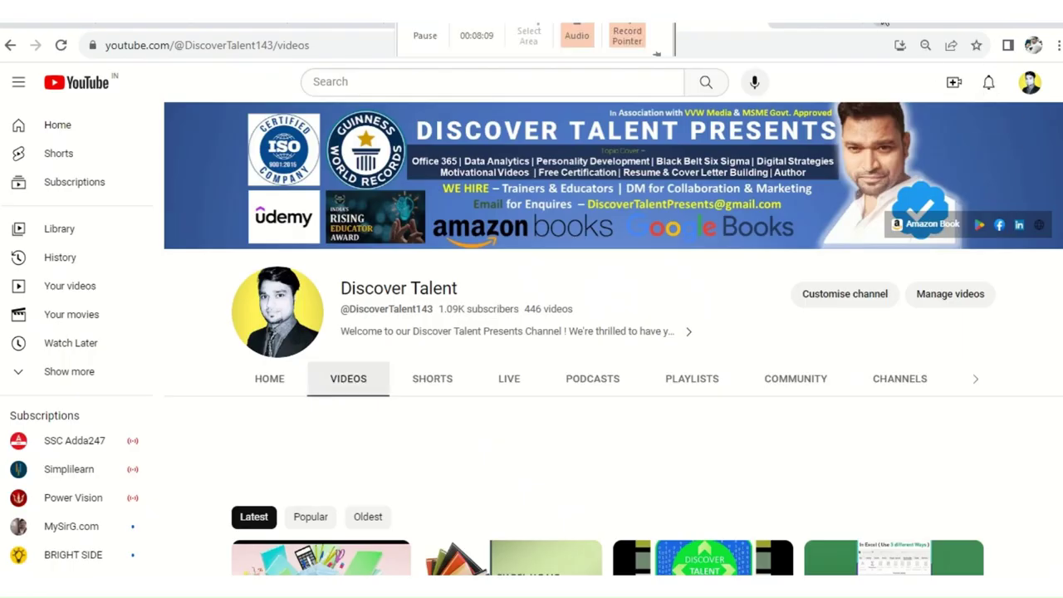
# Step: Search Google in a new tab for 'data analyst resume career objective'
pyautogui.hotkey('ctrl', 't')
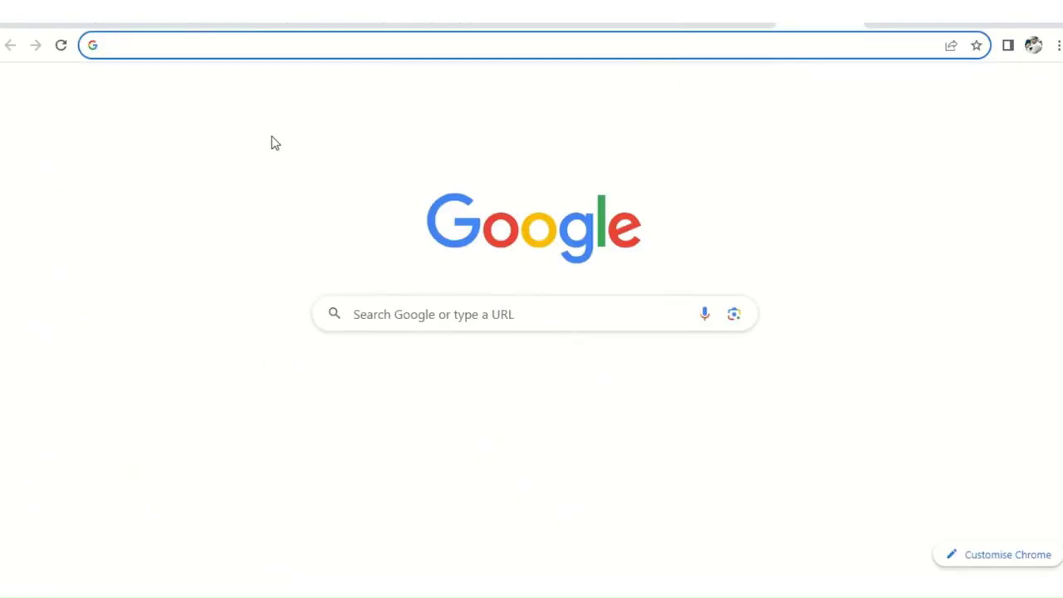
pyautogui.click(293, 48)
pyautogui.write('re')
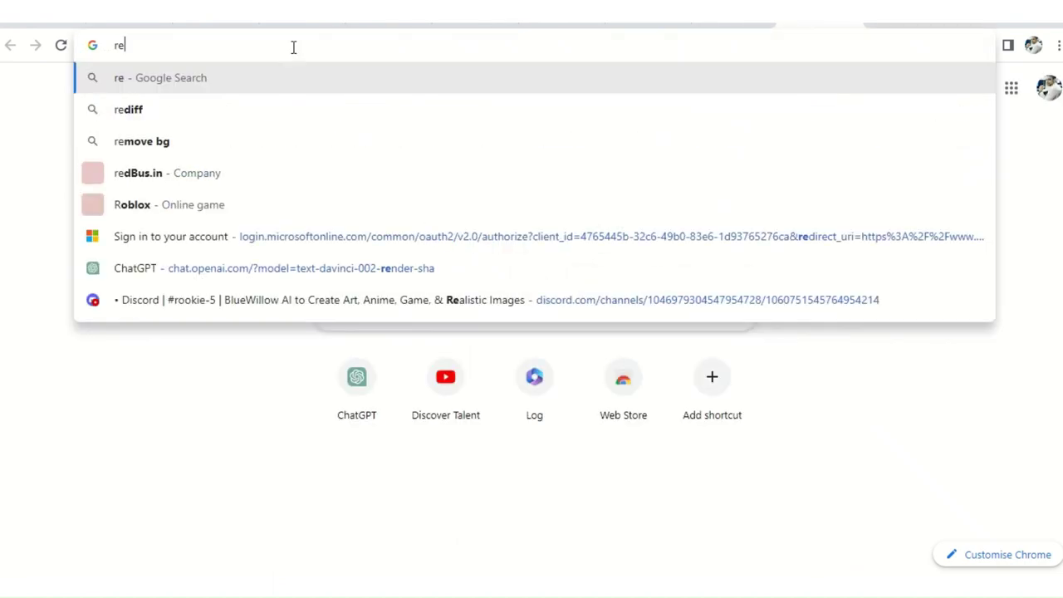
pyautogui.write('sume co')
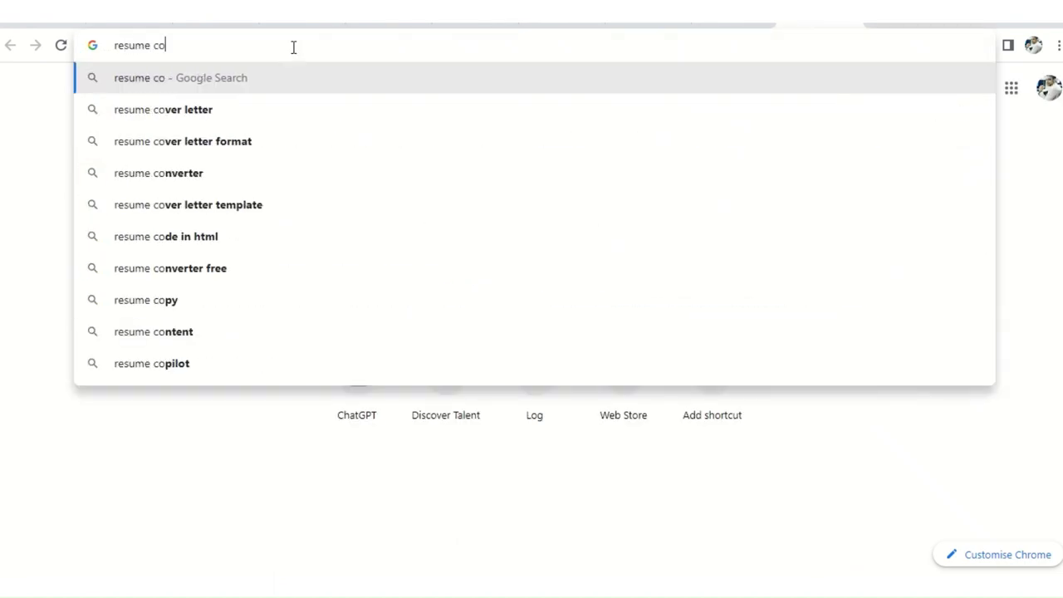
pyautogui.write('v')
pyautogui.press('BackSpace')
pyautogui.press('BackSpace')
pyautogui.press('BackSpace')
pyautogui.press('BackSpace')
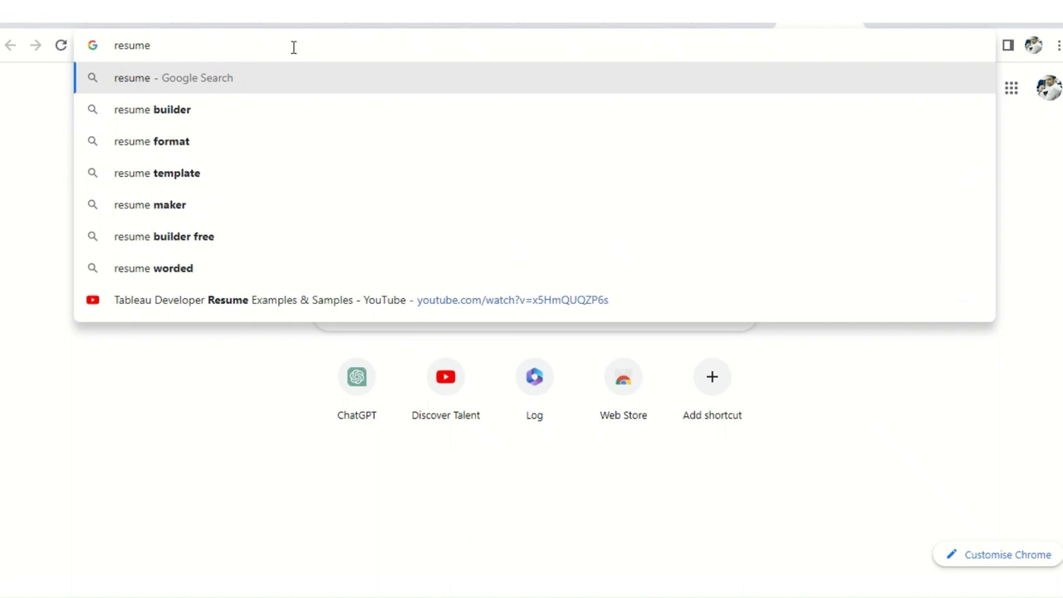
pyautogui.write('datab')
pyautogui.press('BackSpace')
pyautogui.write('a')
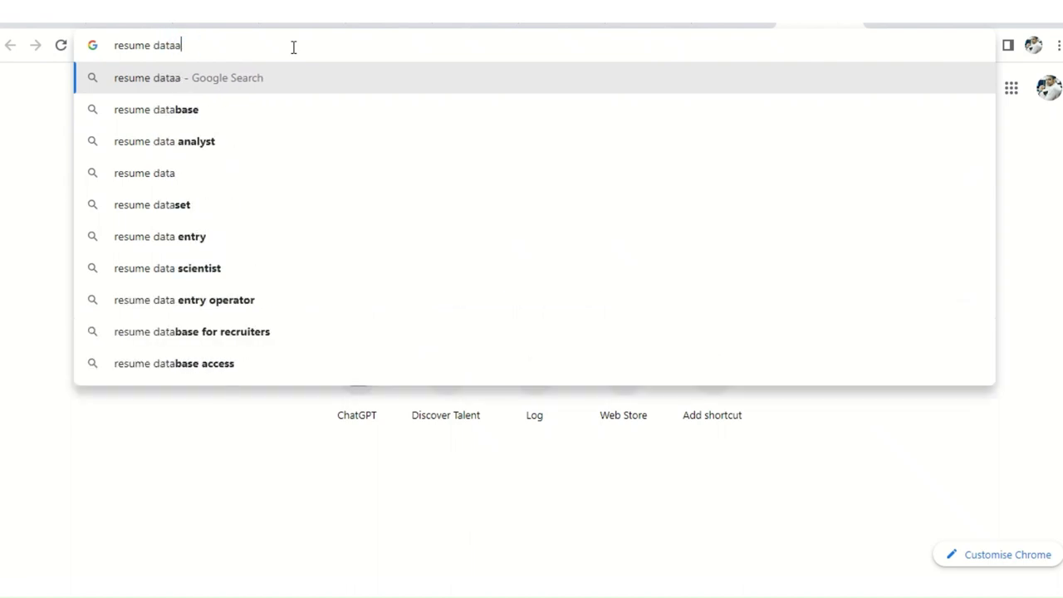
pyautogui.write('nalyst career')
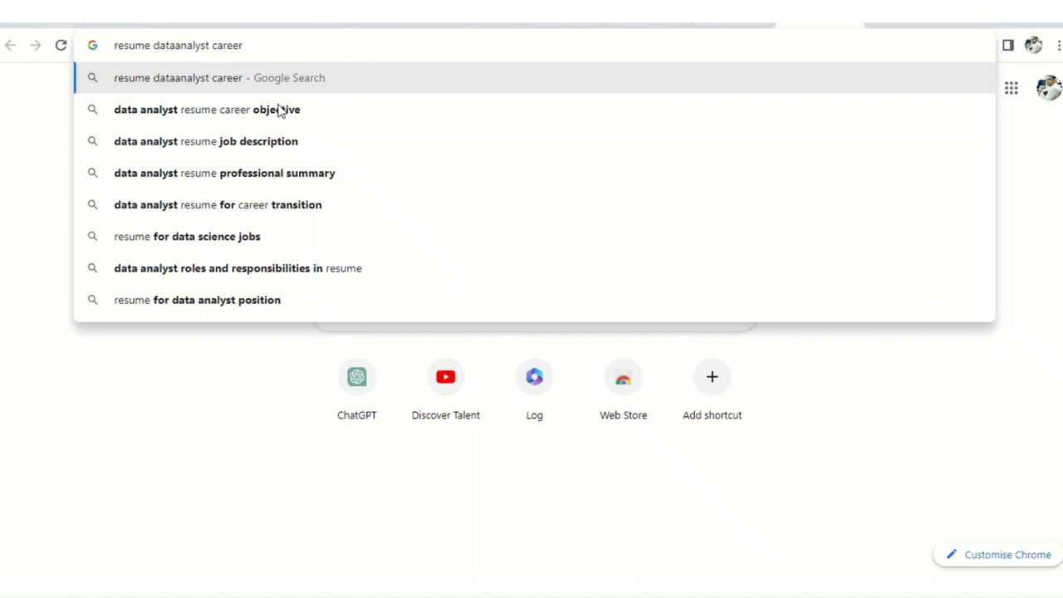
pyautogui.click(277, 113)
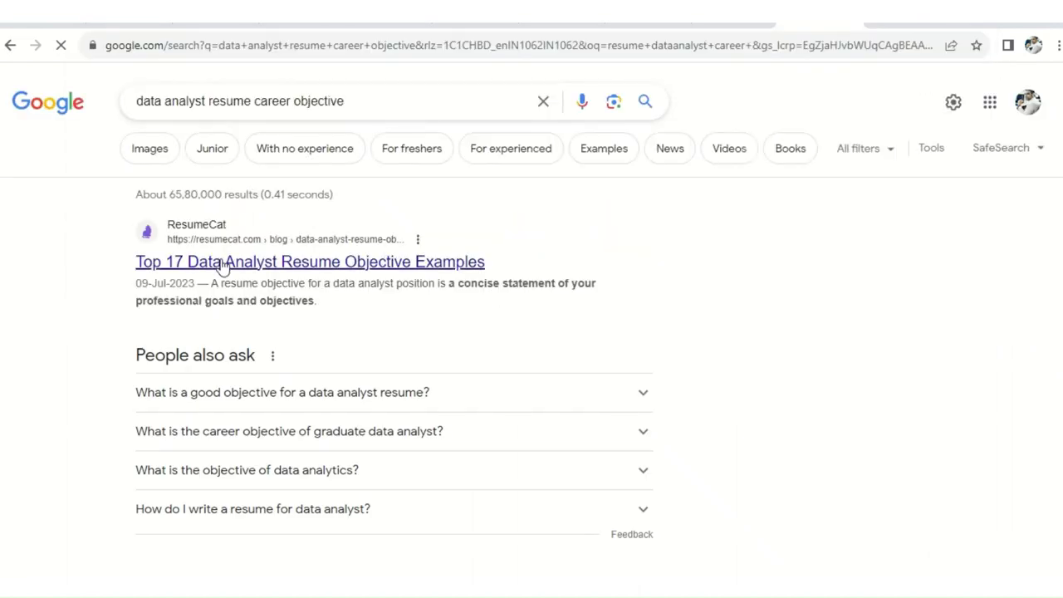
# Step: Copy ResumeCat's objective about securing a Data Analyst position to provide meaningful insights
pyautogui.click(344, 263)
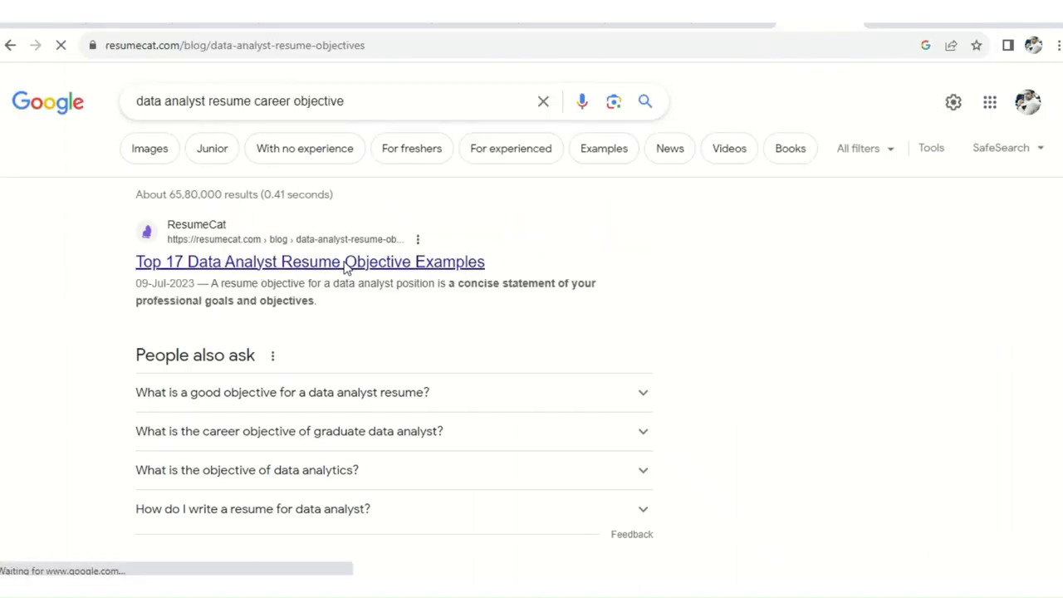
pyautogui.scroll(-10, 344, 366)
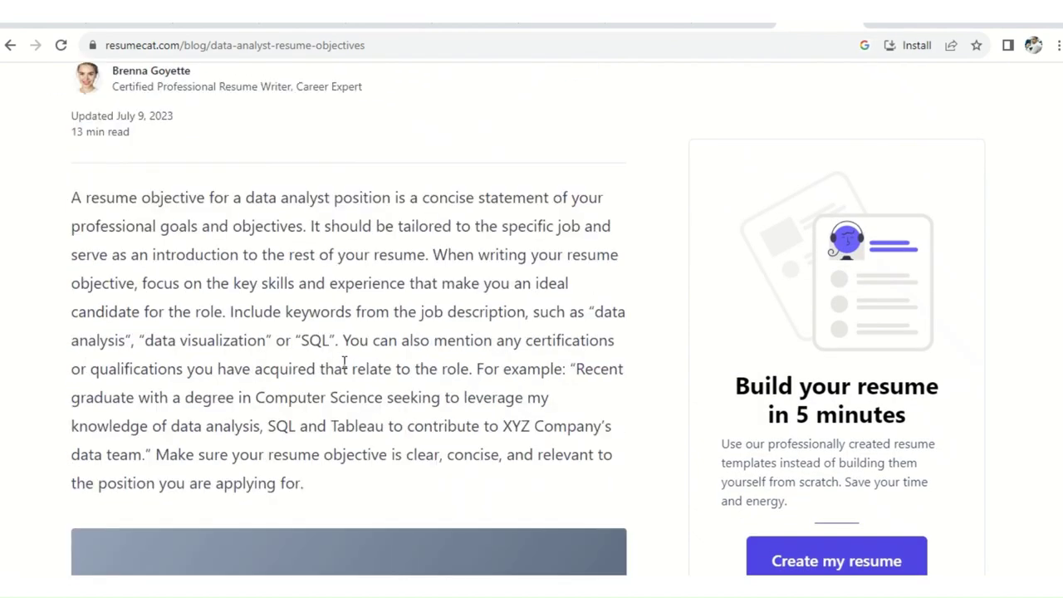
pyautogui.scroll(-10, 344, 362)
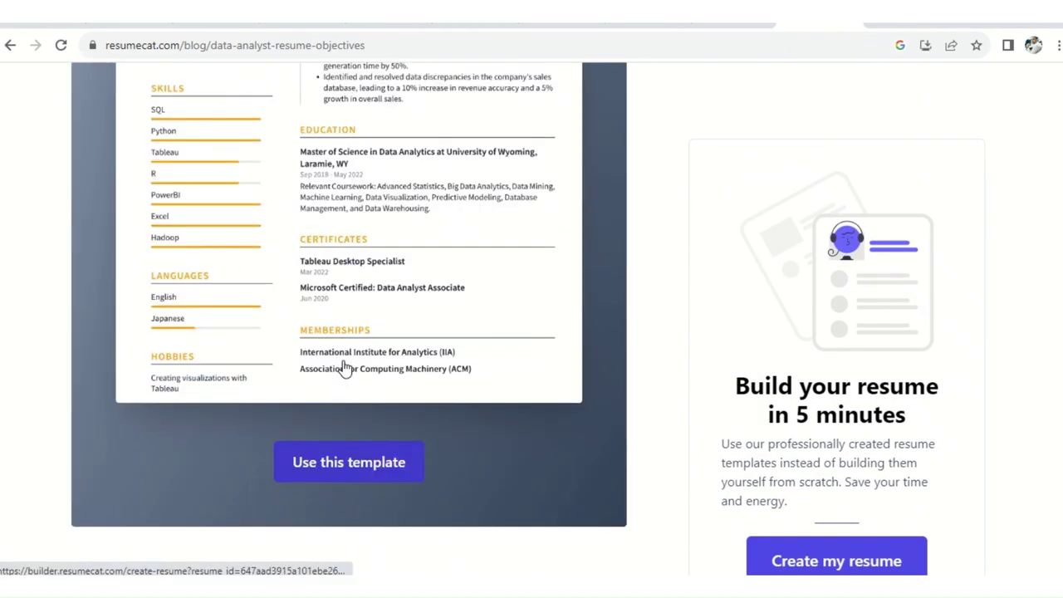
pyautogui.scroll(-5, 344, 362)
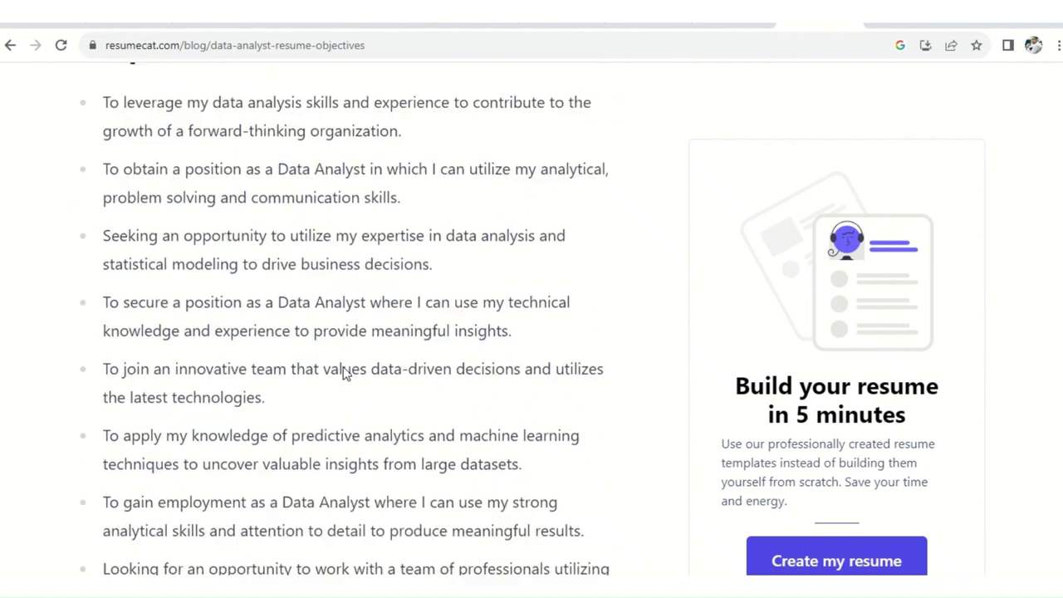
pyautogui.moveTo(95, 240); pyautogui.dragTo(435, 262)
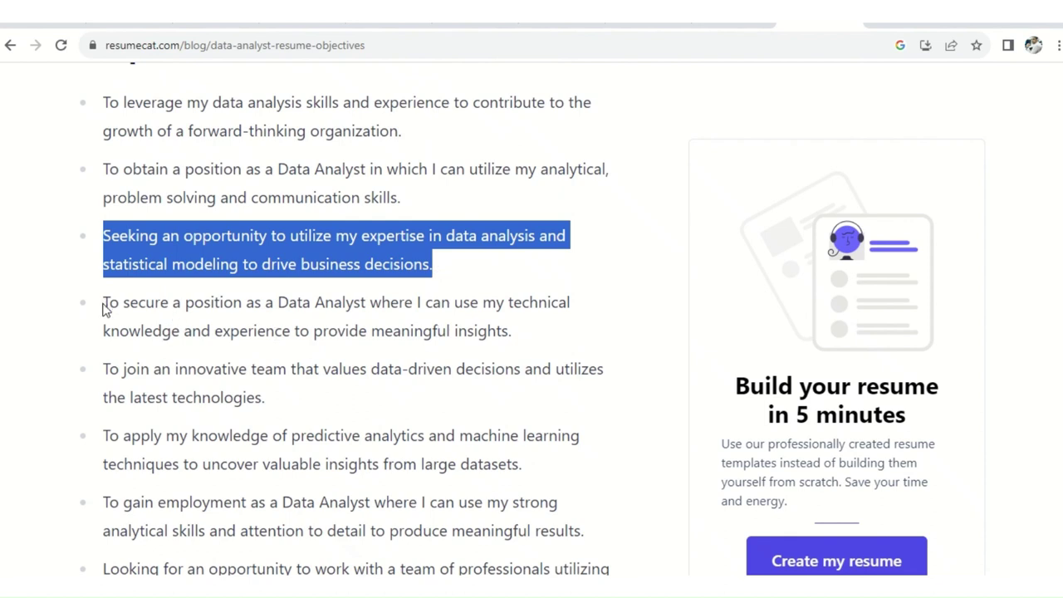
pyautogui.moveTo(104, 304); pyautogui.dragTo(513, 329)
pyautogui.rightClick(438, 324)
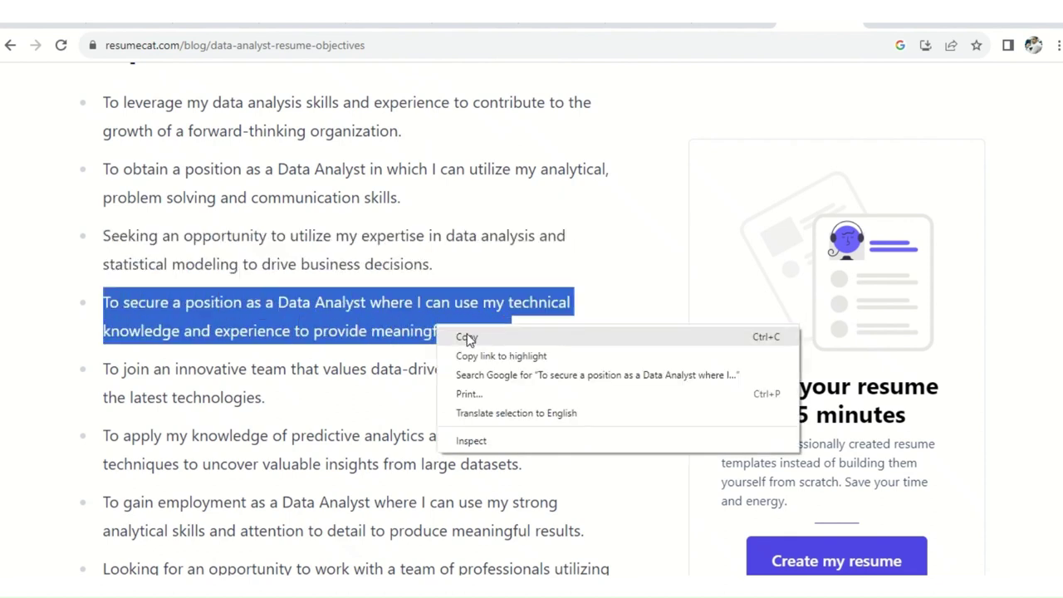
pyautogui.click(467, 337)
pyautogui.hotkey('alt', 'Tab')
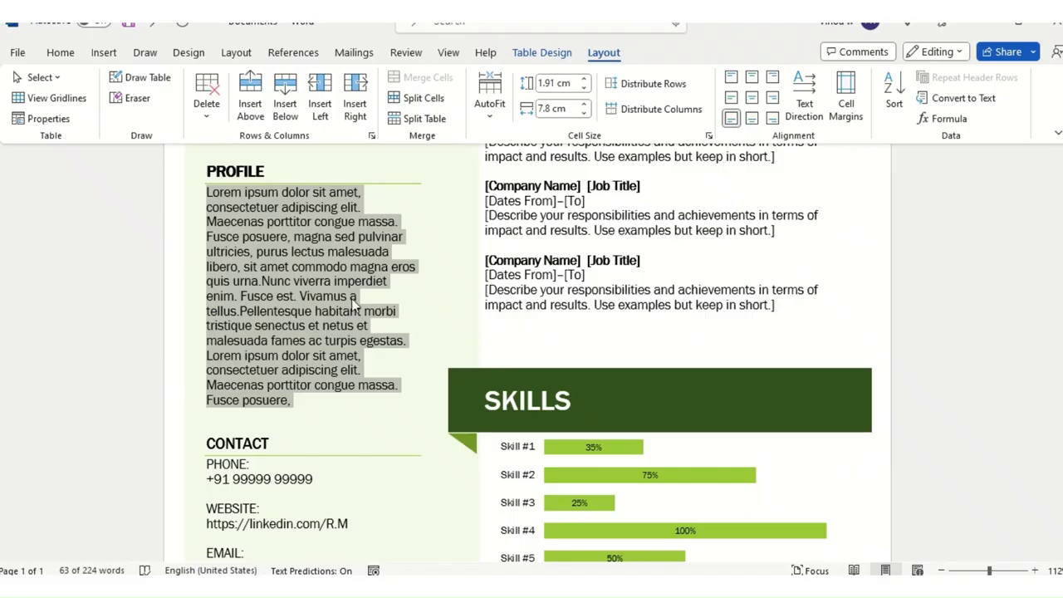
# Step: Paste the Data Analyst objective over the Profile placeholder as plain text
pyautogui.rightClick(298, 277)
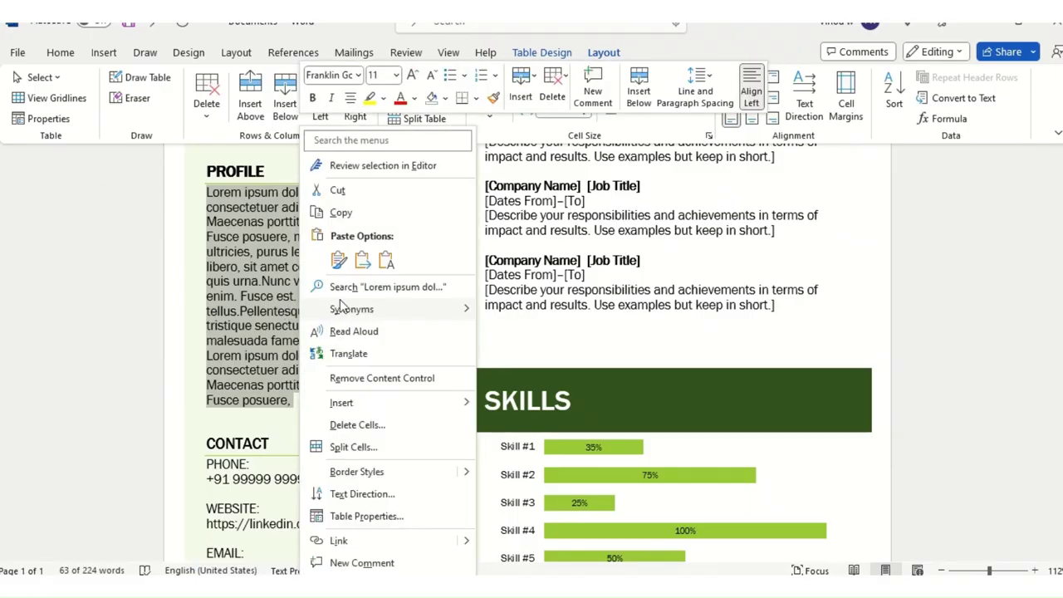
pyautogui.click(385, 262)
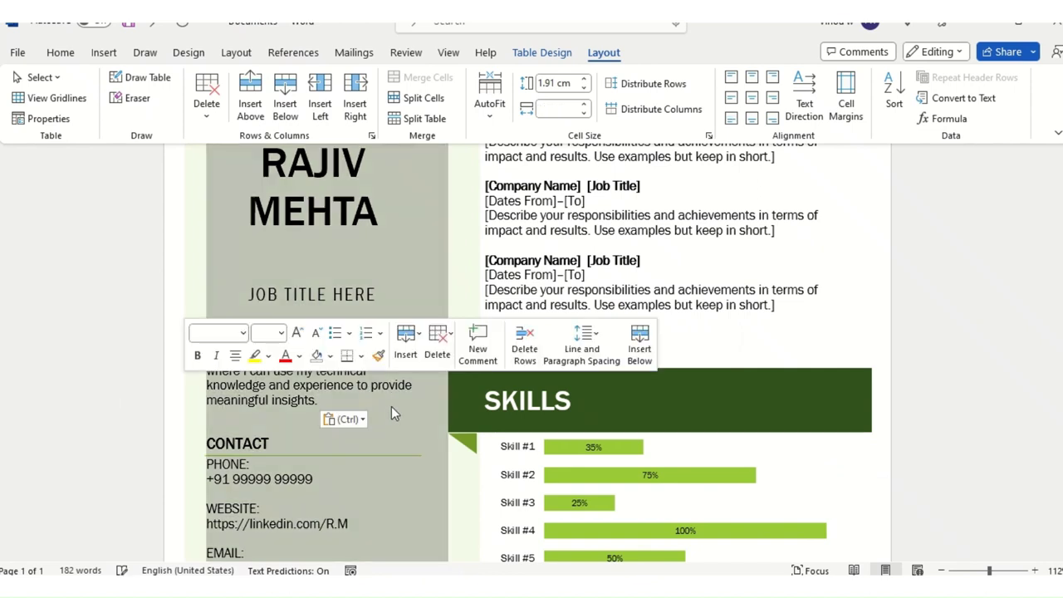
pyautogui.click(391, 424)
pyautogui.click(357, 398)
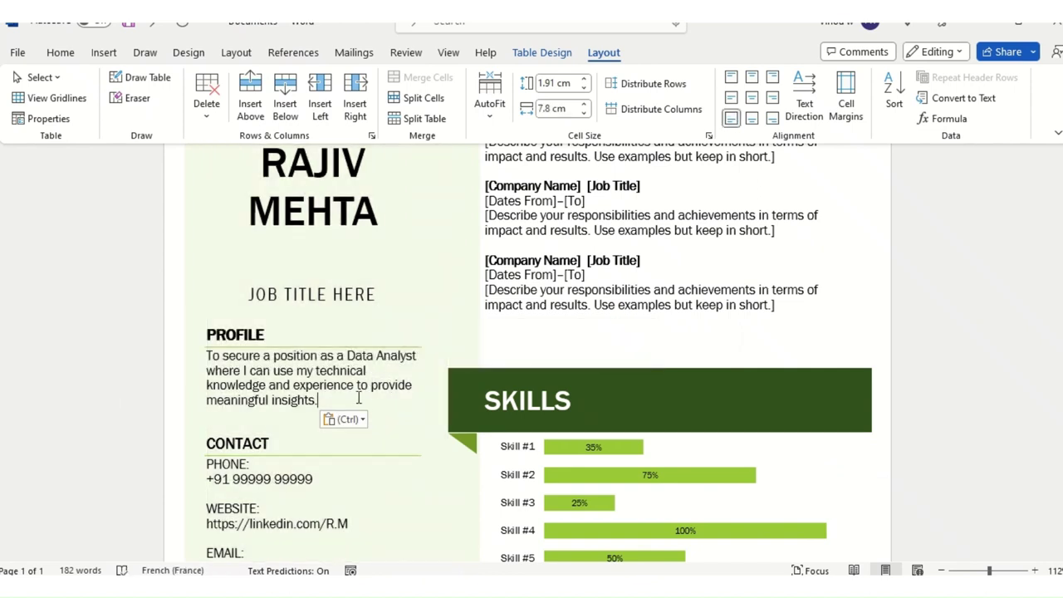
pyautogui.scroll(-3, 162, 373)
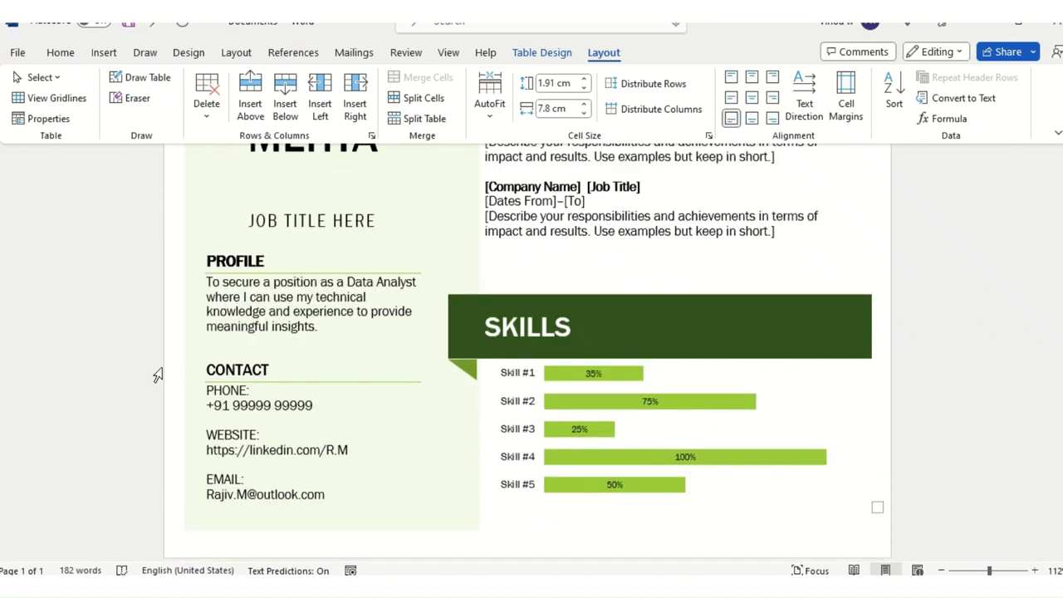
pyautogui.scroll(5, 645, 446)
pyautogui.scroll(5, 439, 361)
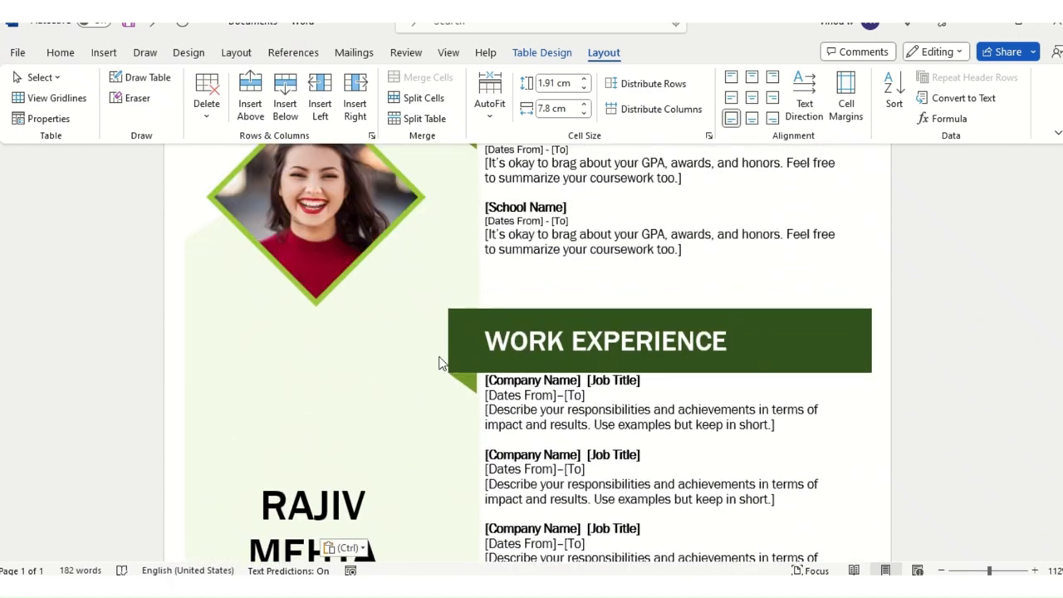
pyautogui.scroll(-4, 418, 332)
pyautogui.click(350, 341)
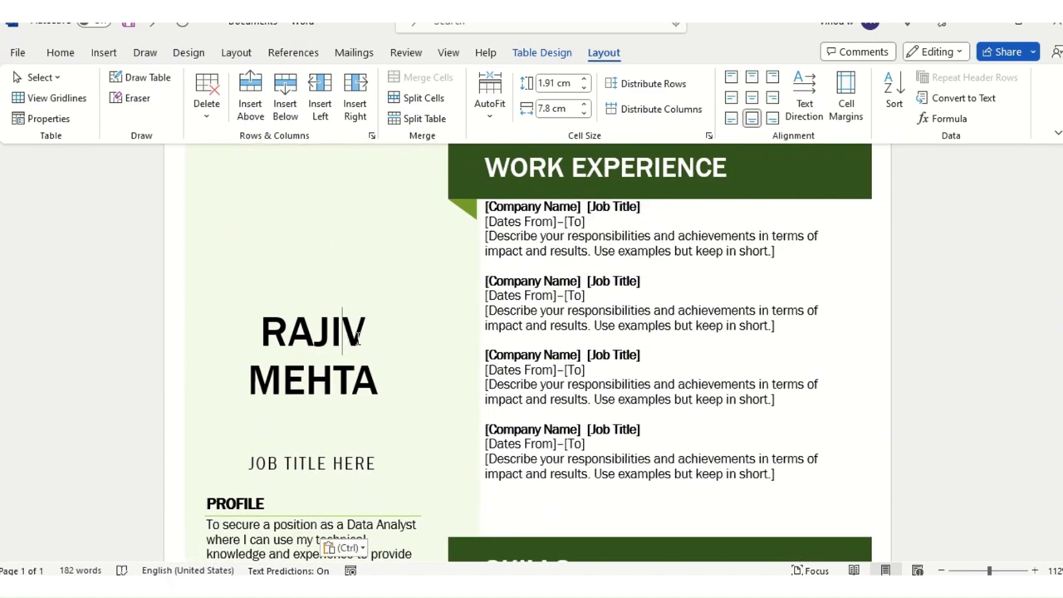
pyautogui.press('Left')
pyautogui.press('Left')
pyautogui.scroll(-3, 371, 462)
pyautogui.click(331, 396)
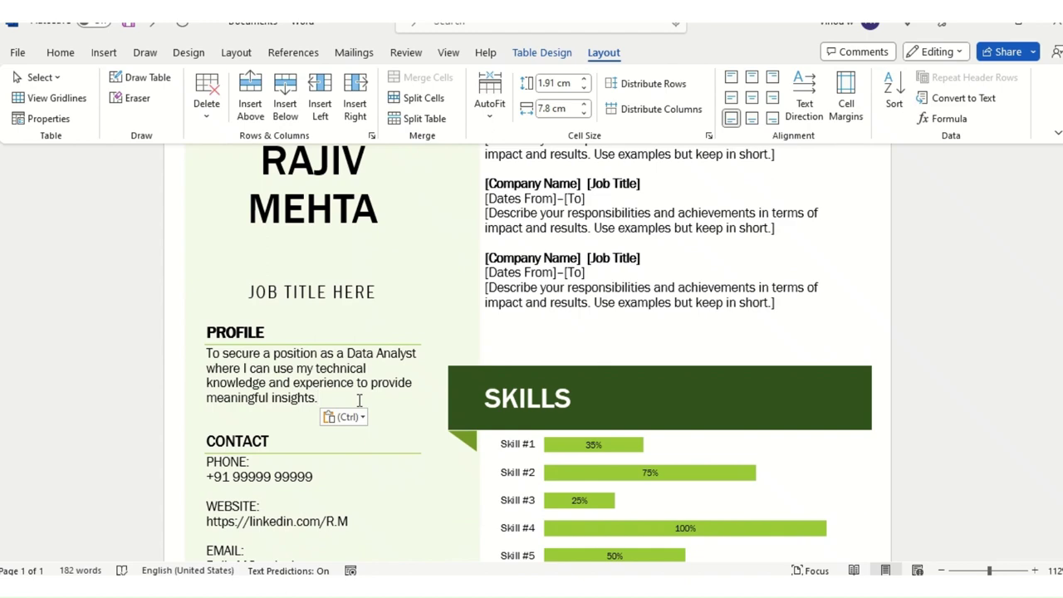
# Step: Undo the duplicate pasted objective so only one Profile paragraph remains
pyautogui.press('Return')
pyautogui.hotkey('ctrl', 'v')
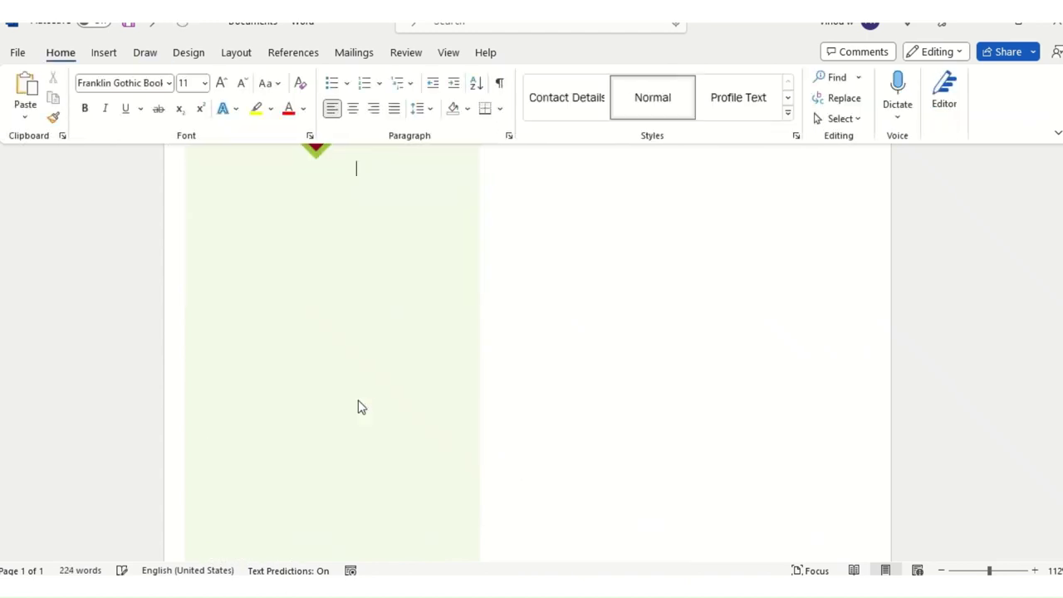
pyautogui.hotkey('ctrl', 'z')
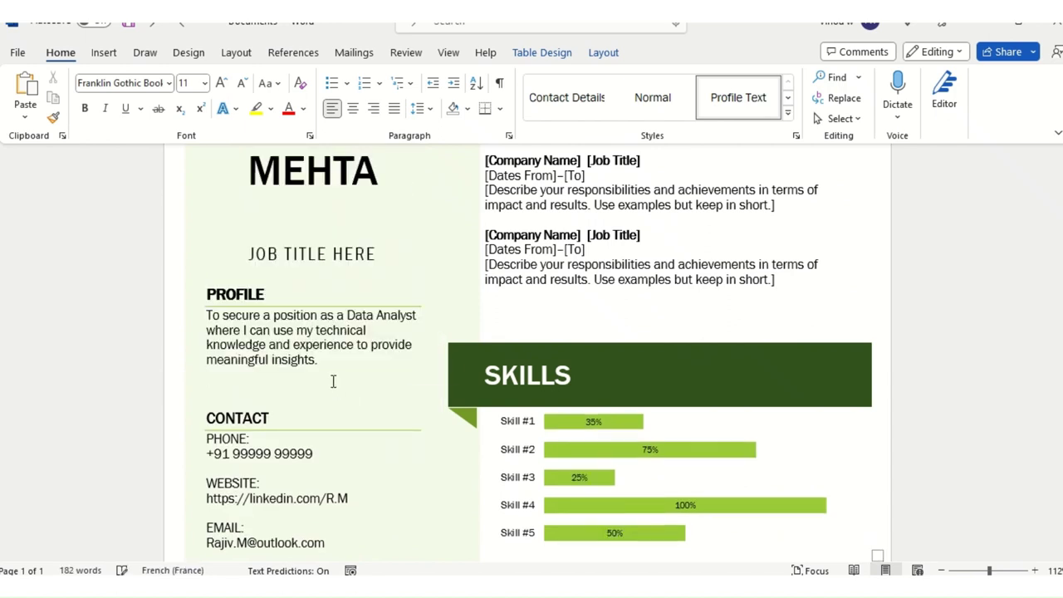
pyautogui.hotkey('ctrl', 'v')
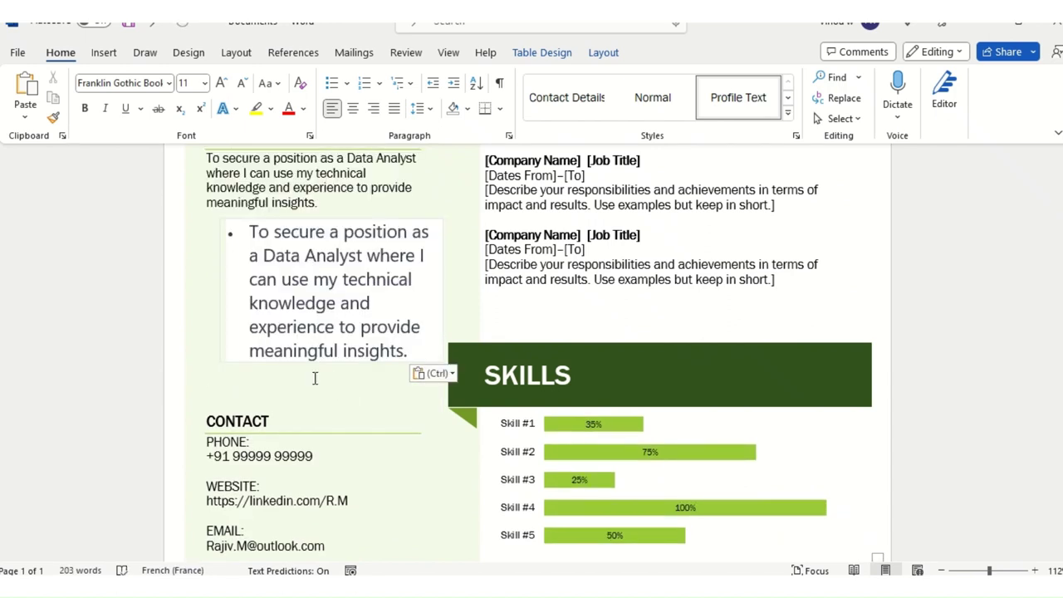
pyautogui.click(432, 373)
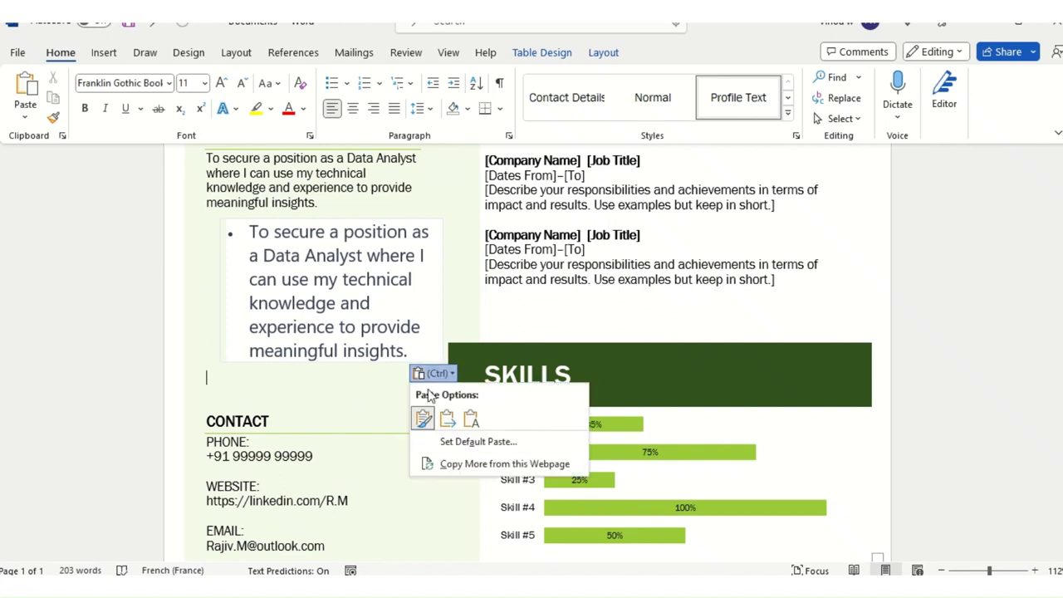
pyautogui.click(471, 420)
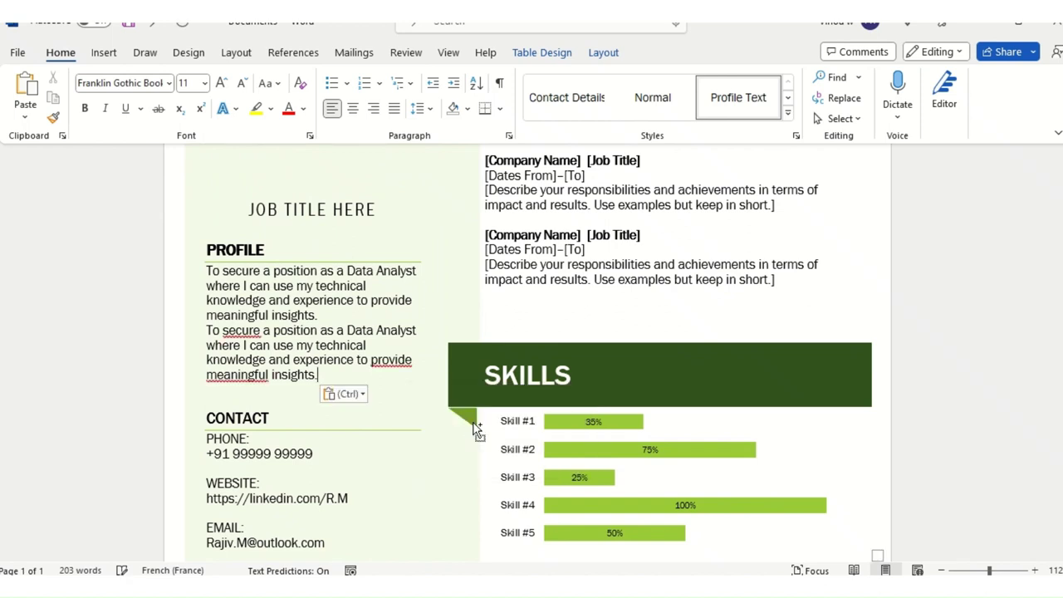
pyautogui.press('ctrl')
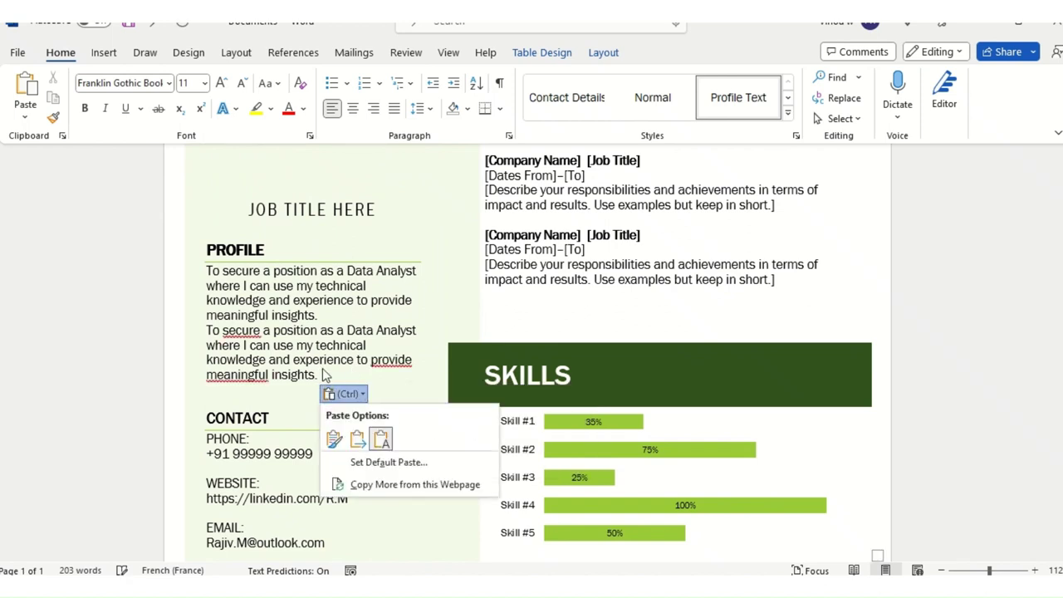
pyautogui.press('Escape')
pyautogui.hotkey('ctrl', 'z')
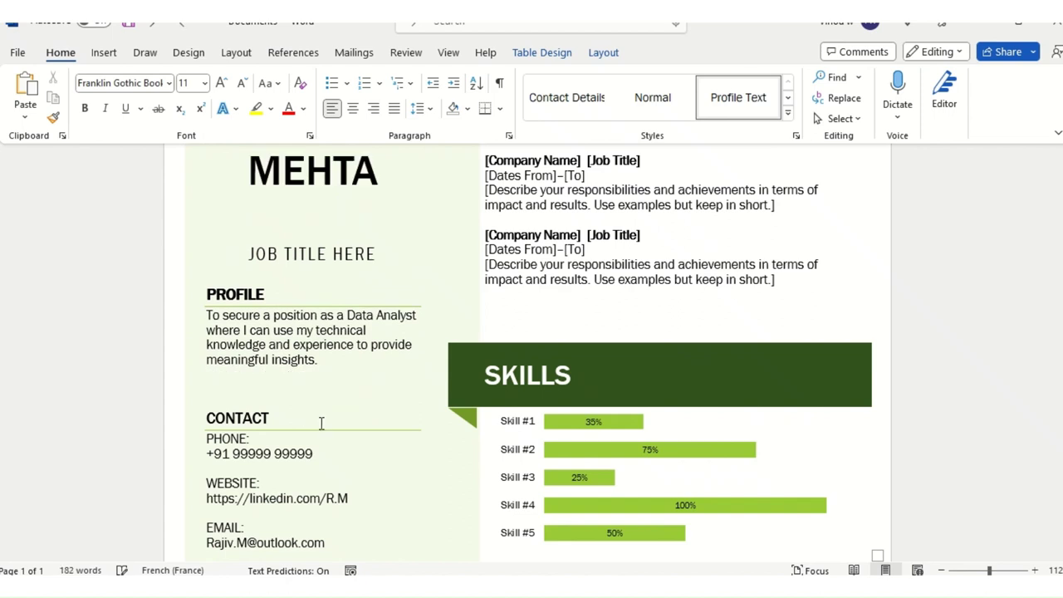
pyautogui.doubleClick(321, 424)
pyautogui.scroll(1, 333, 411)
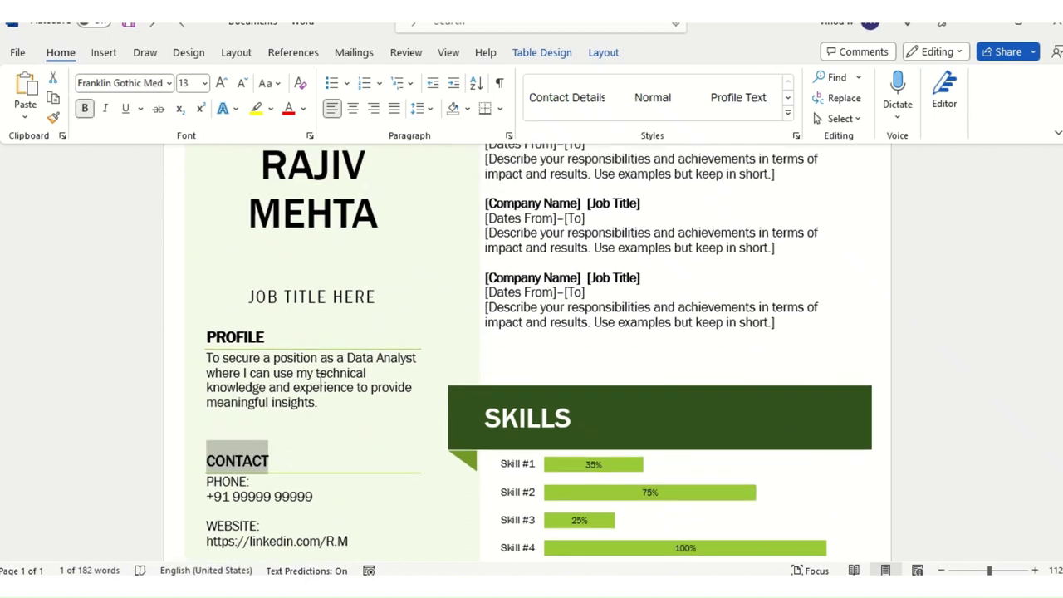
# Step: Replace the JOB TITLE HERE placeholder with 'Sr Data analyst'
pyautogui.tripleClick(270, 292)
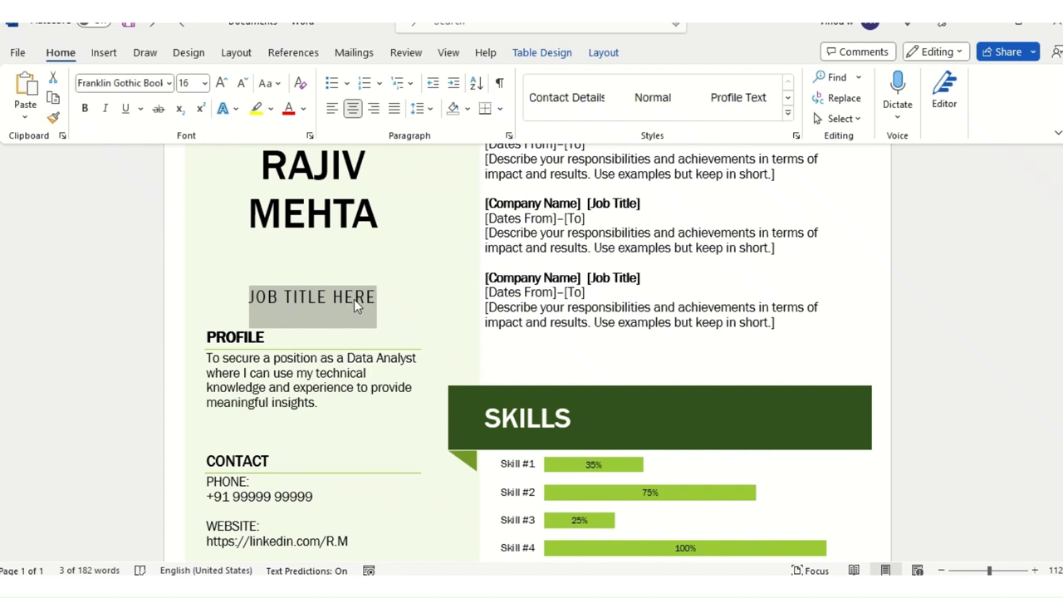
pyautogui.write('Sr Dat')
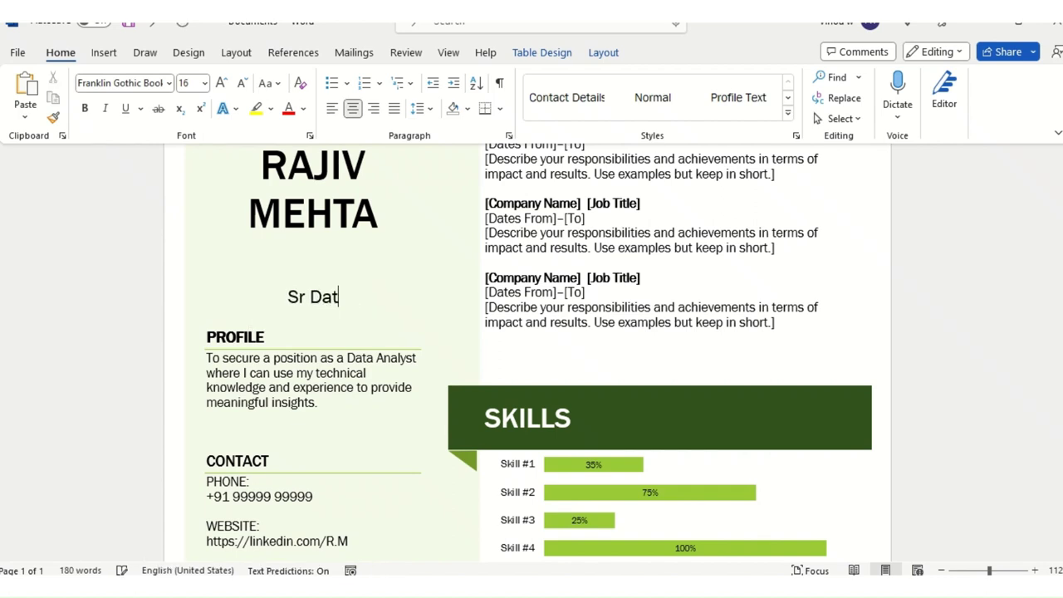
pyautogui.write('a analyst')
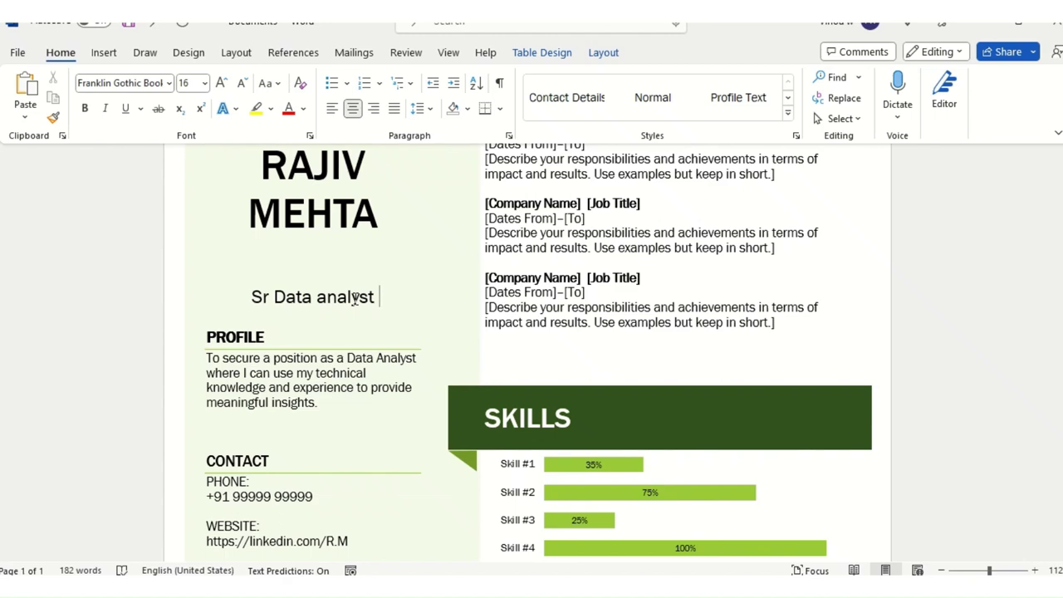
pyautogui.scroll(-3, 350, 375)
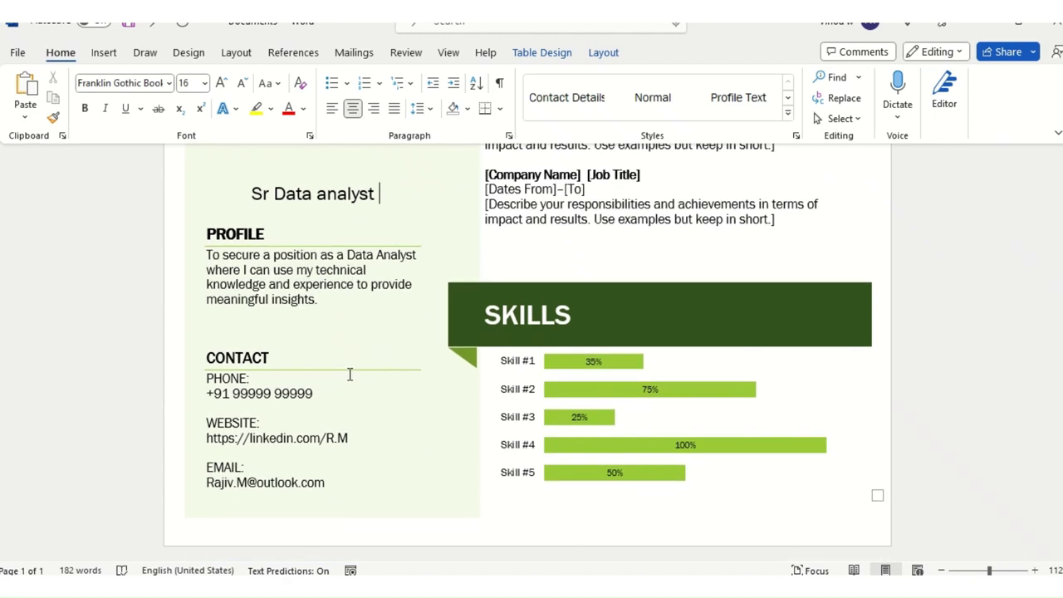
pyautogui.scroll(10, 417, 424)
pyautogui.scroll(4, 418, 431)
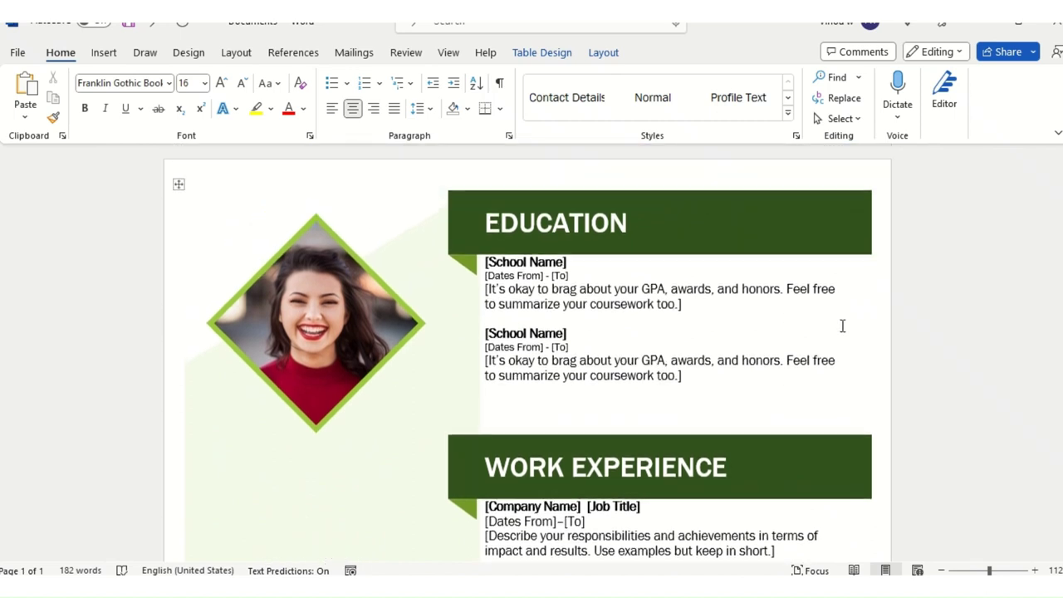
pyautogui.doubleClick(640, 222)
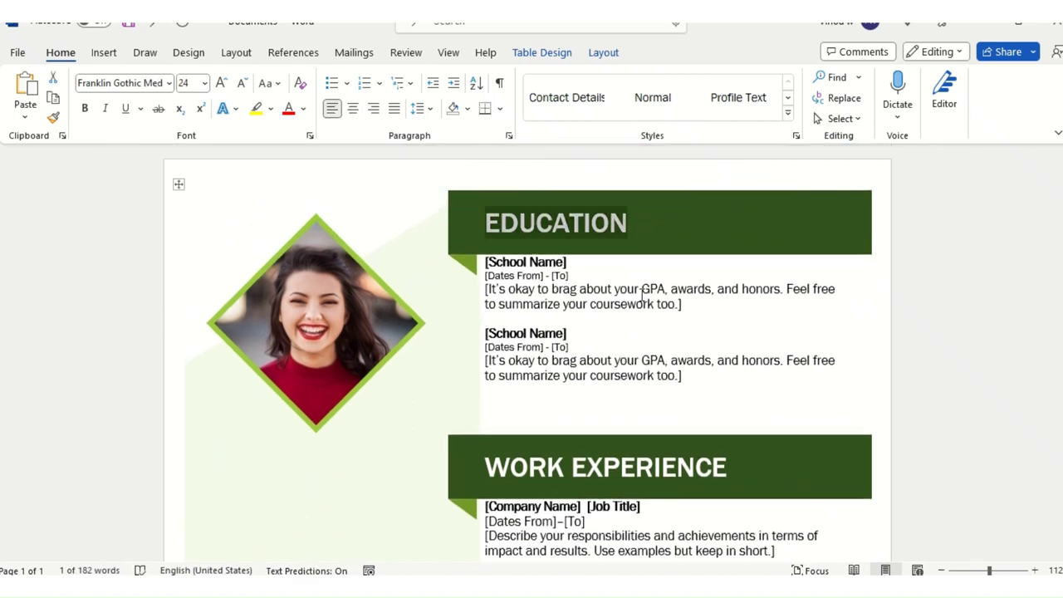
pyautogui.hotkey('alt', 'Tab')
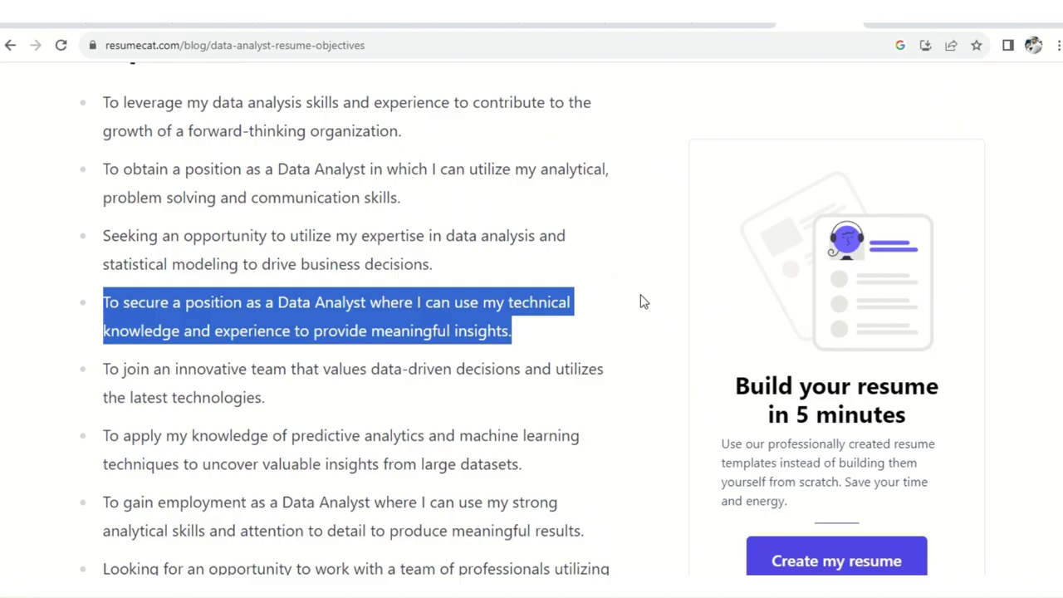
pyautogui.hotkey('alt', 'Tab')
pyautogui.press('Tab')
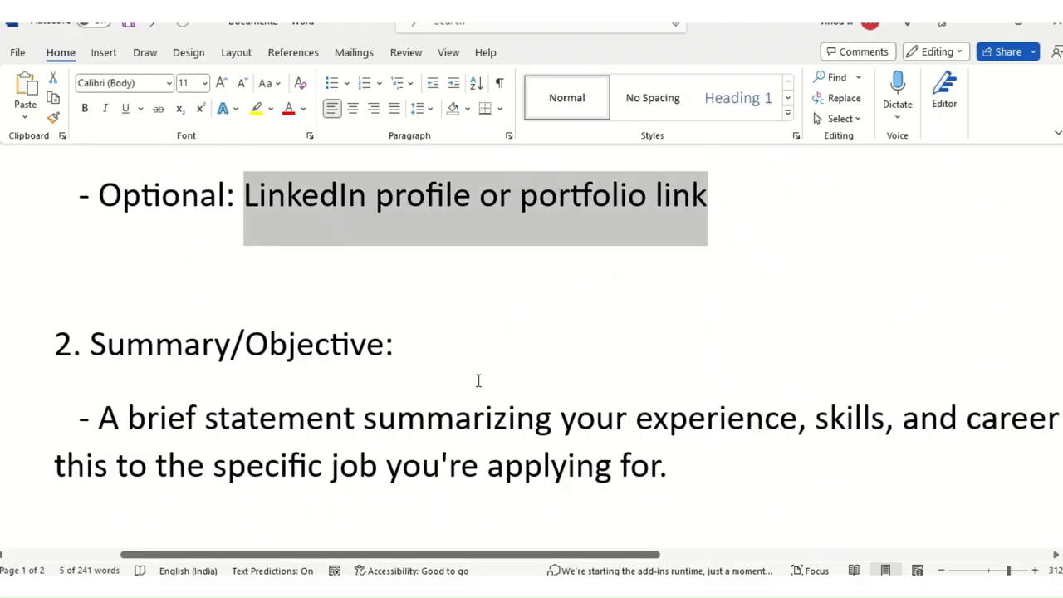
pyautogui.click(477, 381)
pyautogui.scroll(-1, 333, 405)
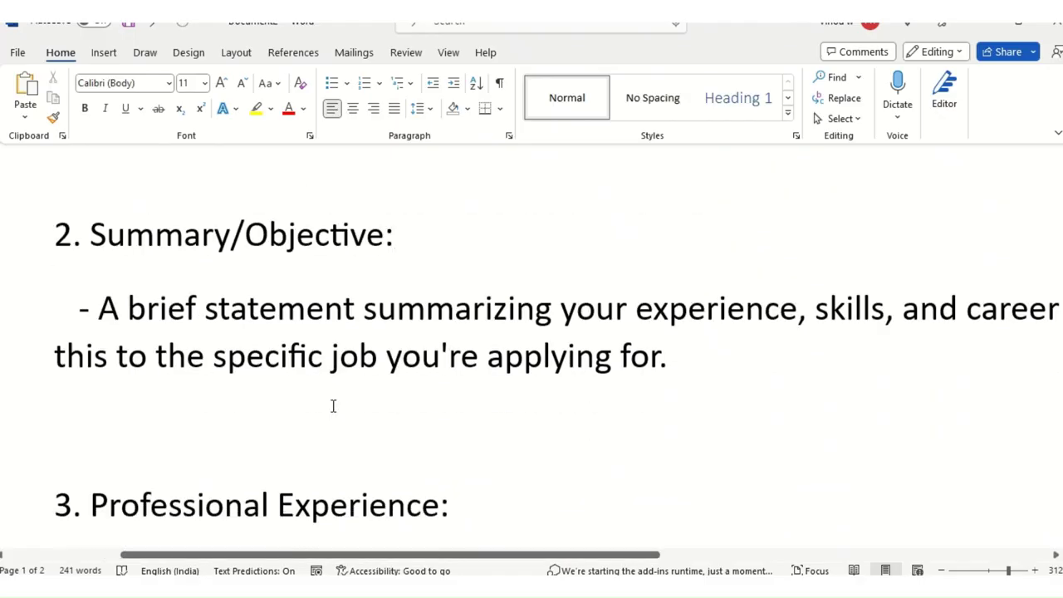
pyautogui.scroll(-2, 333, 405)
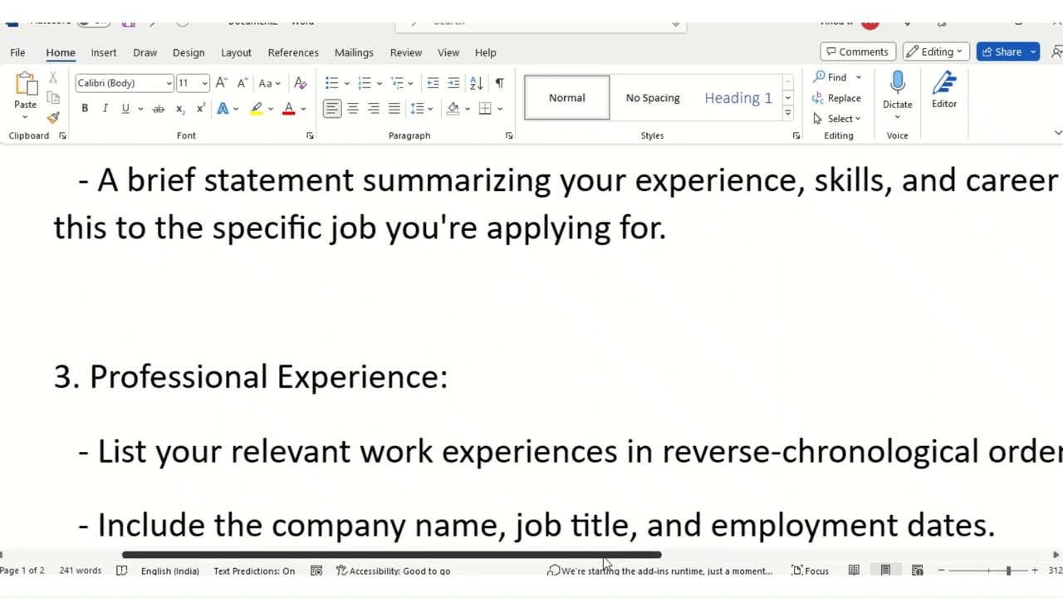
pyautogui.moveTo(602, 556); pyautogui.dragTo(588, 552)
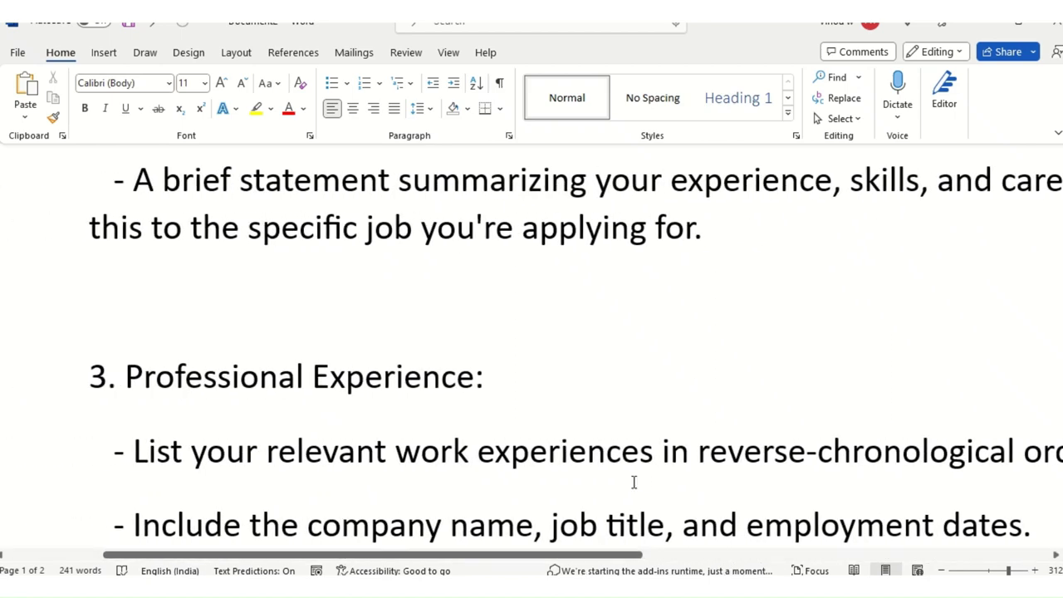
pyautogui.press('super+Tab')
pyautogui.hotkey('alt', 'Tab')
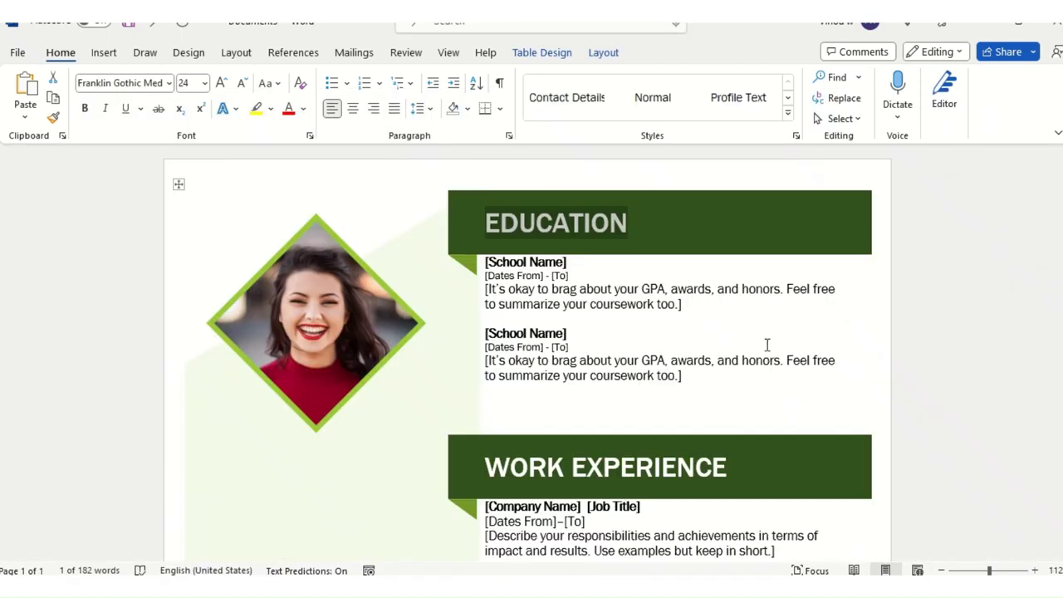
pyautogui.scroll(-4, 640, 349)
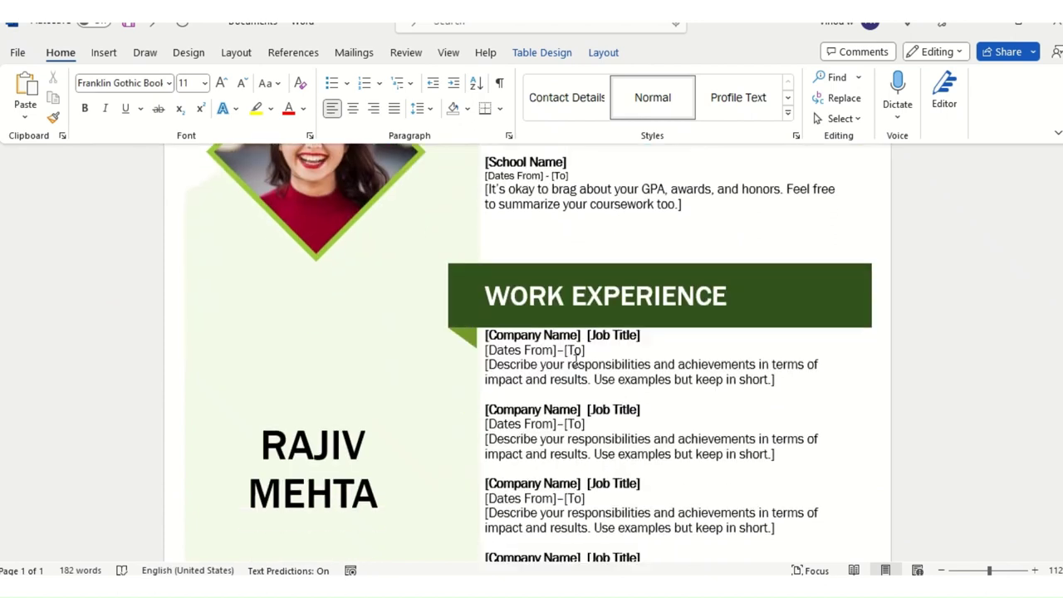
# Step: Overwrite all Company Name, Job Title, date and description placeholders with 'Fresher'
pyautogui.click(499, 341)
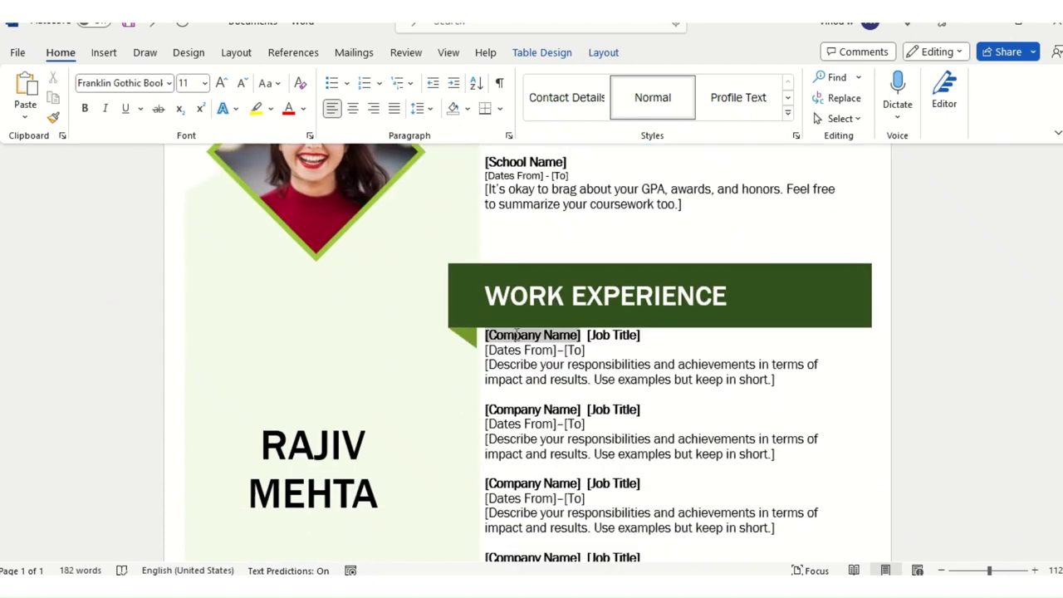
pyautogui.click(622, 340)
pyautogui.click(501, 355)
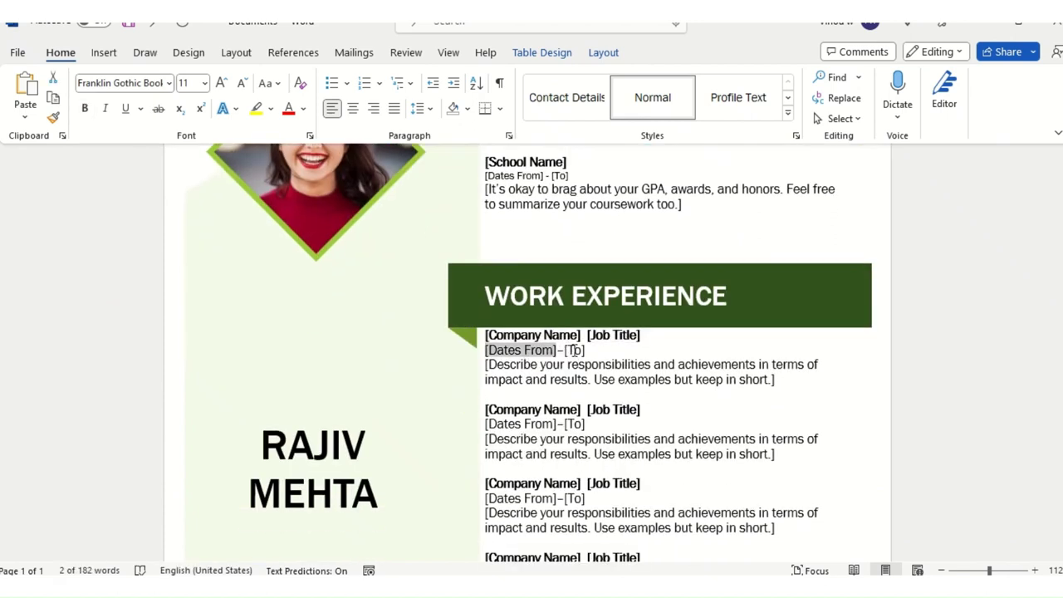
pyautogui.click(573, 349)
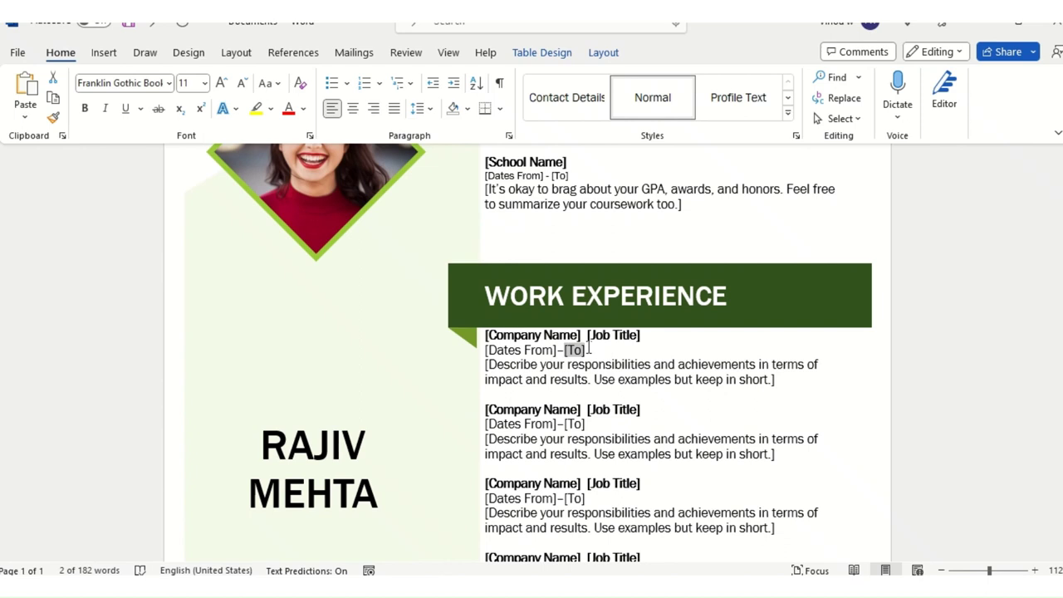
pyautogui.click(489, 363)
pyautogui.click(642, 439)
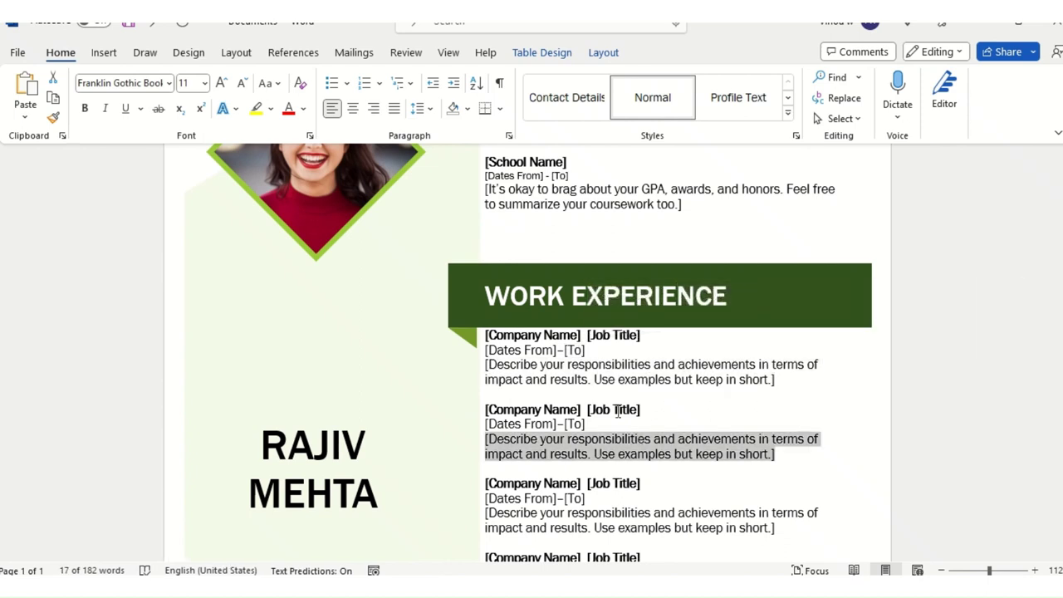
pyautogui.click(518, 337)
pyautogui.scroll(-3, 657, 447)
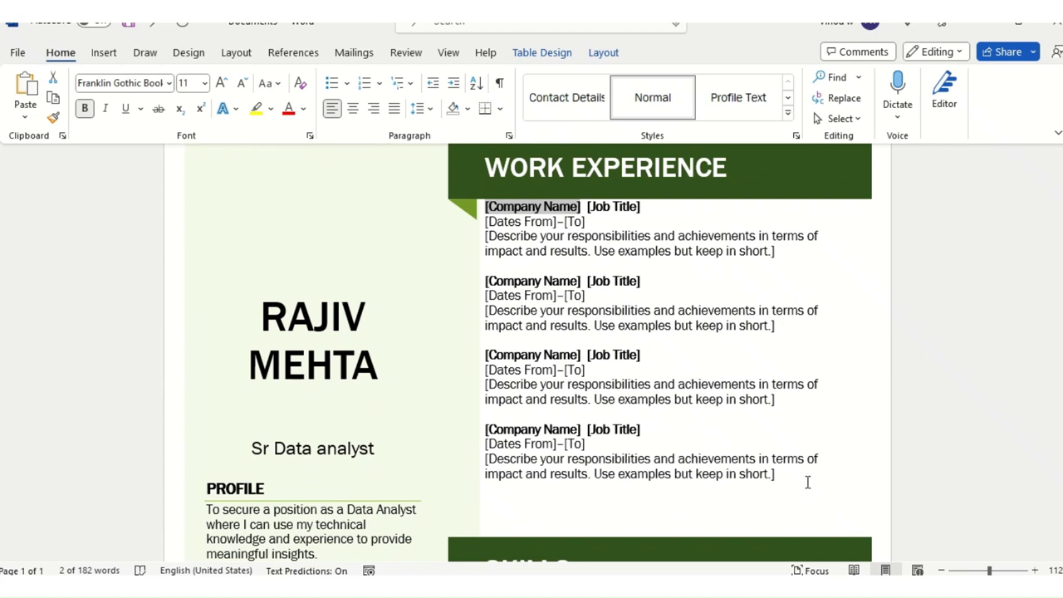
pyautogui.moveTo(807, 481); pyautogui.dragTo(494, 218)
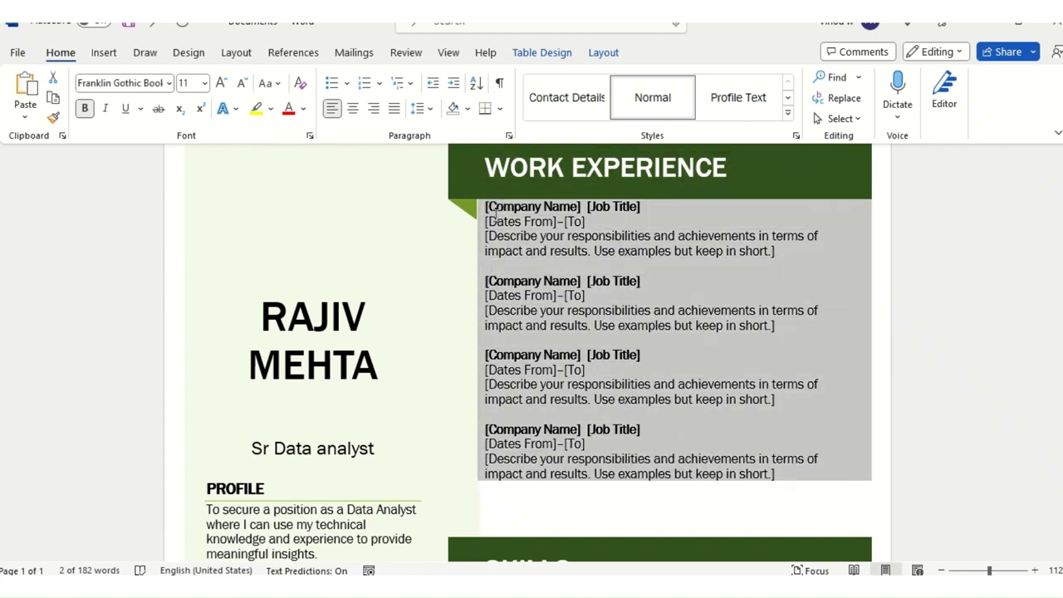
pyautogui.write('Fresh')
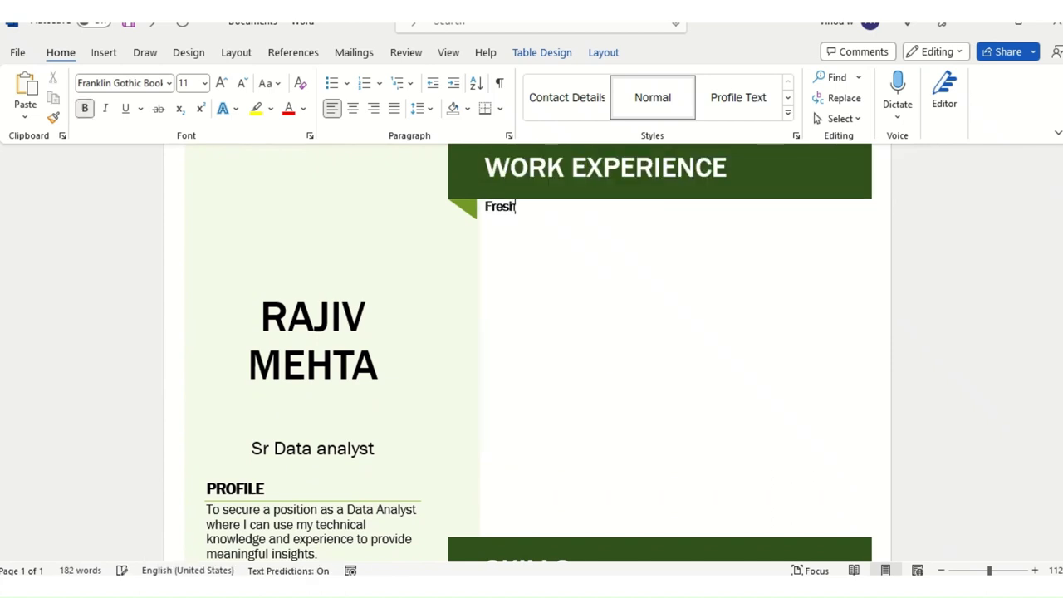
pyautogui.write('e')
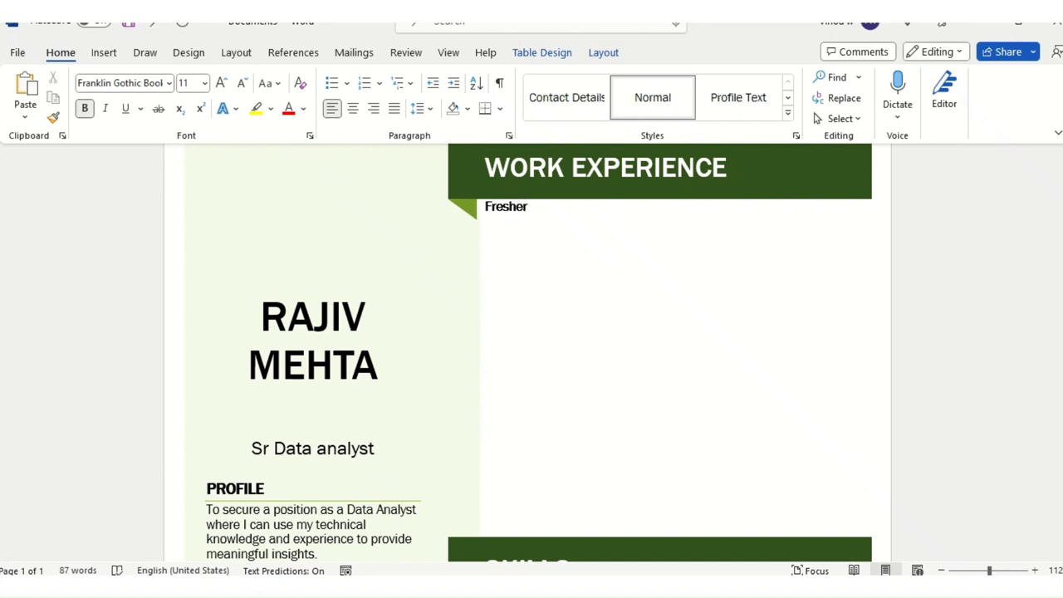
pyautogui.write('r')
pyautogui.scroll(3, 574, 297)
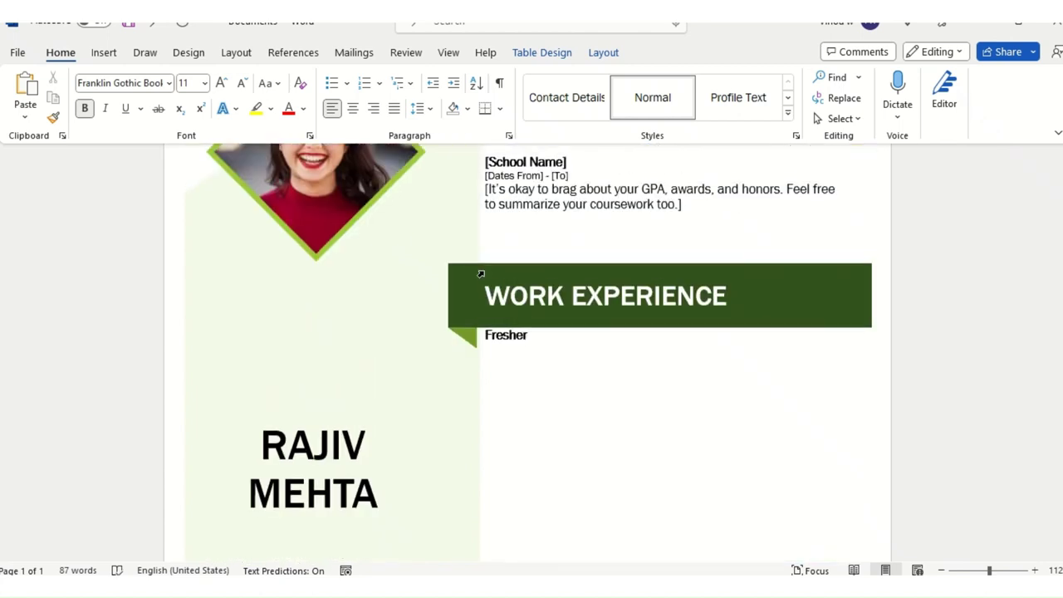
# Step: Apply All Borders to the whole résumé table from Table Design
pyautogui.click(455, 264)
pyautogui.click(561, 392)
pyautogui.scroll(4, 290, 351)
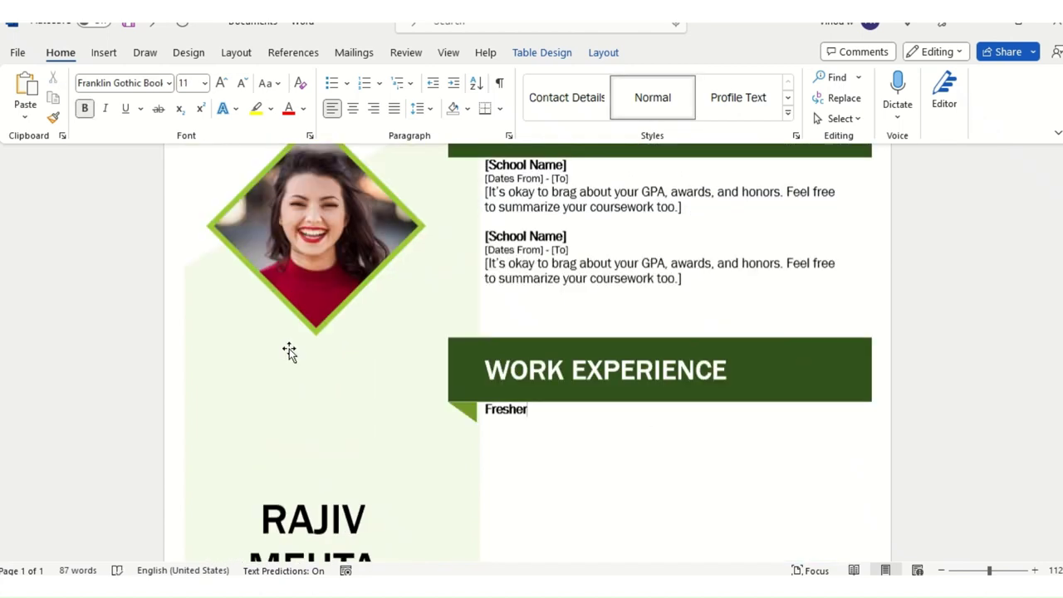
pyautogui.click(179, 184)
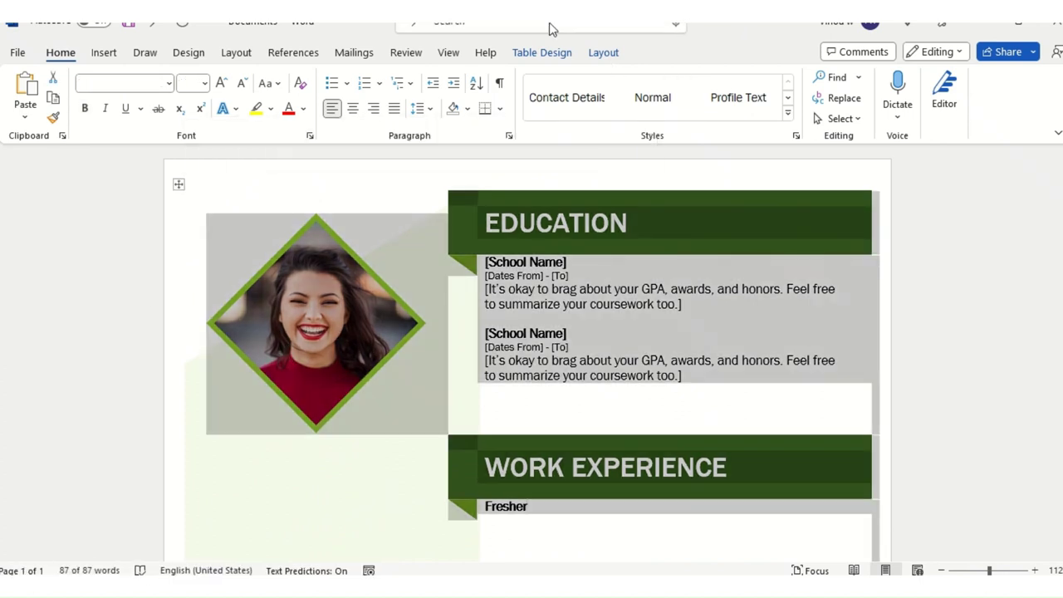
pyautogui.click(554, 53)
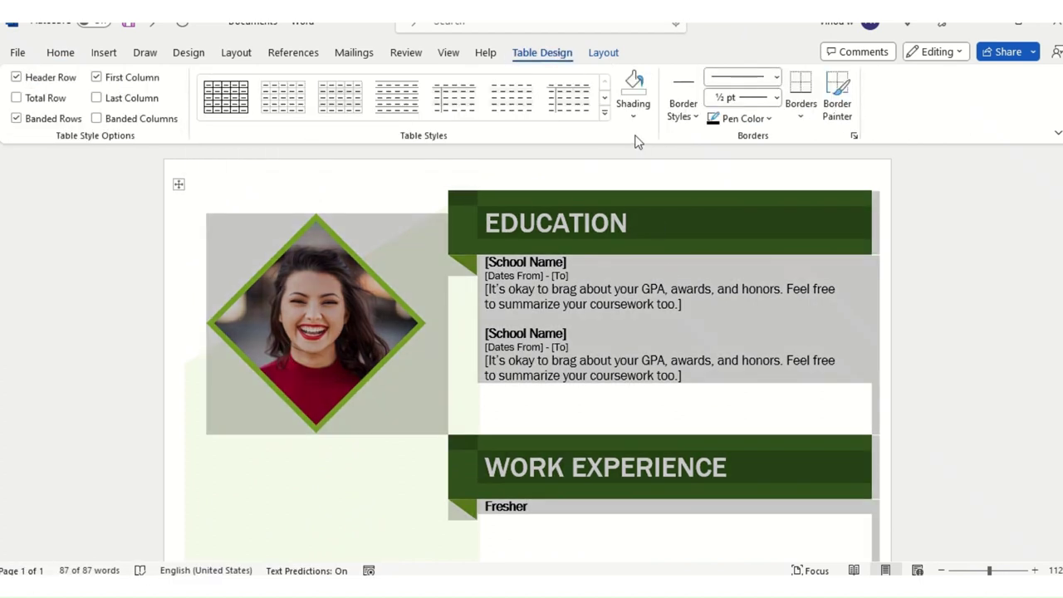
pyautogui.click(801, 108)
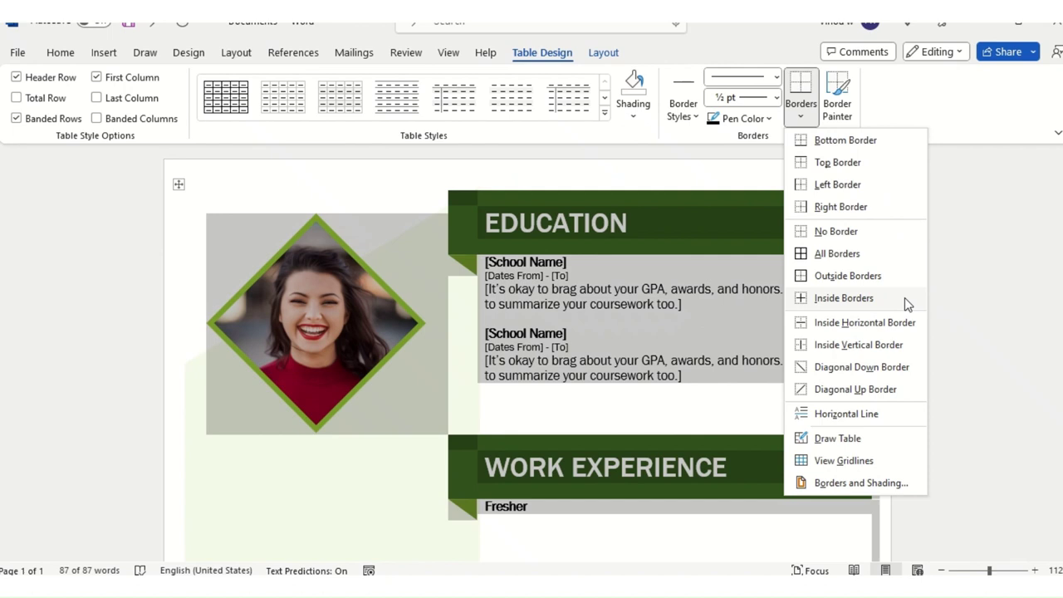
pyautogui.click(840, 253)
pyautogui.click(609, 398)
# Step: Review the bordered table and place the cursor on the name in the left column
pyautogui.scroll(-10, 609, 399)
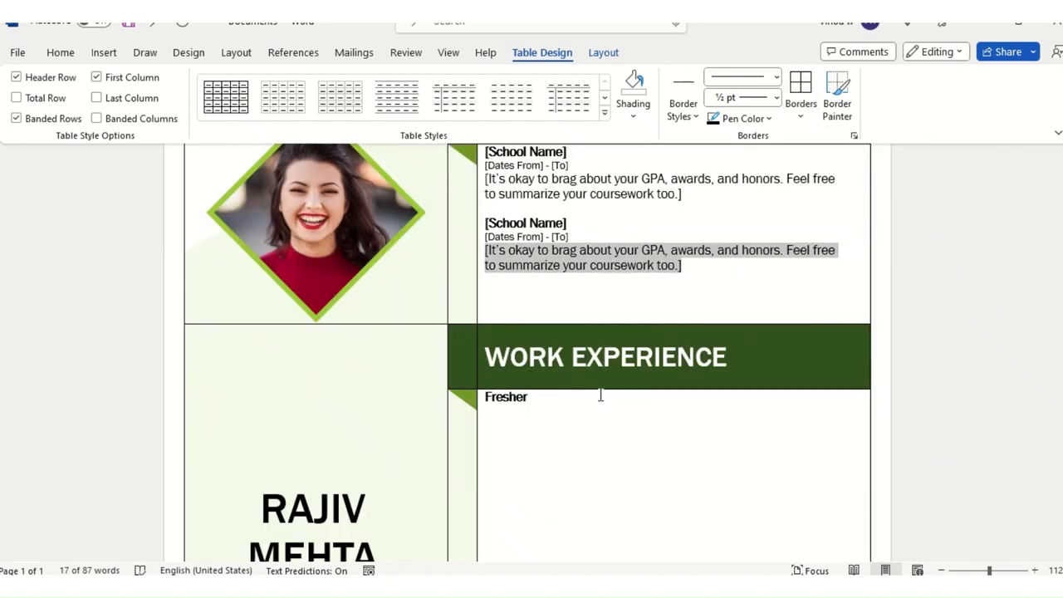
pyautogui.scroll(-1, 521, 408)
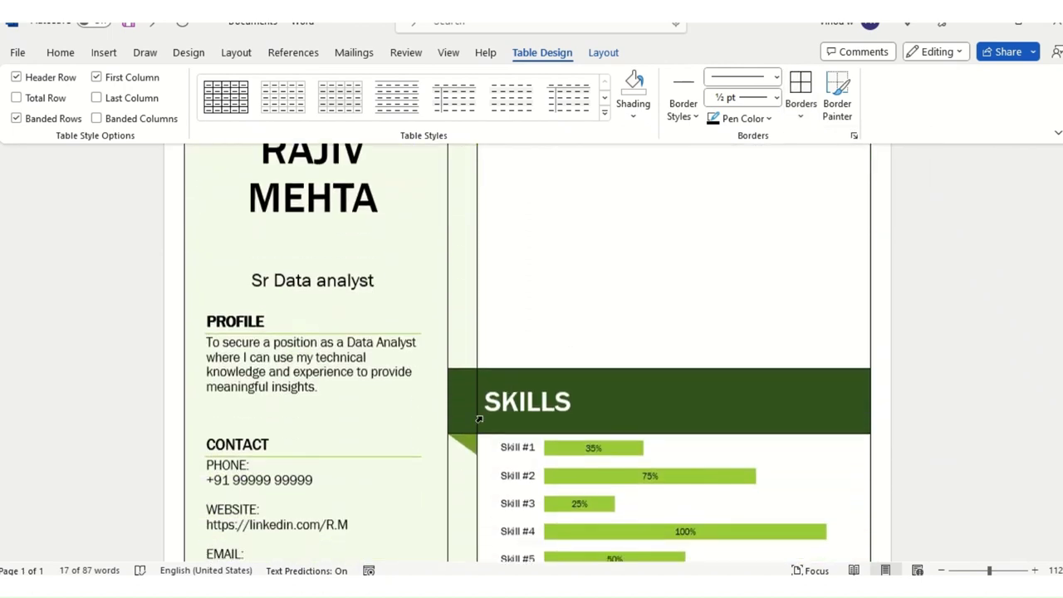
pyautogui.scroll(2, 573, 386)
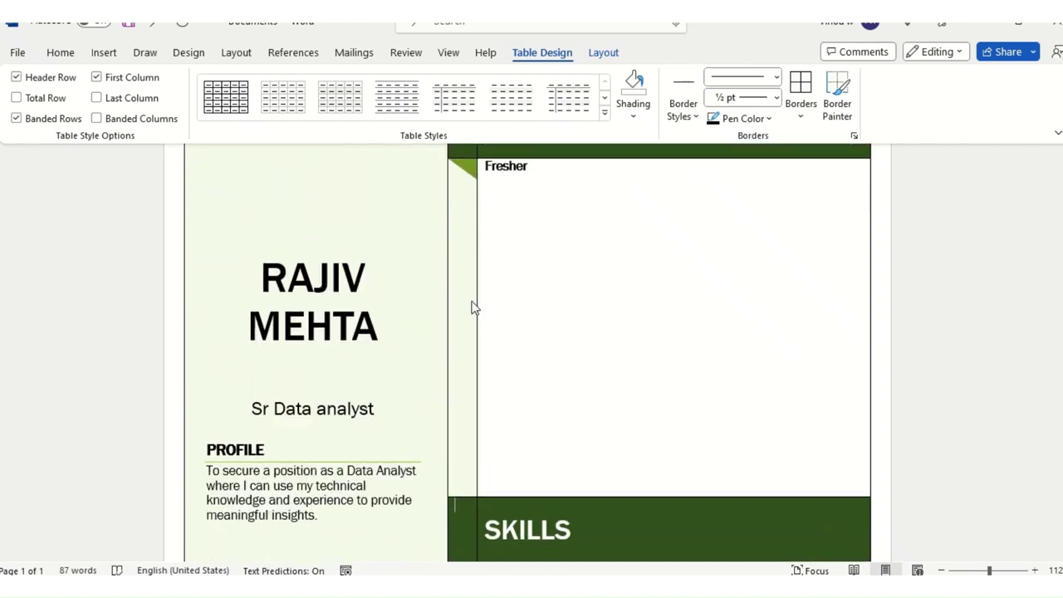
pyautogui.click(512, 266)
pyautogui.click(611, 243)
pyautogui.moveTo(610, 244); pyautogui.dragTo(495, 247)
pyautogui.scroll(1, 543, 282)
pyautogui.click(548, 276)
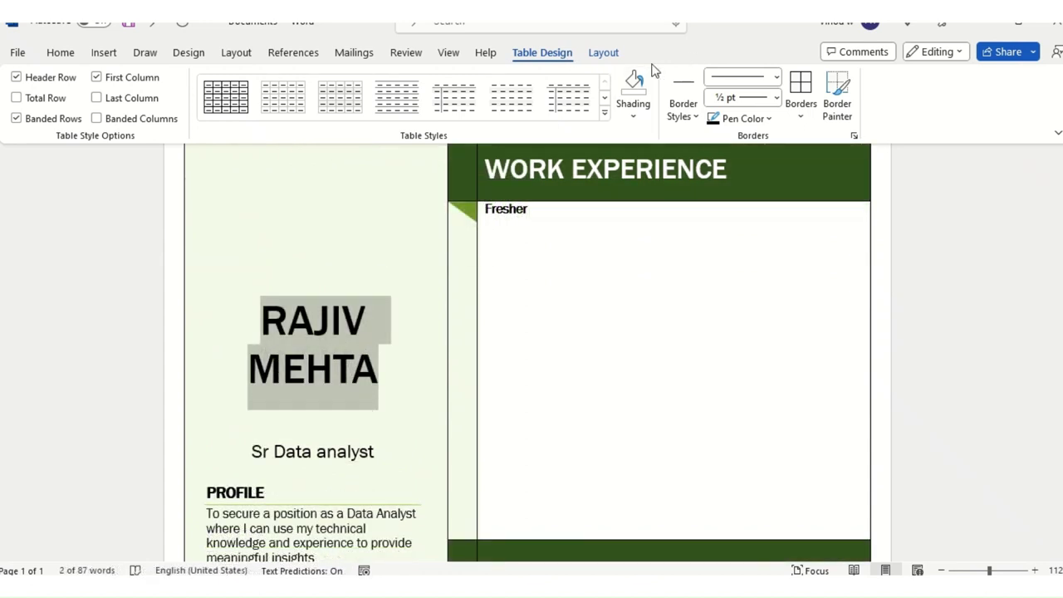
pyautogui.click(608, 55)
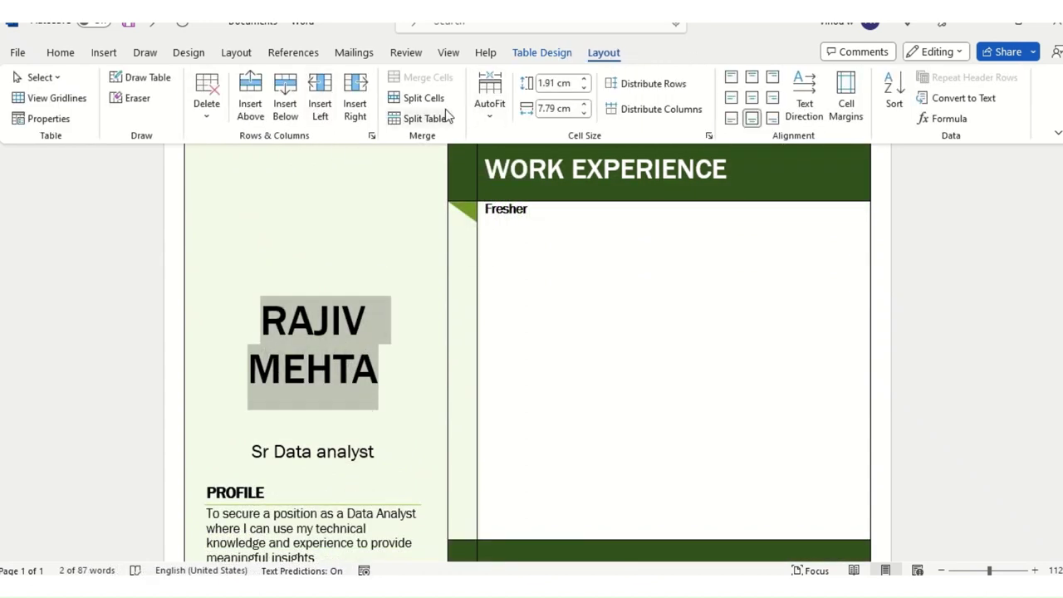
# Step: Align the left column's name, profile and contact details Top Center
pyautogui.click(751, 78)
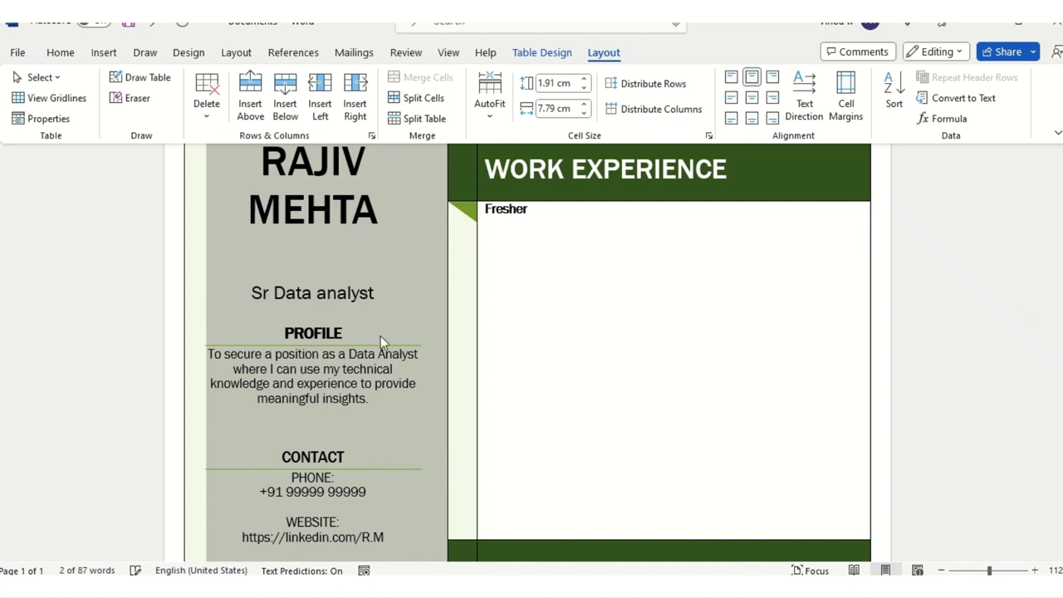
pyautogui.scroll(3, 387, 365)
pyautogui.scroll(-6, 389, 369)
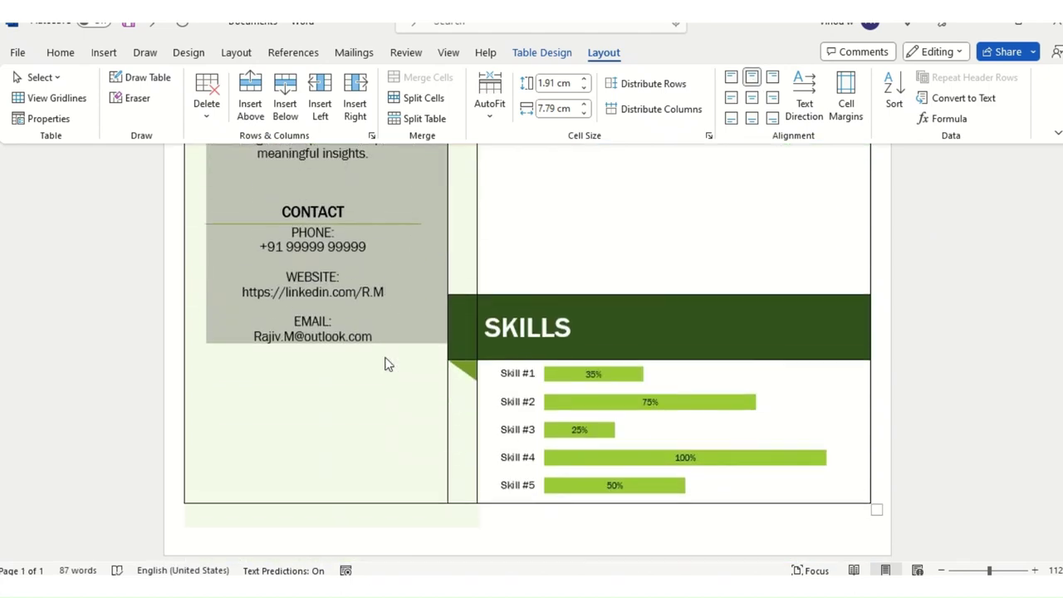
pyautogui.click(409, 394)
pyautogui.scroll(3, 528, 382)
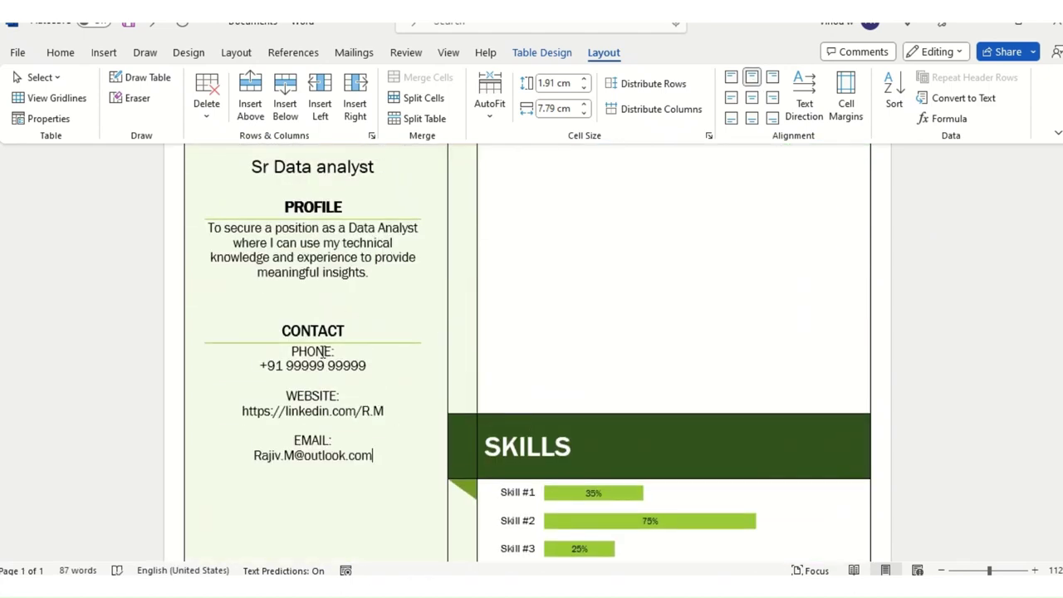
# Step: Place the caret after Fresher, then select the second Education description placeholder
pyautogui.hotkey('alt', 'shift')
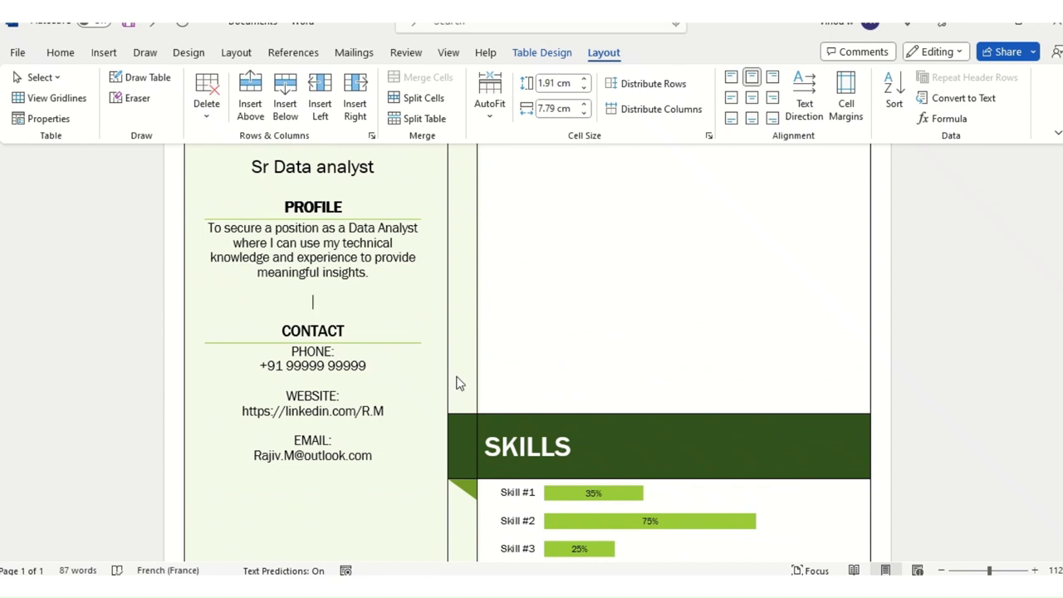
pyautogui.scroll(7, 689, 270)
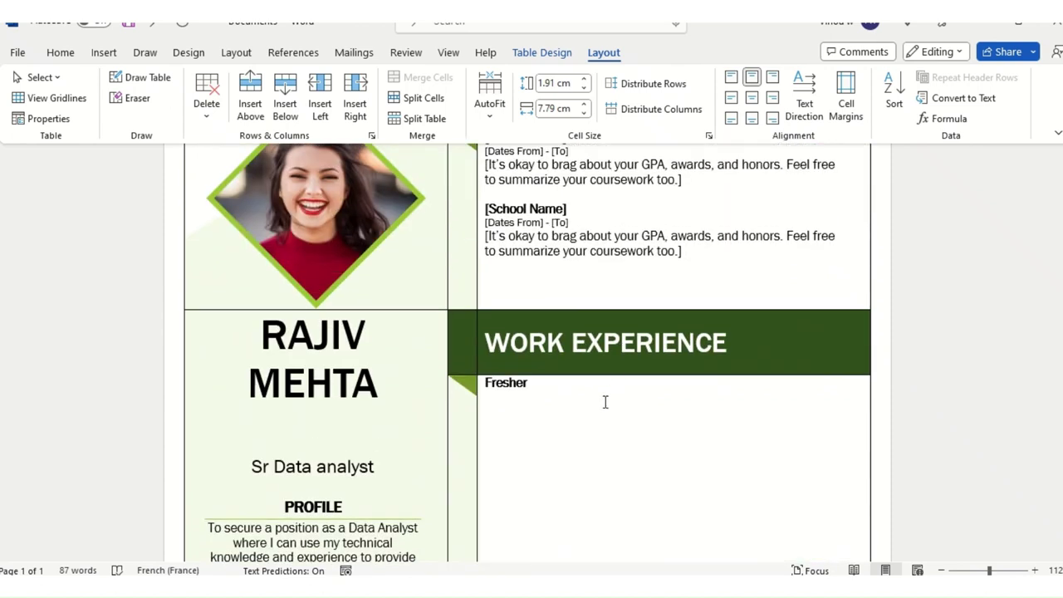
pyautogui.click(605, 401)
pyautogui.scroll(3, 667, 348)
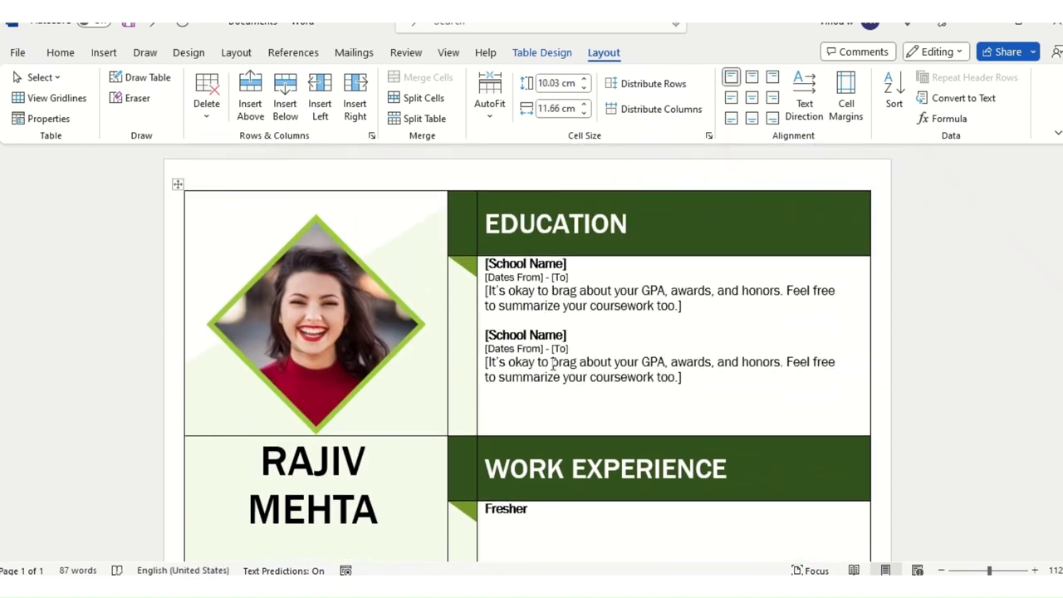
pyautogui.click(553, 364)
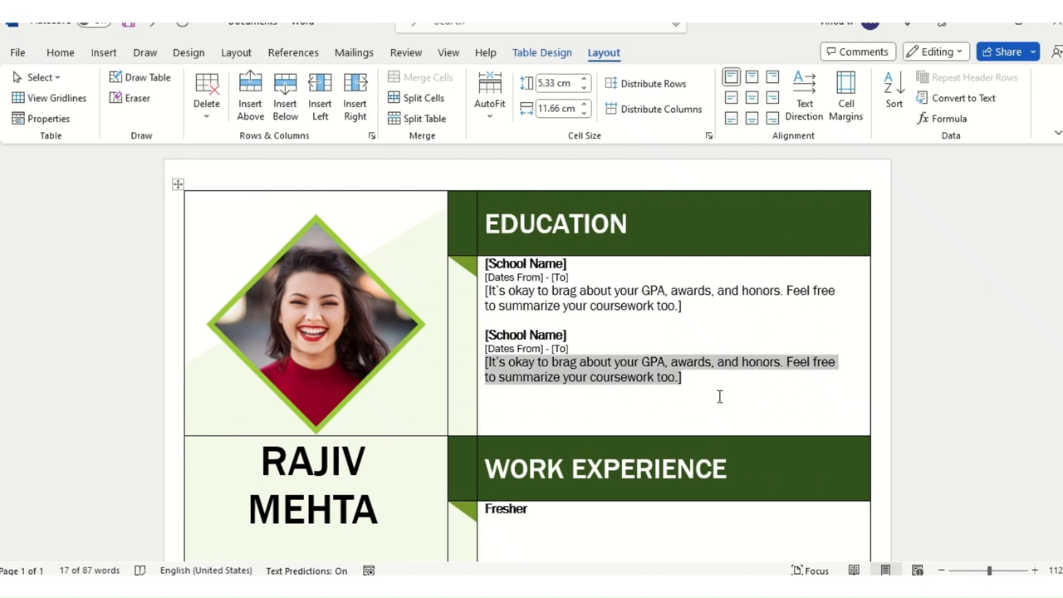
# Step: Insert an empty line above Fresher in the work experience section
pyautogui.click(625, 316)
pyautogui.scroll(-3, 648, 390)
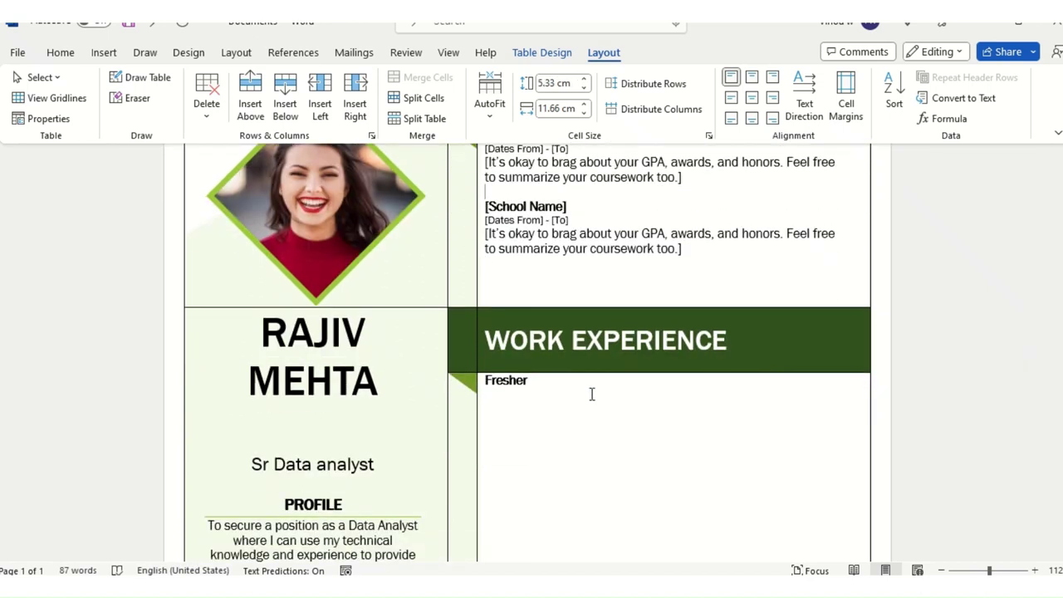
pyautogui.click(563, 388)
pyautogui.scroll(-3, 563, 389)
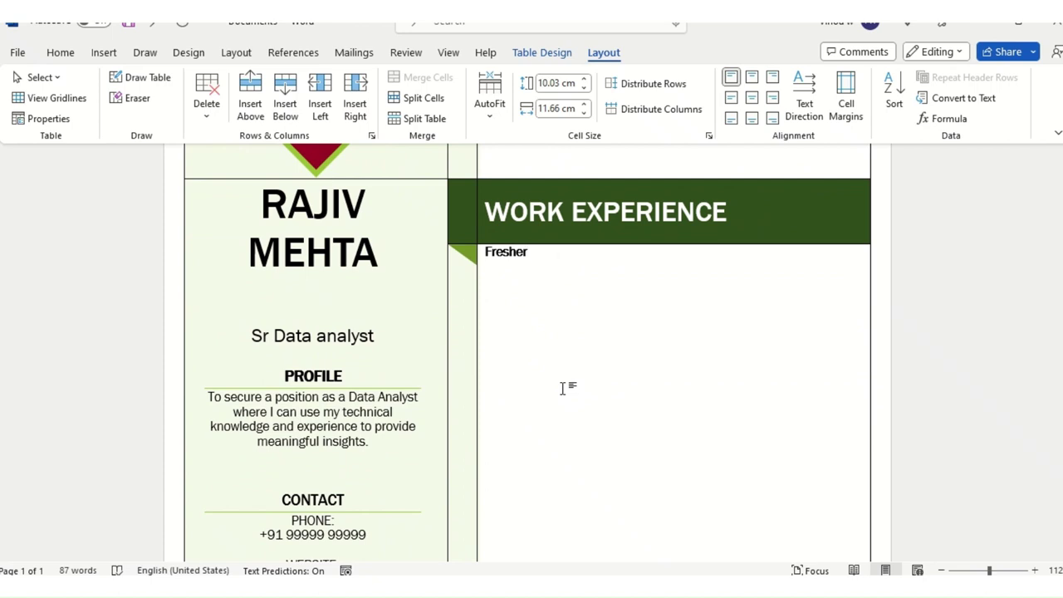
pyautogui.click(502, 266)
pyautogui.click(488, 260)
pyautogui.press('Return')
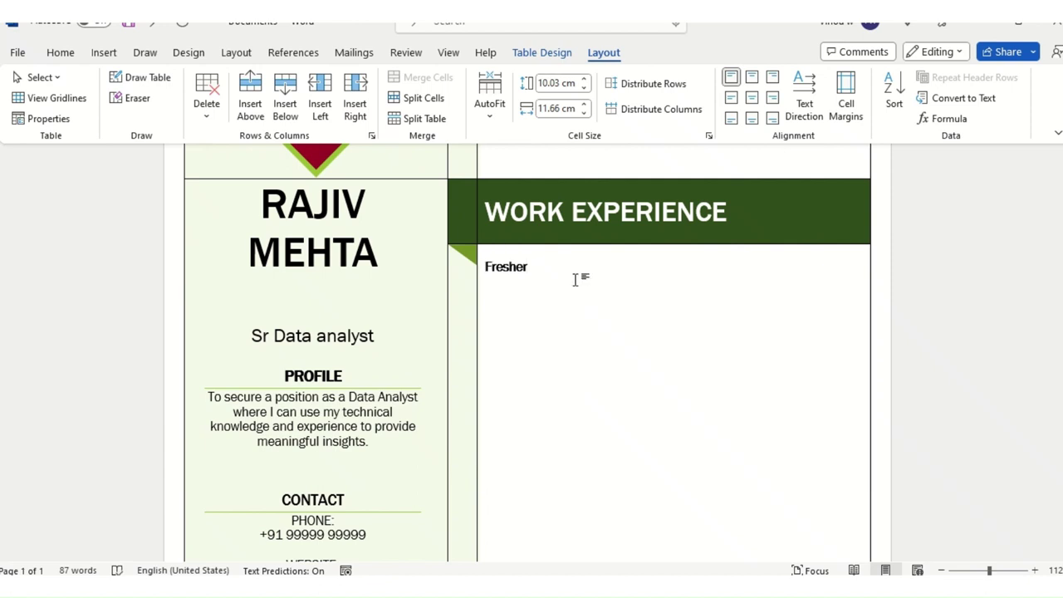
# Step: Extend the heading to read 'WORK EXPERIENCE & INTREST'
pyautogui.click(491, 212)
pyautogui.press('End')
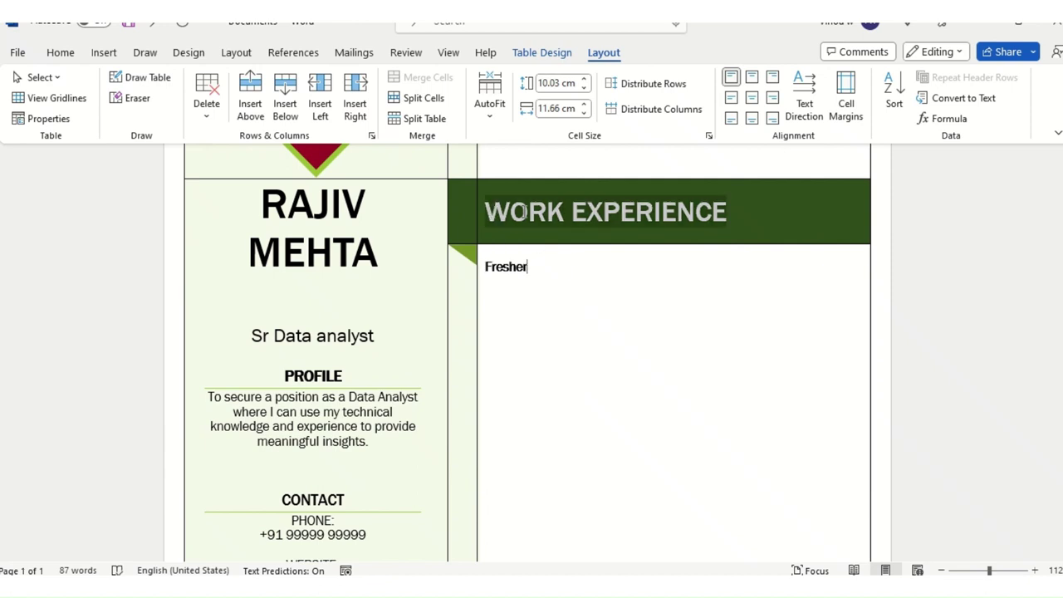
pyautogui.write('& INTREST')
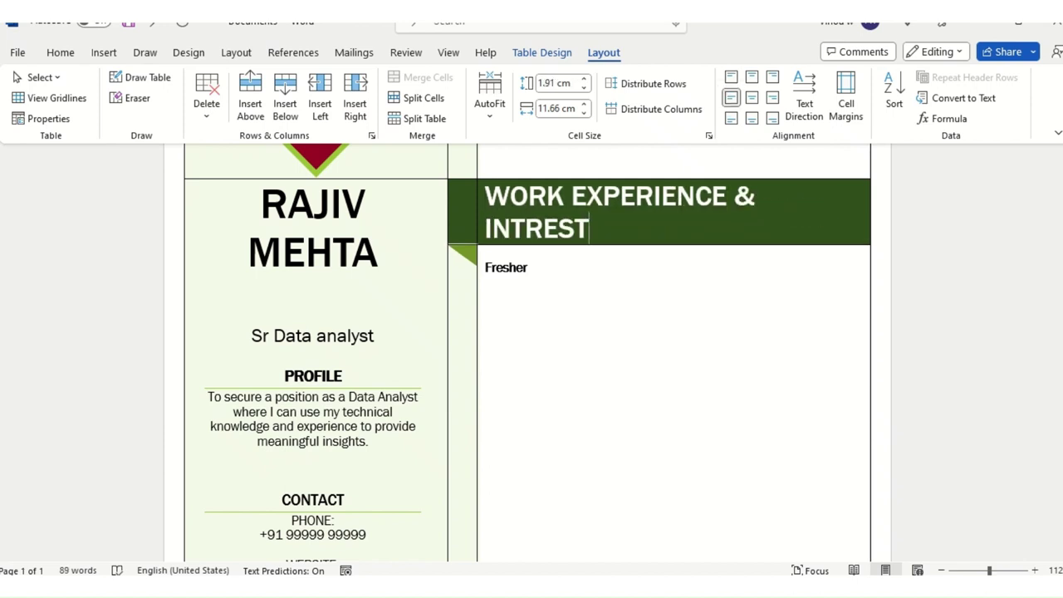
pyautogui.click(578, 354)
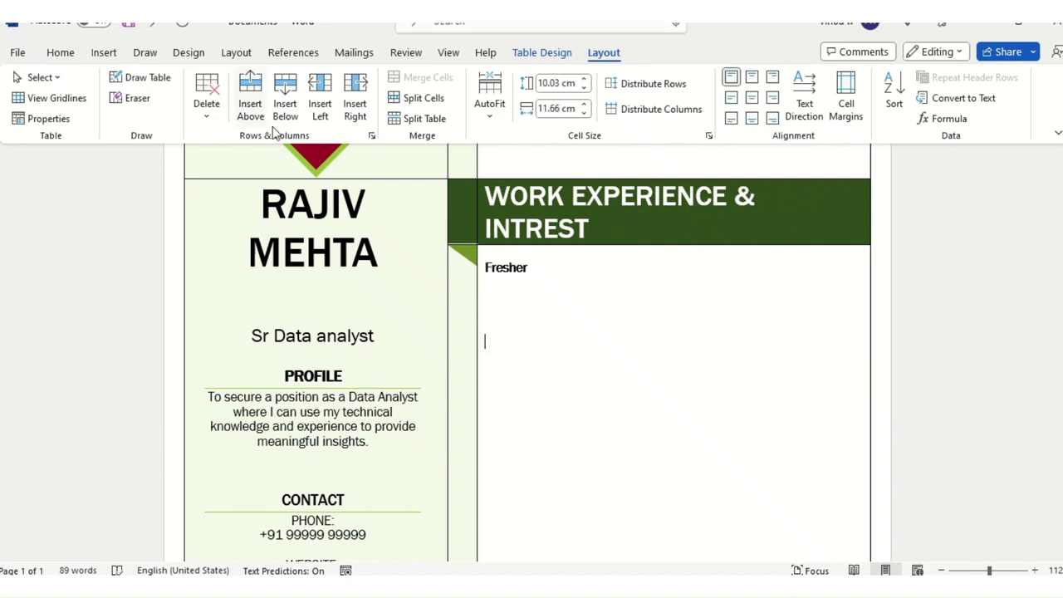
pyautogui.click(425, 98)
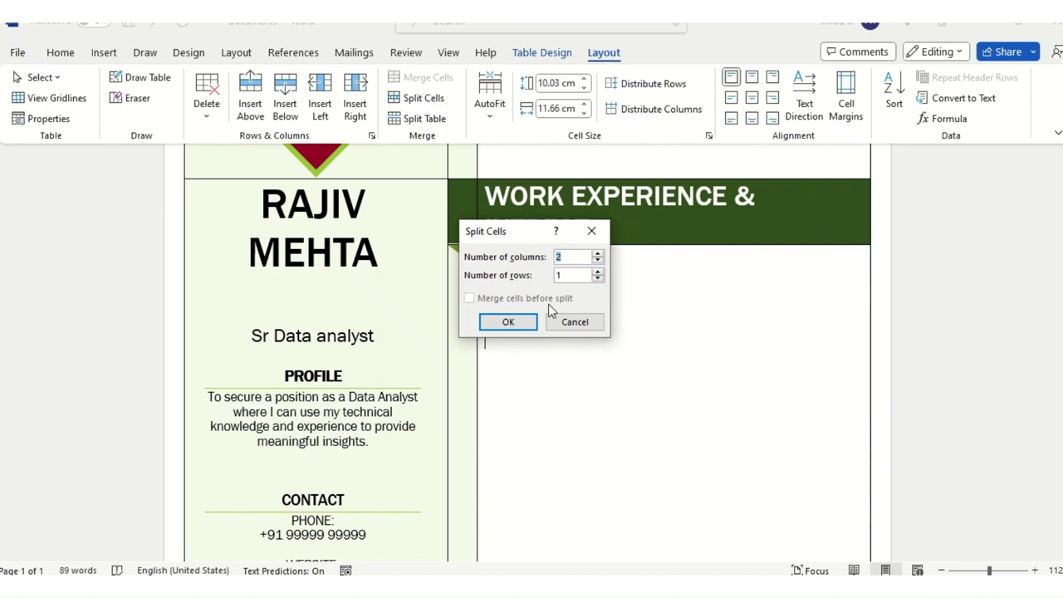
pyautogui.click(521, 323)
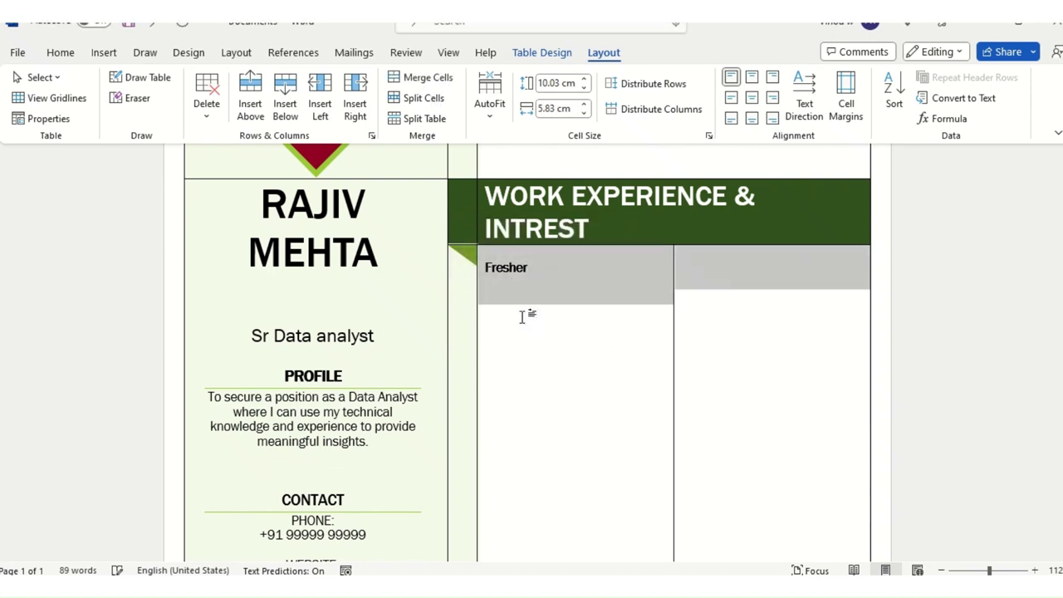
pyautogui.click(594, 326)
pyautogui.click(714, 282)
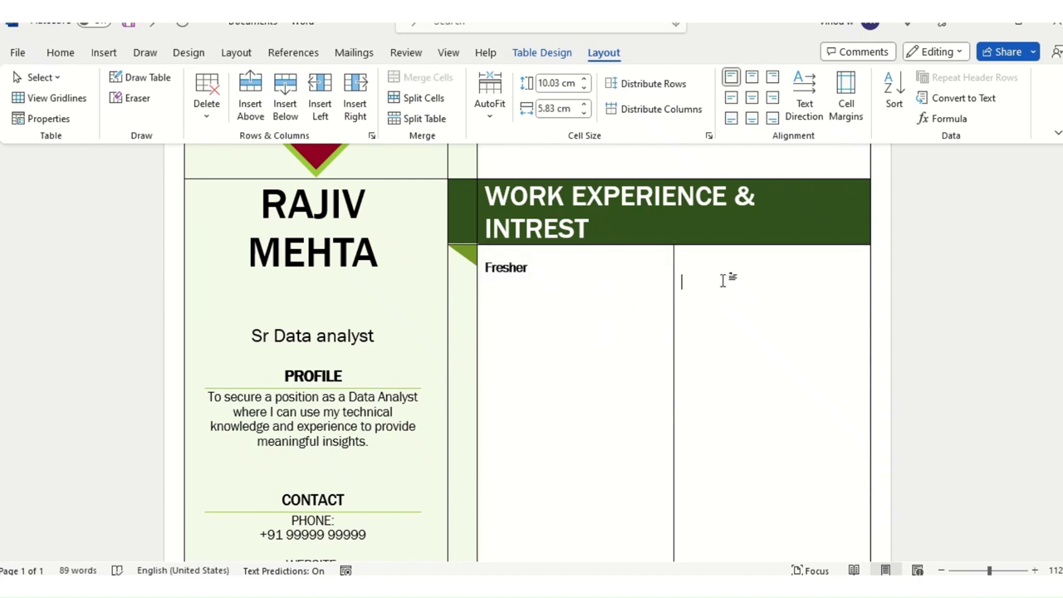
pyautogui.scroll(-3, 714, 249)
pyautogui.scroll(4, 730, 405)
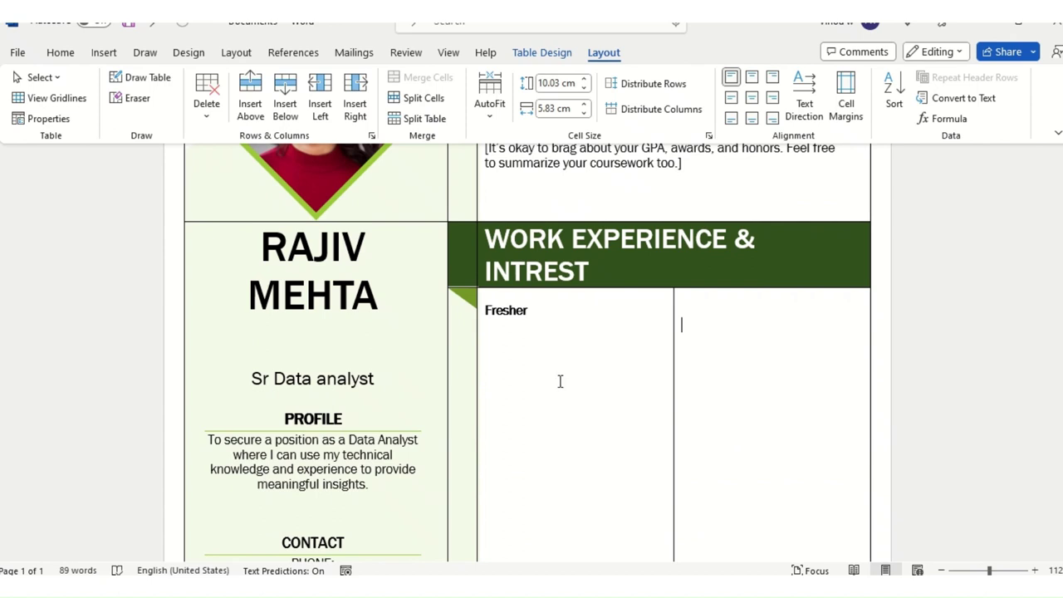
pyautogui.scroll(-3, 544, 291)
pyautogui.click(526, 221)
pyautogui.scroll(1, 539, 277)
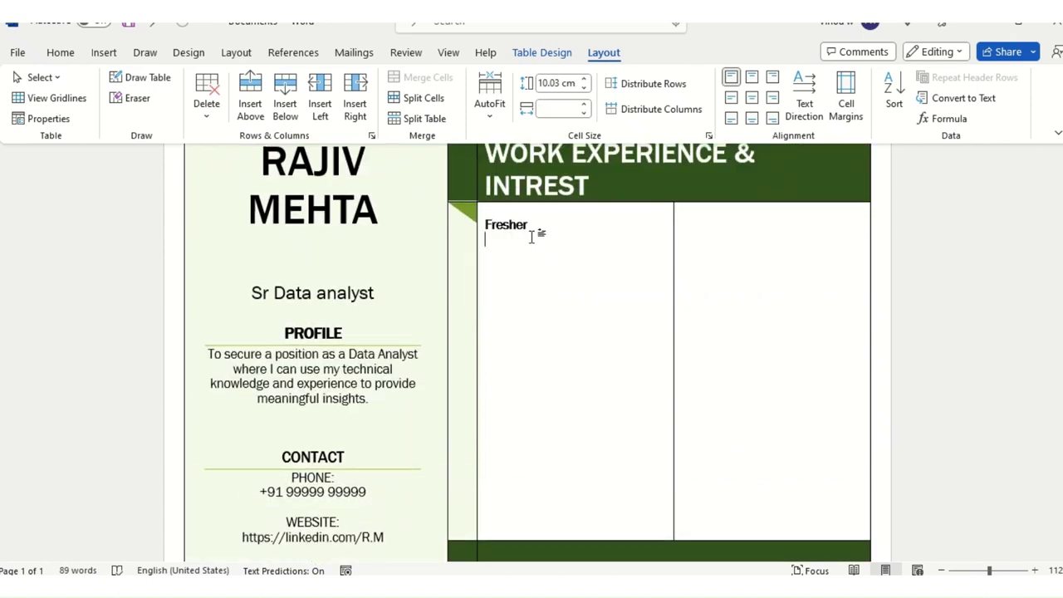
pyautogui.click(540, 232)
pyautogui.click(756, 235)
pyautogui.scroll(4, 714, 365)
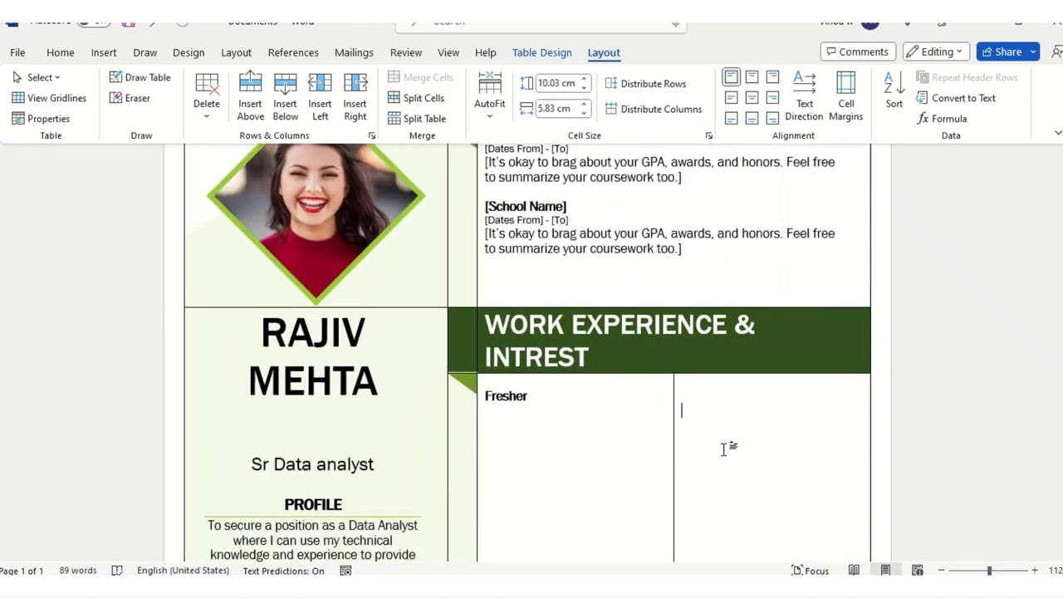
pyautogui.scroll(-9, 702, 428)
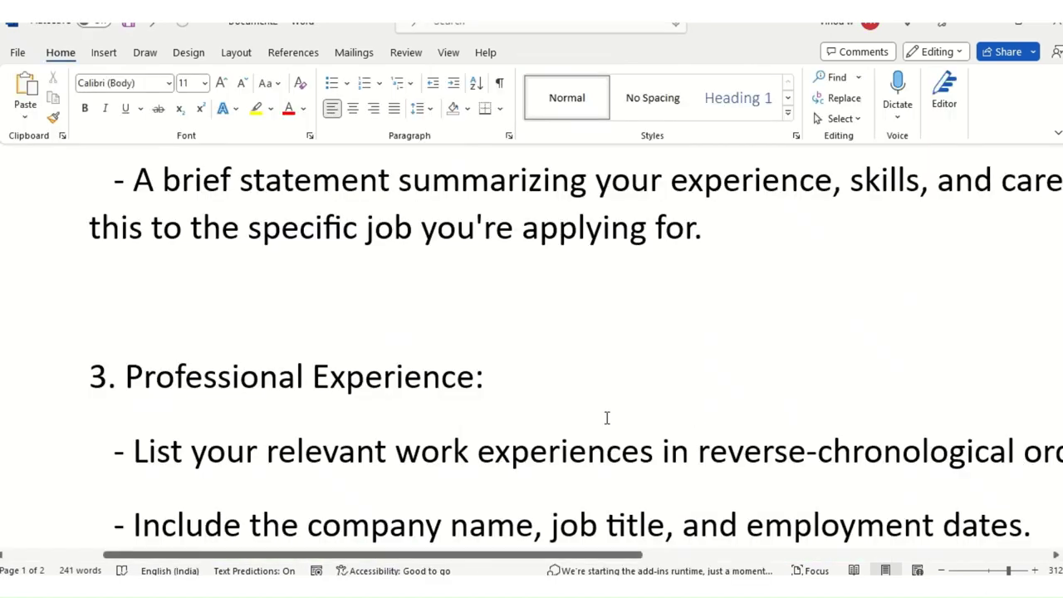
pyautogui.scroll(-3, 607, 417)
pyautogui.scroll(1, 503, 358)
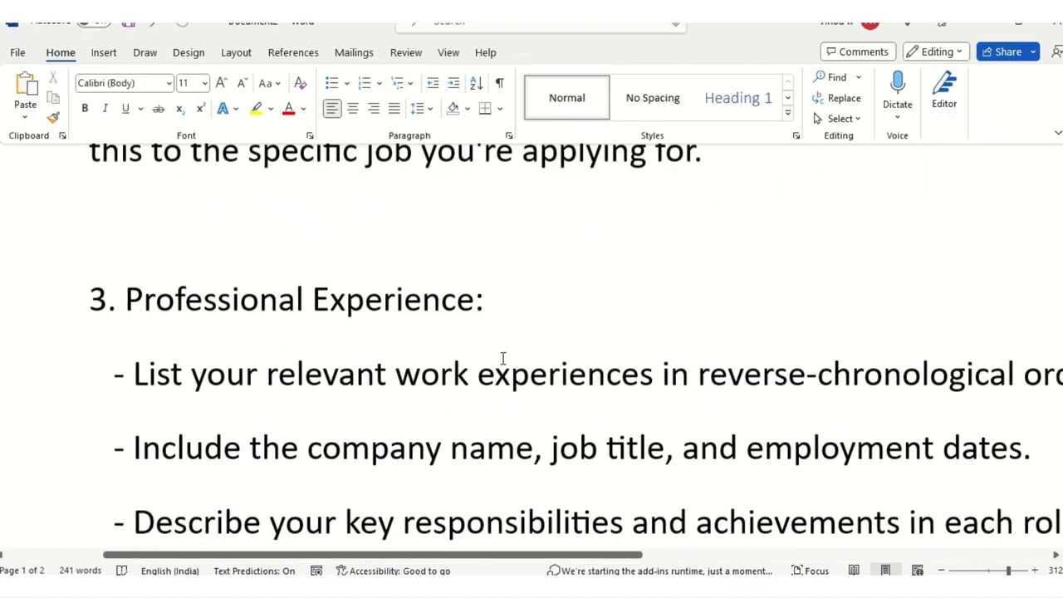
pyautogui.scroll(2, 502, 357)
pyautogui.scroll(-3, 532, 368)
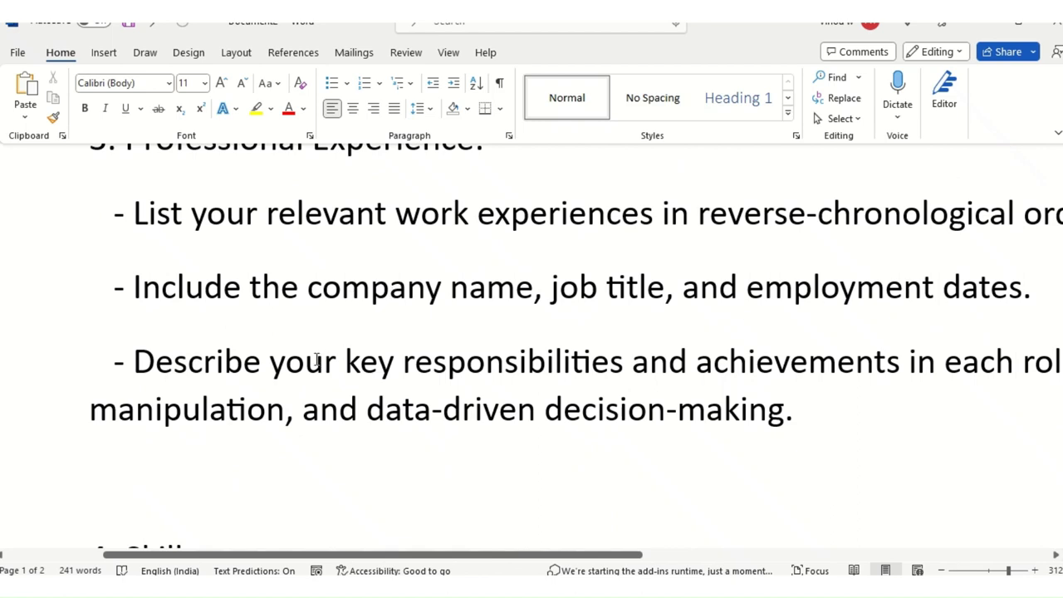
pyautogui.scroll(-5, 273, 401)
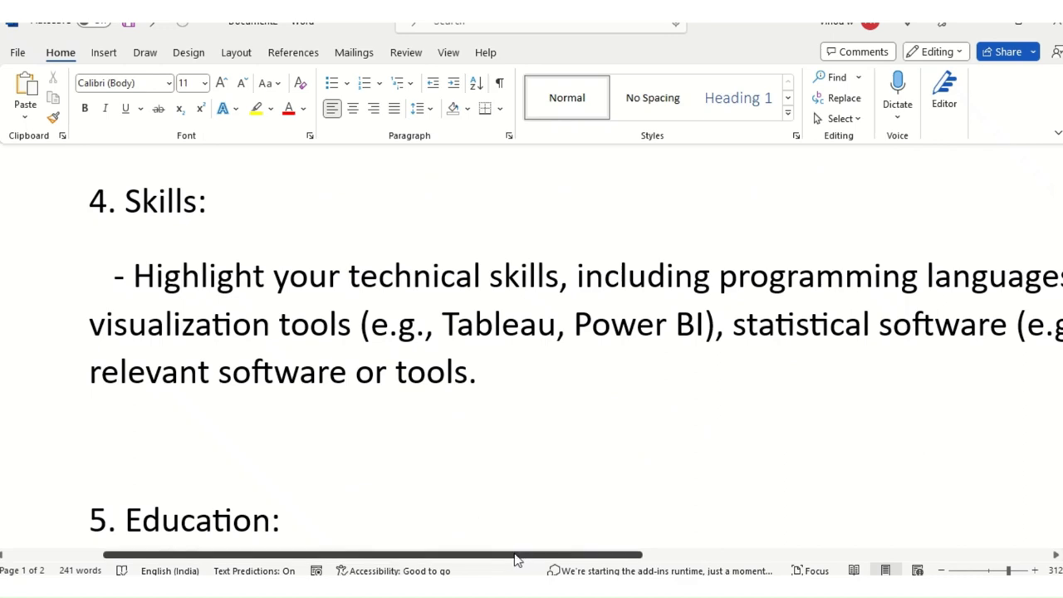
pyautogui.moveTo(493, 554); pyautogui.dragTo(492, 548)
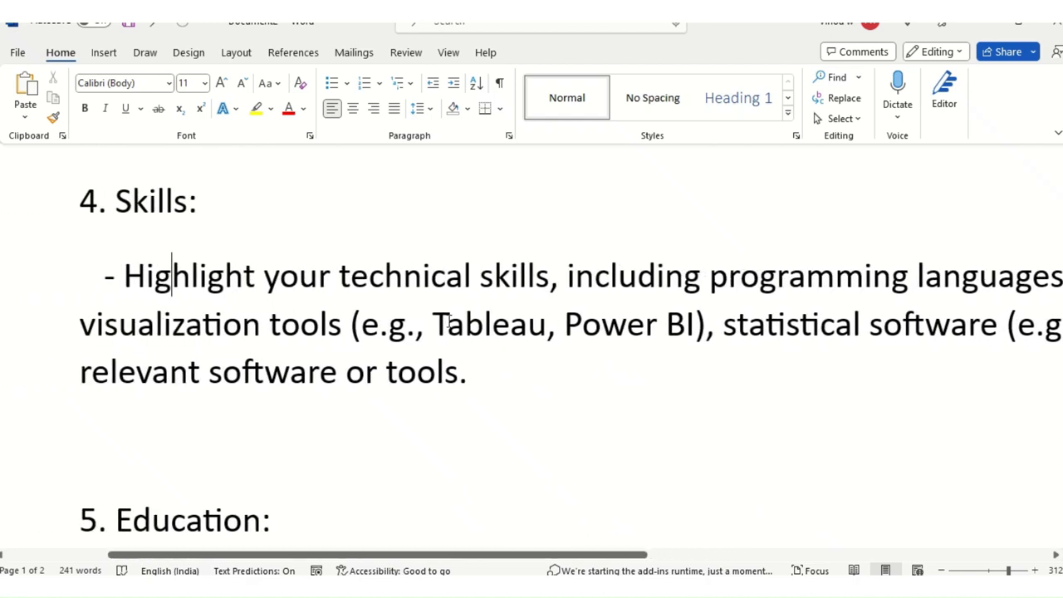
pyautogui.hotkey('alt', 'Tab')
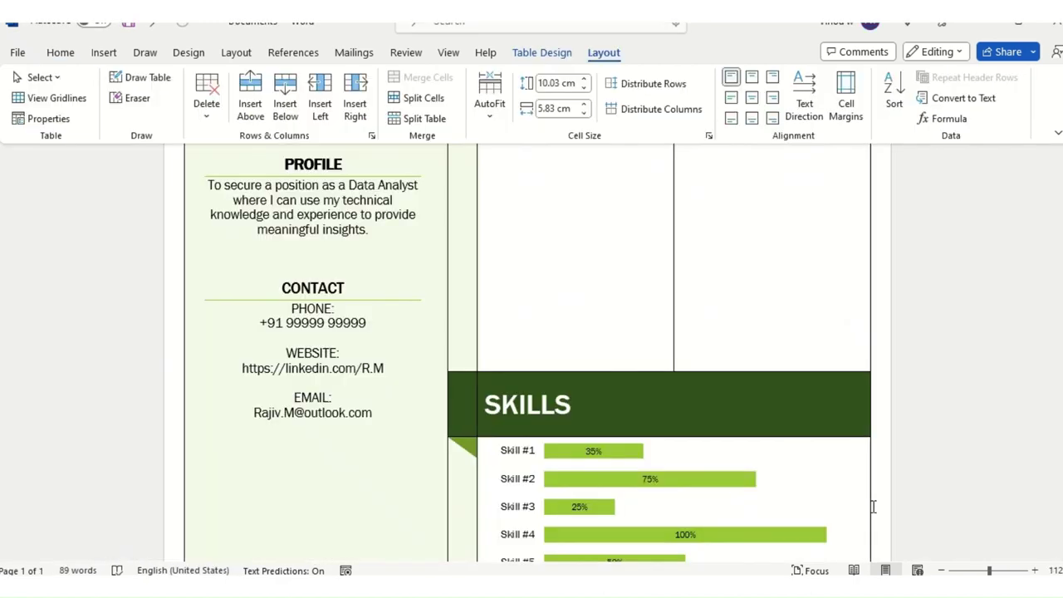
# Step: Select the whole Skill #1–#5 sample bar chart and delete it
pyautogui.scroll(-1, 627, 392)
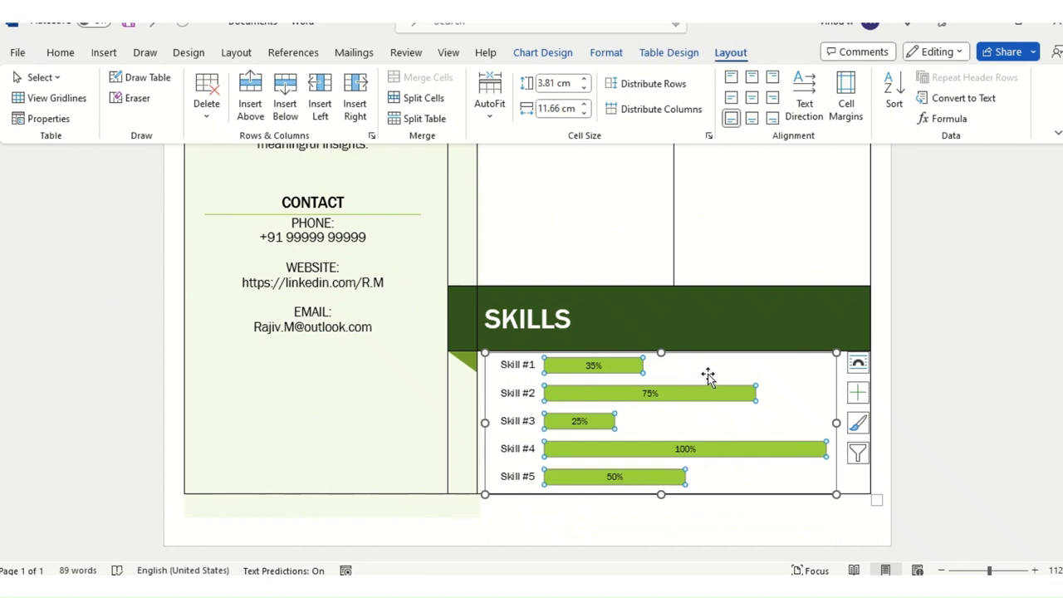
pyautogui.click(737, 378)
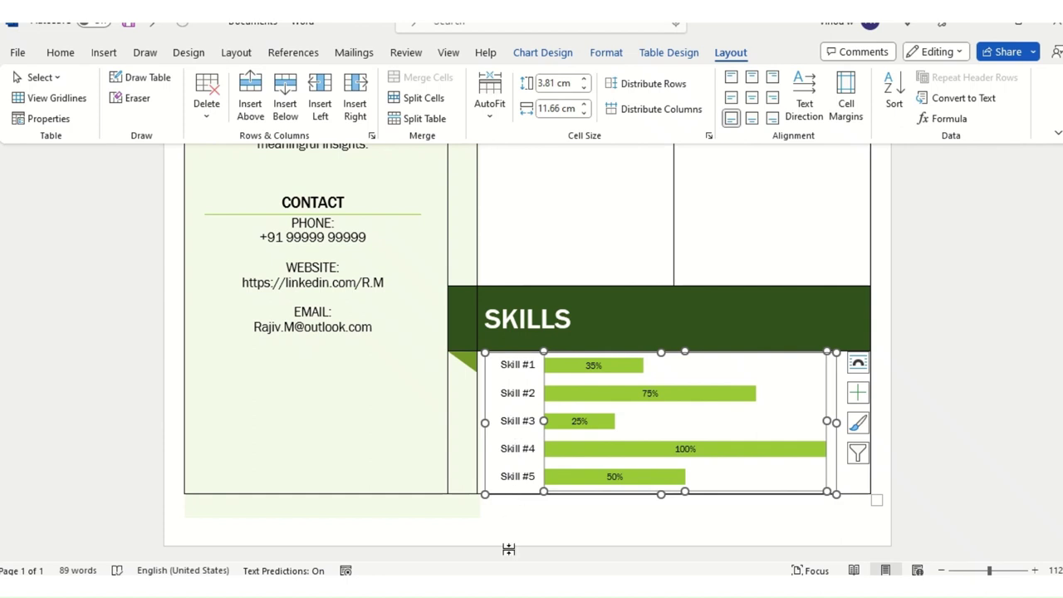
pyautogui.click(834, 392)
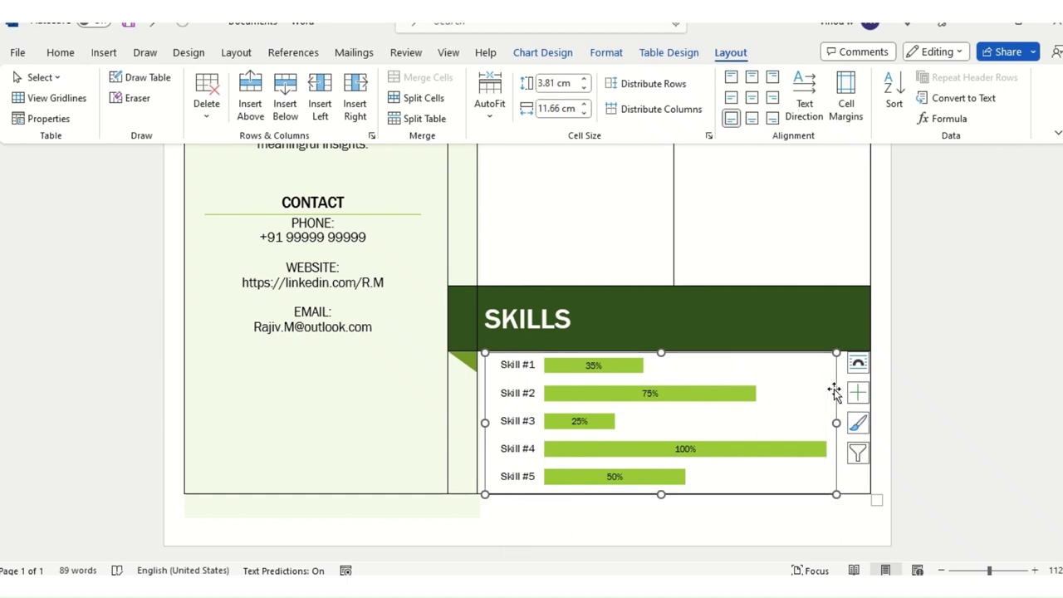
pyautogui.press('Delete')
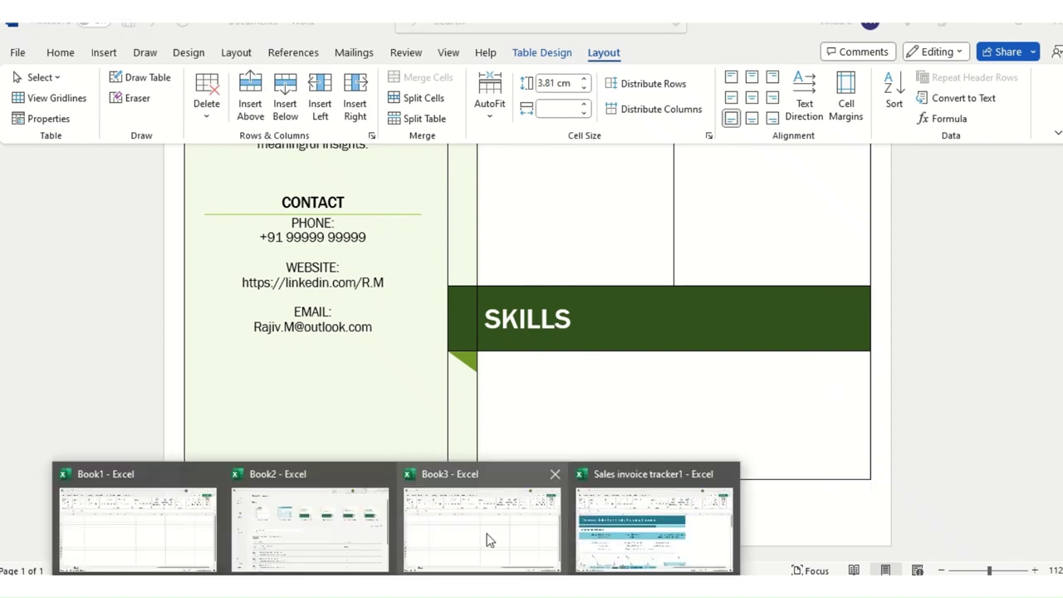
# Step: In Book3, enter Power Bi, Tableau and Excel down column H from H8
pyautogui.click(487, 541)
pyautogui.press('Up')
pyautogui.press('Up')
pyautogui.press('Up')
pyautogui.press('Up')
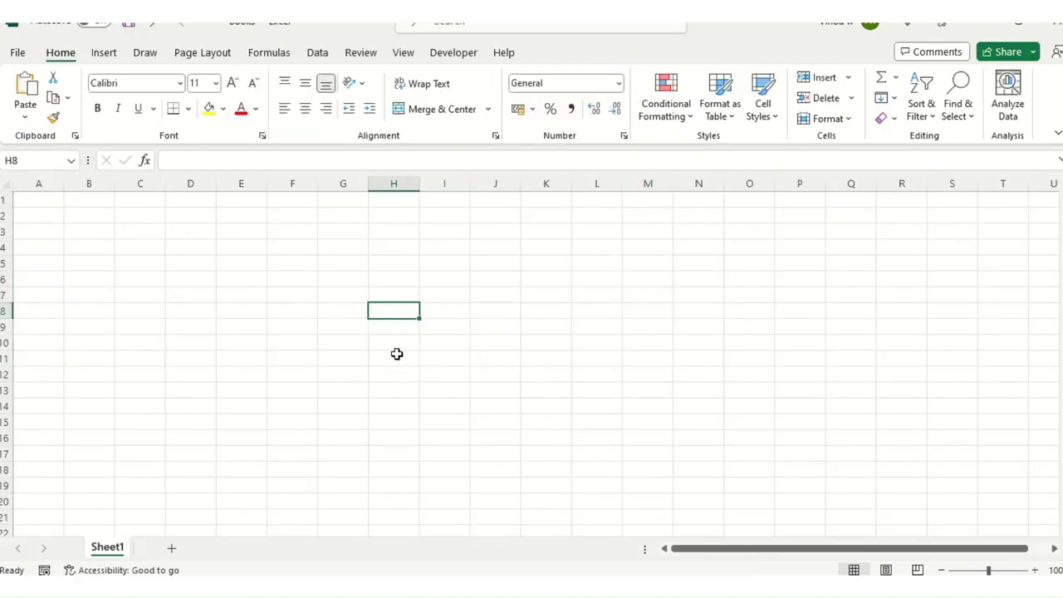
pyautogui.write('Power Bi')
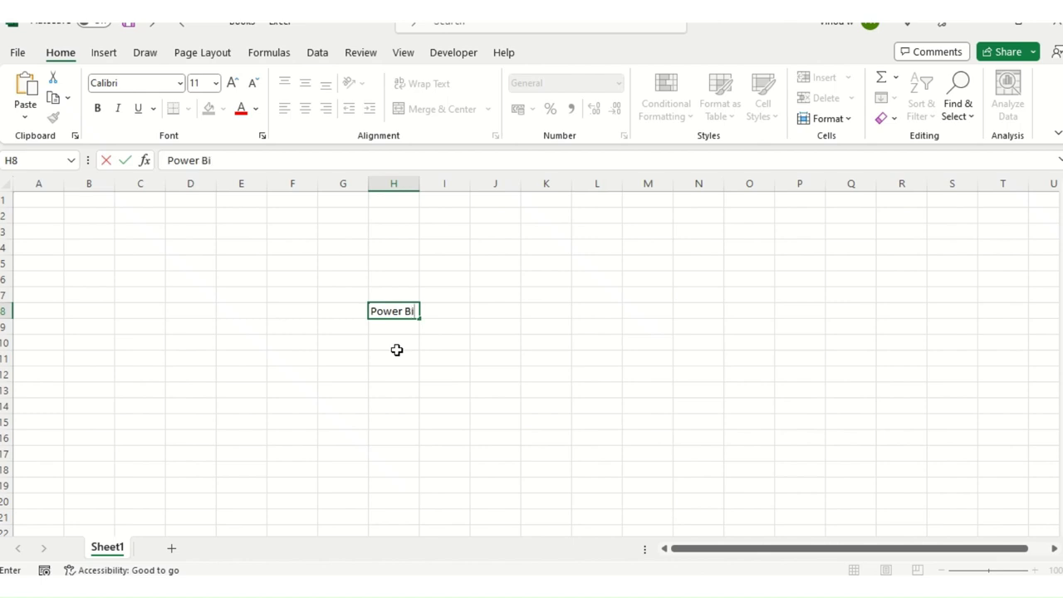
pyautogui.press('Return')
pyautogui.write('Tableu')
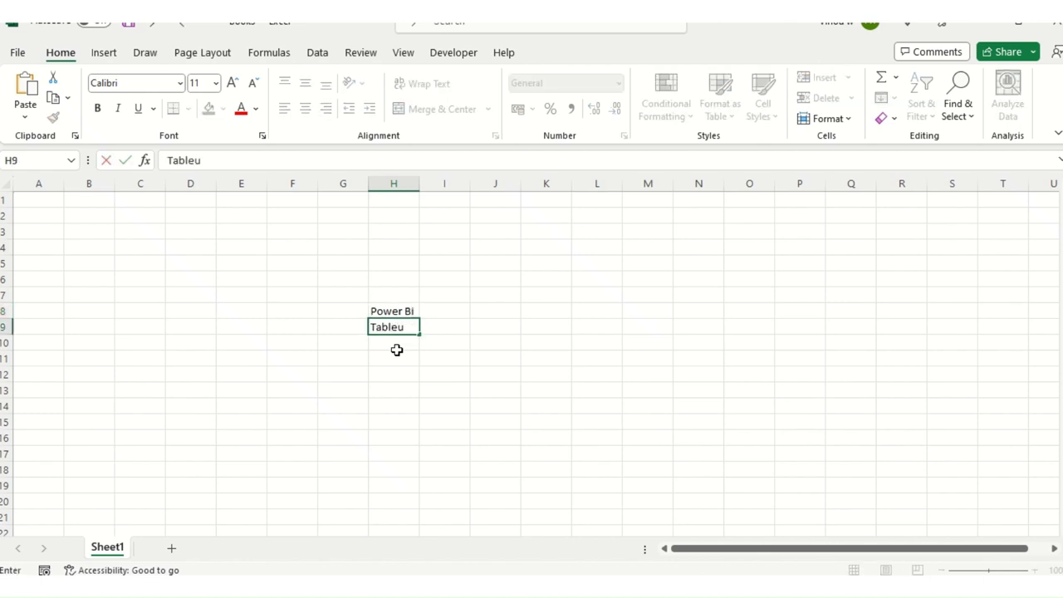
pyautogui.press('Return')
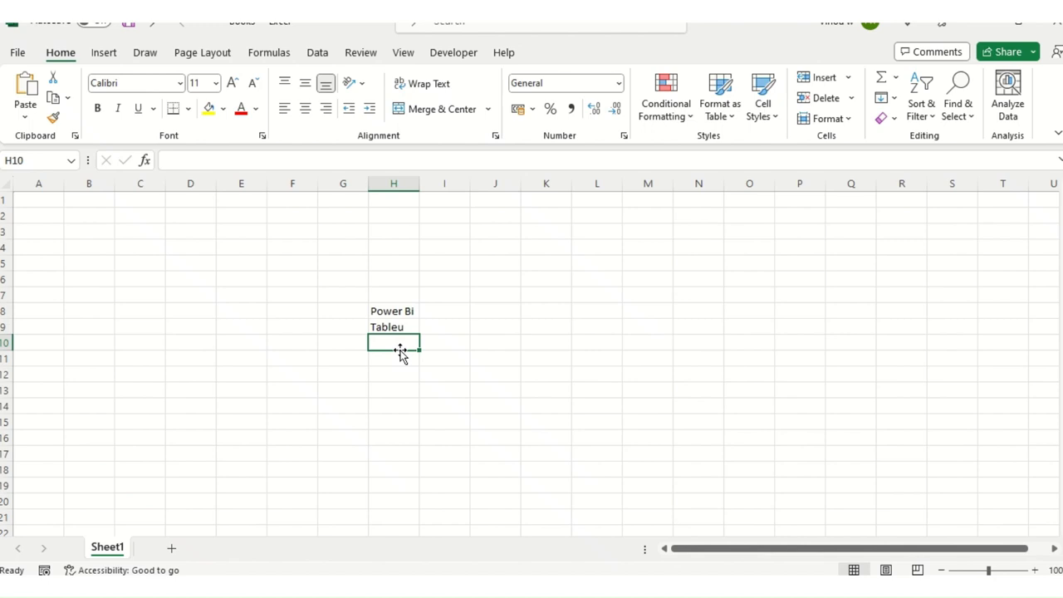
pyautogui.write('S')
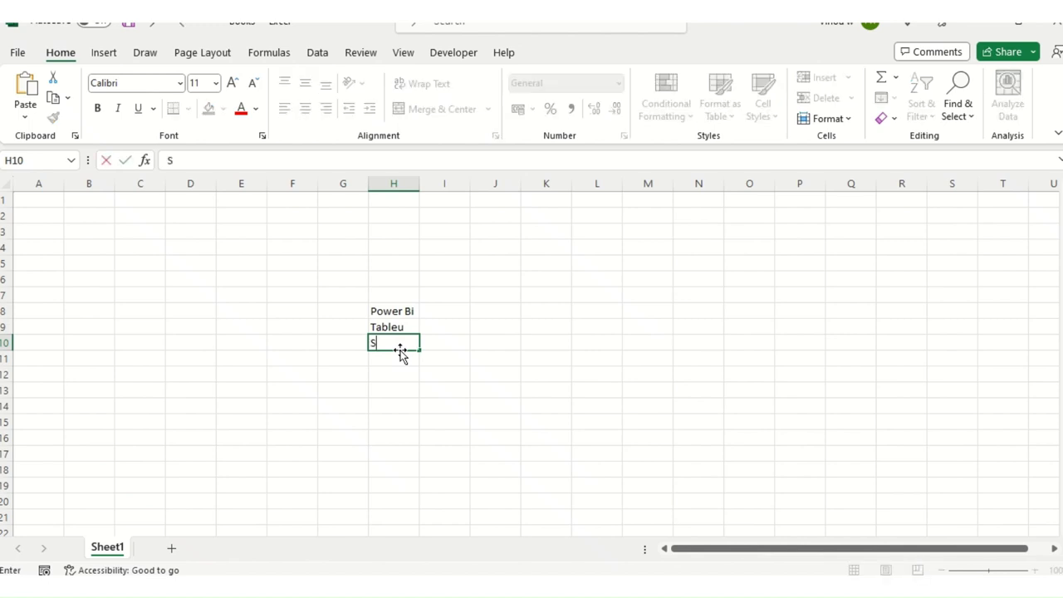
pyautogui.write('xcel')
pyautogui.press('Return')
# Step: Add Automation, Analytics and Data Insights below them, ending in H13
pyautogui.write('Automation')
pyautogui.press('Return')
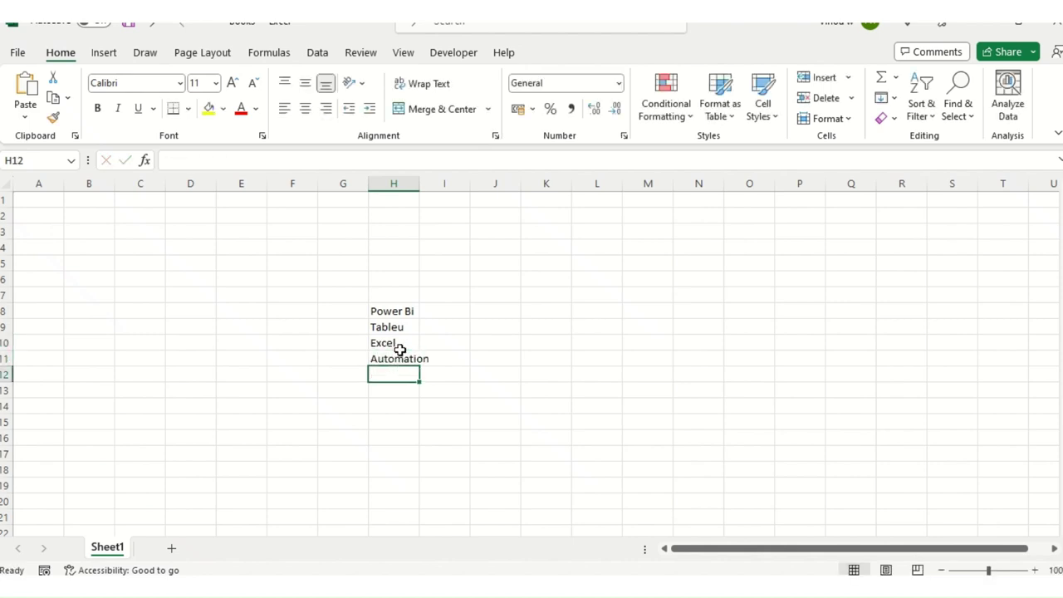
pyautogui.write('Analytics')
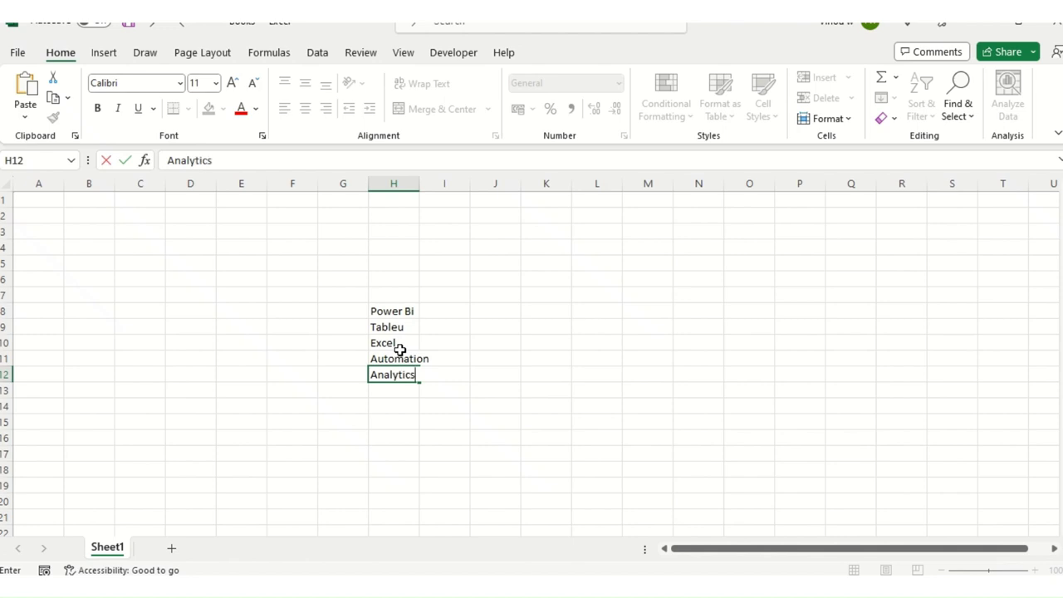
pyautogui.press('Return')
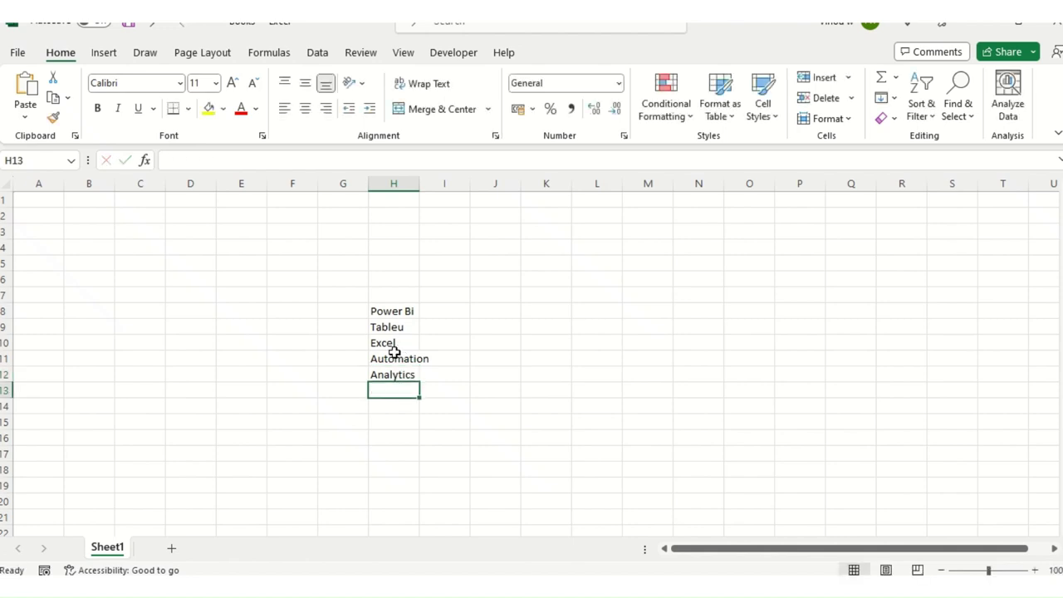
pyautogui.write('Pe')
pyautogui.press('BackSpace')
pyautogui.press('BackSpace')
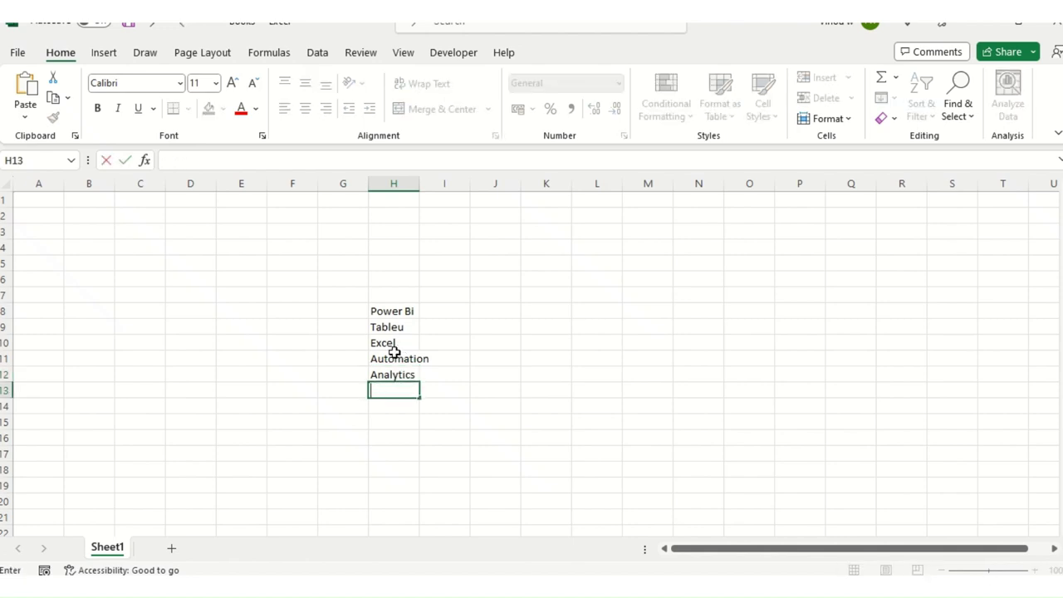
pyautogui.write('Data ')
pyautogui.write('Insi')
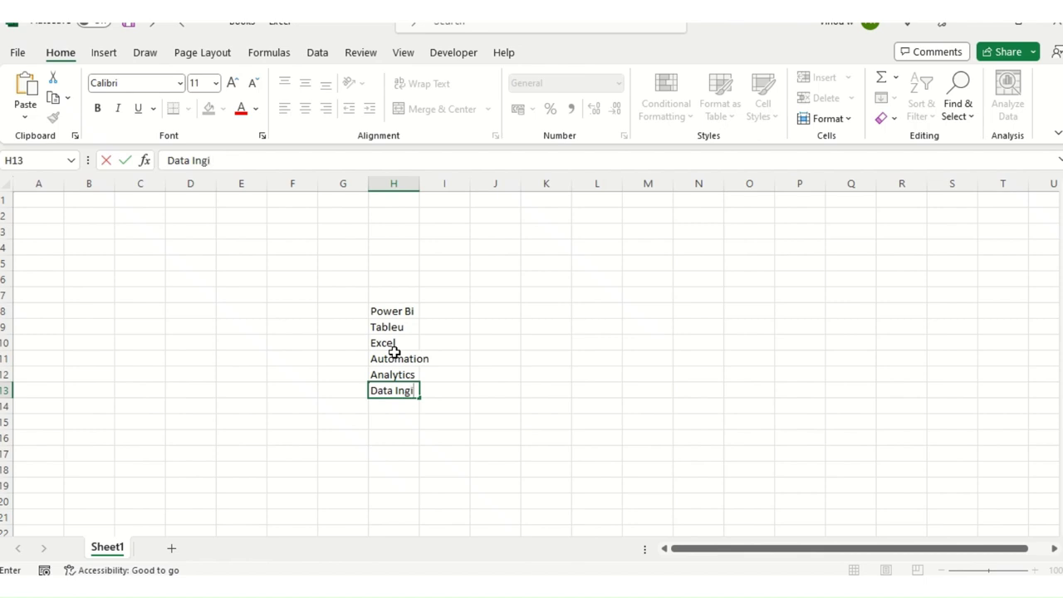
pyautogui.write('ghts')
pyautogui.press('Return')
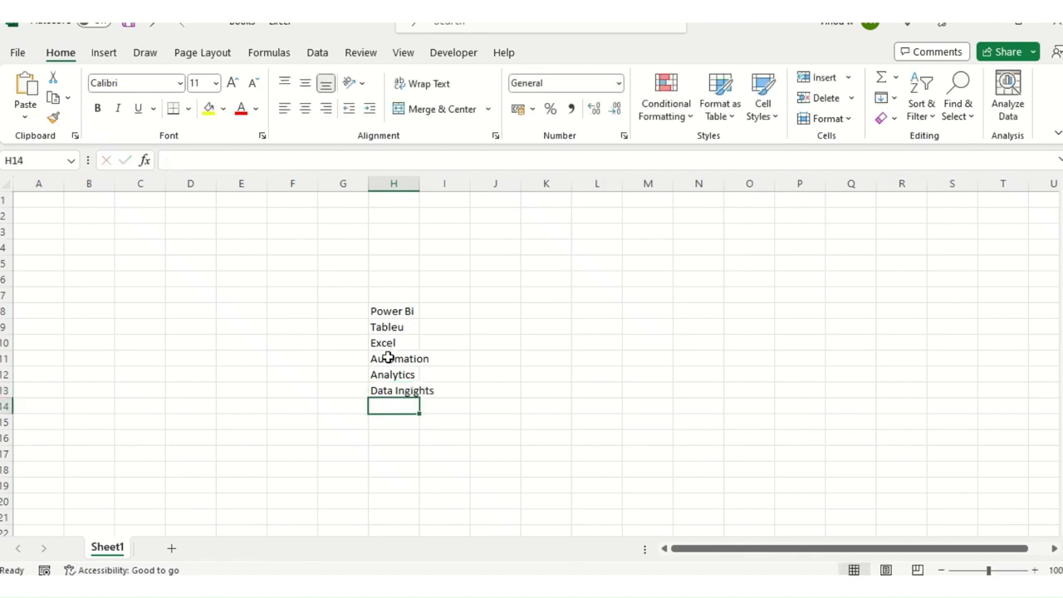
# Step: Fix the Tableau and Data Insights spellings and autofit column H's width
pyautogui.click(402, 325)
pyautogui.click(231, 157)
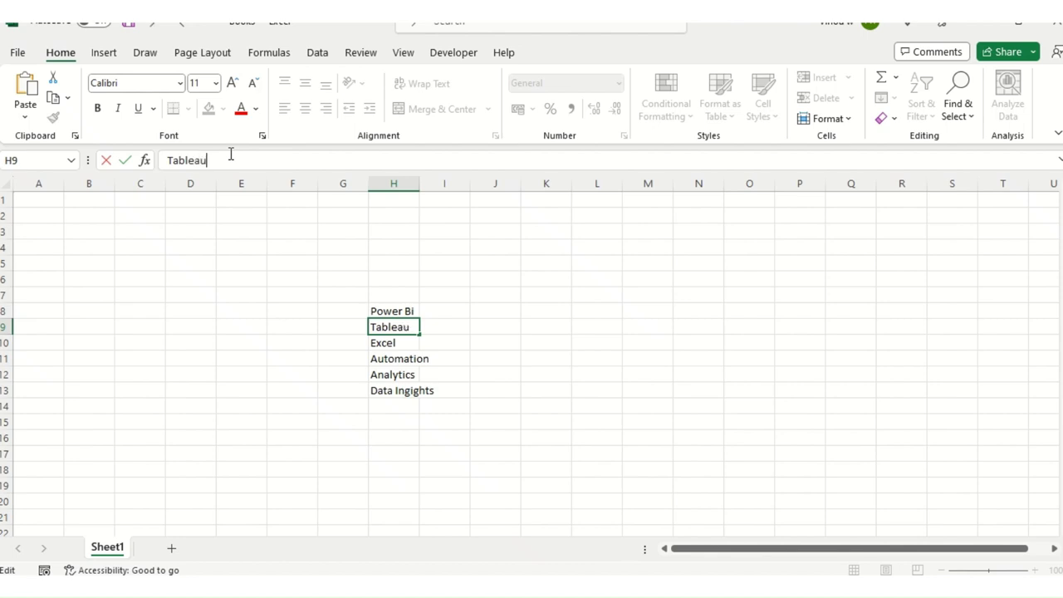
pyautogui.press('Return')
pyautogui.press('Down')
pyautogui.press('Down')
pyautogui.press('Down')
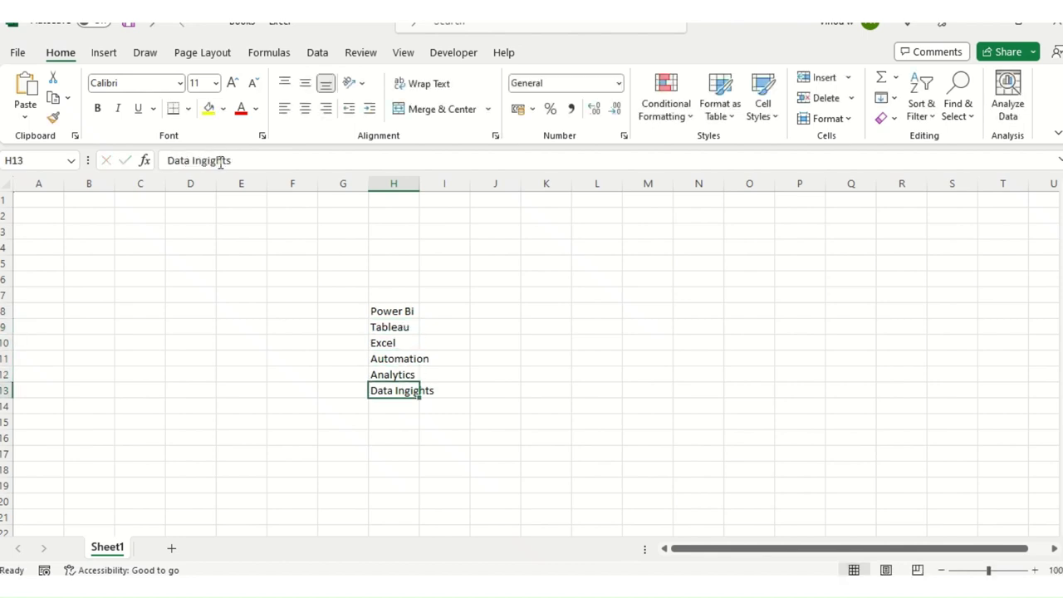
pyautogui.doubleClick(220, 160)
pyautogui.write('Ins')
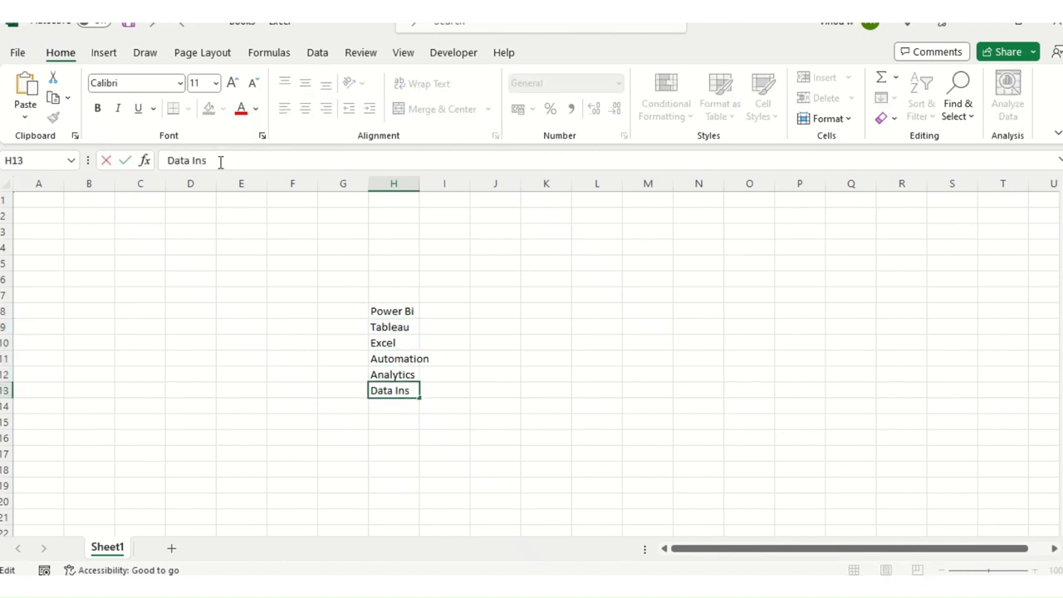
pyautogui.write('ights')
pyautogui.press('Return')
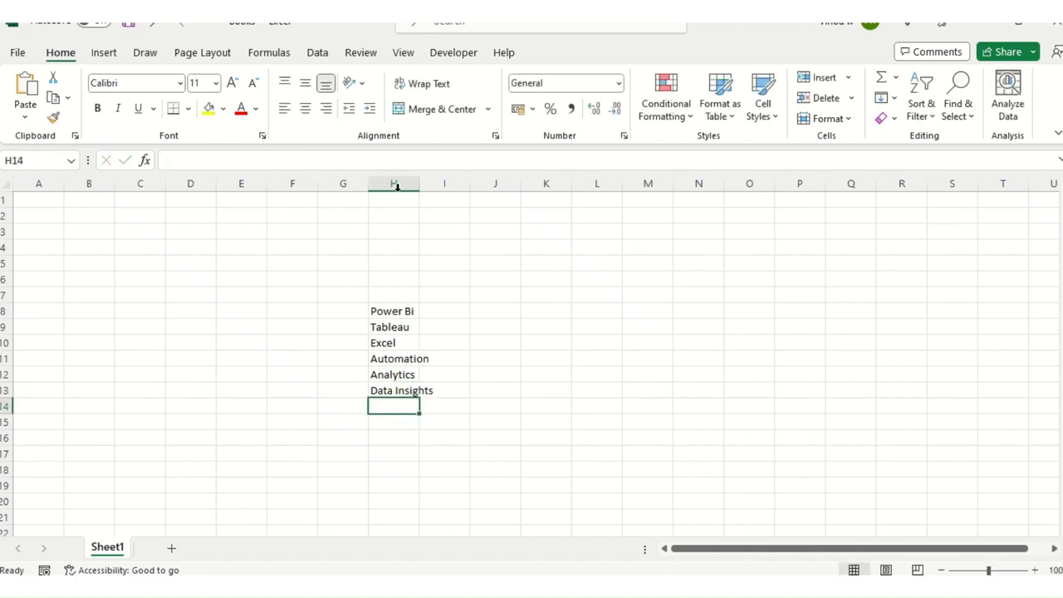
pyautogui.doubleClick(420, 184)
pyautogui.click(463, 295)
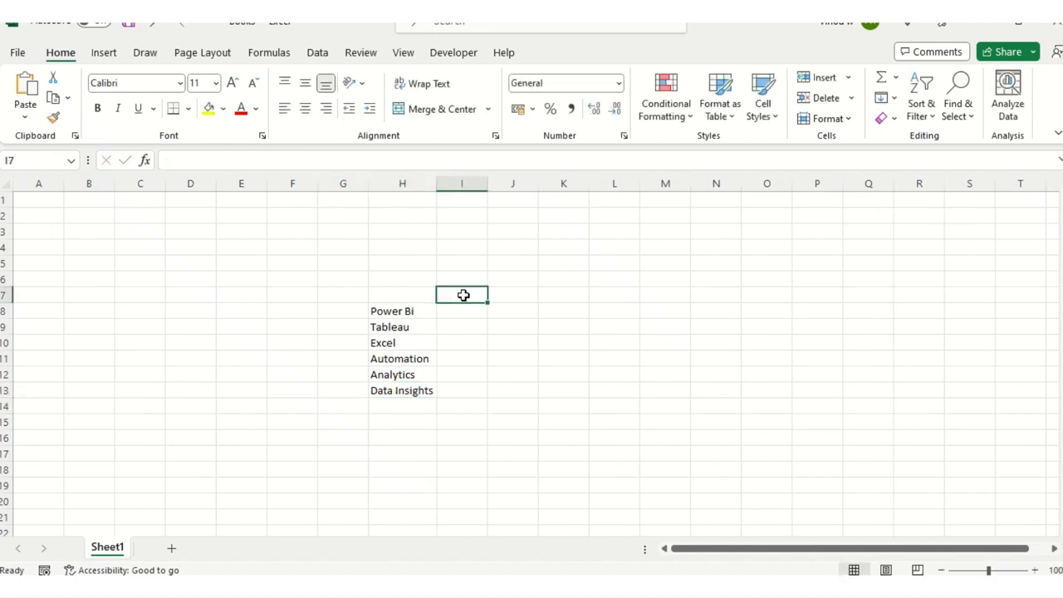
pyautogui.click(486, 252)
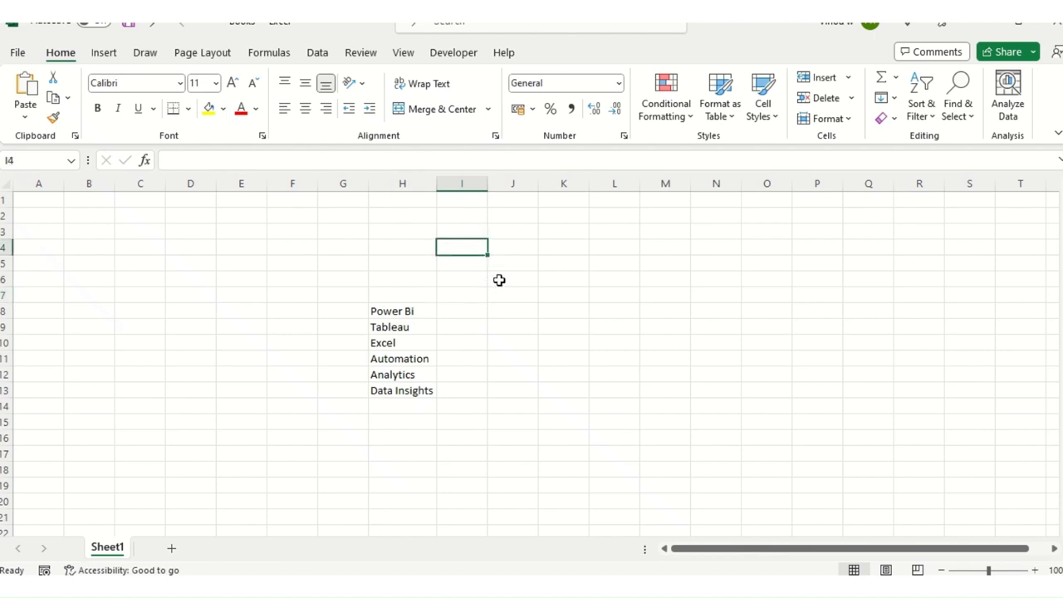
# Step: Enter 10 beside Power Bi and fill it down to all six skills
pyautogui.click(468, 310)
pyautogui.write('10')
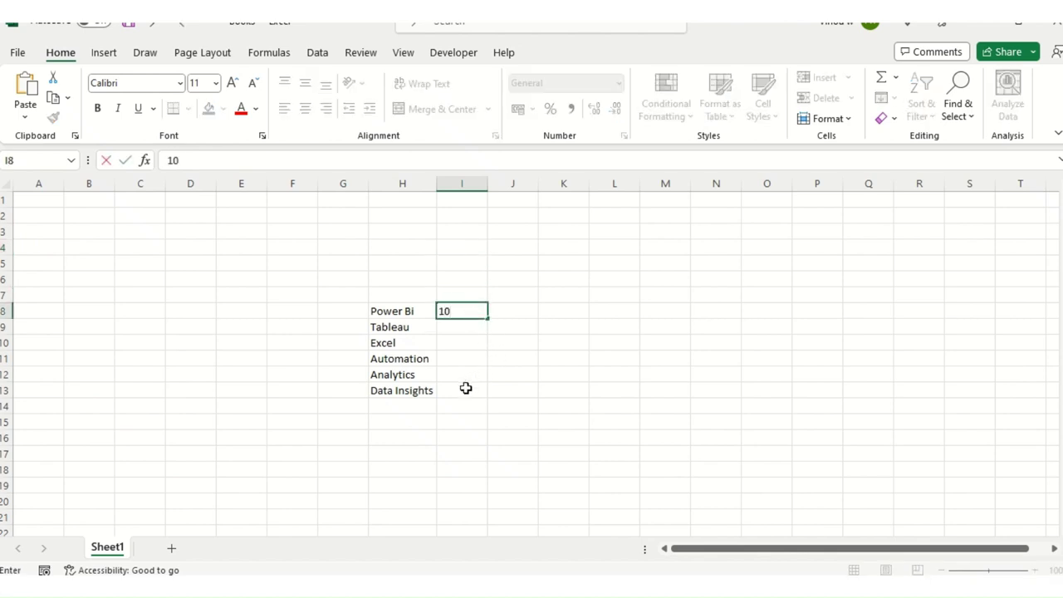
pyautogui.click(465, 388)
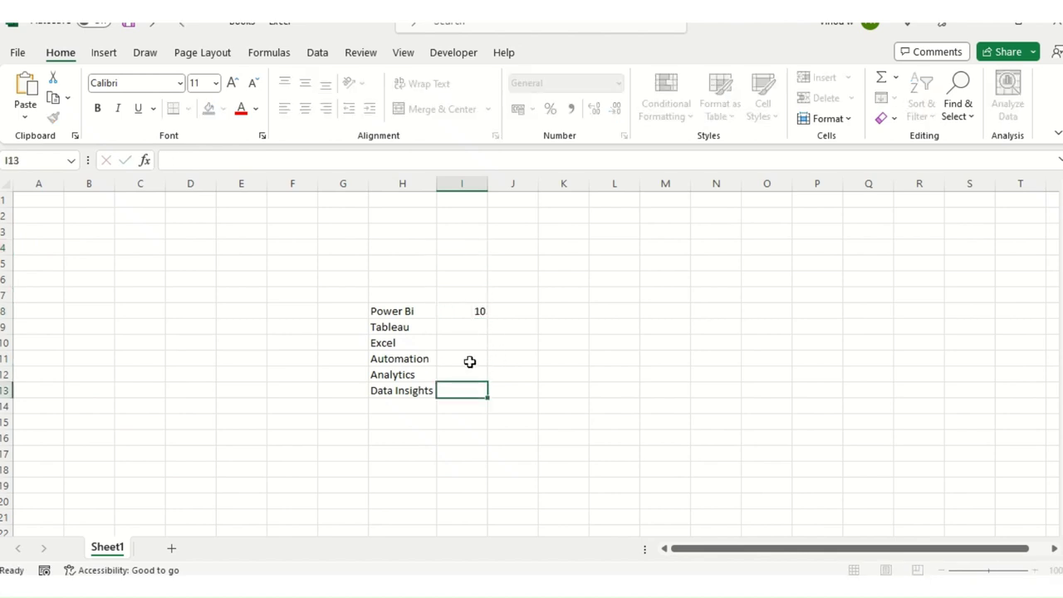
pyautogui.click(468, 312)
pyautogui.moveTo(487, 318); pyautogui.dragTo(482, 394)
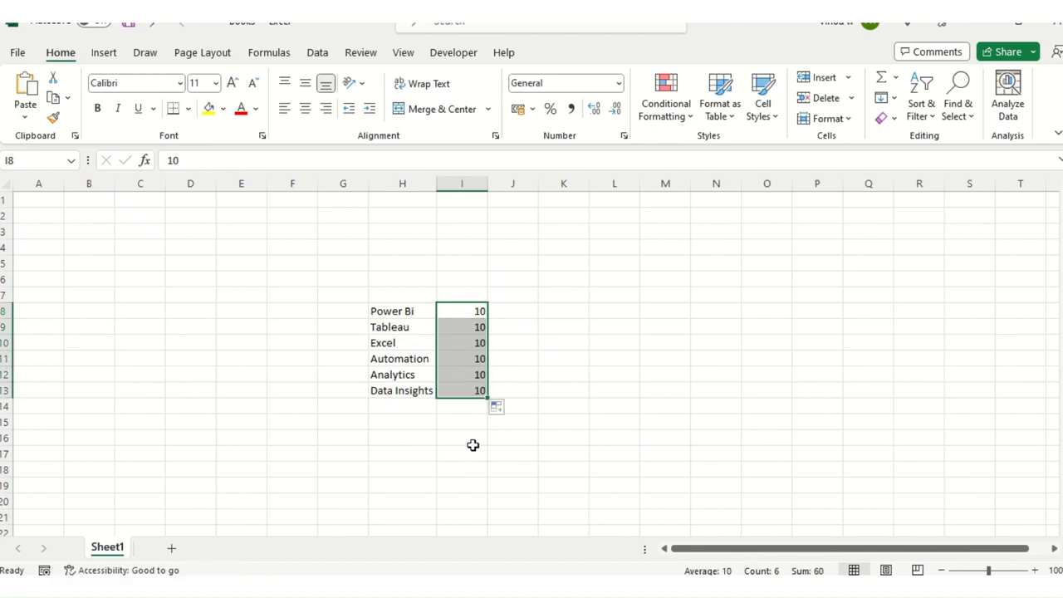
# Step: Calculate =100/6 (16.66667) in a cell below the list
pyautogui.click(472, 442)
pyautogui.write('=')
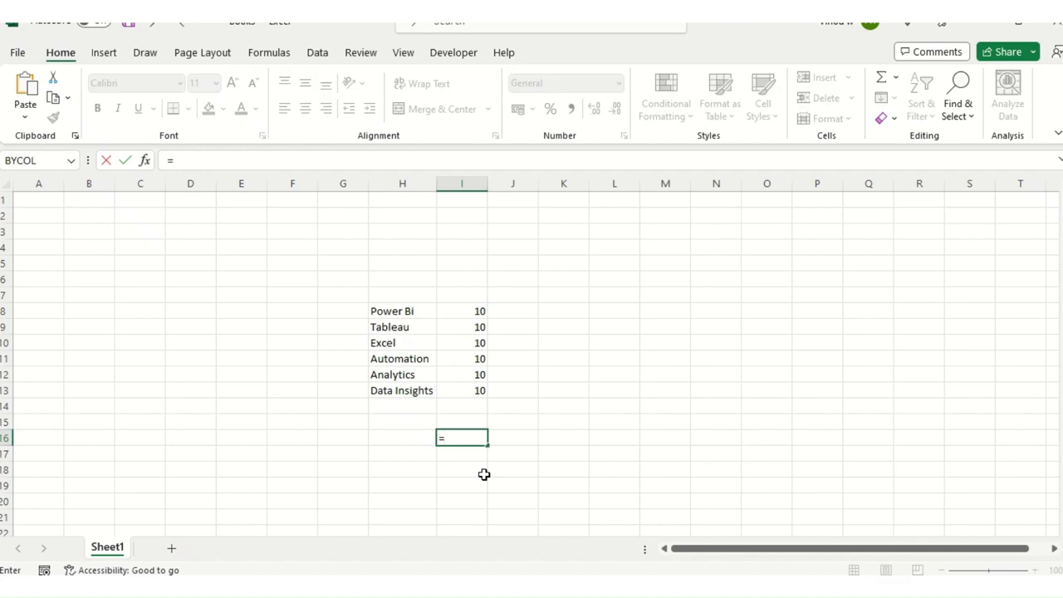
pyautogui.write('00/6')
pyautogui.press('Return')
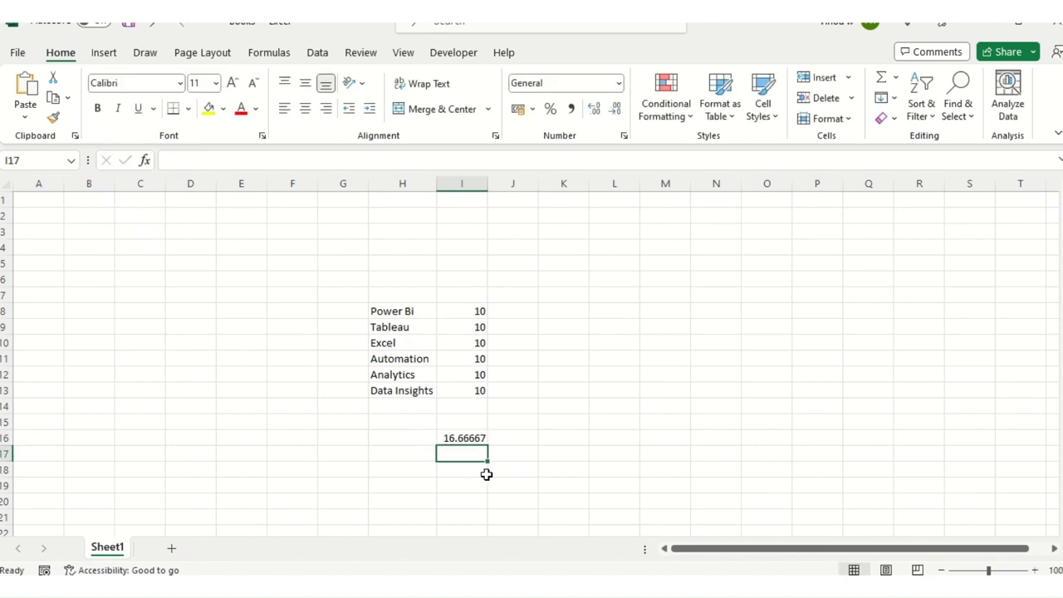
pyautogui.click(489, 472)
# Step: Convert the skills and values range H8:I13 into a table with Ctrl+T
pyautogui.press('Up')
pyautogui.press('Up')
pyautogui.press('Up')
pyautogui.press('Up')
pyautogui.press('Up')
pyautogui.press('Up')
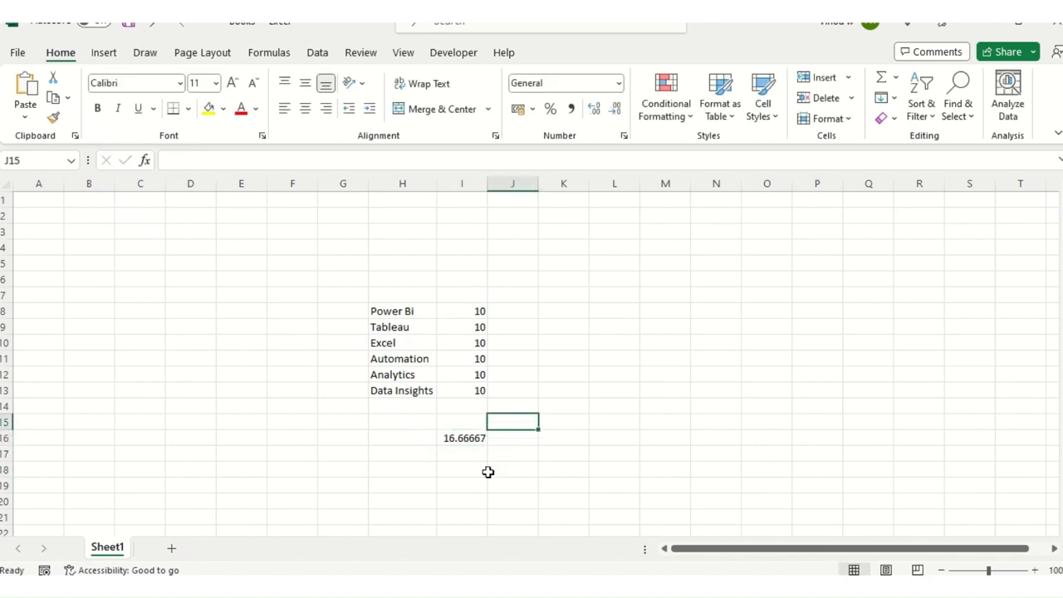
pyautogui.press('Left')
pyautogui.press('Up')
pyautogui.press('Up')
pyautogui.press('Up')
pyautogui.press('Up')
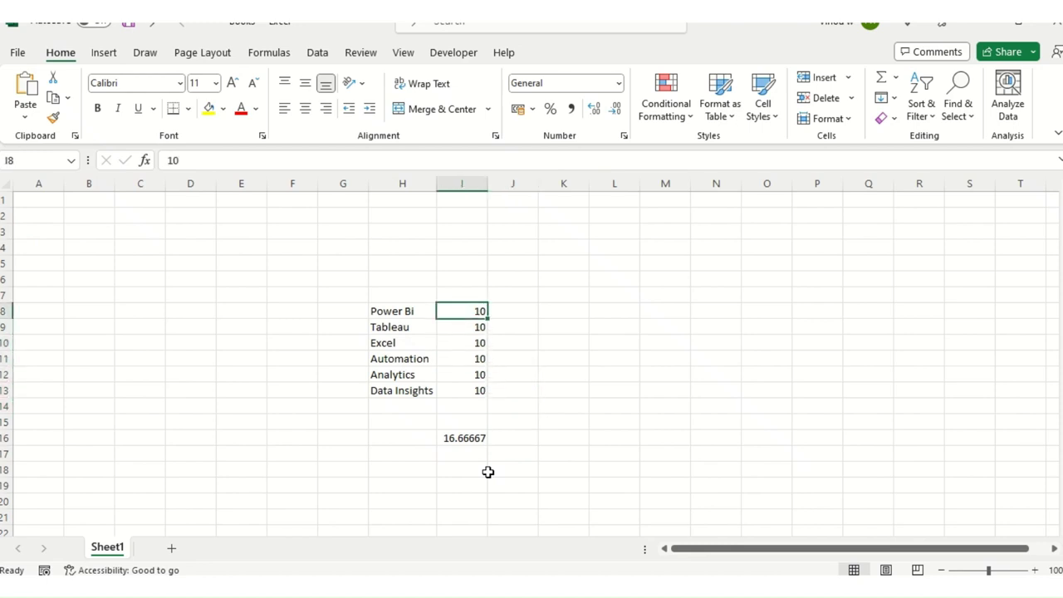
pyautogui.press('Down')
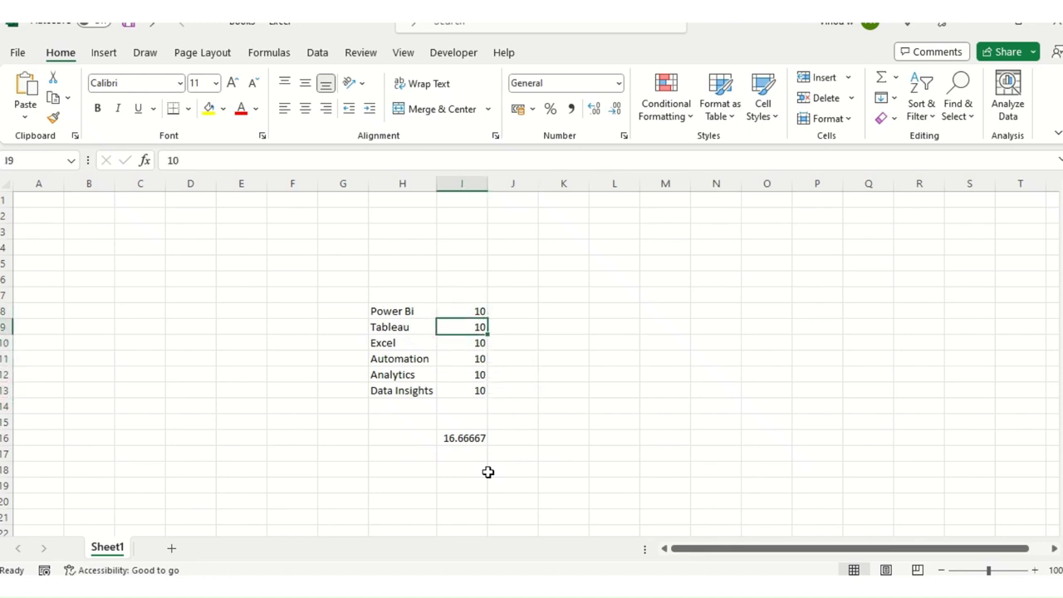
pyautogui.press('Left')
pyautogui.press('Down')
pyautogui.press('Up')
pyautogui.press('Up')
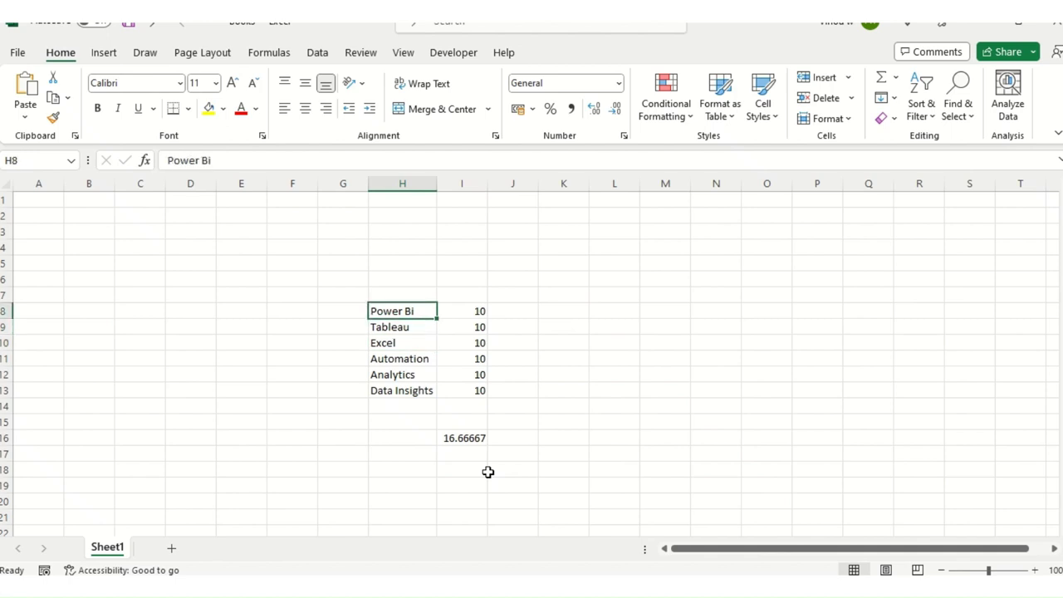
pyautogui.hotkey('shift', 'Right')
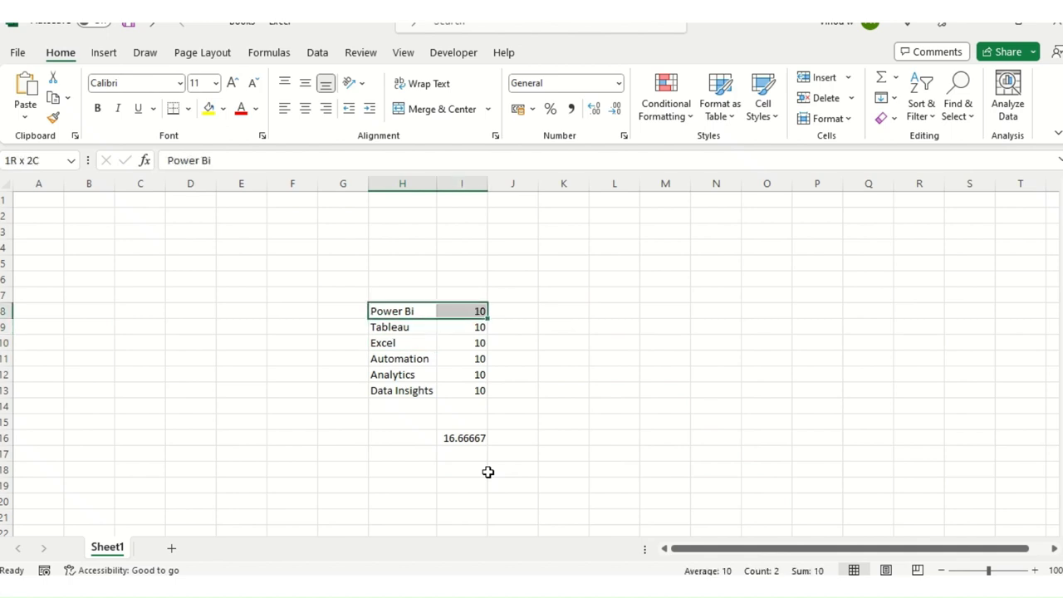
pyautogui.hotkey('shift', 'Down')
pyautogui.hotkey('shift', 'Down')
pyautogui.hotkey('shift', 'Down')
pyautogui.hotkey('shift', 'Down')
pyautogui.hotkey('shift', 'Down')
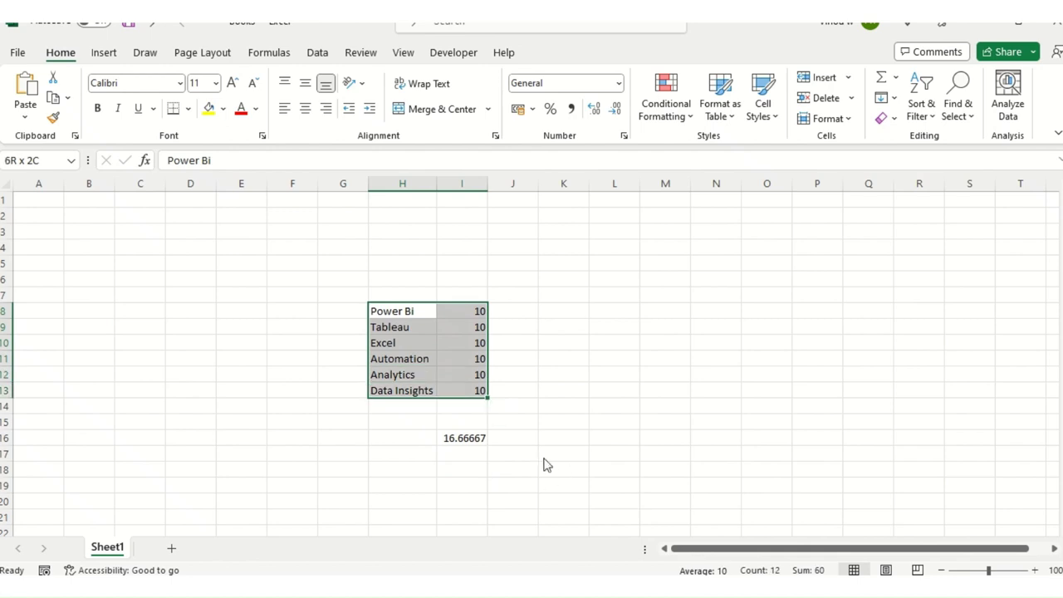
pyautogui.hotkey('ctrl', 't')
pyautogui.click(278, 394)
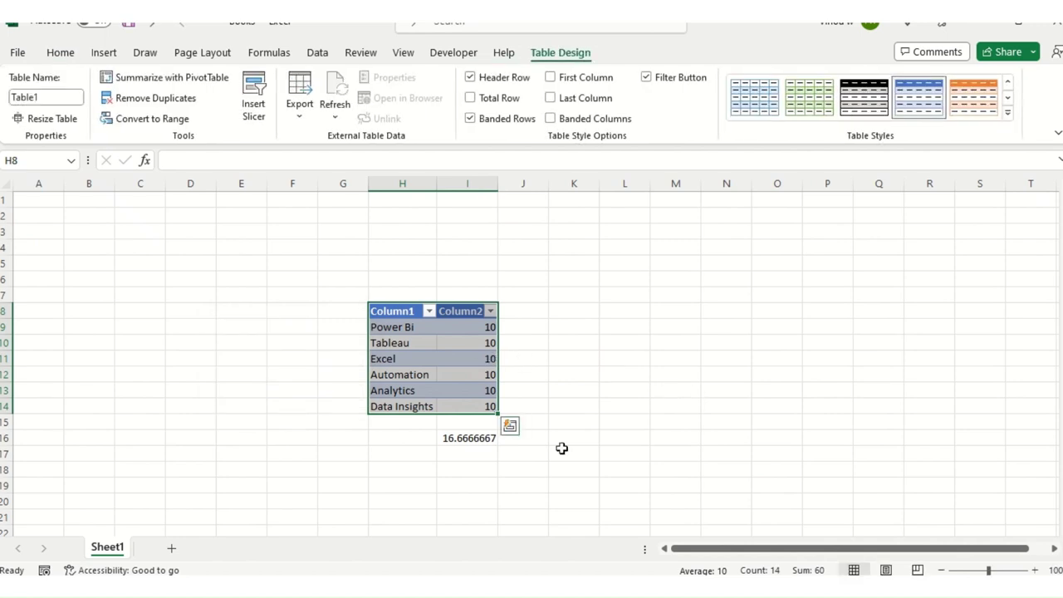
# Step: Rename the table headers to Skills and %
pyautogui.click(397, 311)
pyautogui.write('Sk')
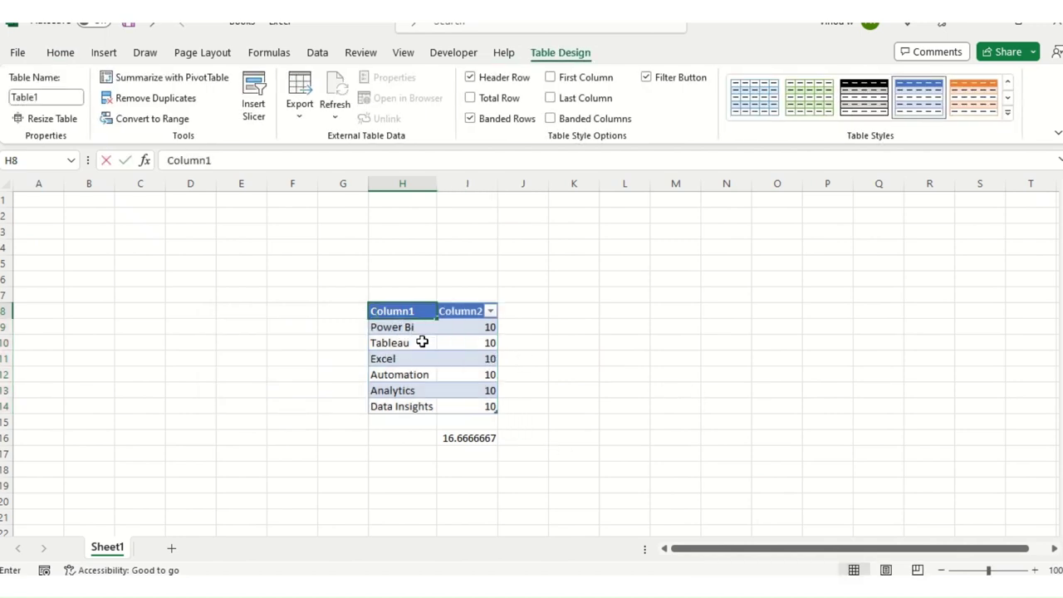
pyautogui.write('ills')
pyautogui.press('Tab')
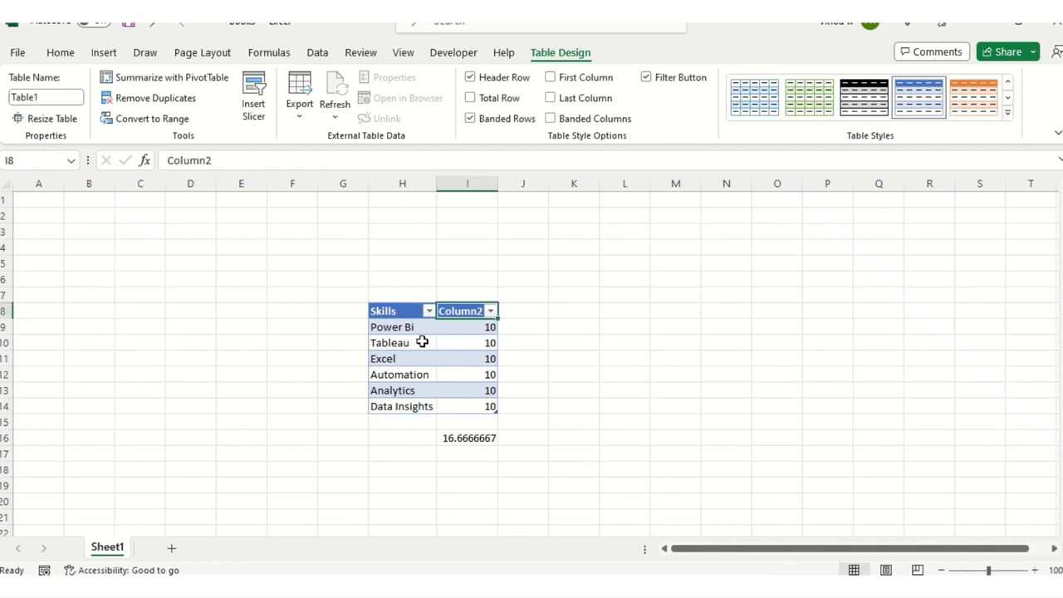
pyautogui.write('%')
pyautogui.press('Return')
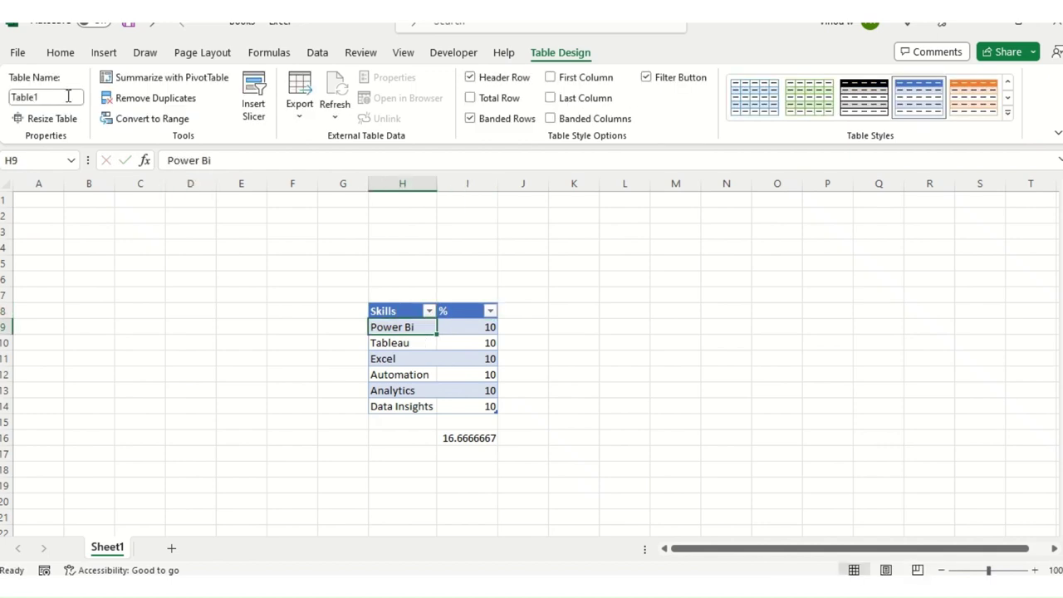
pyautogui.click(105, 53)
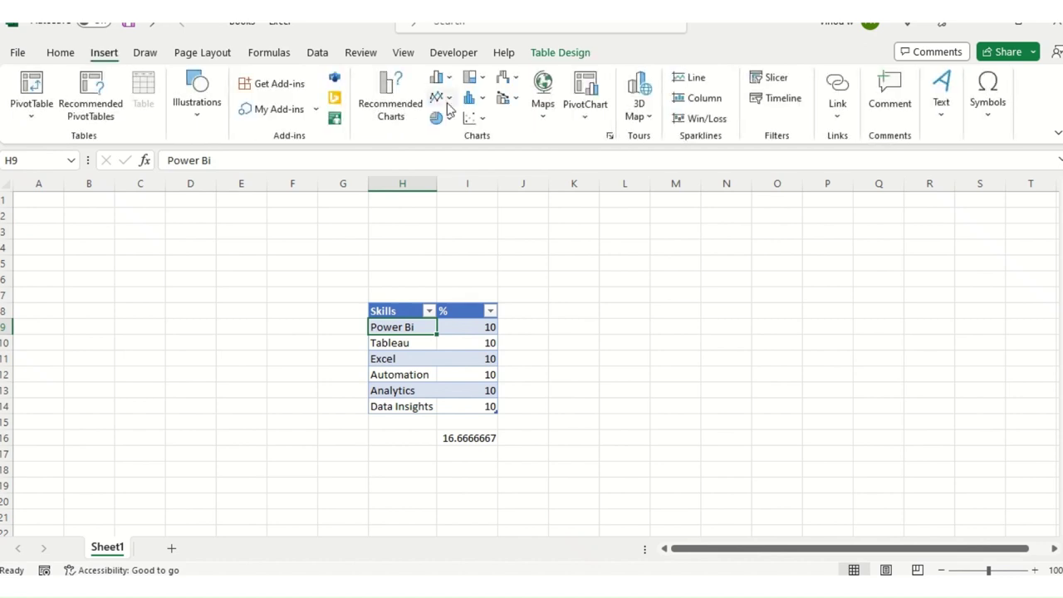
# Step: Insert a recommended Clustered Bar chart of the percentages and move it right of the table
pyautogui.click(399, 108)
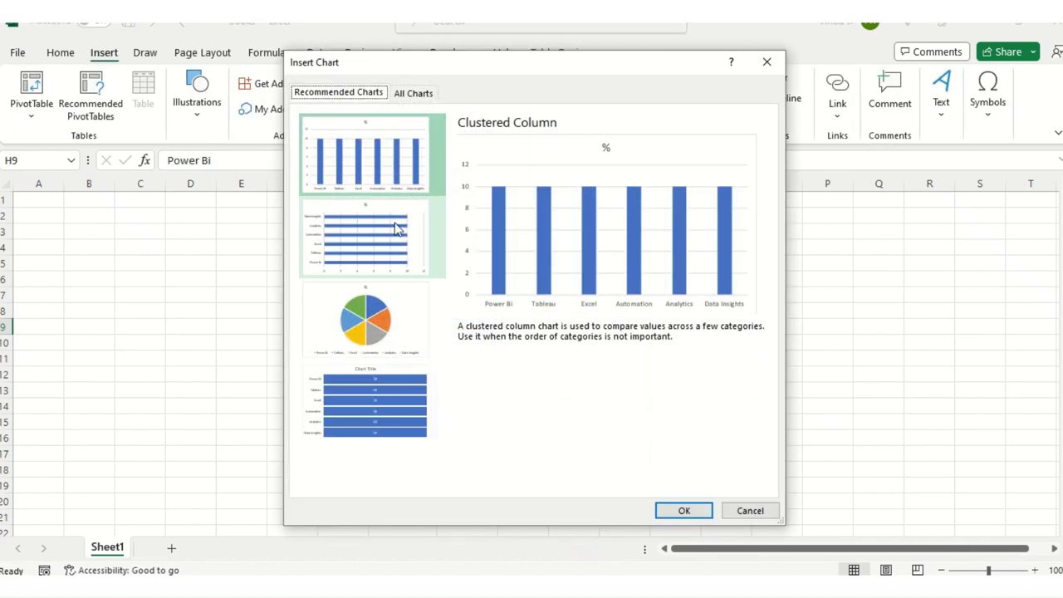
pyautogui.click(390, 239)
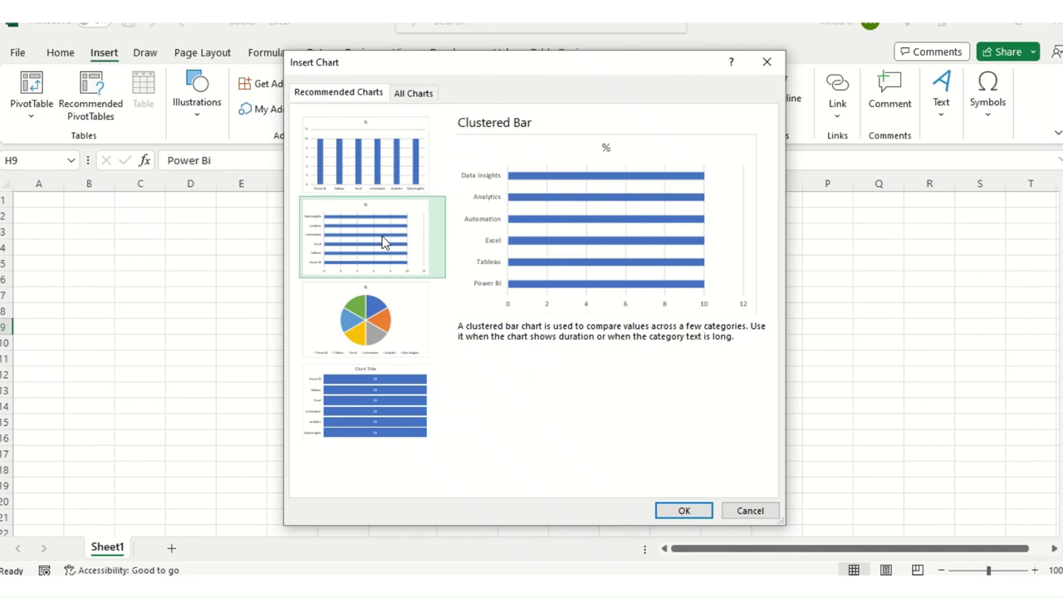
pyautogui.click(689, 509)
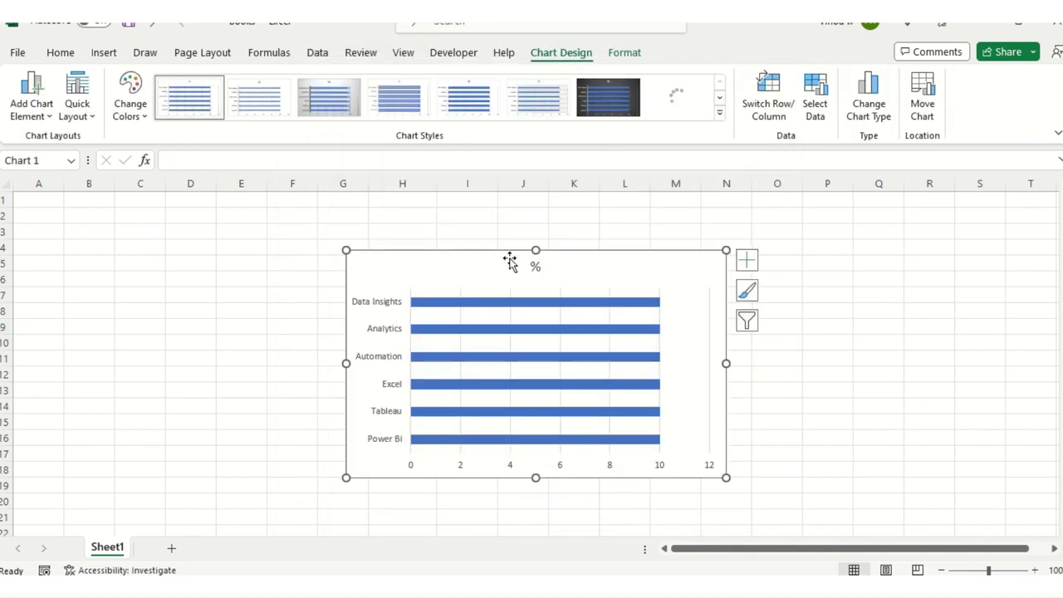
pyautogui.moveTo(509, 260); pyautogui.dragTo(706, 245)
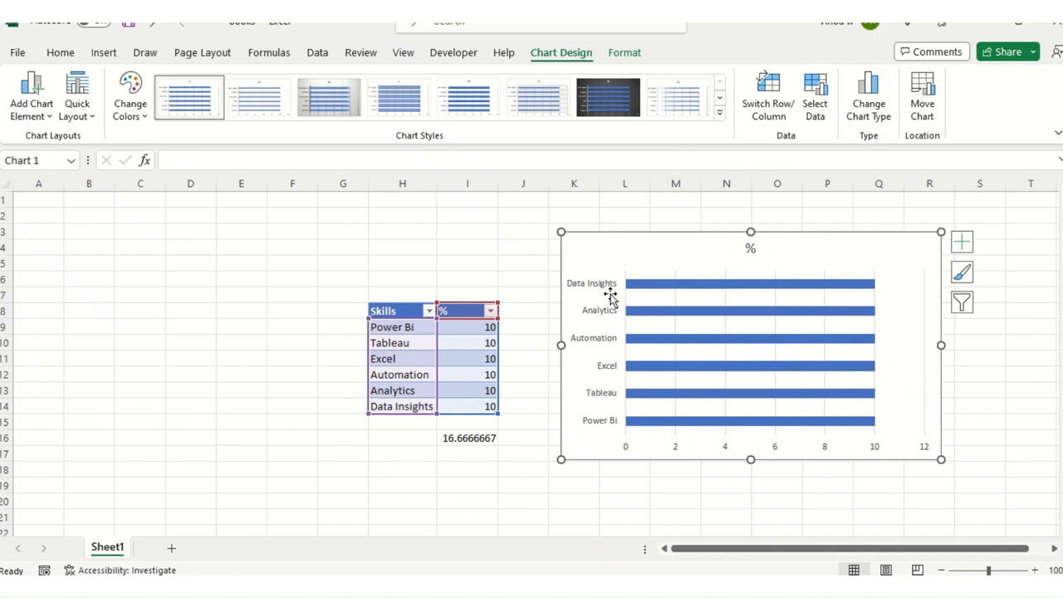
pyautogui.click(466, 326)
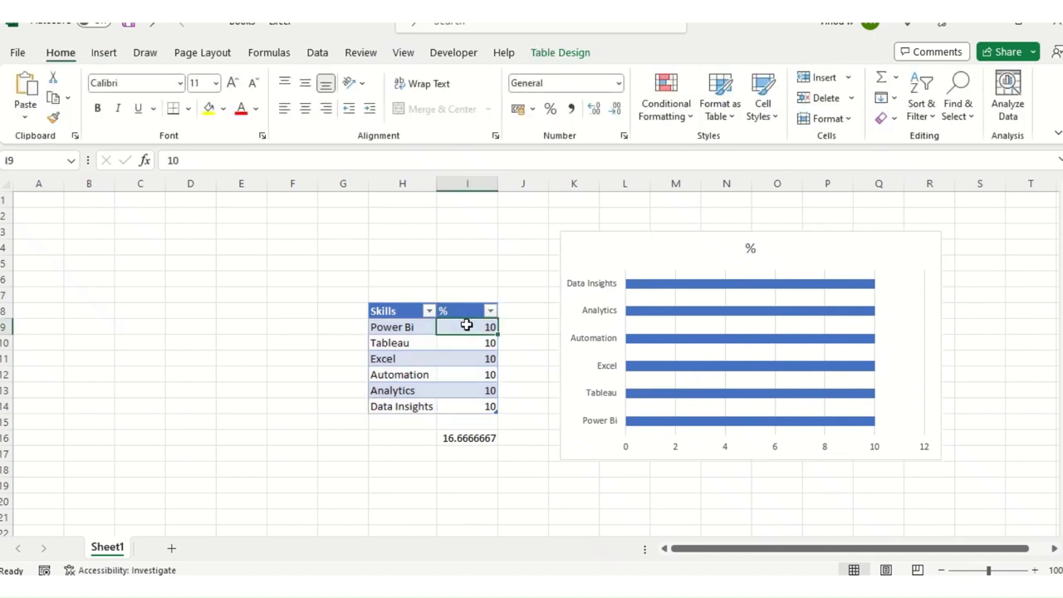
pyautogui.keyDown('shift'); pyautogui.click(472, 406); pyautogui.keyUp('shift')
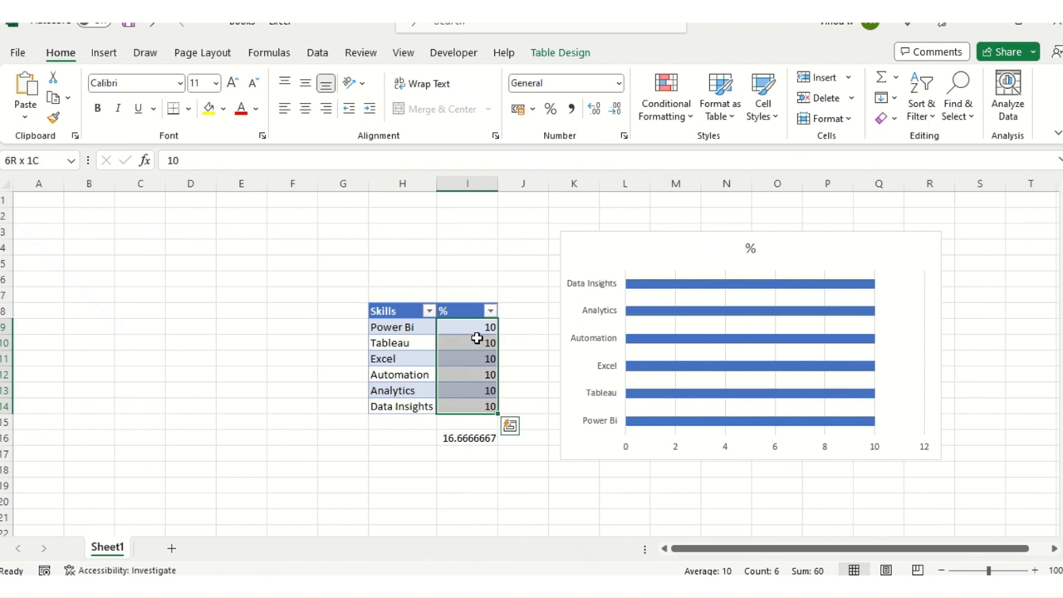
# Step: Change Tableau to 40, Automation to 20 and Data Insights to 15
pyautogui.click(477, 339)
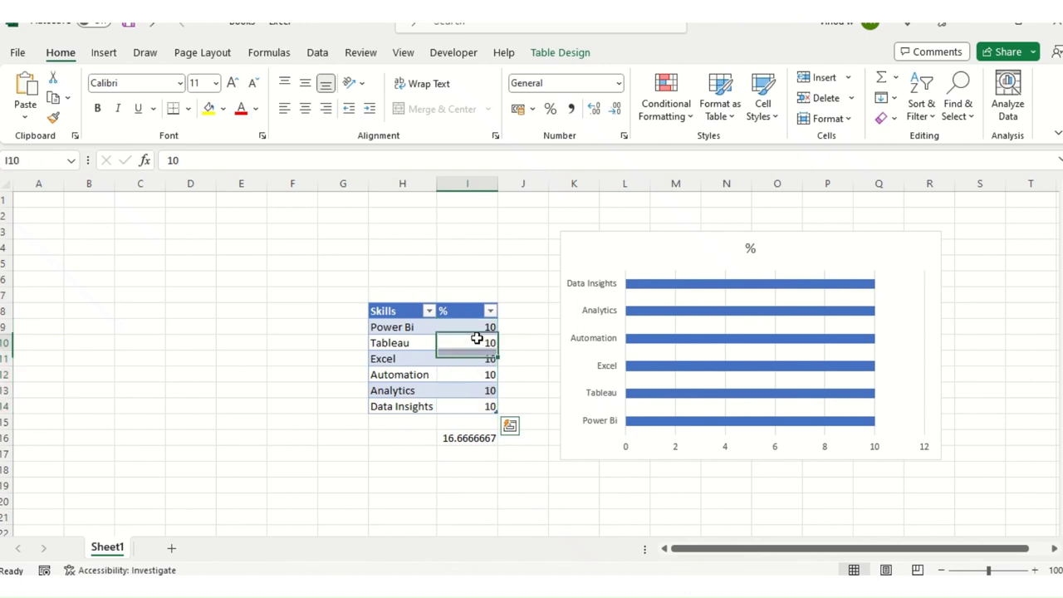
pyautogui.write('40')
pyautogui.click(488, 392)
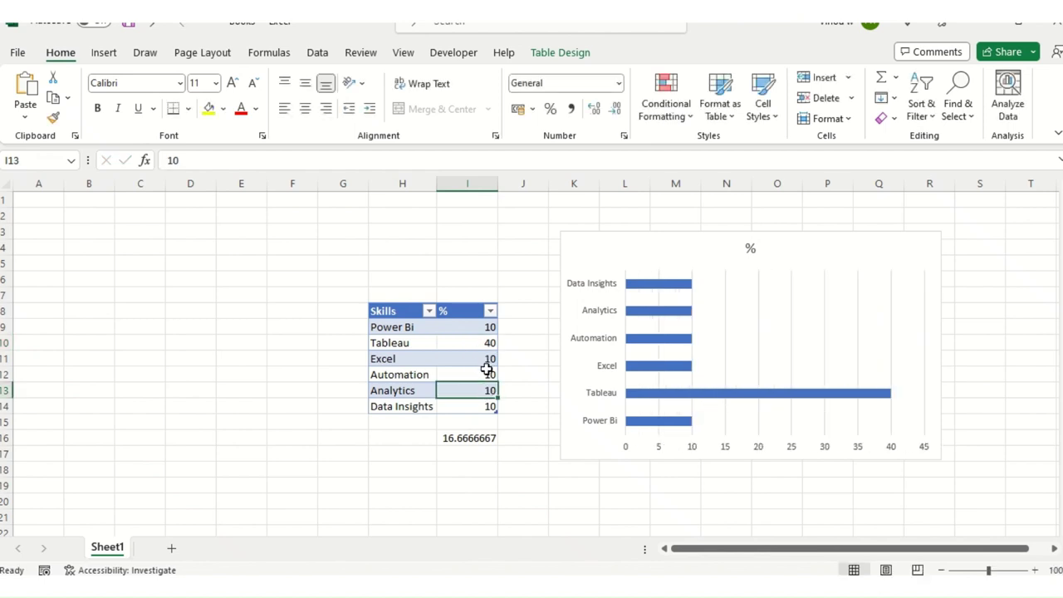
pyautogui.click(484, 362)
pyautogui.click(482, 375)
pyautogui.write('2')
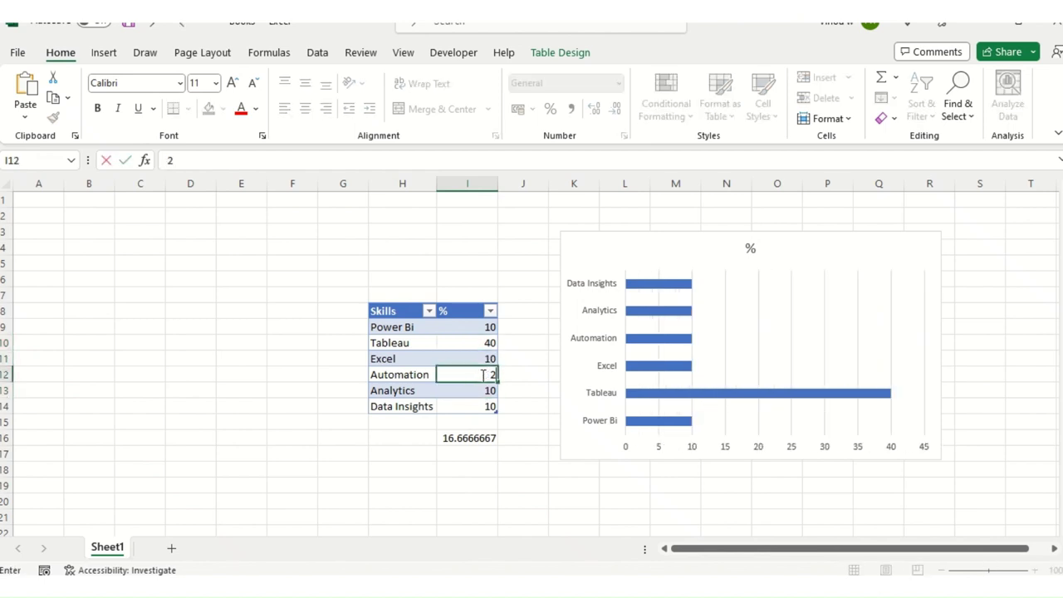
pyautogui.write('0')
pyautogui.click(488, 393)
pyautogui.press('Up')
pyautogui.press('Up')
pyautogui.press('Up')
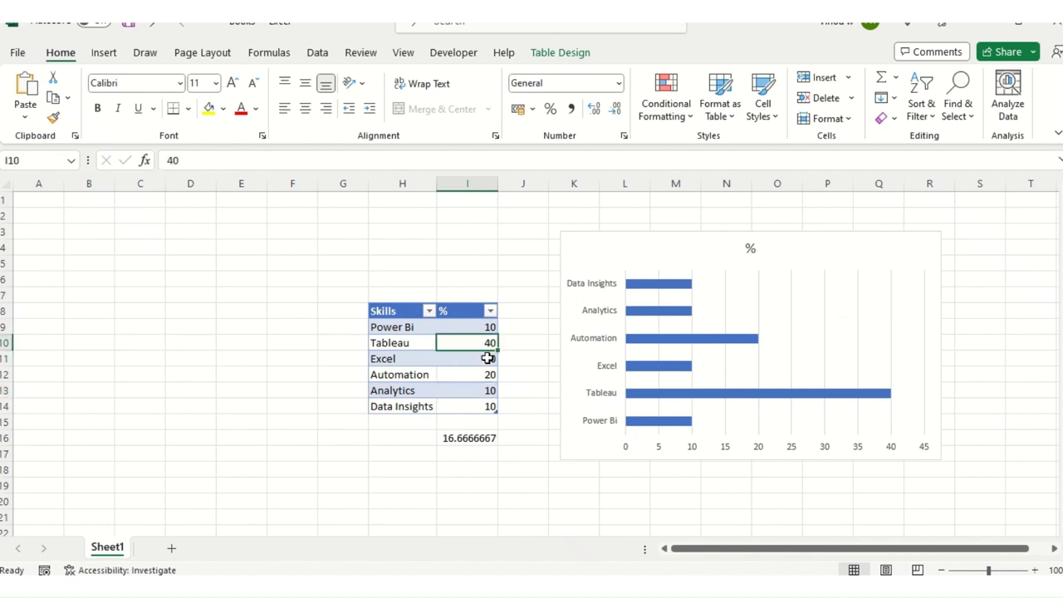
pyautogui.click(482, 328)
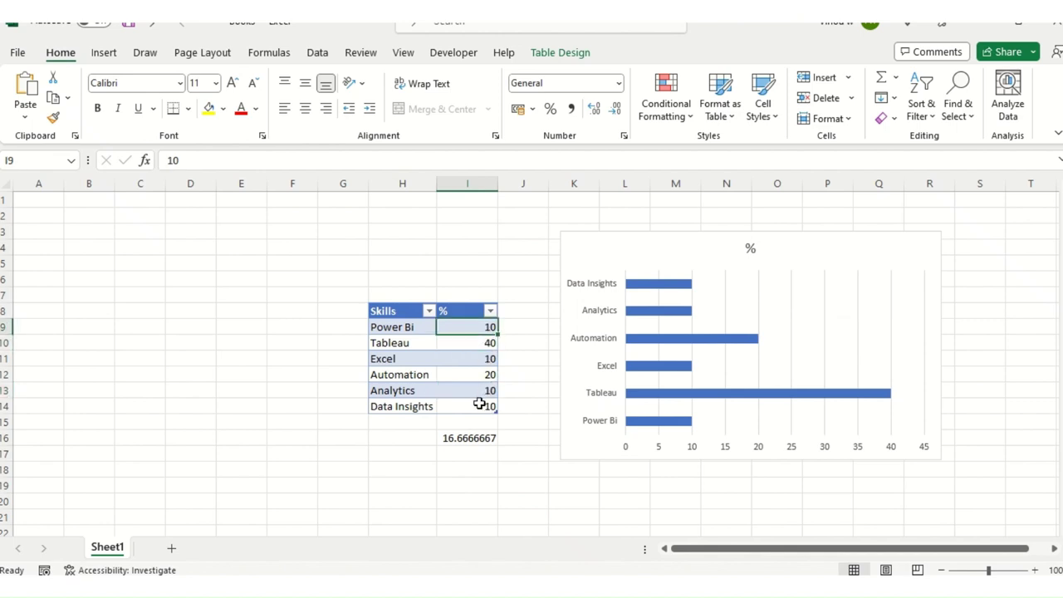
pyautogui.click(479, 405)
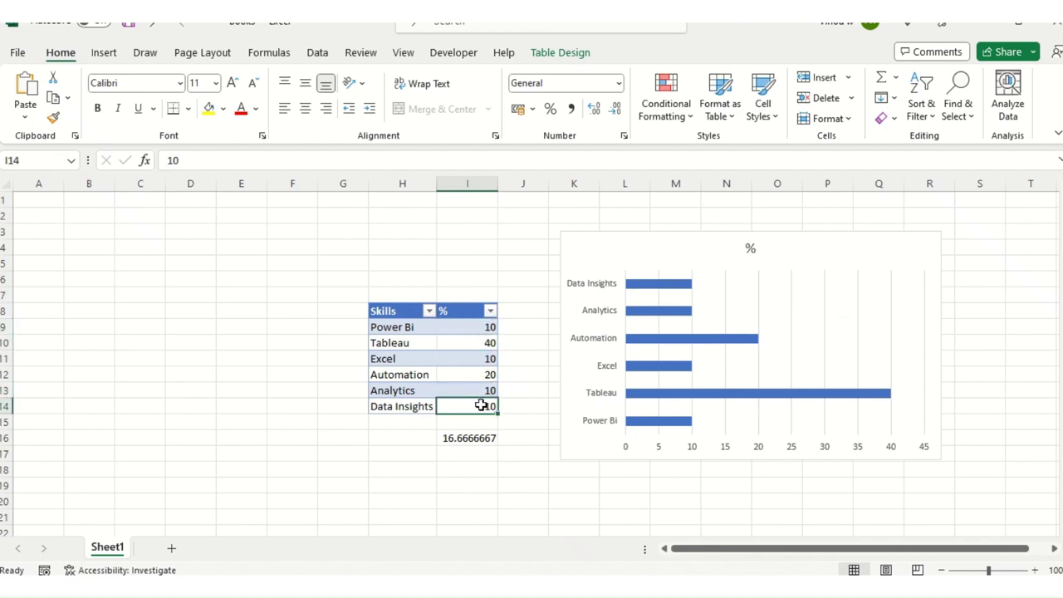
pyautogui.write('15')
pyautogui.click(551, 378)
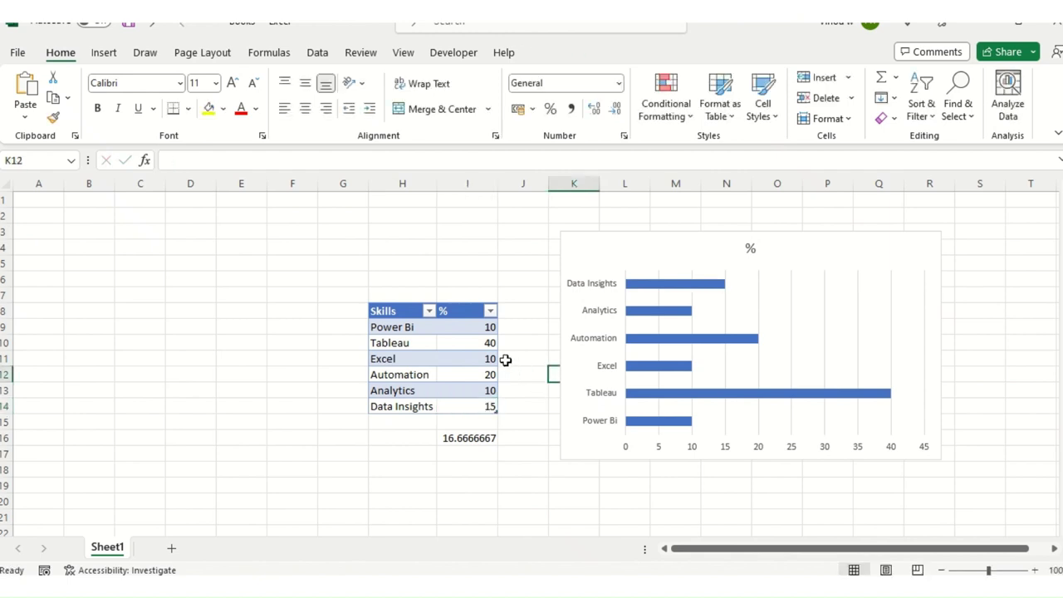
# Step: Check the percentages' total and revise Tableau's value to 35
pyautogui.moveTo(467, 329); pyautogui.dragTo(478, 401)
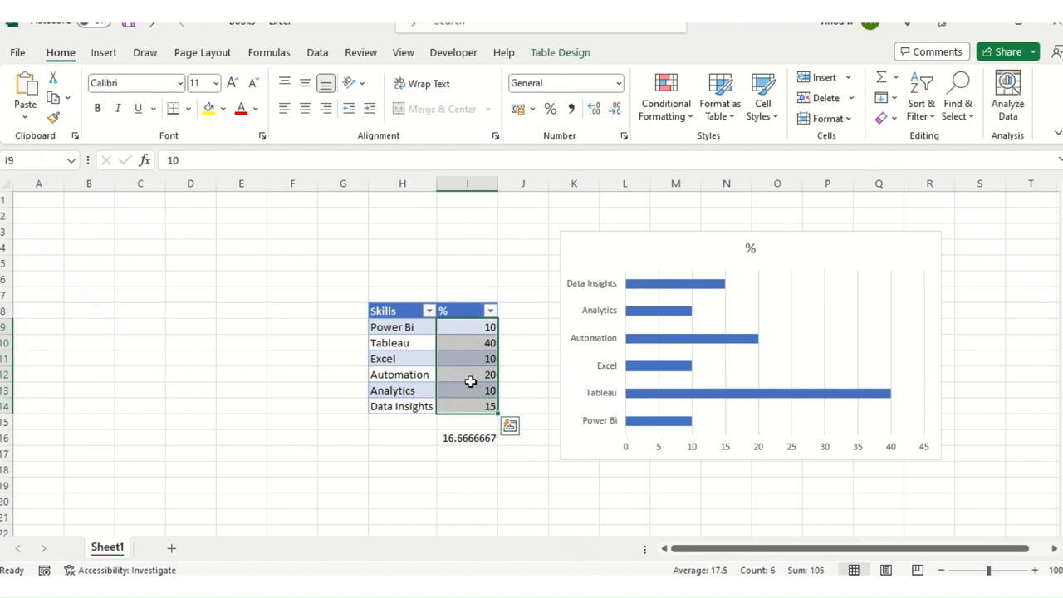
pyautogui.click(475, 374)
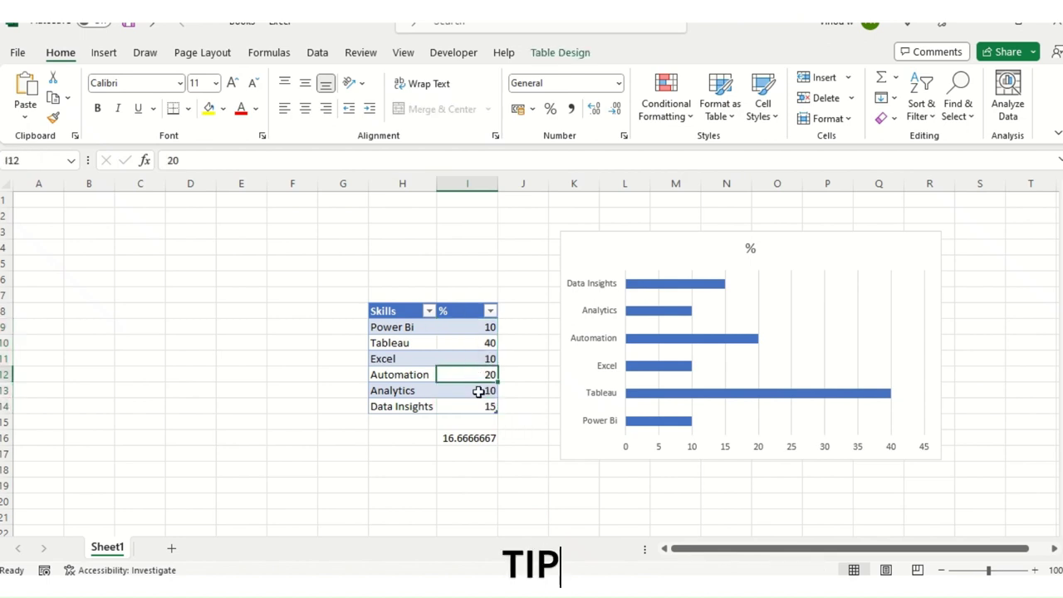
pyautogui.click(486, 360)
pyautogui.press('Up')
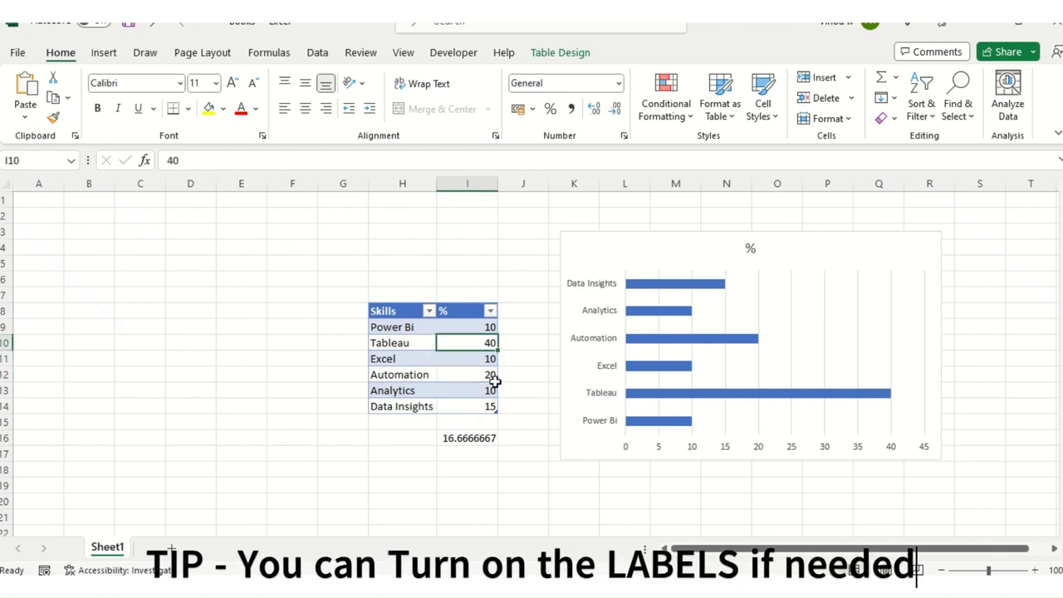
pyautogui.write('35')
pyautogui.click(494, 406)
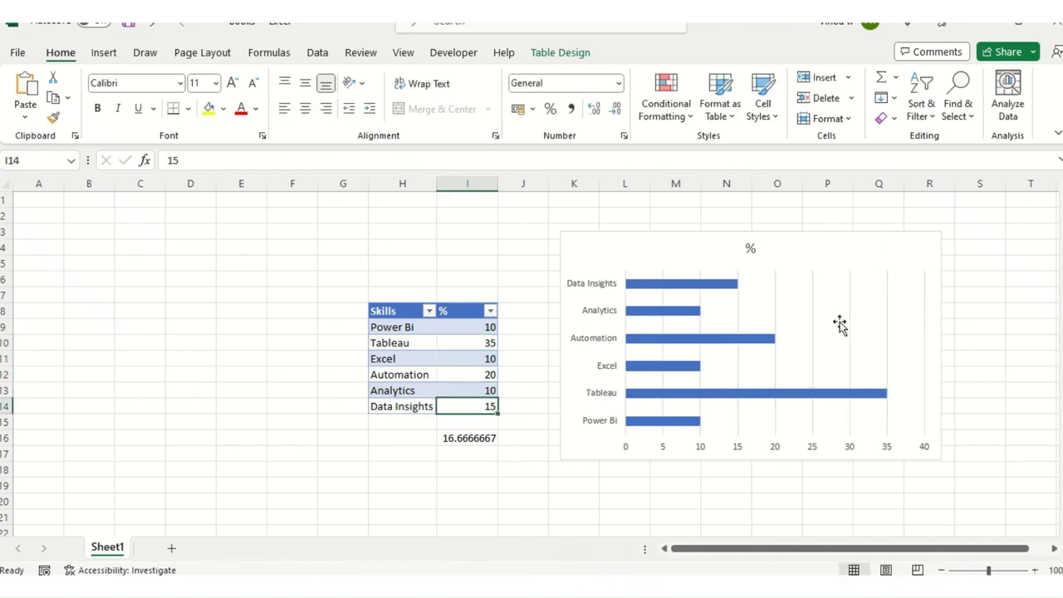
pyautogui.click(848, 235)
pyautogui.click(751, 248)
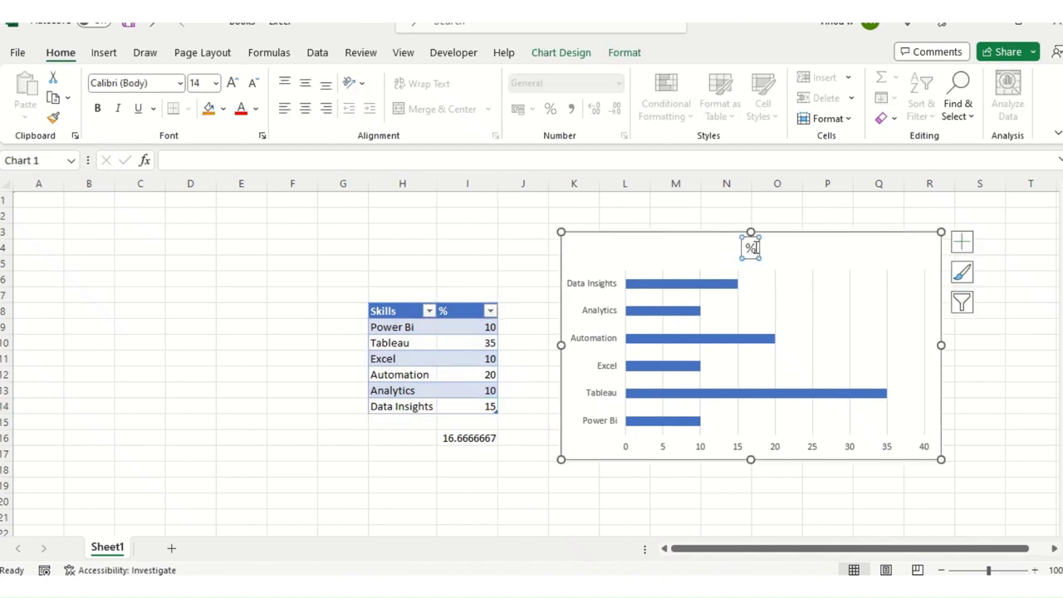
# Step: Title the chart 'skills', move it beside the table, and remove Primary Major Vertical gridlines
pyautogui.doubleClick(750, 248)
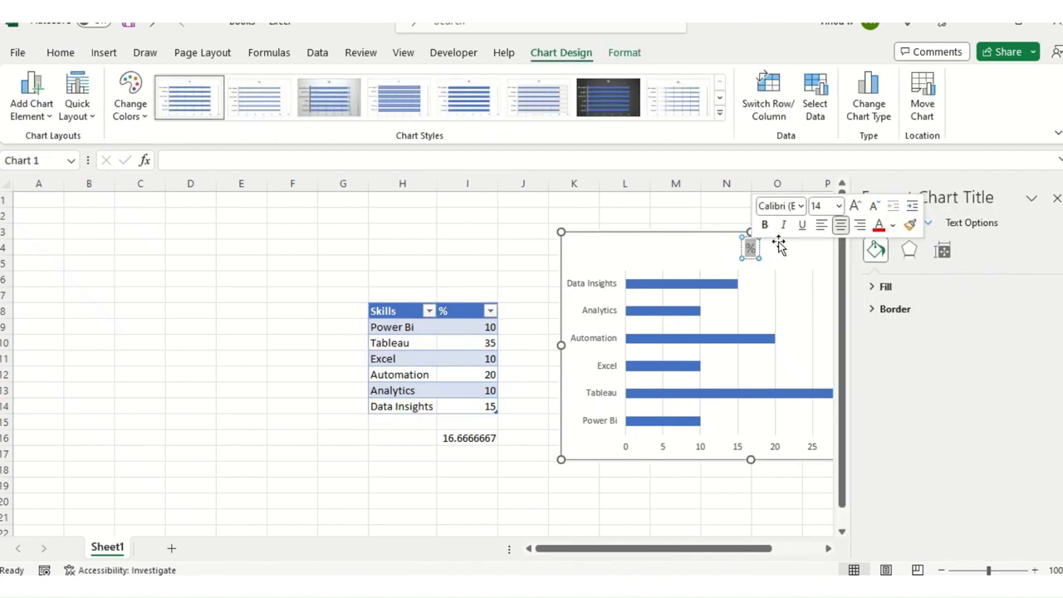
pyautogui.write('skills')
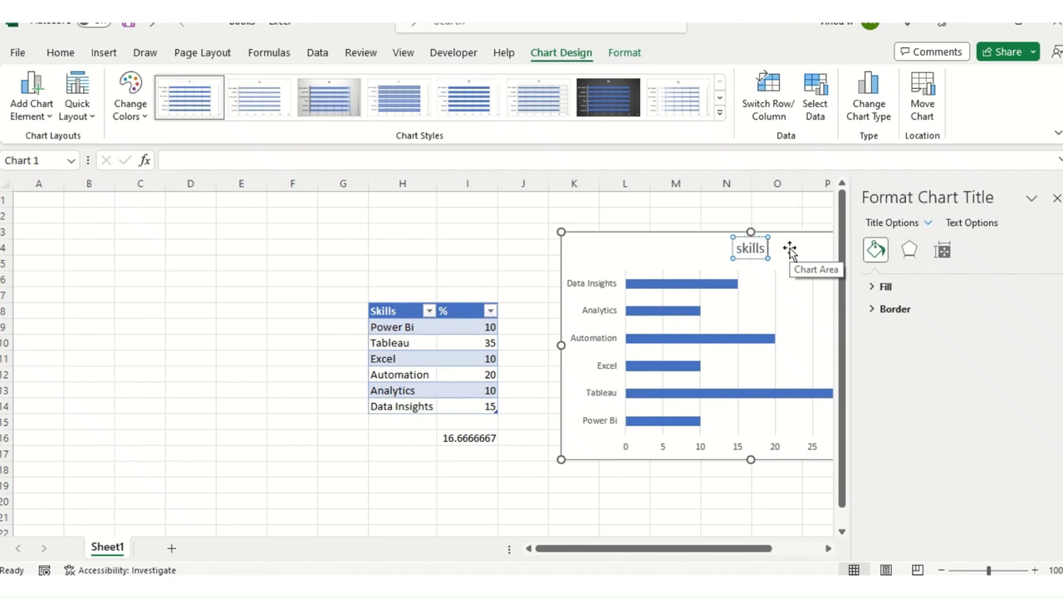
pyautogui.moveTo(660, 244); pyautogui.dragTo(363, 249)
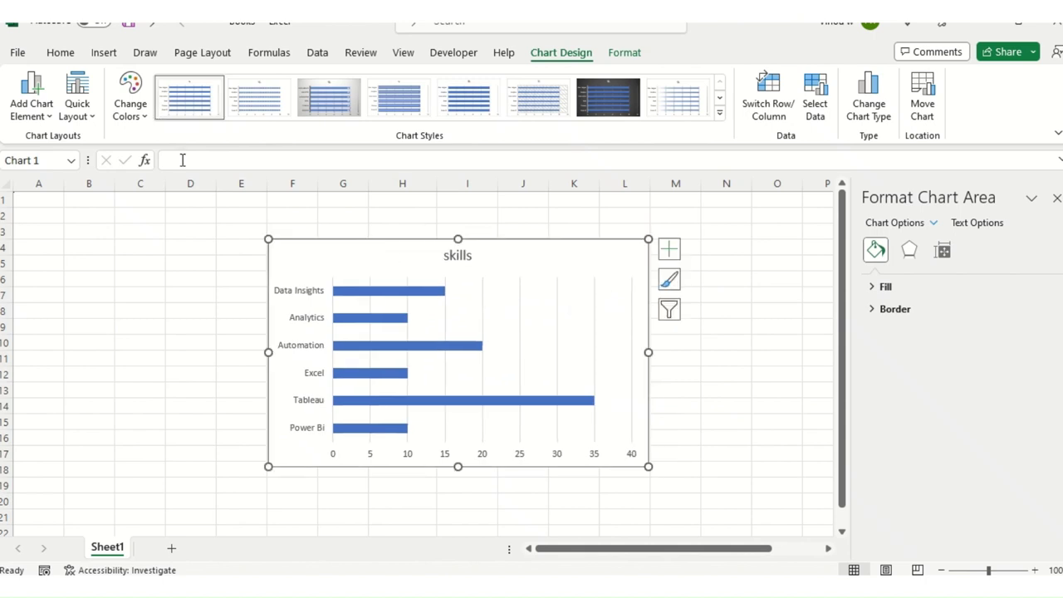
pyautogui.click(669, 249)
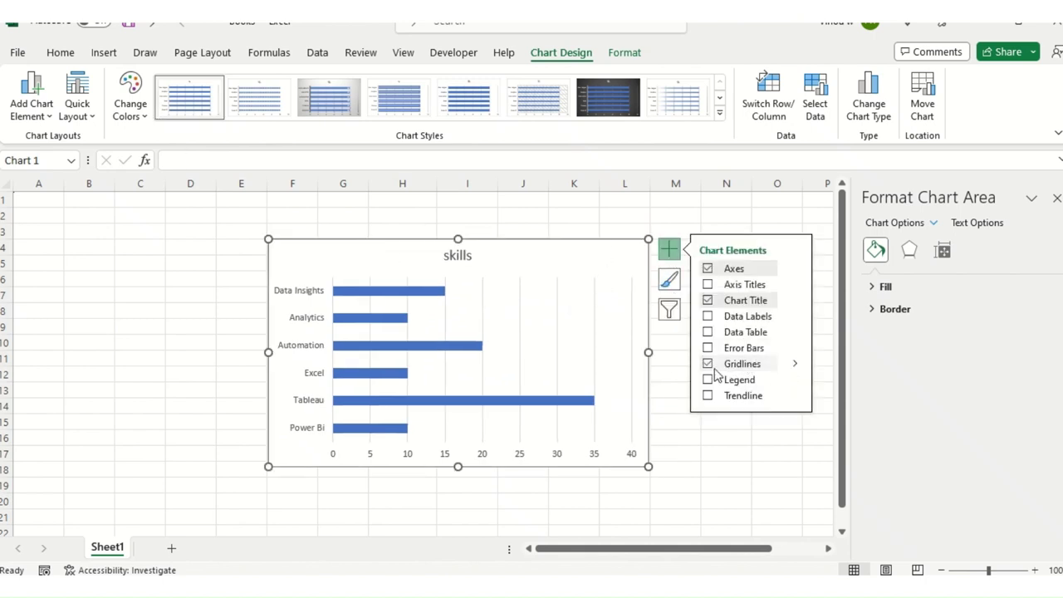
pyautogui.click(797, 367)
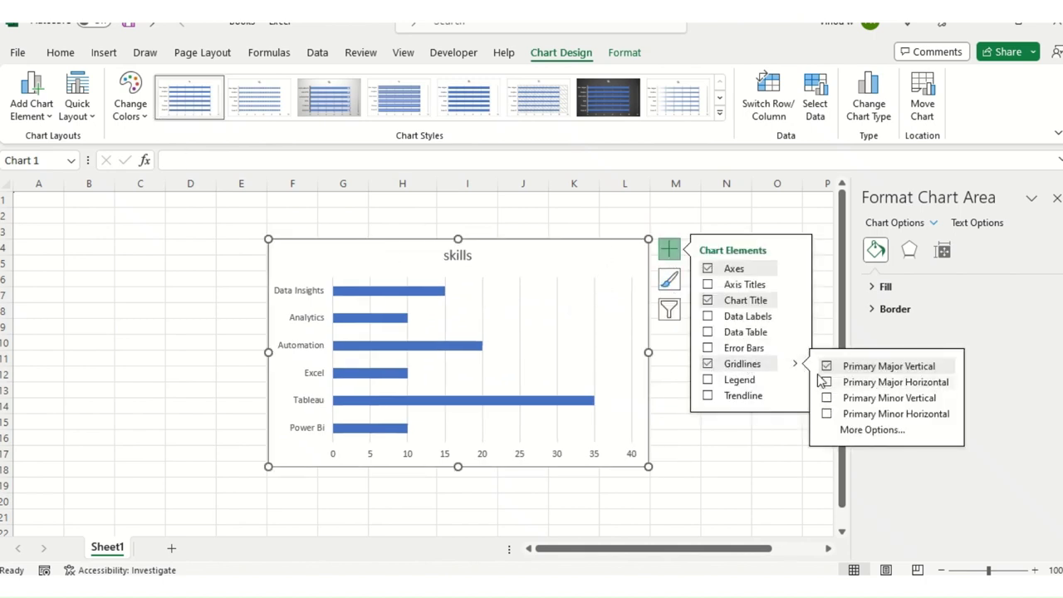
pyautogui.click(826, 367)
pyautogui.click(723, 438)
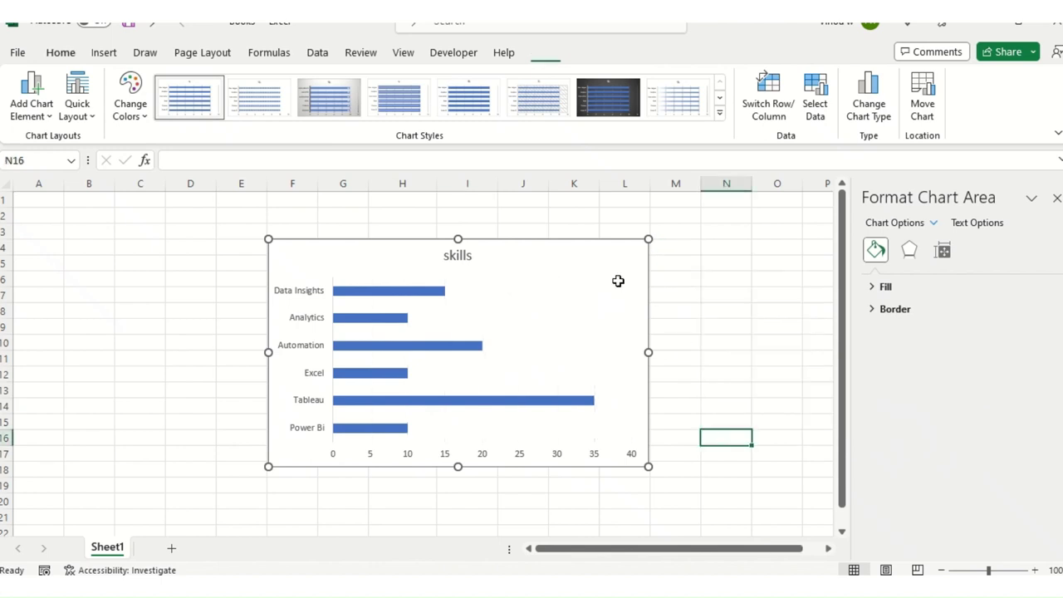
pyautogui.click(577, 249)
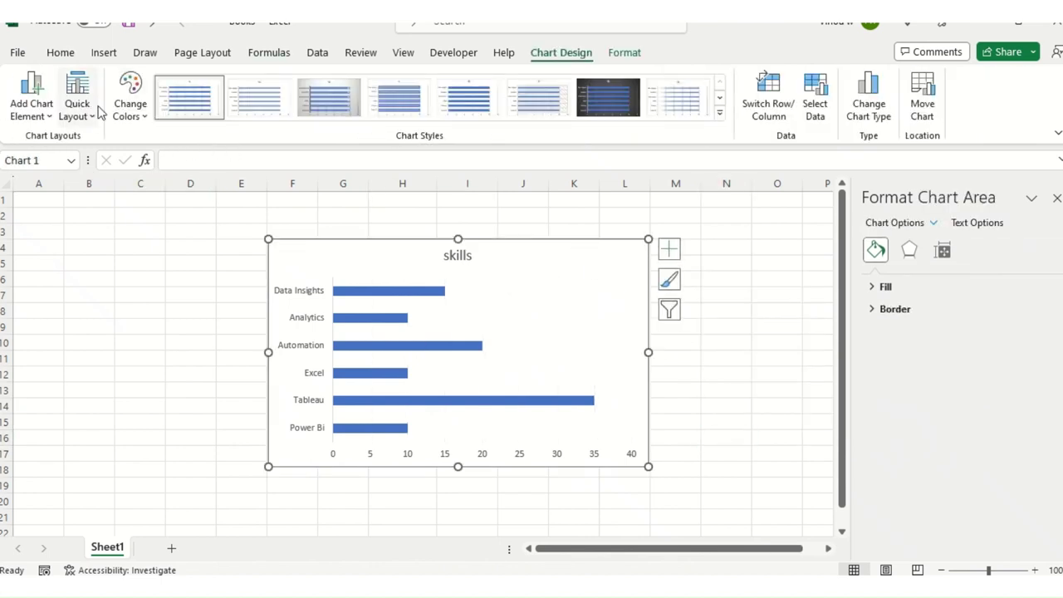
# Step: Colour the bars orange with Colorful Palette 3, then return to the Word résumé
pyautogui.click(131, 104)
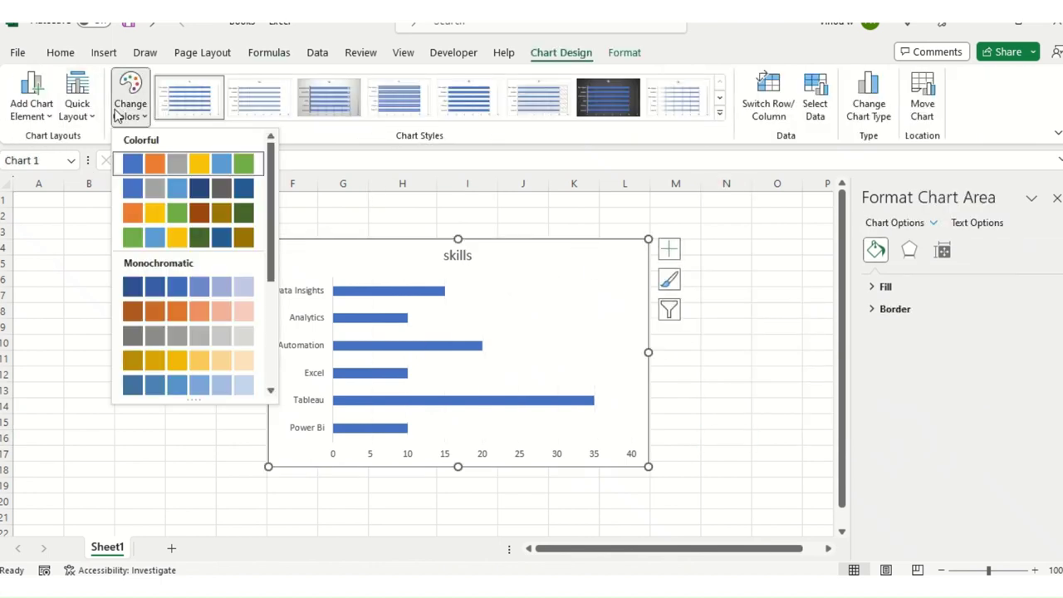
pyautogui.click(224, 215)
pyautogui.rightClick(415, 293)
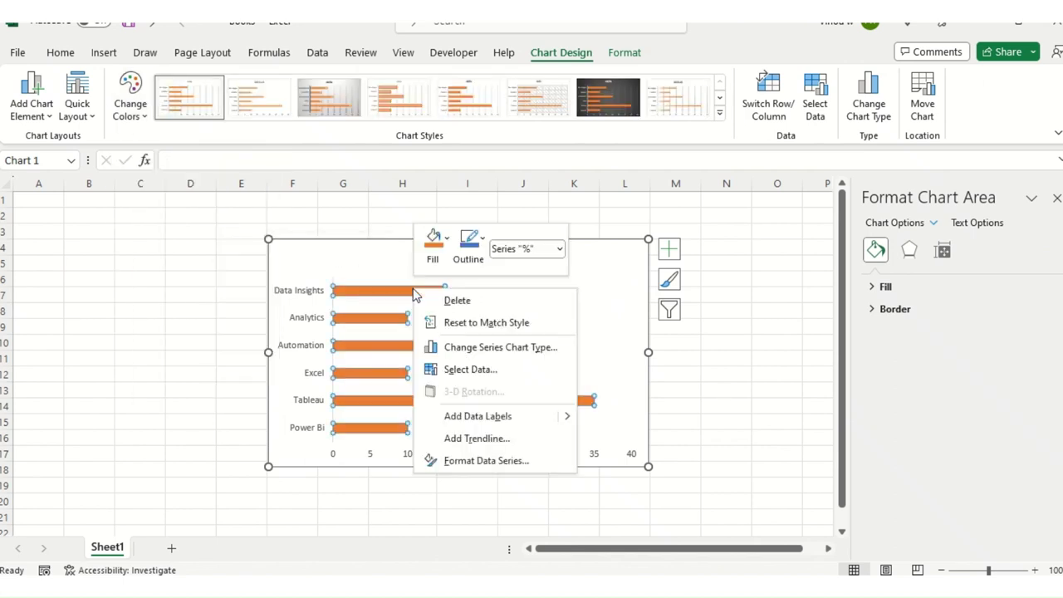
pyautogui.press('Escape')
pyautogui.click(356, 246)
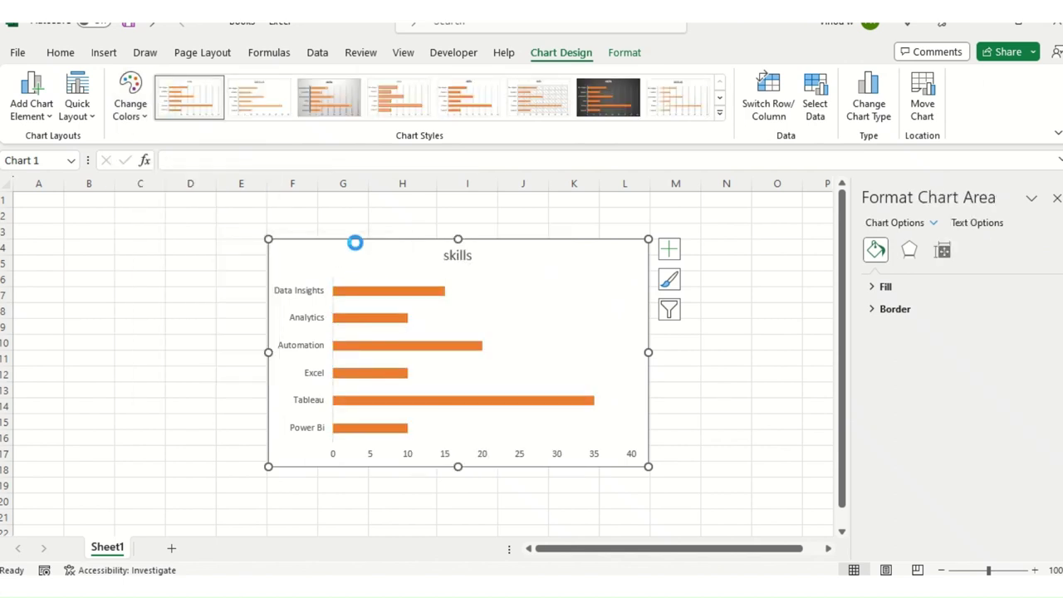
pyautogui.hotkey('alt', 'Tab')
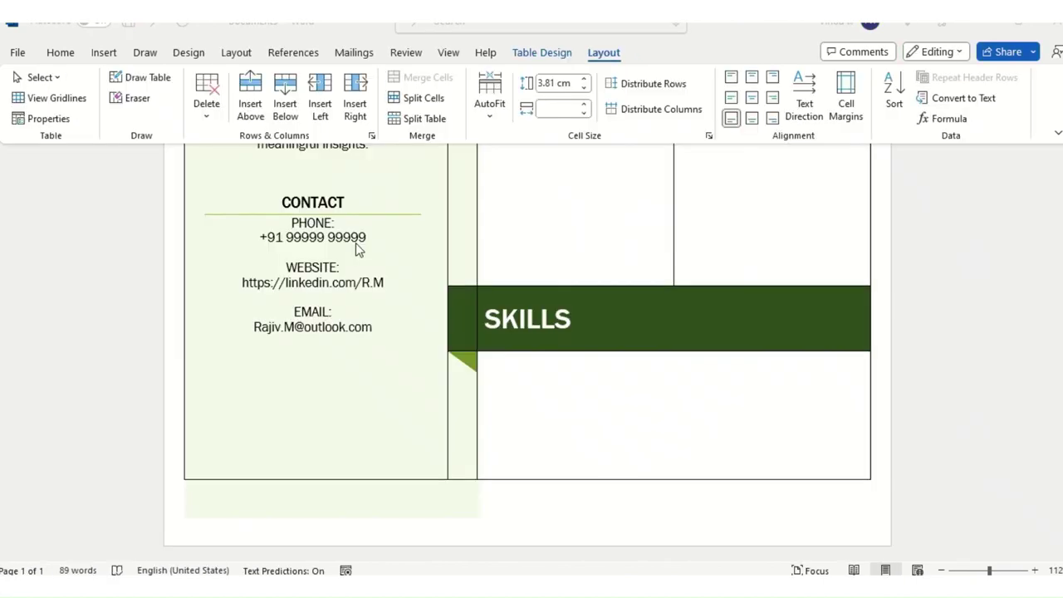
# Step: Paste the skills bar chart into the cell under SKILLS and resize its plot area
pyautogui.moveTo(251, 402); pyautogui.dragTo(425, 417)
pyautogui.click(910, 448)
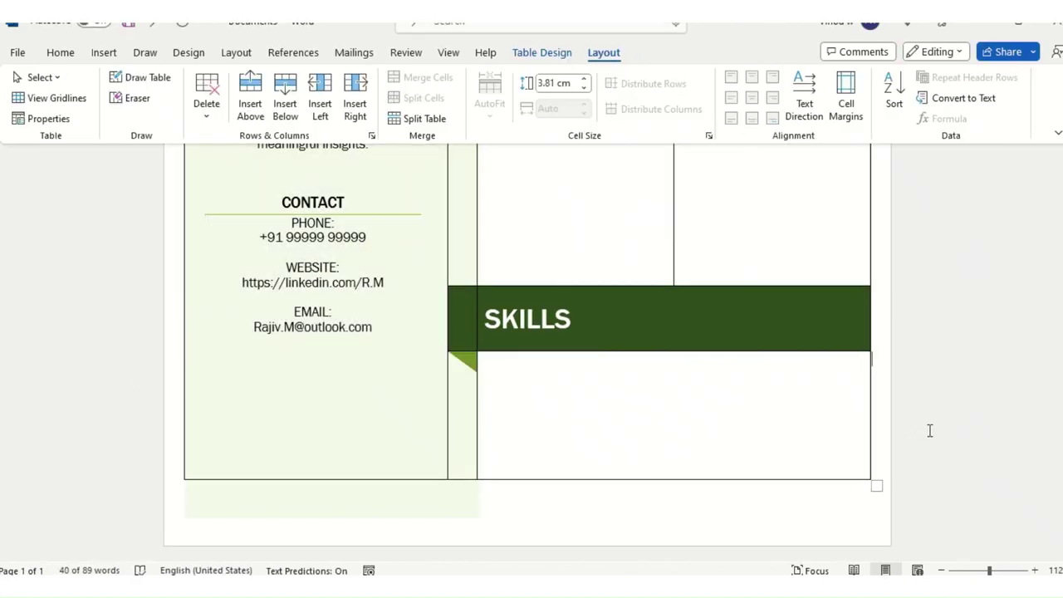
pyautogui.click(595, 377)
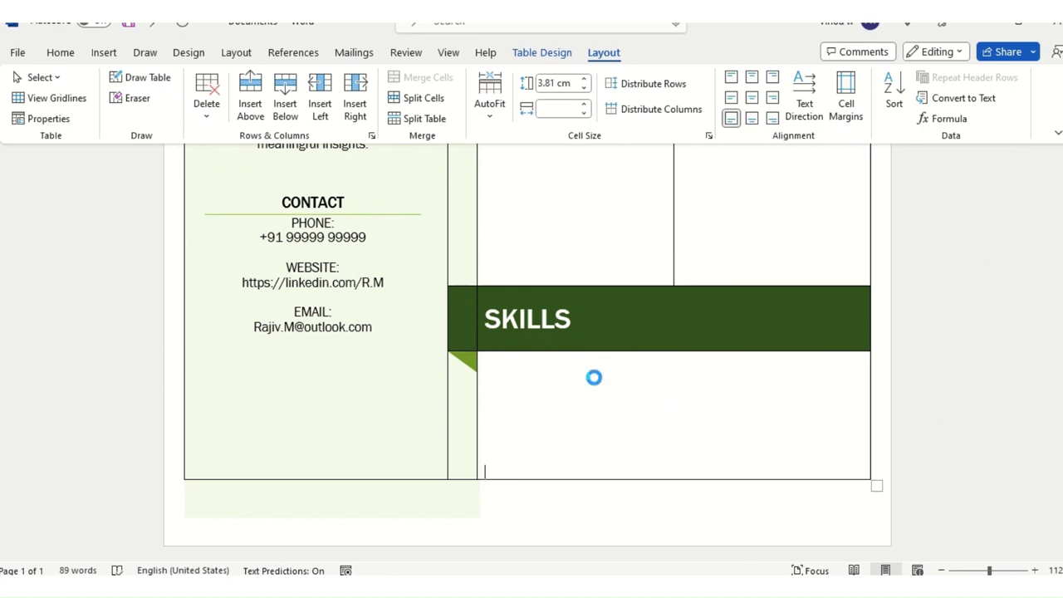
pyautogui.scroll(3, 618, 446)
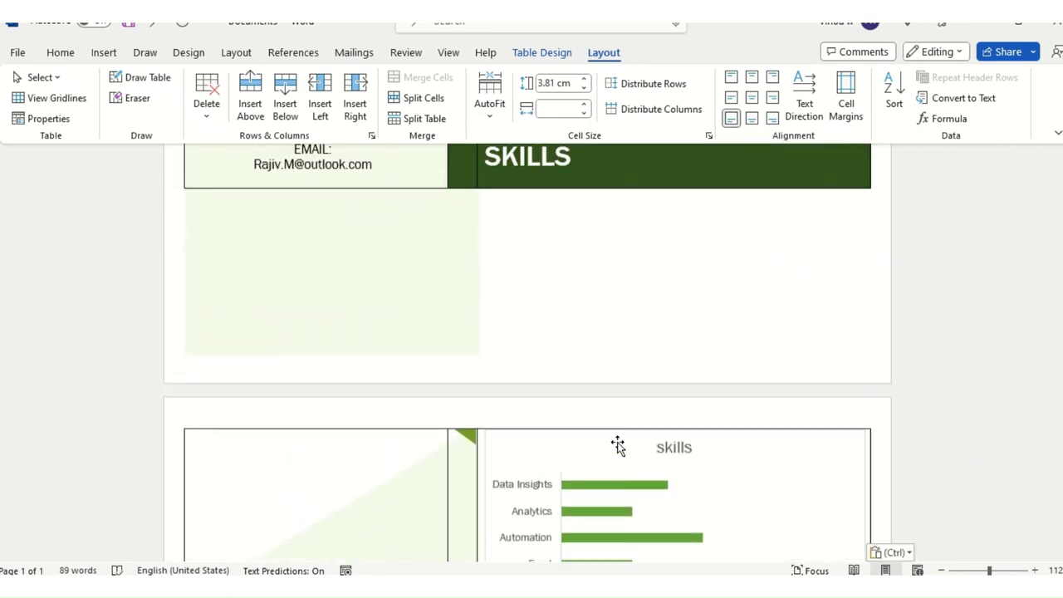
pyautogui.scroll(2, 620, 441)
pyautogui.scroll(-5, 612, 443)
pyautogui.click(795, 425)
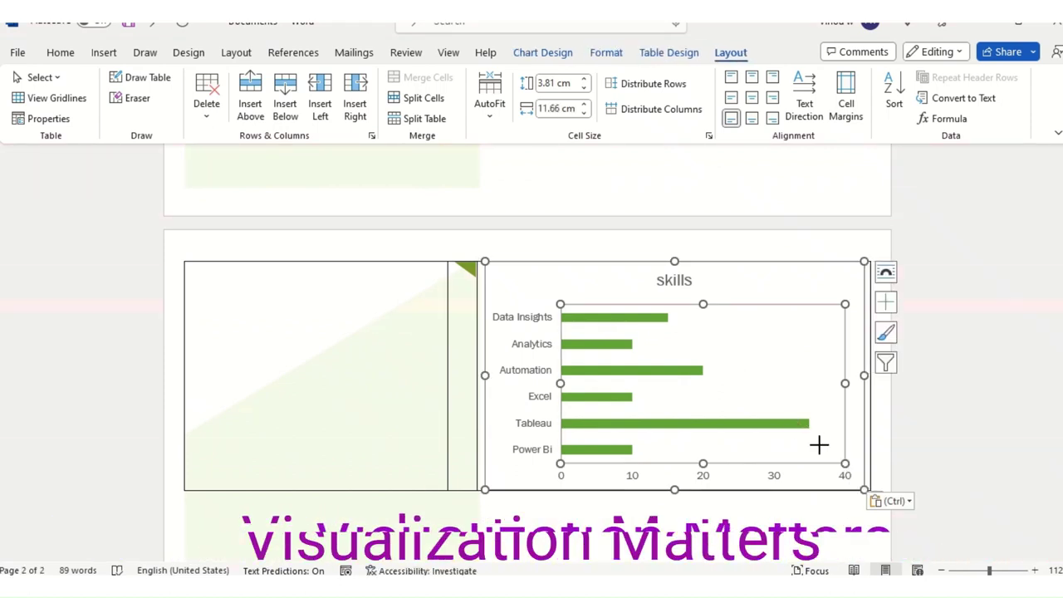
pyautogui.moveTo(845, 463); pyautogui.dragTo(826, 468)
# Step: Add blank lines in the empty cell above SKILLS until the heading moves to page 2
pyautogui.scroll(3, 803, 482)
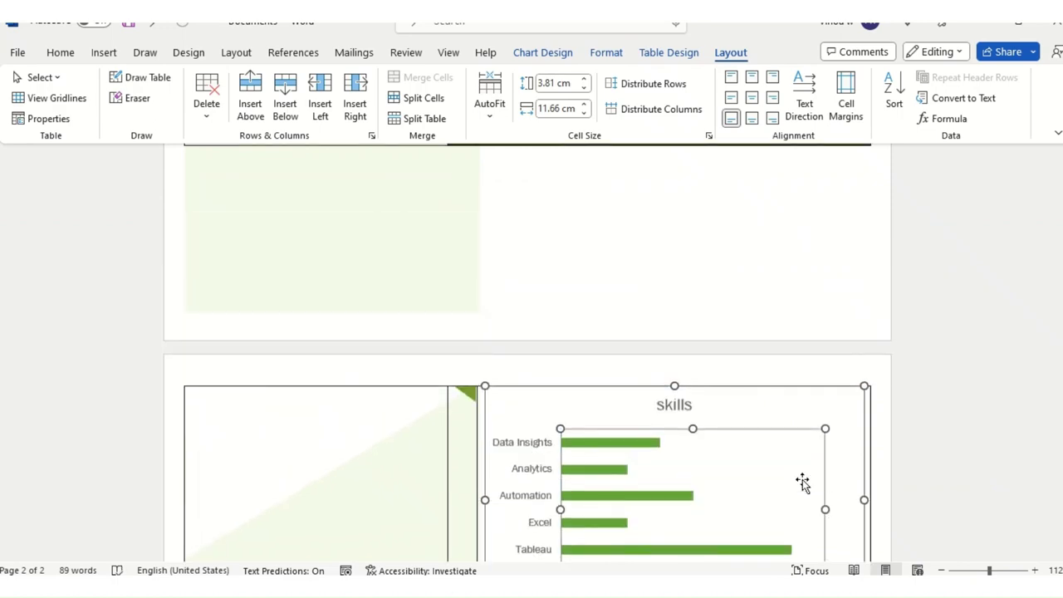
pyautogui.scroll(8, 802, 482)
pyautogui.doubleClick(600, 341)
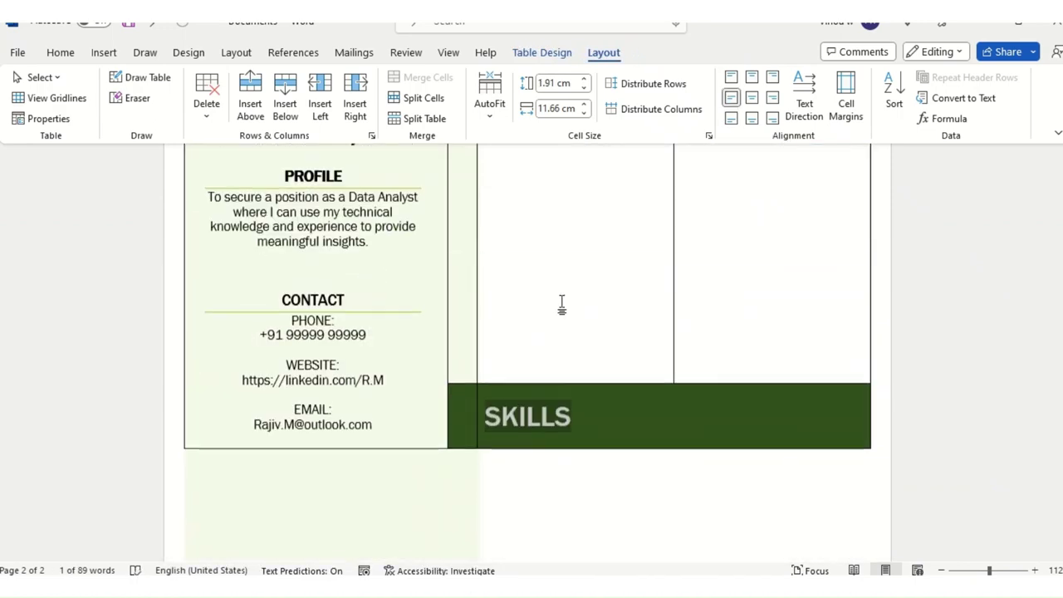
pyautogui.scroll(2, 570, 394)
pyautogui.click(570, 394)
pyautogui.scroll(2, 569, 394)
pyautogui.scroll(-5, 570, 394)
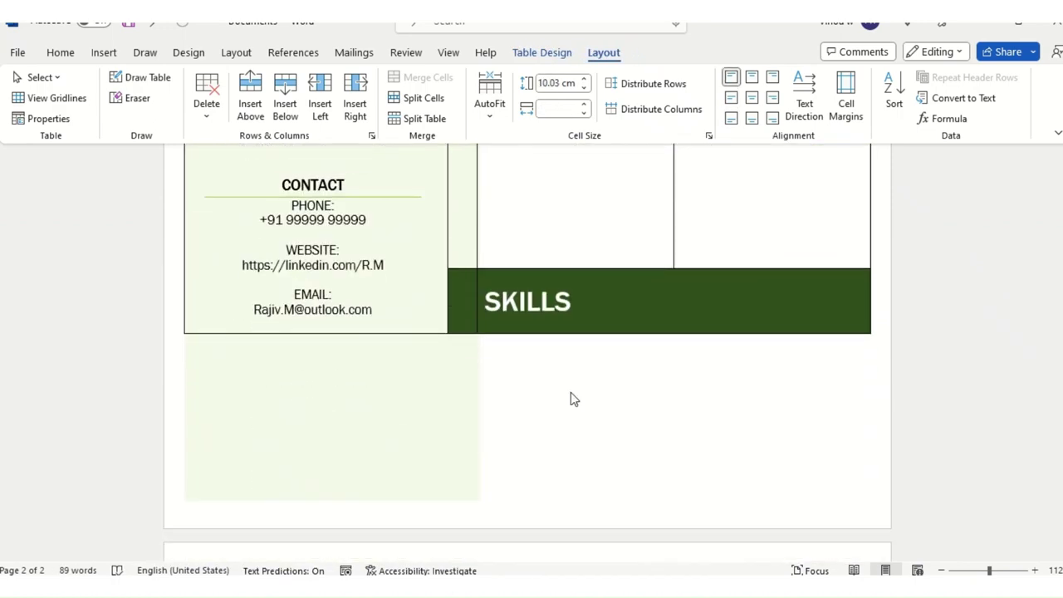
pyautogui.scroll(4, 571, 392)
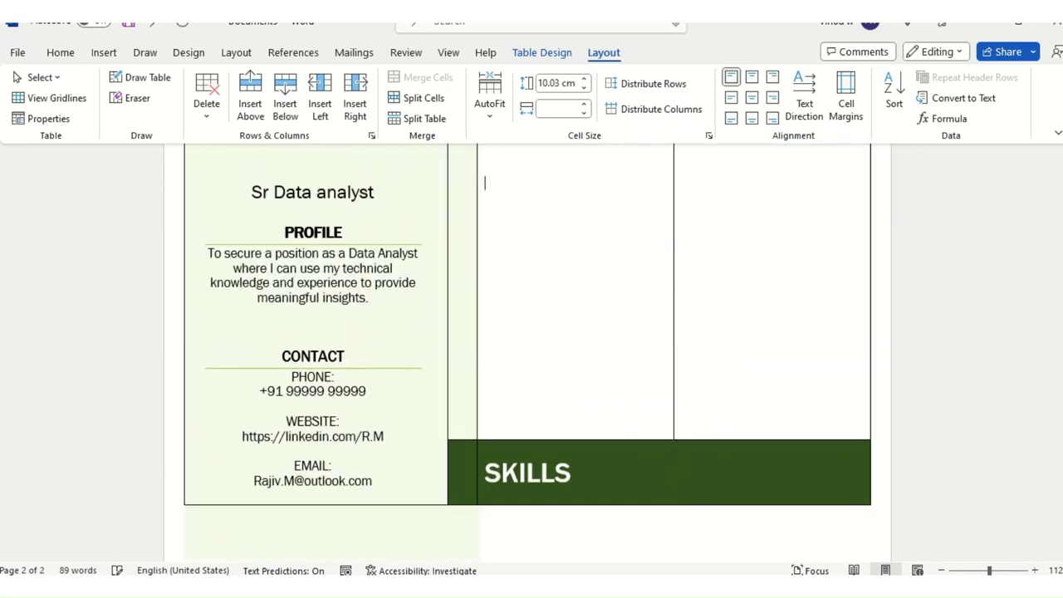
pyautogui.press('Return')
pyautogui.press('Return')
pyautogui.press('Return')
pyautogui.press('Return')
pyautogui.press('Return')
pyautogui.press('Return')
pyautogui.press('Return')
pyautogui.press('Return')
pyautogui.press('Return')
pyautogui.press('Return')
pyautogui.press('Return')
pyautogui.press('Return')
pyautogui.press('Return')
pyautogui.press('Return')
pyautogui.press('Return')
pyautogui.press('Return')
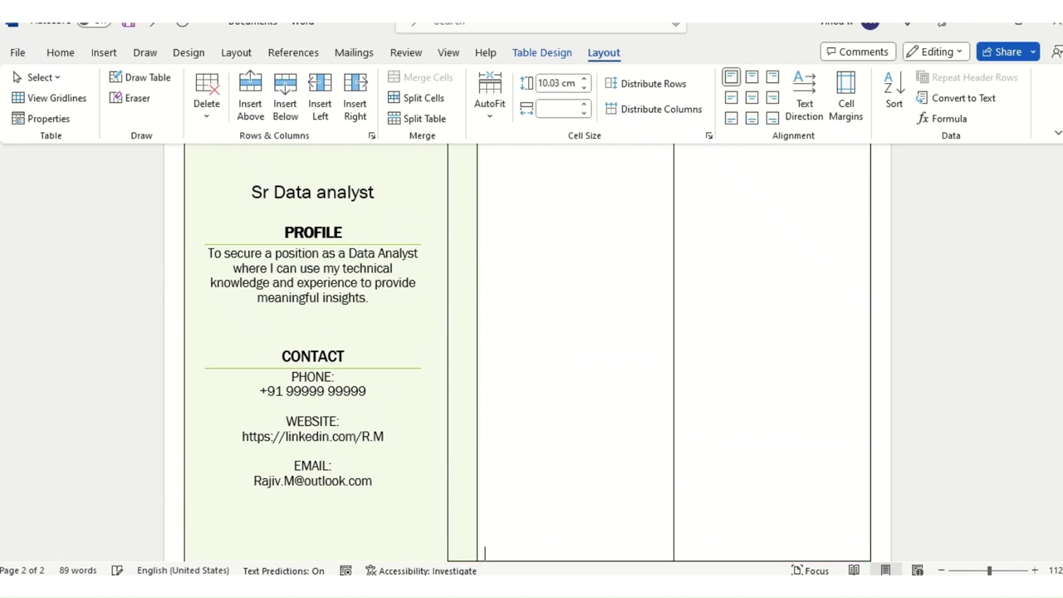
pyautogui.scroll(-3, 590, 396)
pyautogui.scroll(-4, 582, 332)
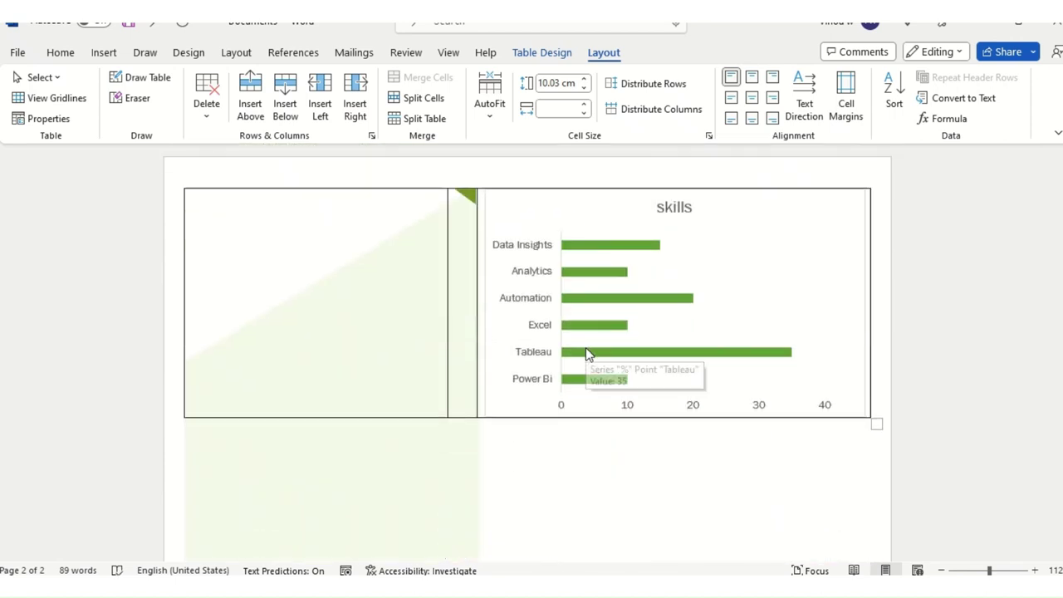
pyautogui.scroll(3, 586, 348)
pyautogui.press('Return')
pyautogui.press('Return')
pyautogui.press('Return')
pyautogui.press('Return')
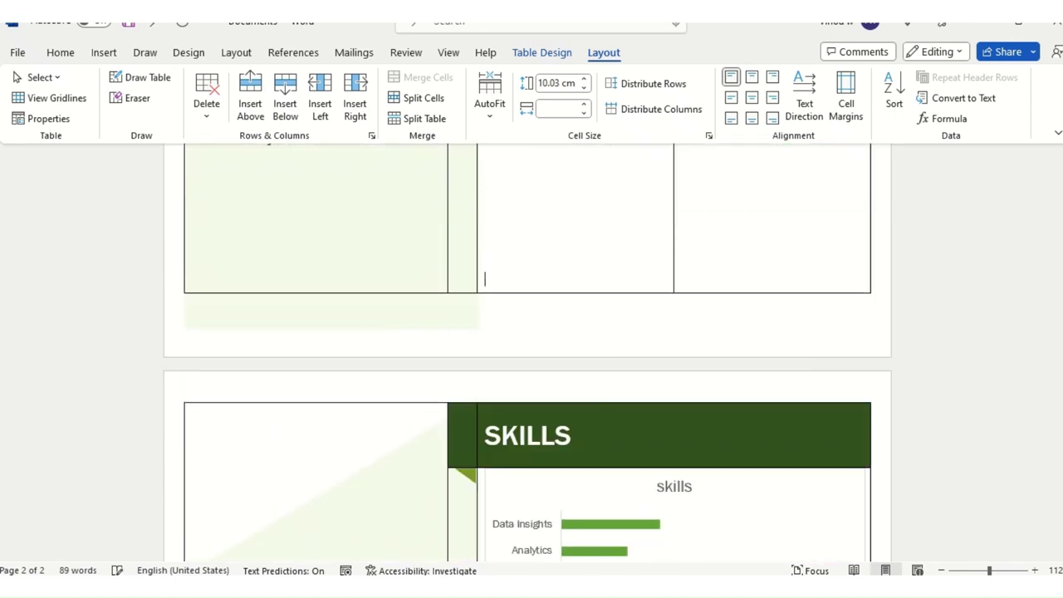
pyautogui.scroll(-3, 591, 402)
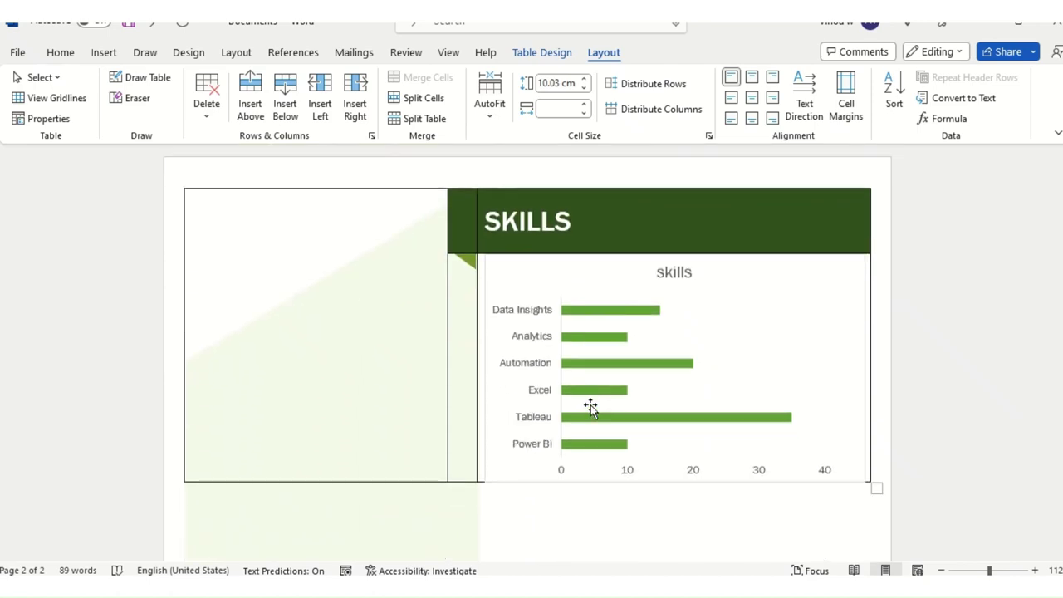
pyautogui.scroll(8, 597, 411)
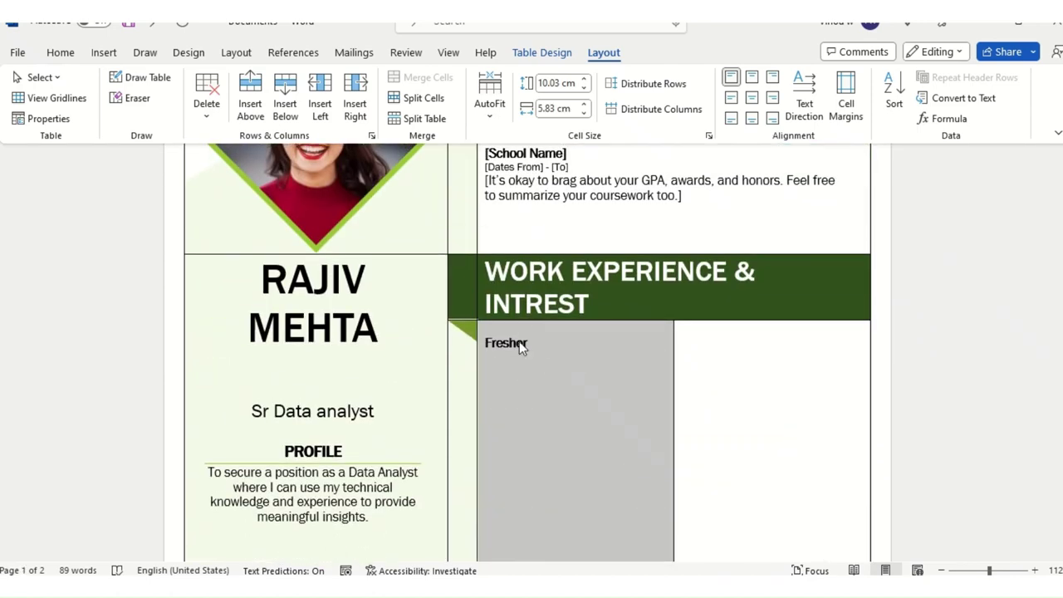
# Step: Clear the selection under Fresher and reselect the pasted skills chart on page 2
pyautogui.click(552, 365)
pyautogui.scroll(-6, 574, 354)
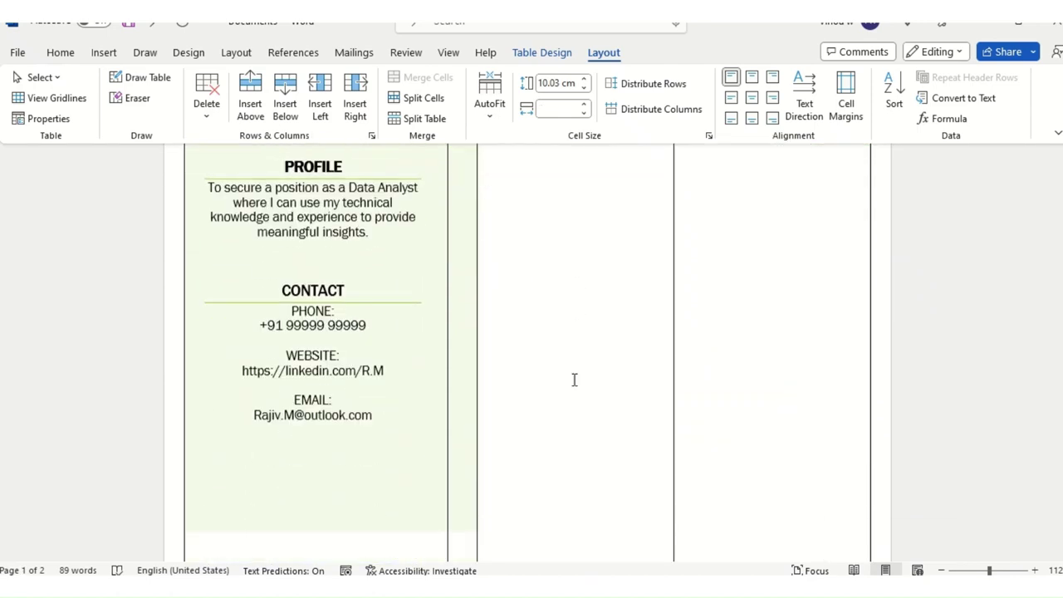
pyautogui.scroll(-3, 580, 391)
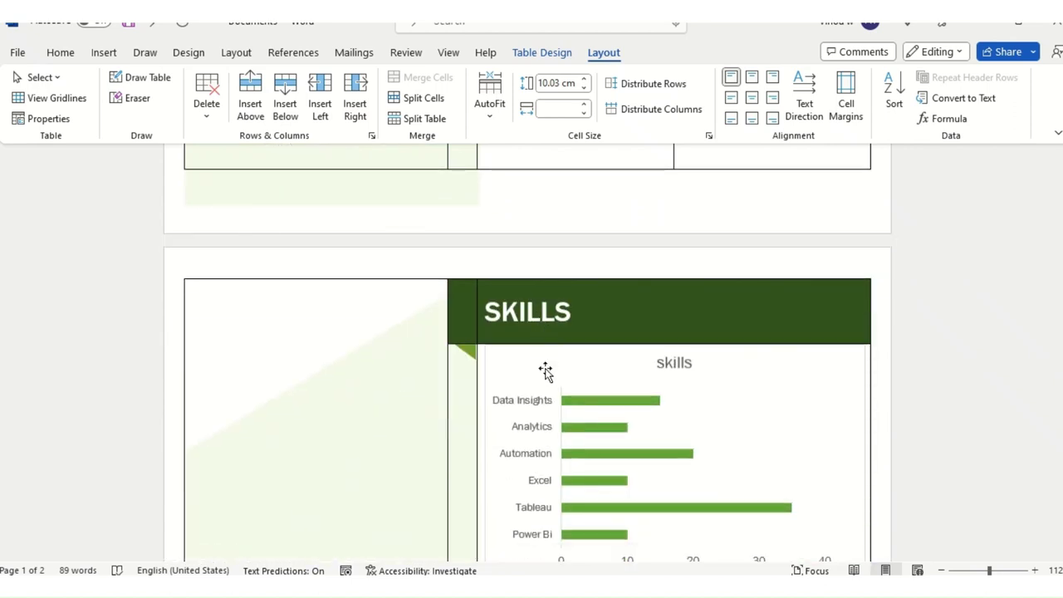
pyautogui.scroll(-1, 554, 422)
pyautogui.scroll(-1, 553, 422)
pyautogui.scroll(4, 551, 423)
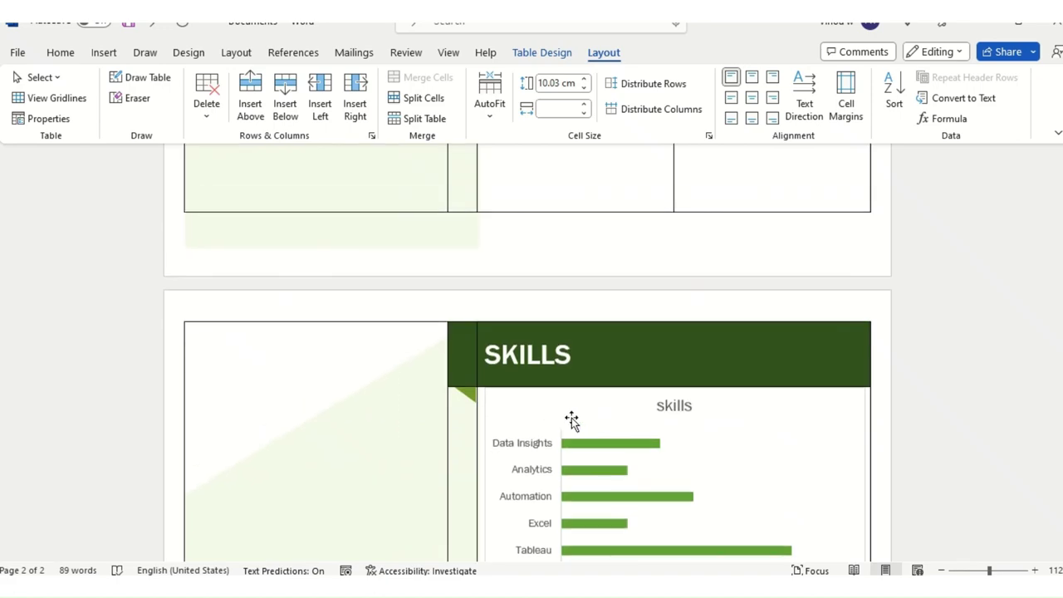
pyautogui.scroll(-3, 570, 420)
pyautogui.click(735, 349)
pyautogui.hotkey('alt', 'Tab')
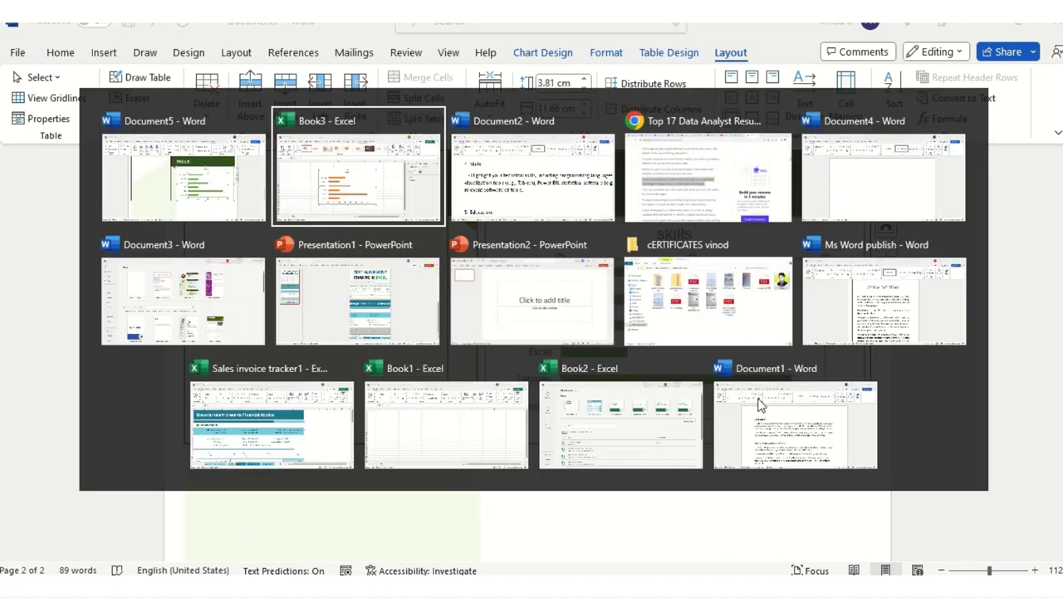
pyautogui.hotkey('alt', 'Tab')
pyautogui.scroll(-3, 522, 406)
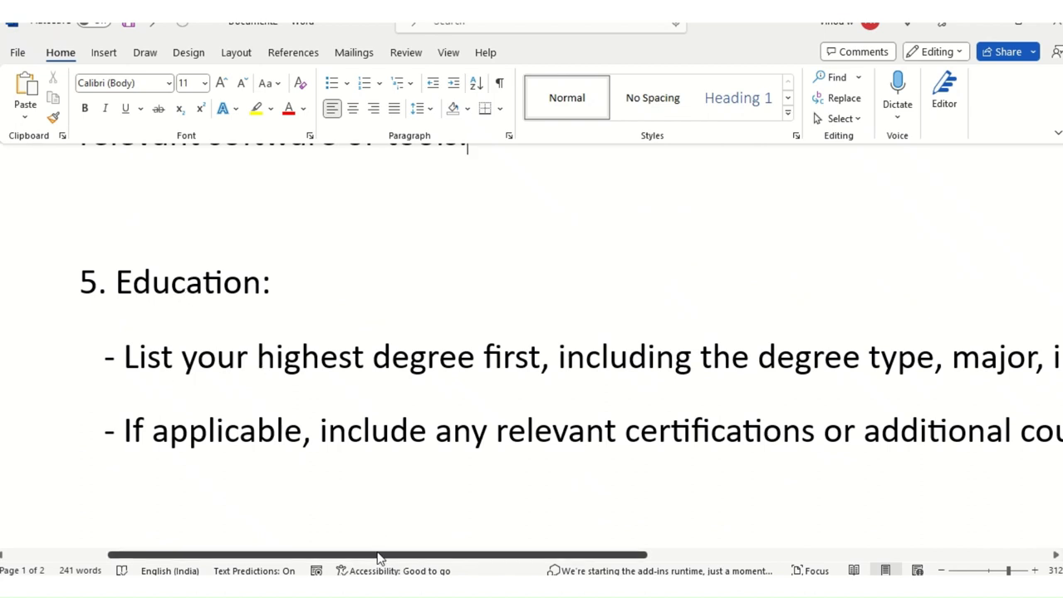
pyautogui.moveTo(385, 556); pyautogui.dragTo(383, 551)
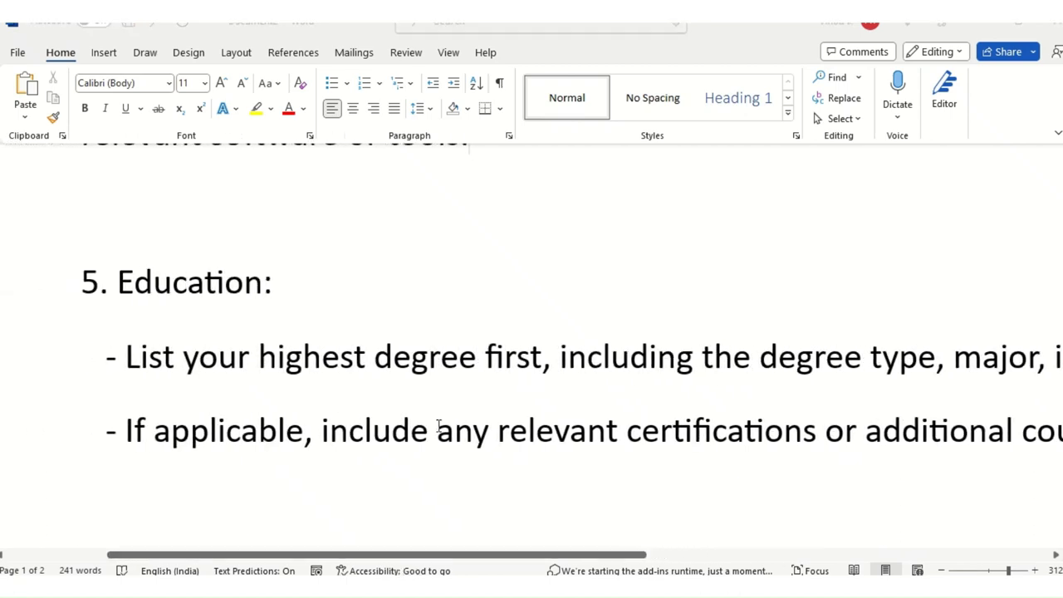
pyautogui.hotkey('alt', 'Tab')
pyautogui.scroll(5, 677, 328)
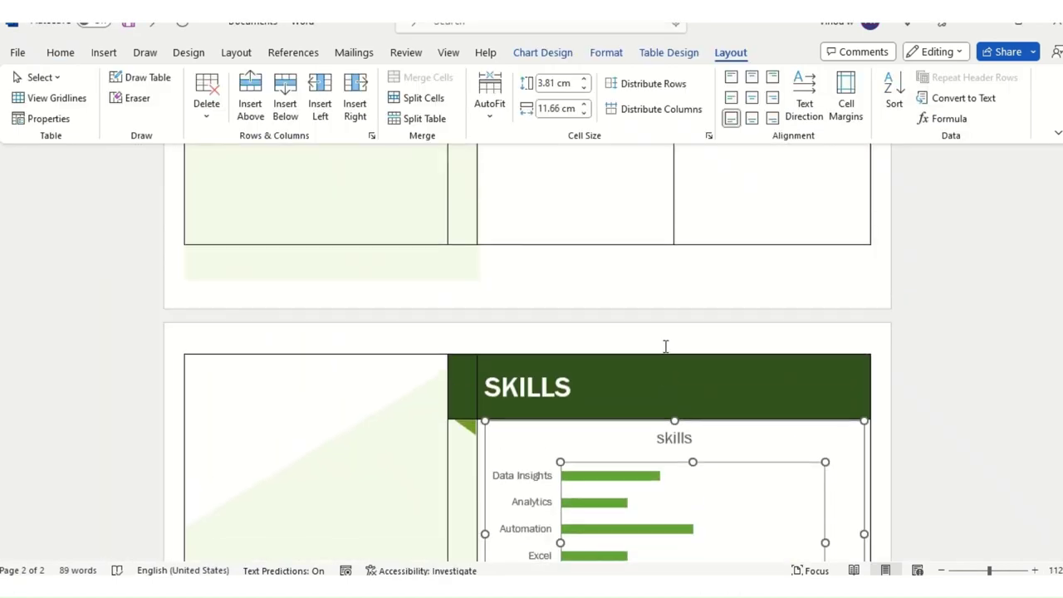
# Step: Delete the second School Name entry's "[It's okay to brag…]" description paragraph
pyautogui.scroll(10, 665, 346)
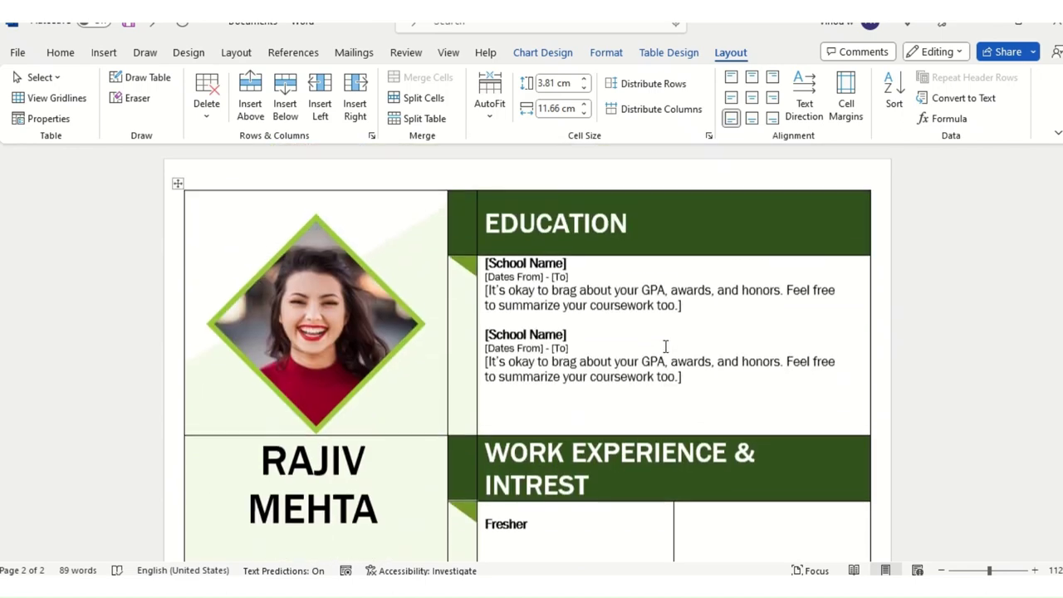
pyautogui.tripleClick(725, 387)
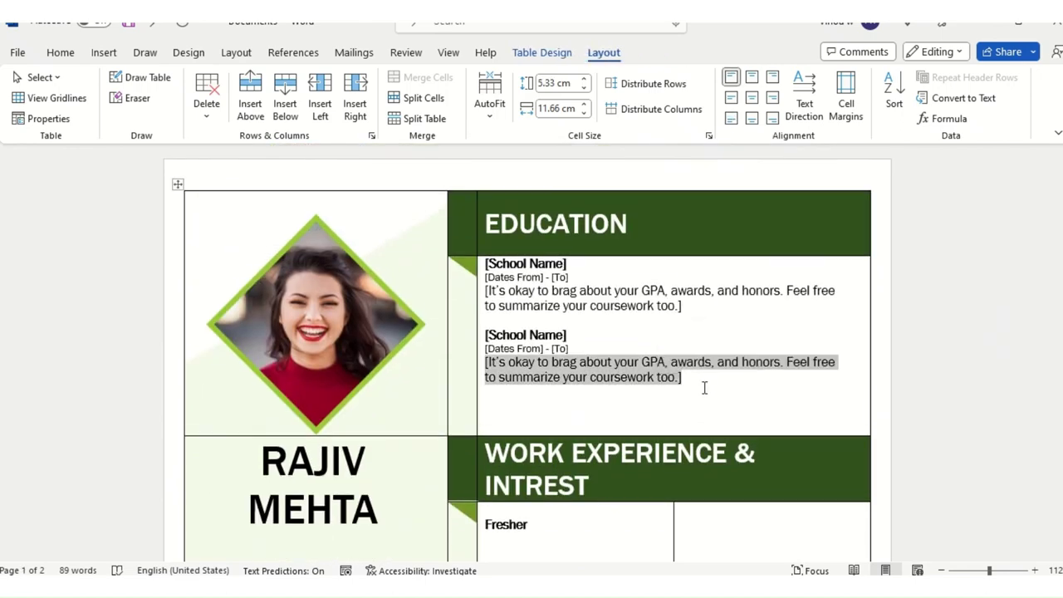
pyautogui.doubleClick(557, 214)
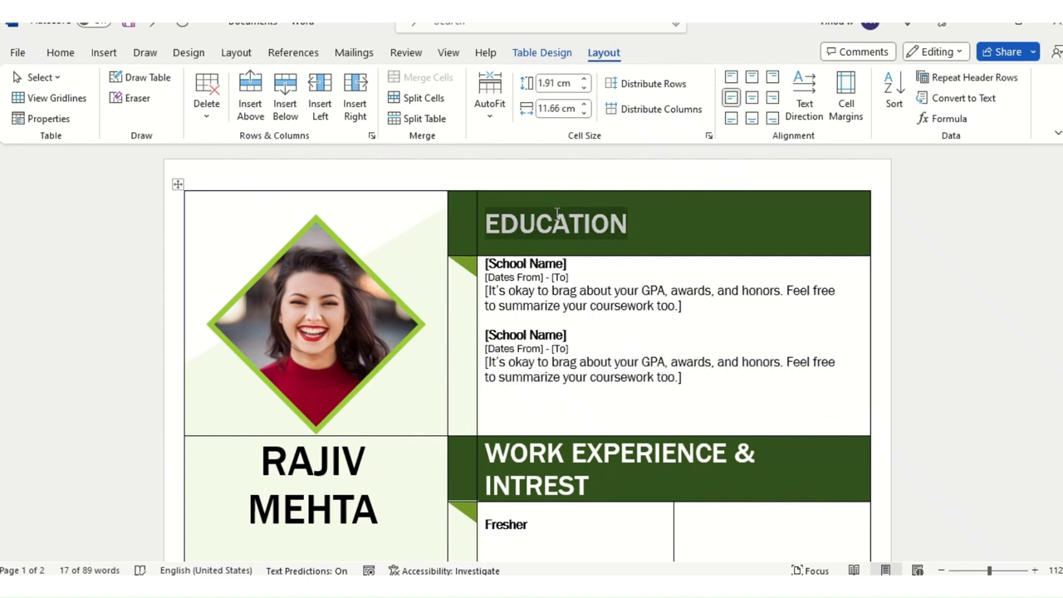
pyautogui.tripleClick(705, 362)
pyautogui.click(657, 332)
pyautogui.tripleClick(717, 381)
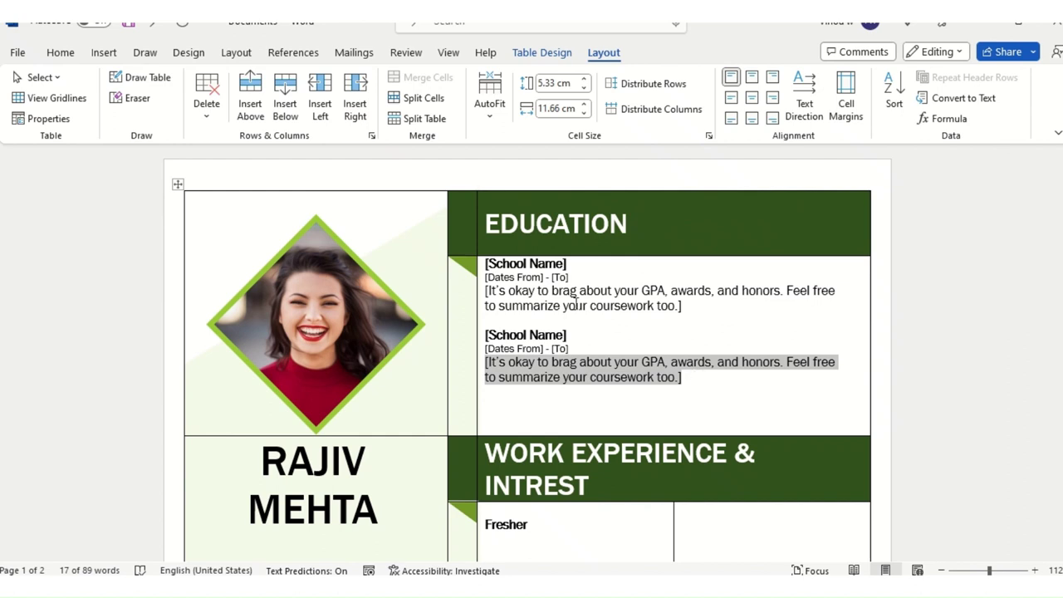
pyautogui.click(495, 266)
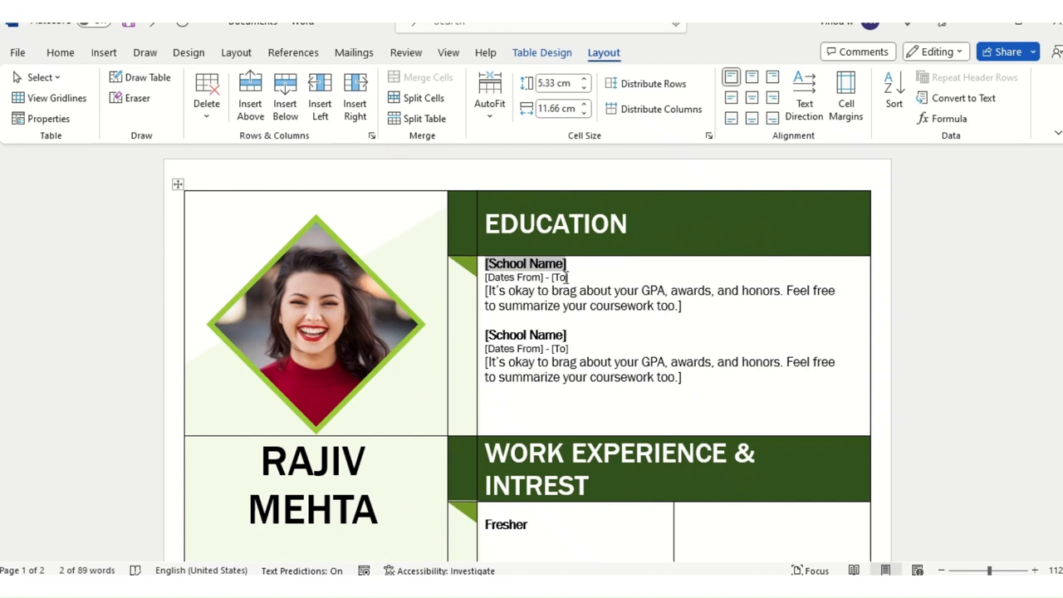
pyautogui.moveTo(493, 291); pyautogui.dragTo(709, 316)
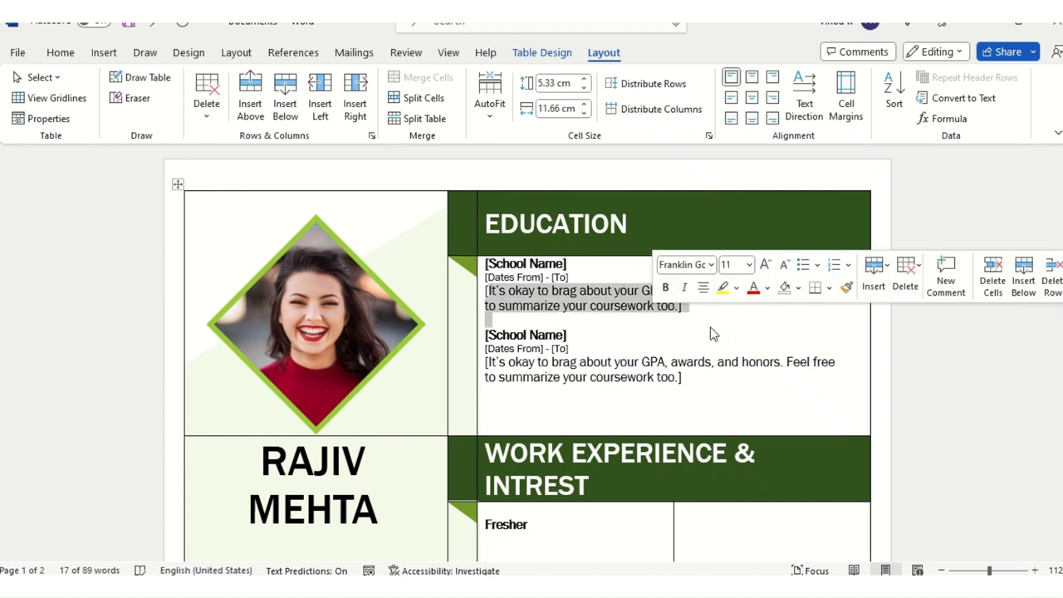
pyautogui.tripleClick(711, 375)
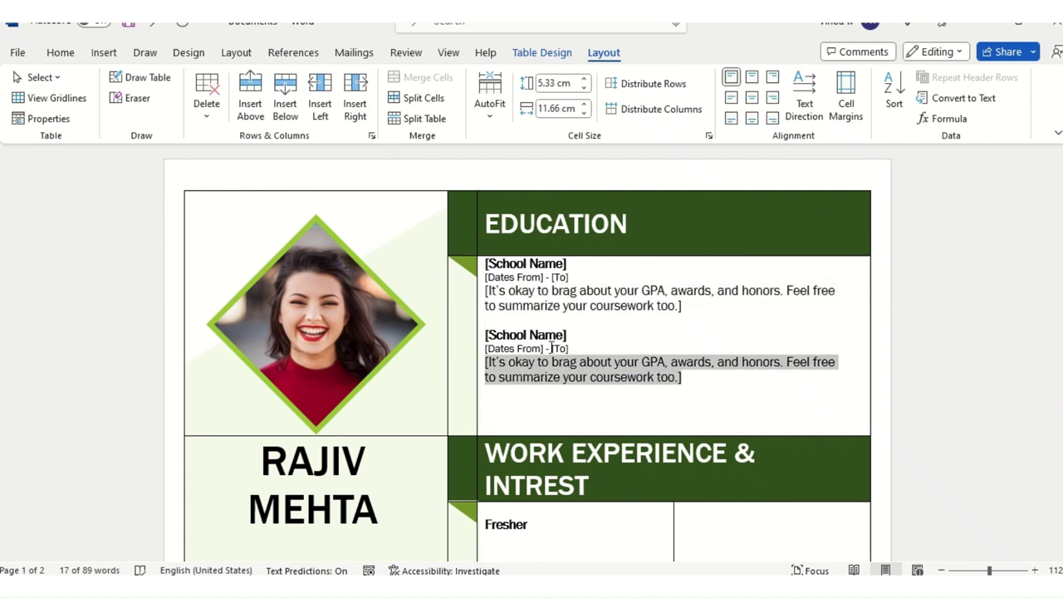
pyautogui.keyDown('shift'); pyautogui.click(537, 334); pyautogui.keyUp('shift')
pyautogui.tripleClick(714, 380)
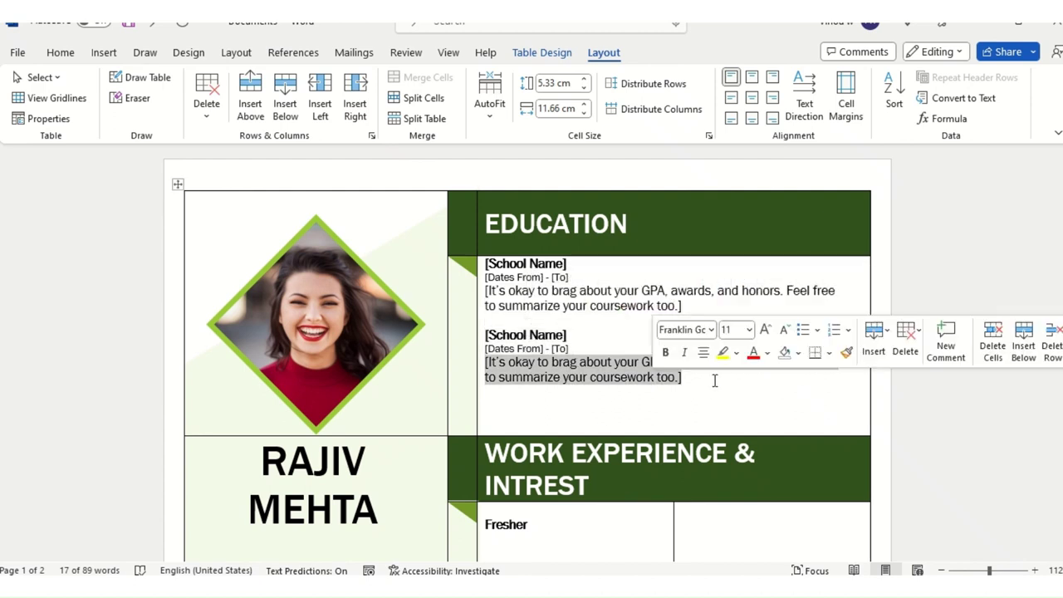
pyautogui.press('BackSpace')
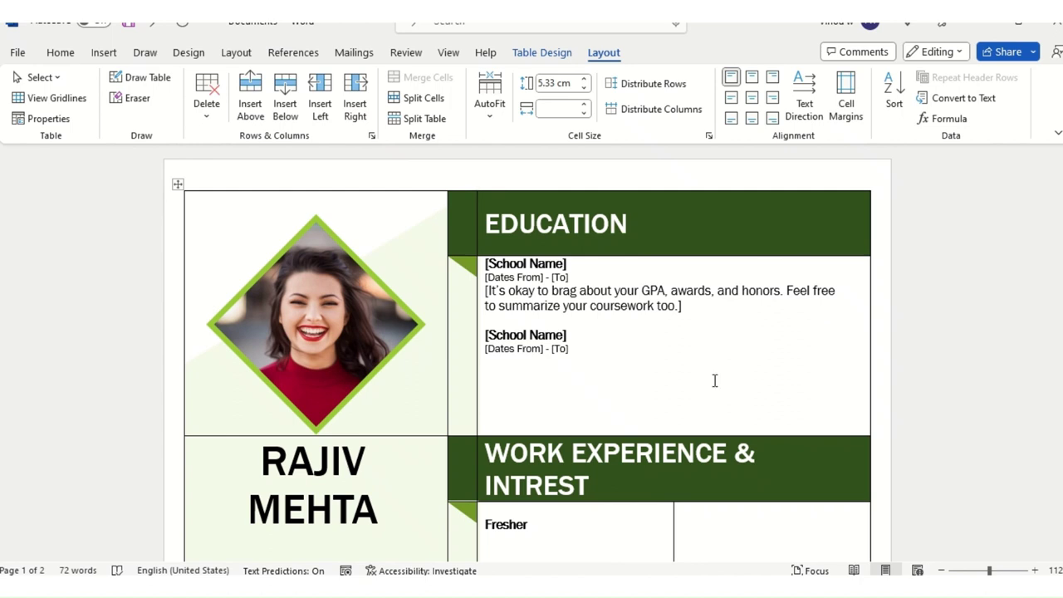
pyautogui.write('Additional C')
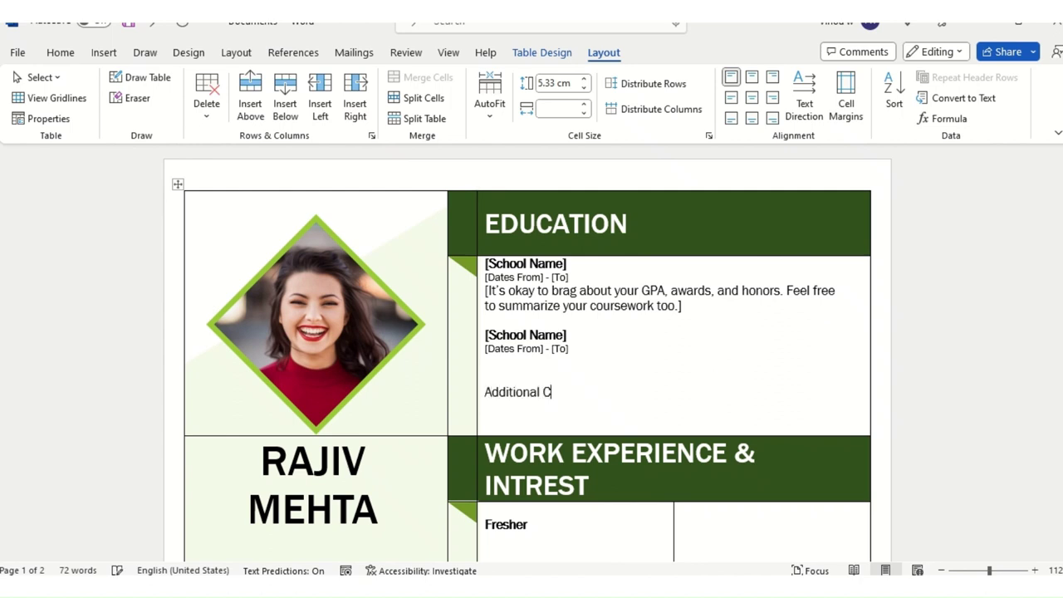
pyautogui.write('ertifications')
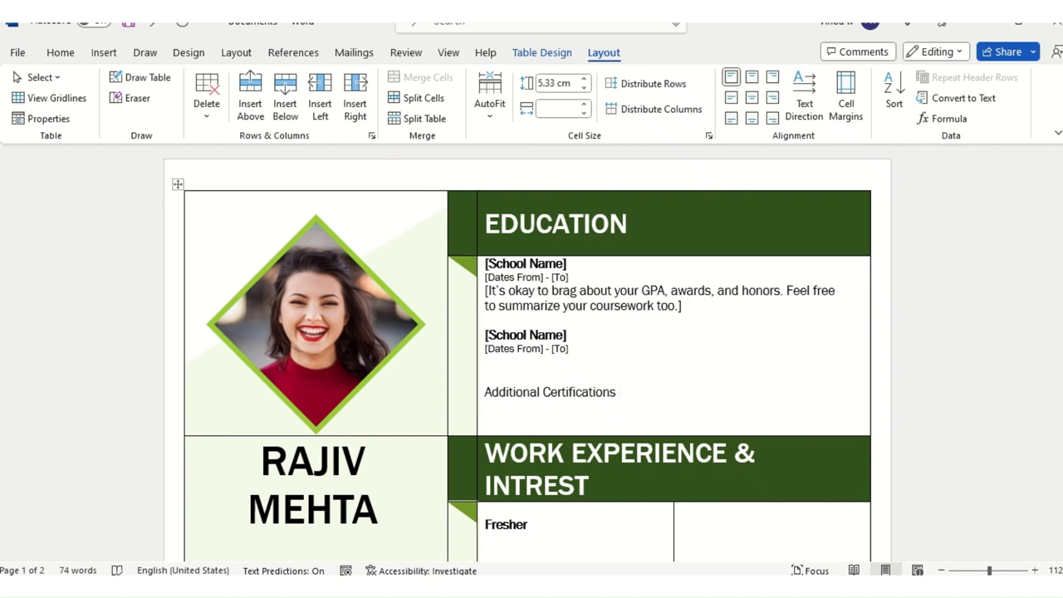
pyautogui.click(509, 386)
pyautogui.moveTo(509, 386); pyautogui.dragTo(622, 398)
pyautogui.hotkey('ctrl', 'b')
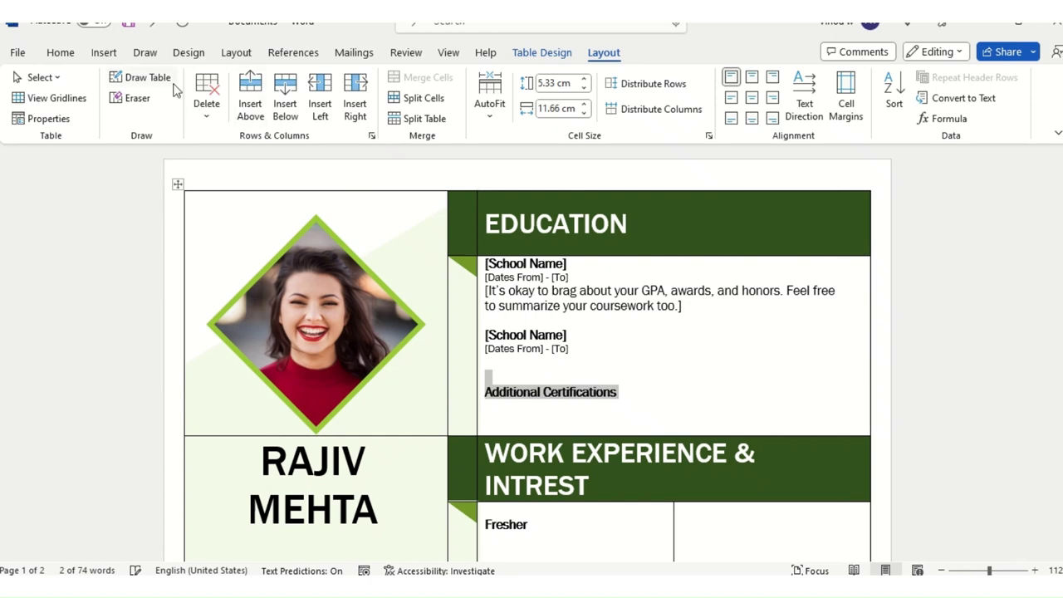
pyautogui.click(59, 53)
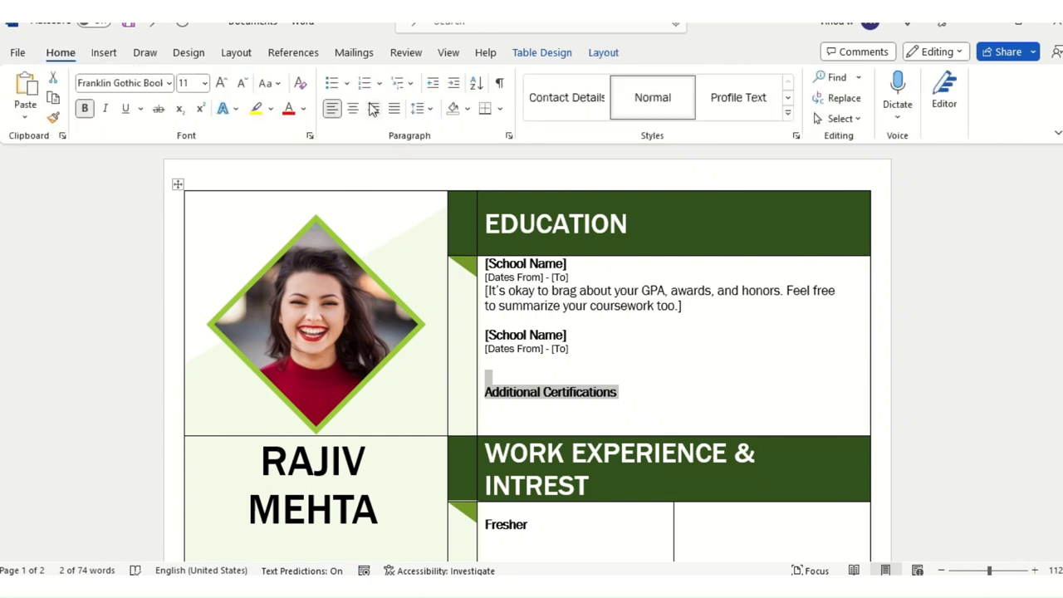
pyautogui.click(223, 85)
pyautogui.click(223, 85)
pyautogui.click(223, 85)
pyautogui.click(223, 85)
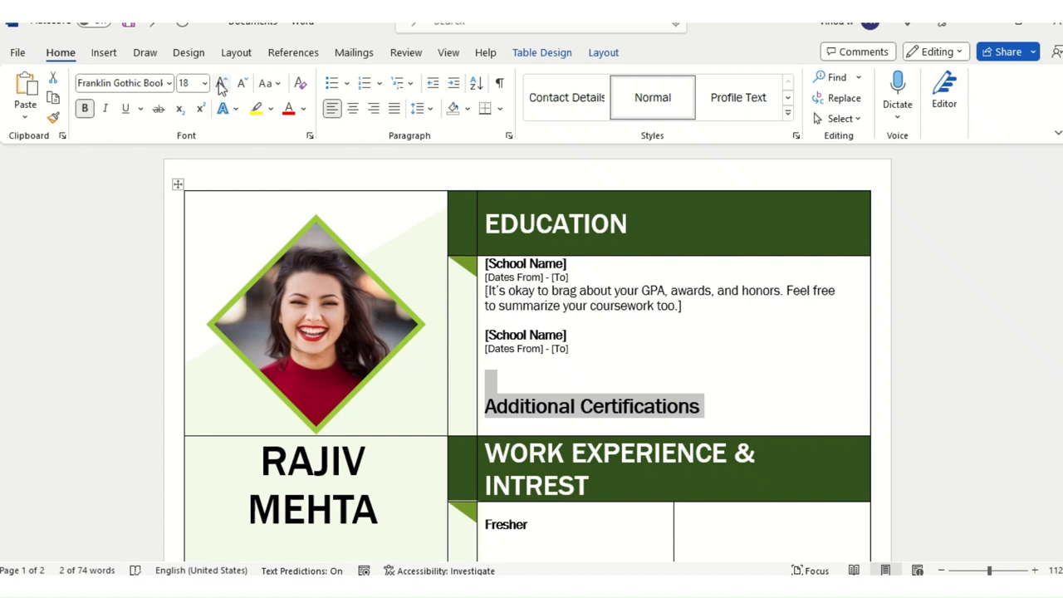
pyautogui.press('BackSpace')
pyautogui.click(652, 211)
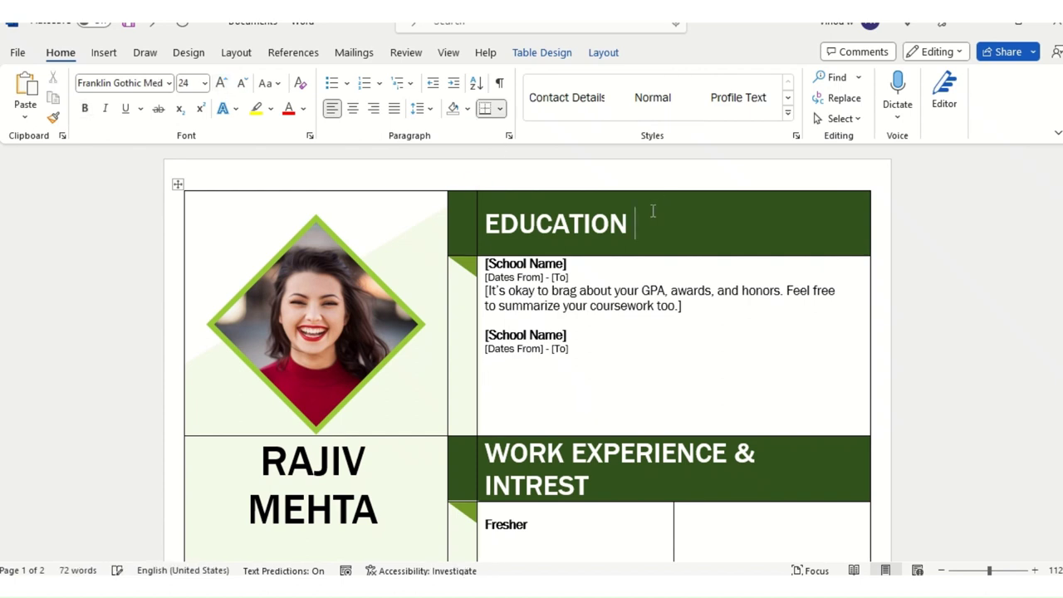
# Step: Append " & CERTIFICATIONS" to the EDUCATION heading, correcting the misspelling
pyautogui.write('& CERTFICATIONS')
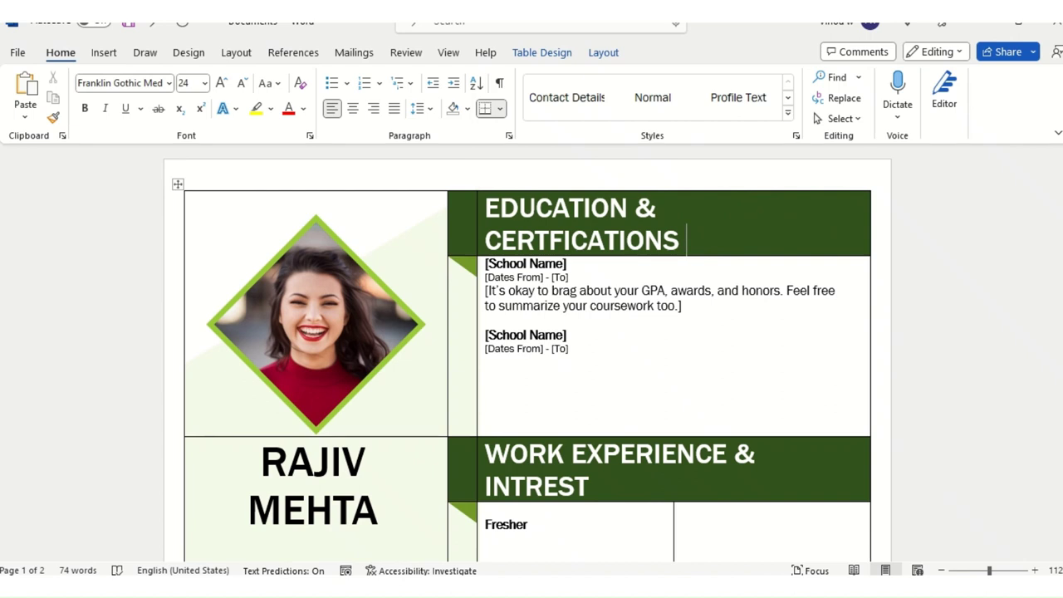
pyautogui.press('BackSpace')
pyautogui.press('BackSpace')
pyautogui.press('BackSpace')
pyautogui.press('BackSpace')
pyautogui.press('BackSpace')
pyautogui.press('BackSpace')
pyautogui.press('BackSpace')
pyautogui.press('BackSpace')
pyautogui.press('BackSpace')
pyautogui.press('BackSpace')
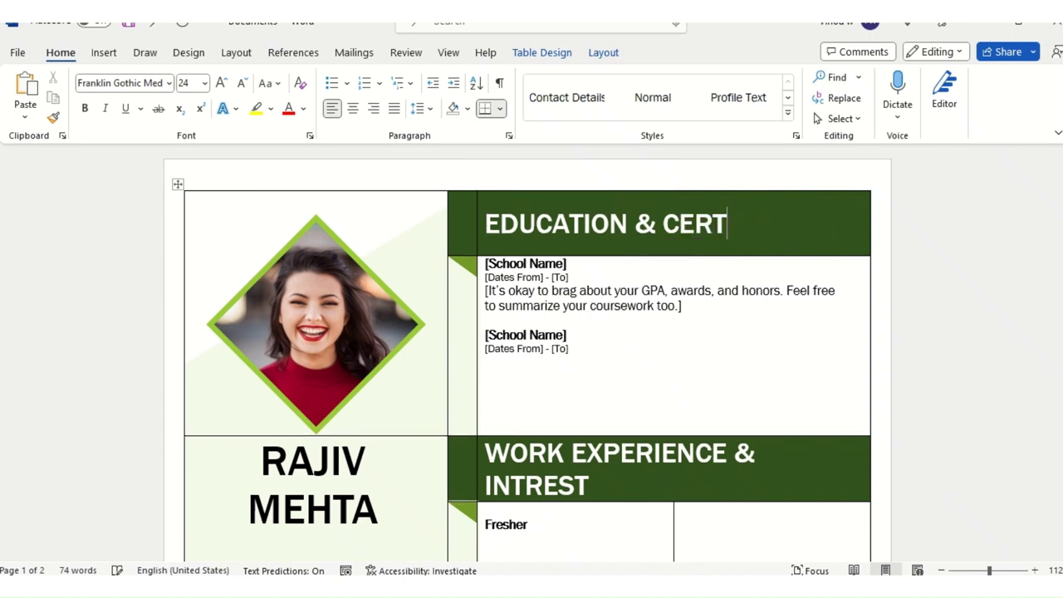
pyautogui.write('IFICATIONS')
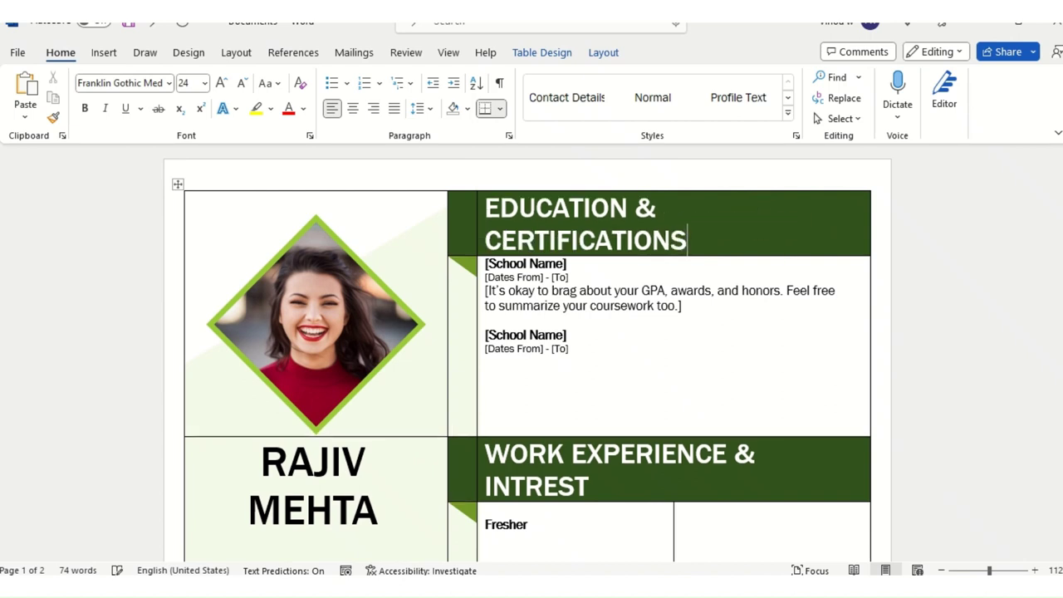
# Step: Decrease the EDUCATION & CERTIFICATIONS heading font size to 22 so it fits one line
pyautogui.hotkey('ctrl', 'a')
pyautogui.click(693, 238)
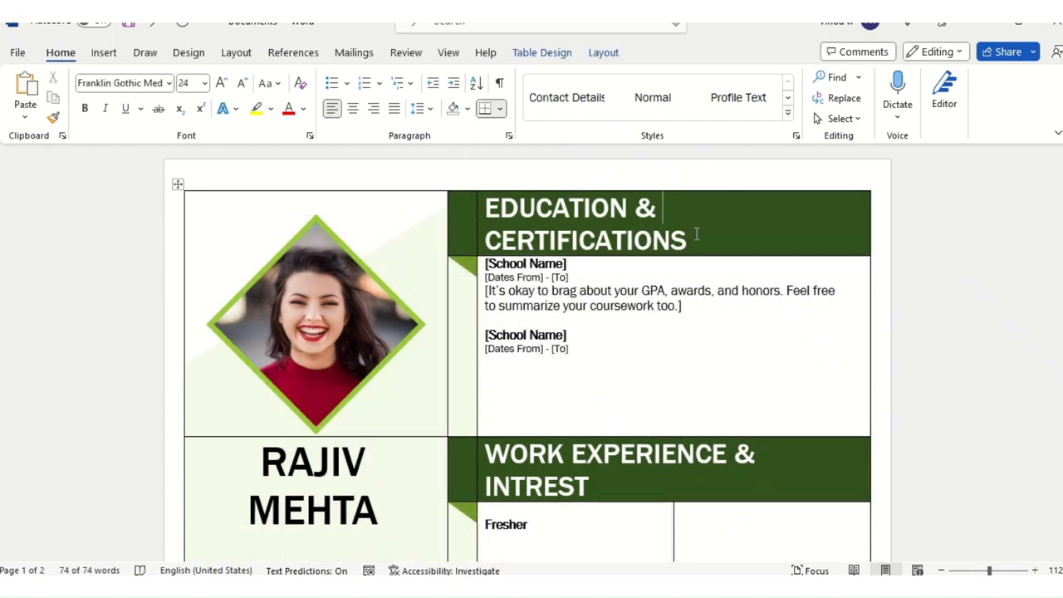
pyautogui.tripleClick(693, 237)
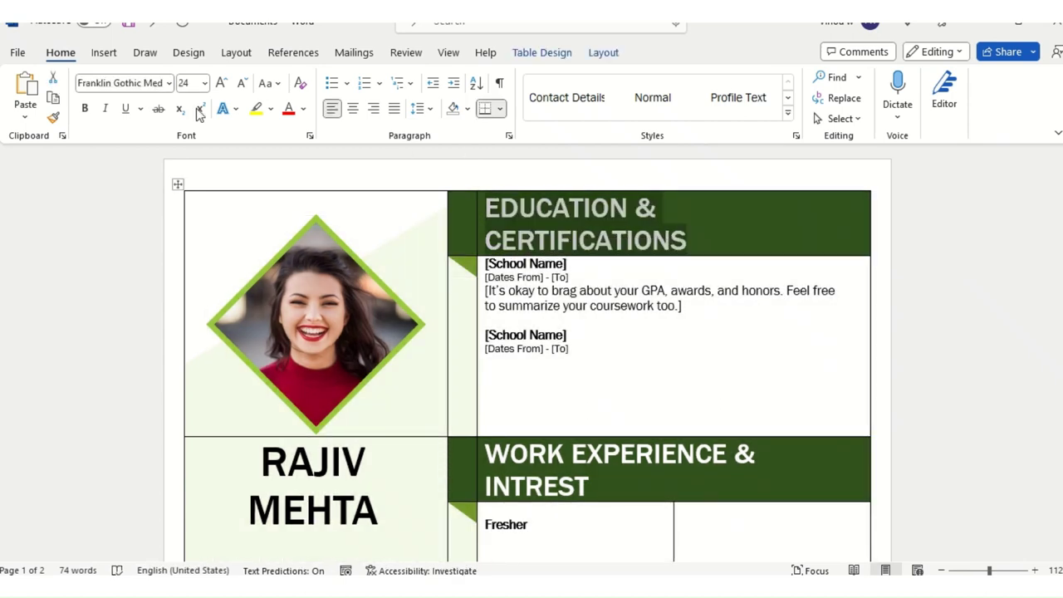
pyautogui.click(243, 84)
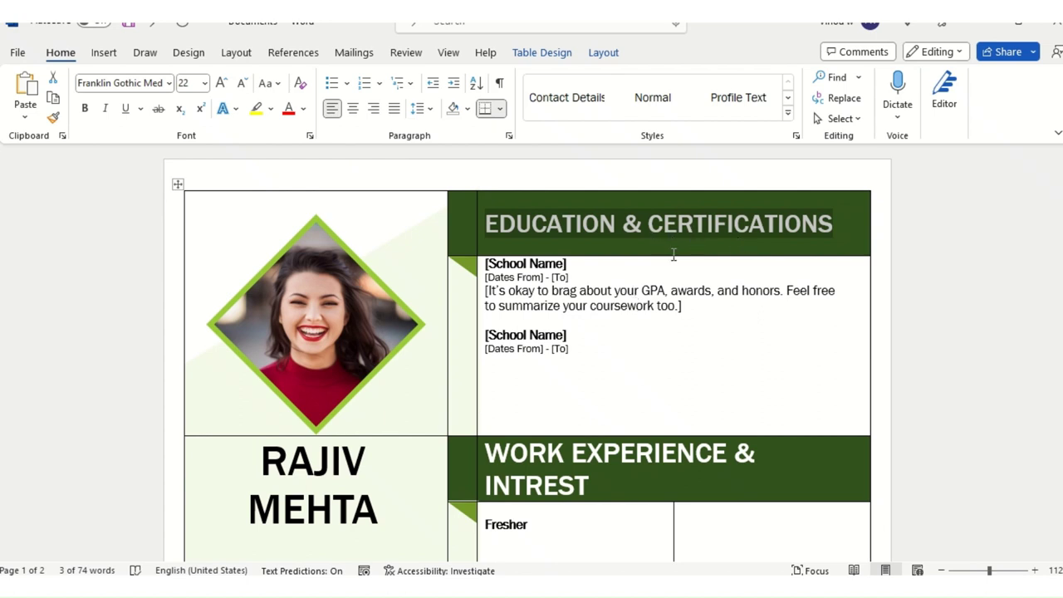
pyautogui.click(704, 306)
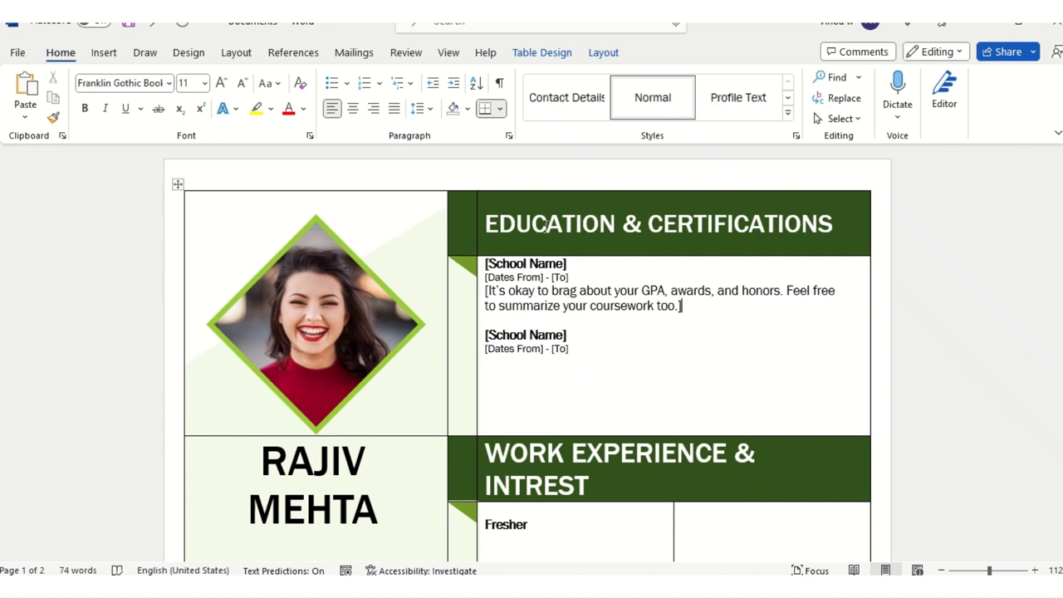
pyautogui.click(608, 280)
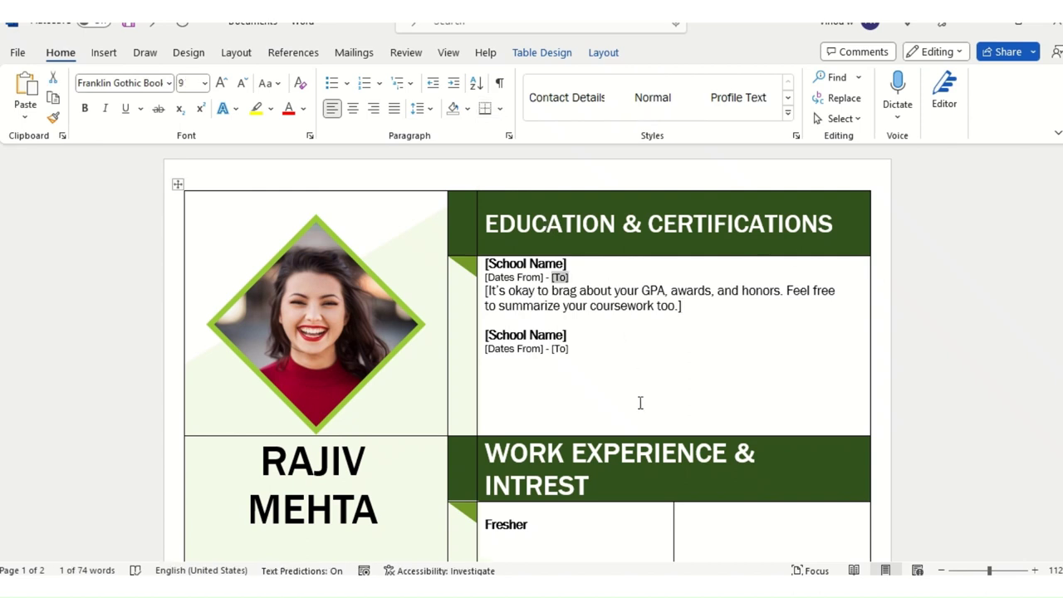
pyautogui.click(641, 402)
pyautogui.scroll(-2, 332, 339)
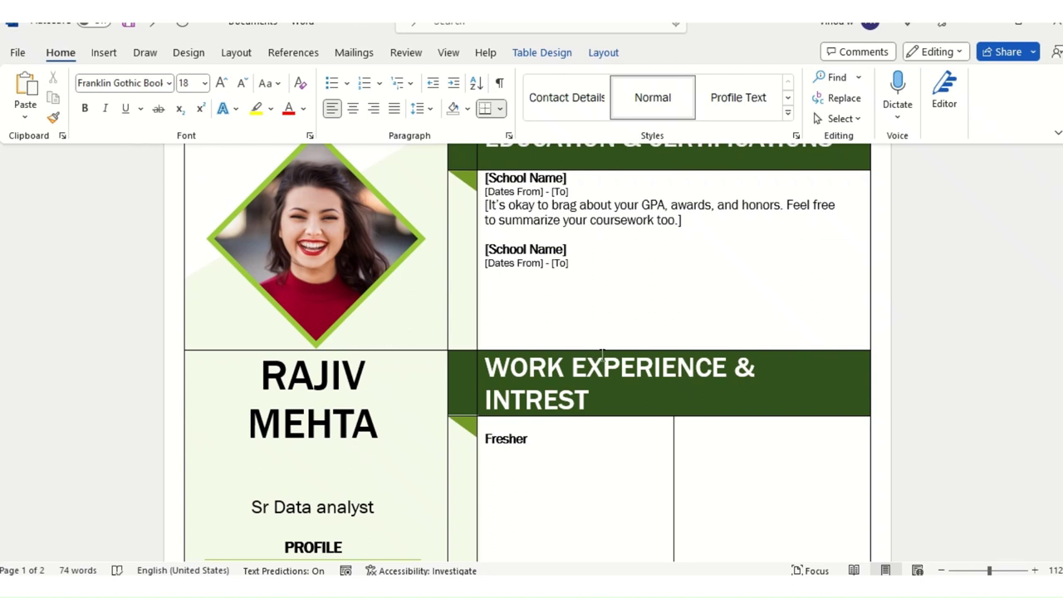
pyautogui.scroll(-5, 602, 355)
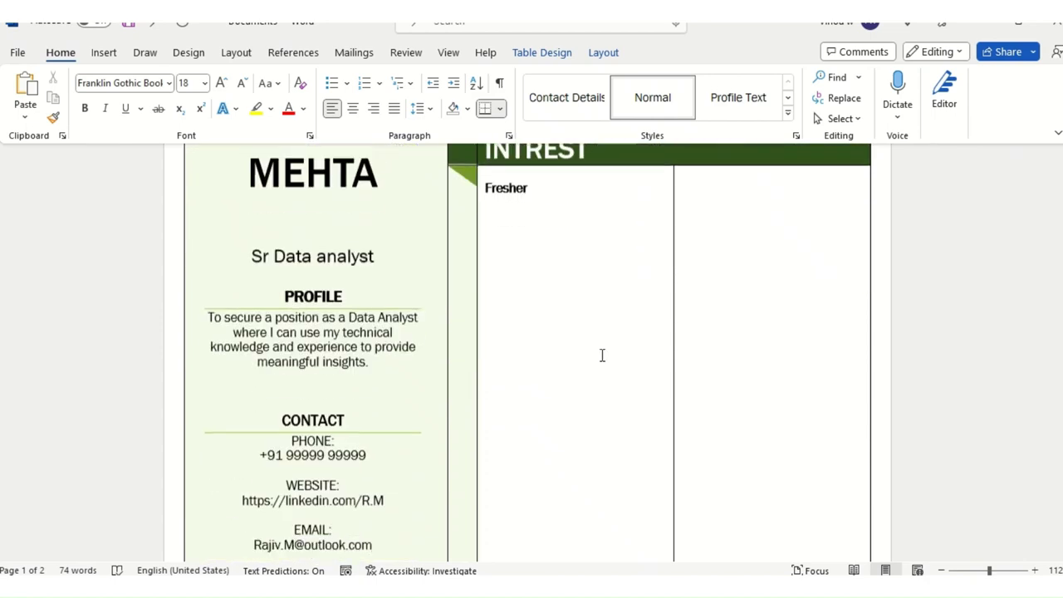
# Step: Switch to Document2 and scroll down to its "6. Projects:" guidance
pyautogui.hotkey('alt', 'Tab')
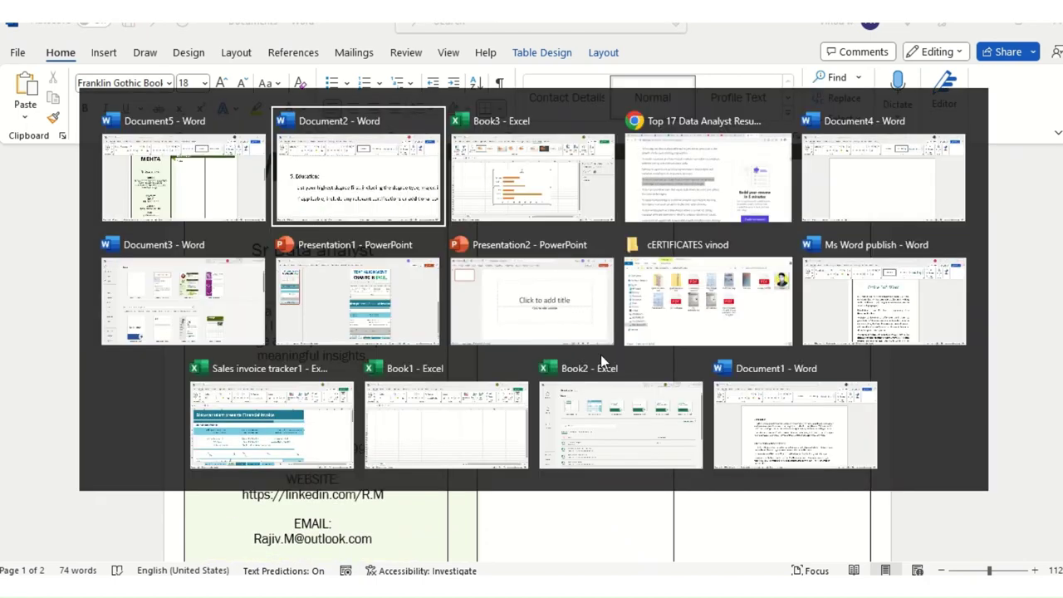
pyautogui.scroll(-4, 539, 385)
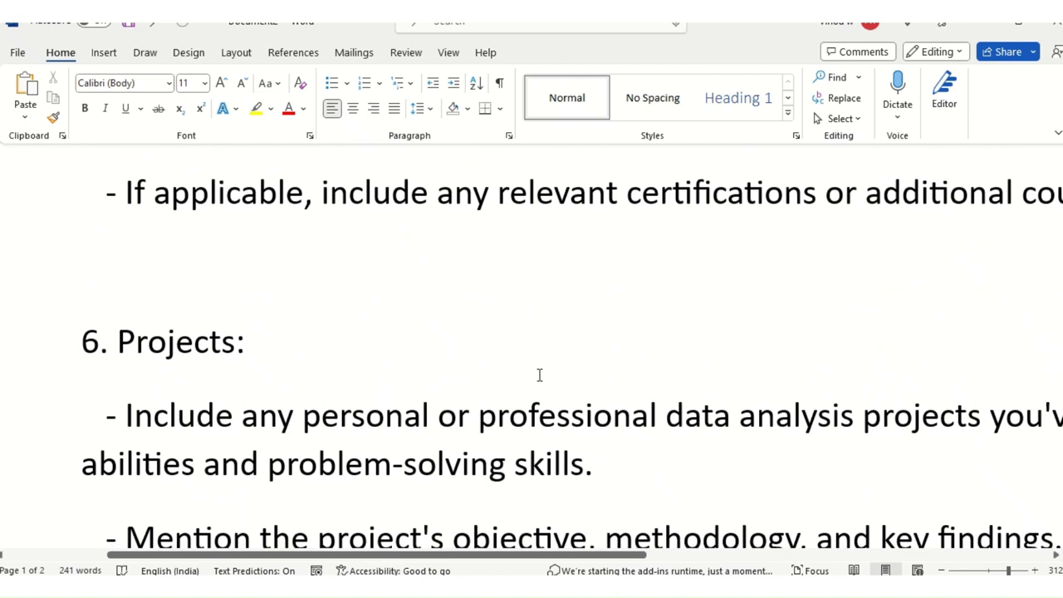
pyautogui.scroll(-3, 539, 380)
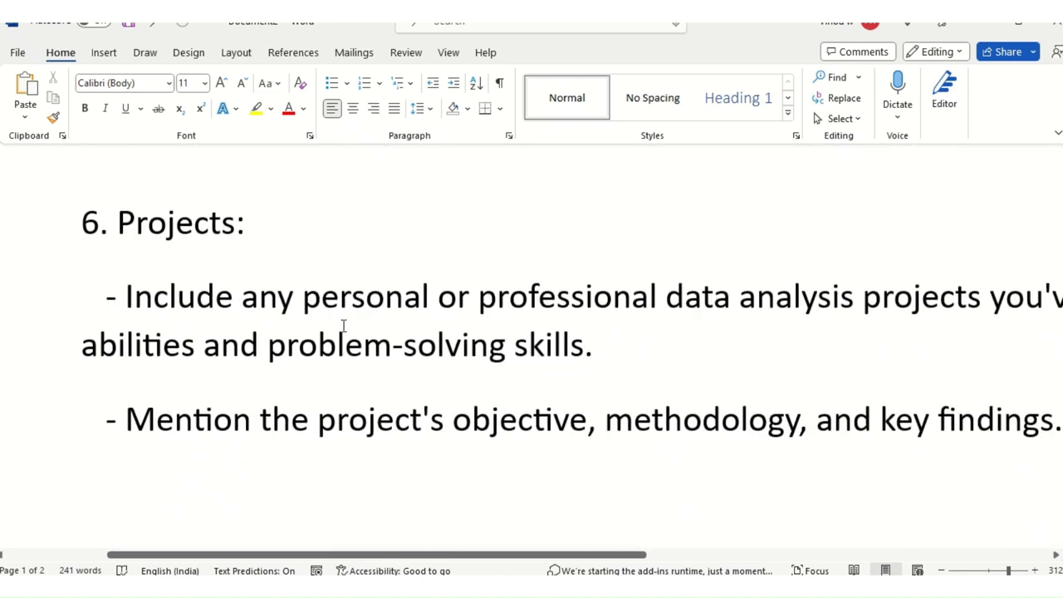
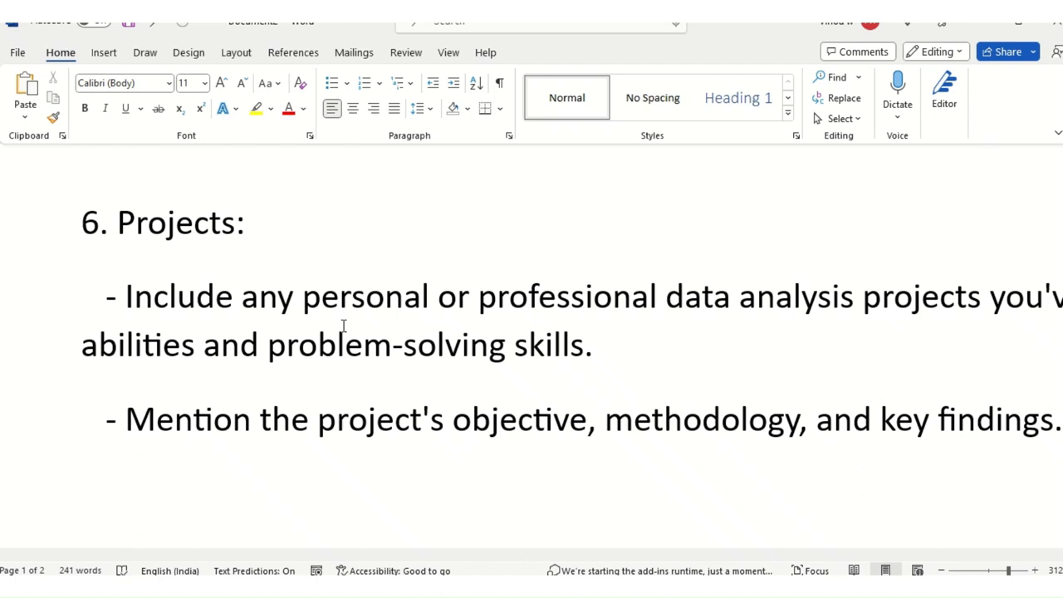
# Step: Scroll the notes to section 7, then switch to the data analyst resume document
pyautogui.scroll(-5, 342, 325)
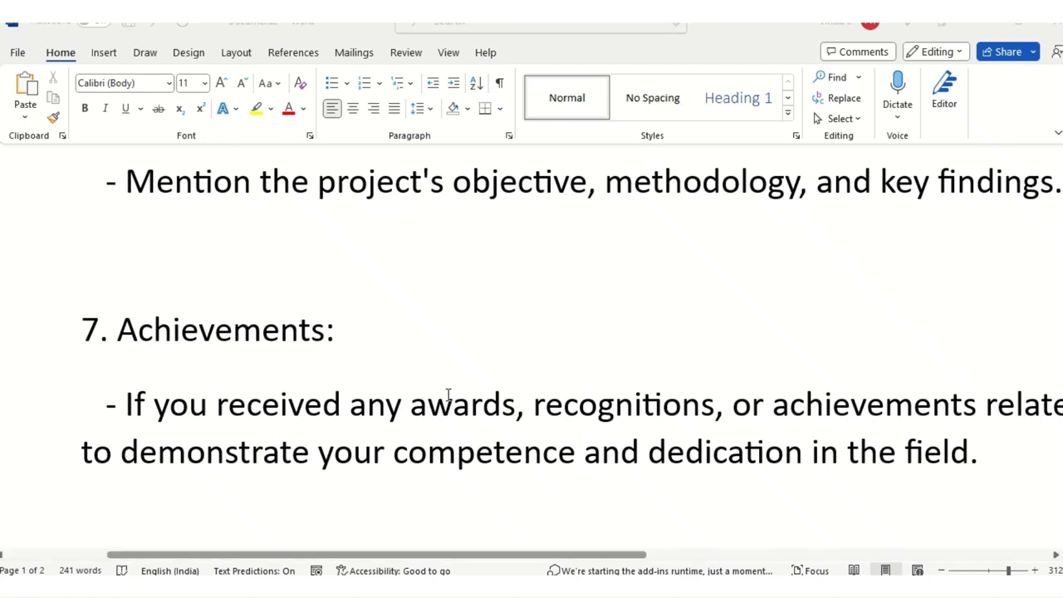
pyautogui.hotkey('alt', 'Tab')
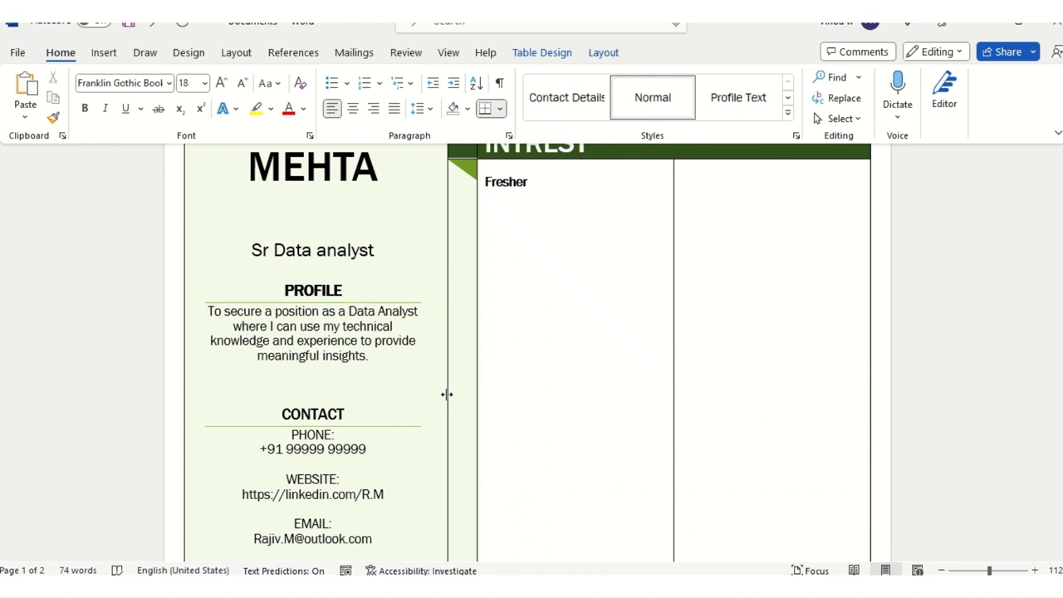
# Step: Browse the resume past the skills chart and select the Fresher cell
pyautogui.scroll(-15, 447, 395)
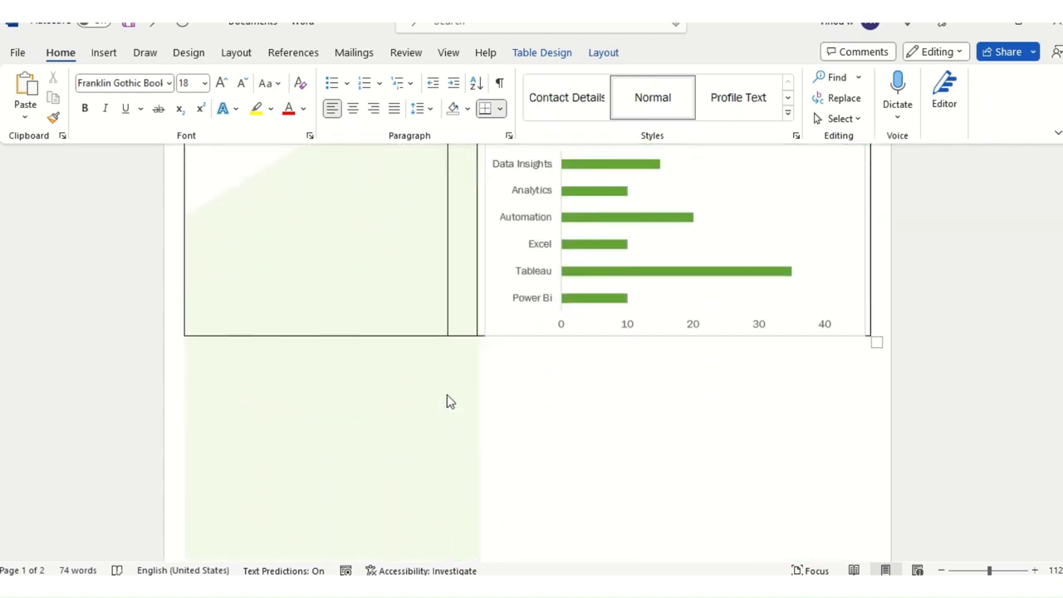
pyautogui.press('pagedown')
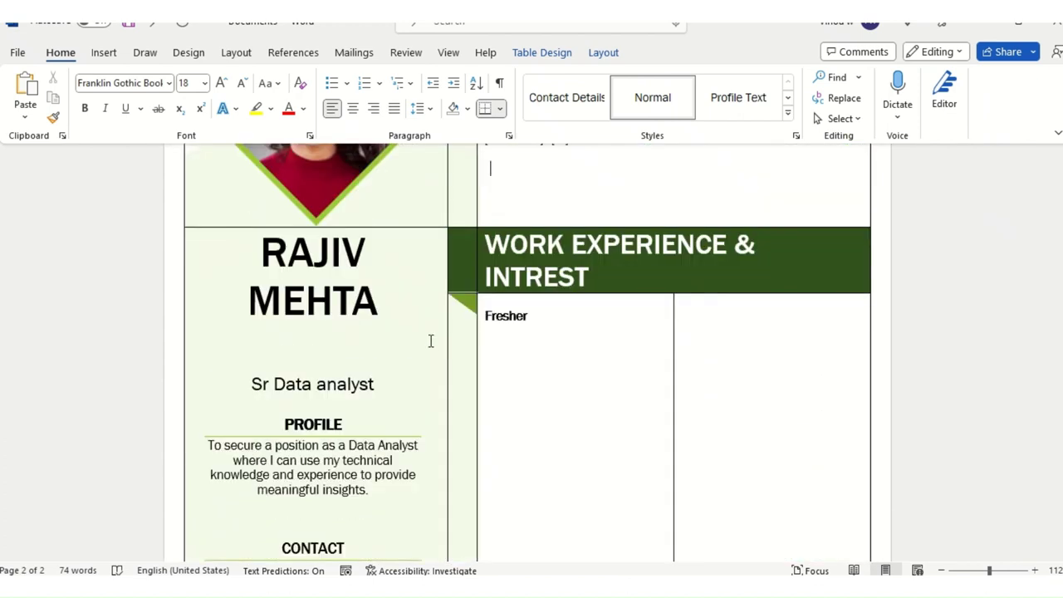
pyautogui.scroll(3, 440, 341)
pyautogui.scroll(-1, 532, 315)
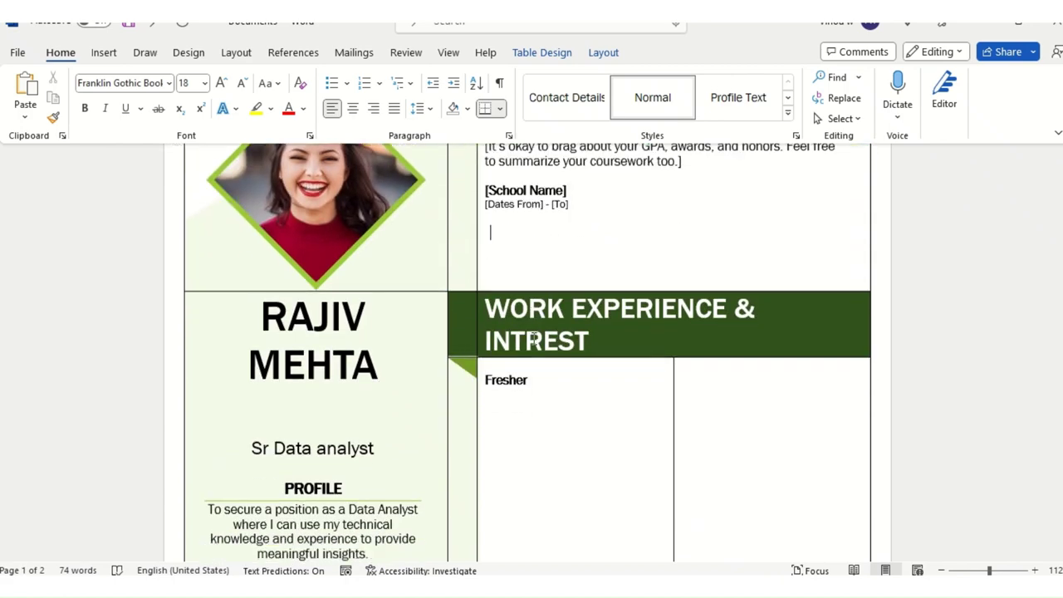
pyautogui.scroll(-10, 534, 336)
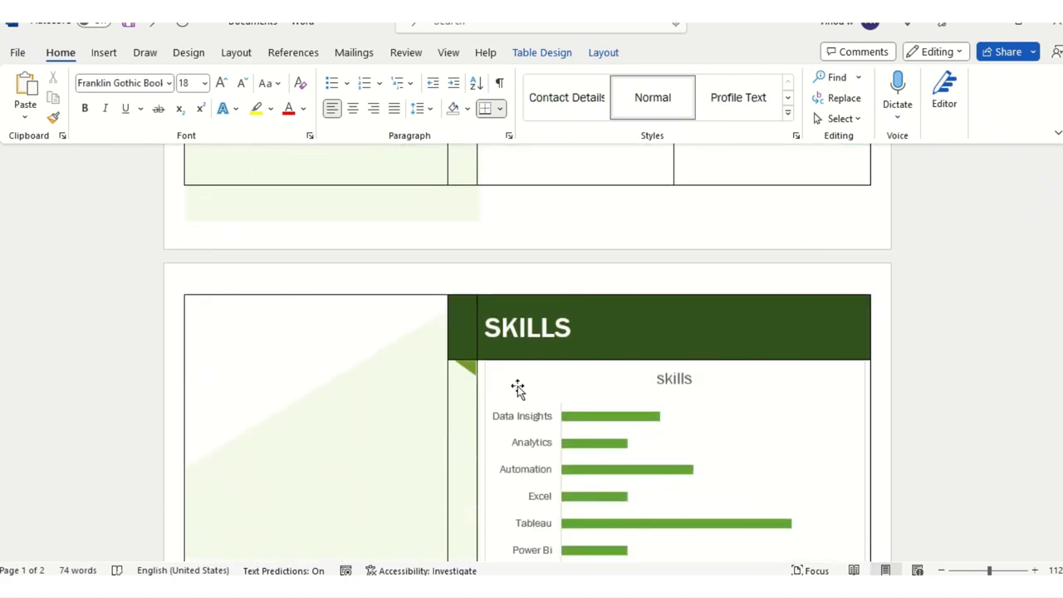
pyautogui.click(536, 380)
pyautogui.click(458, 390)
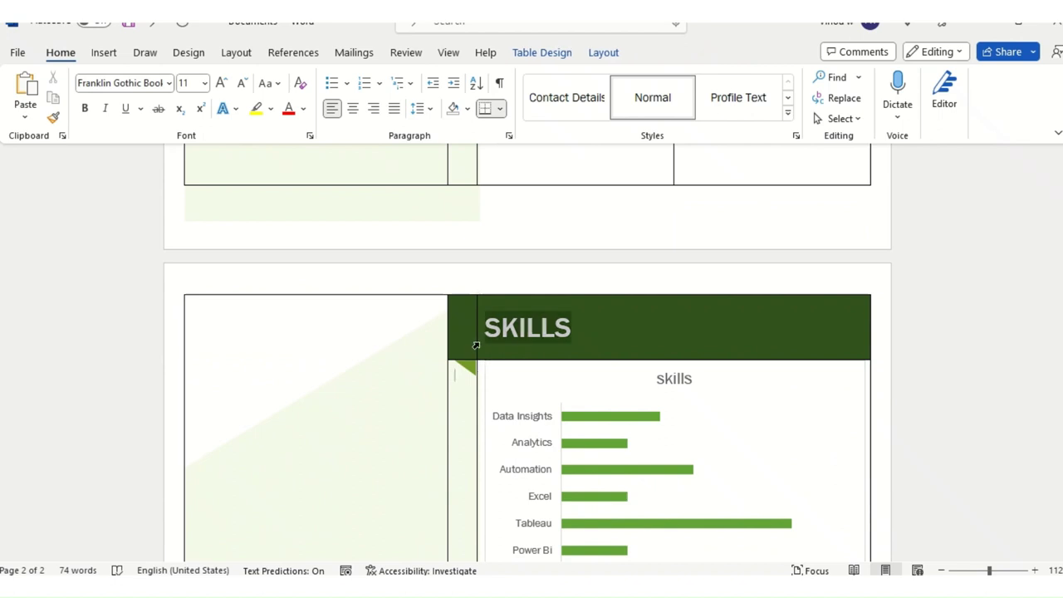
pyautogui.click(479, 309)
pyautogui.scroll(-3, 457, 344)
pyautogui.scroll(6, 463, 350)
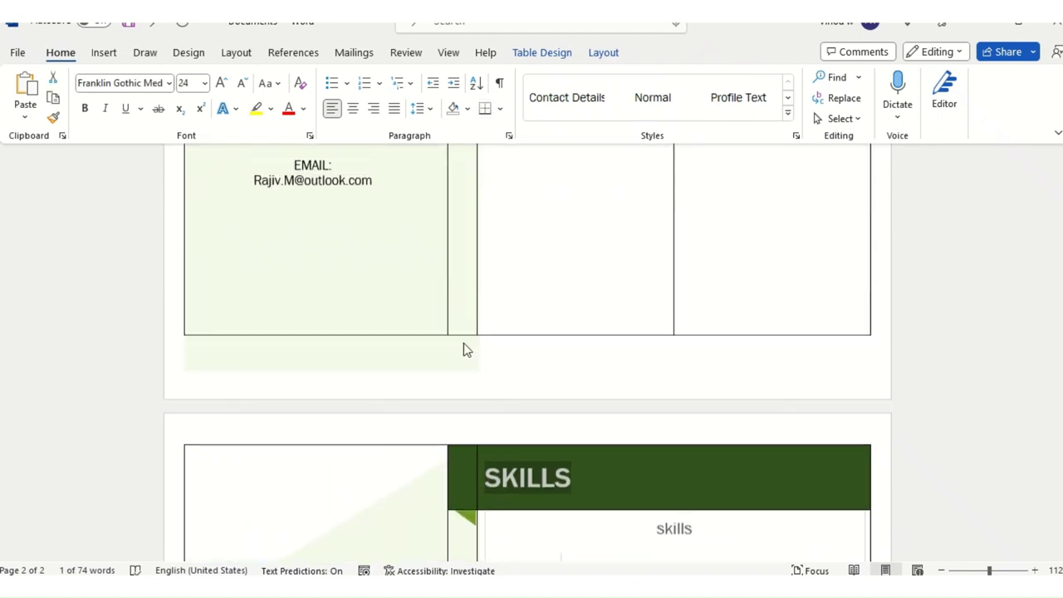
pyautogui.scroll(2, 464, 349)
pyautogui.scroll(4, 515, 392)
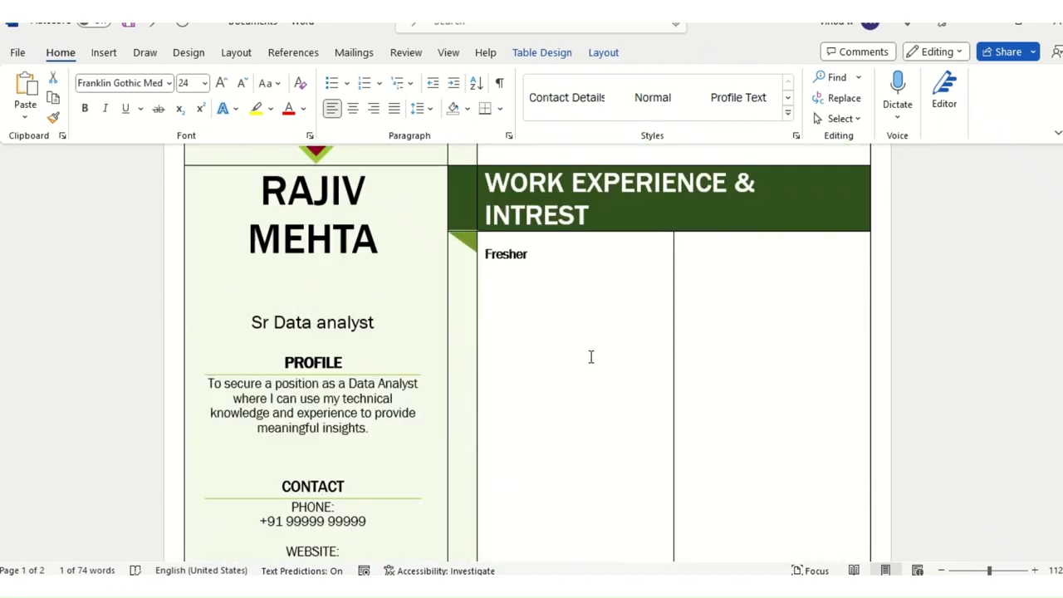
pyautogui.scroll(1, 591, 357)
pyautogui.moveTo(581, 320); pyautogui.dragTo(674, 310)
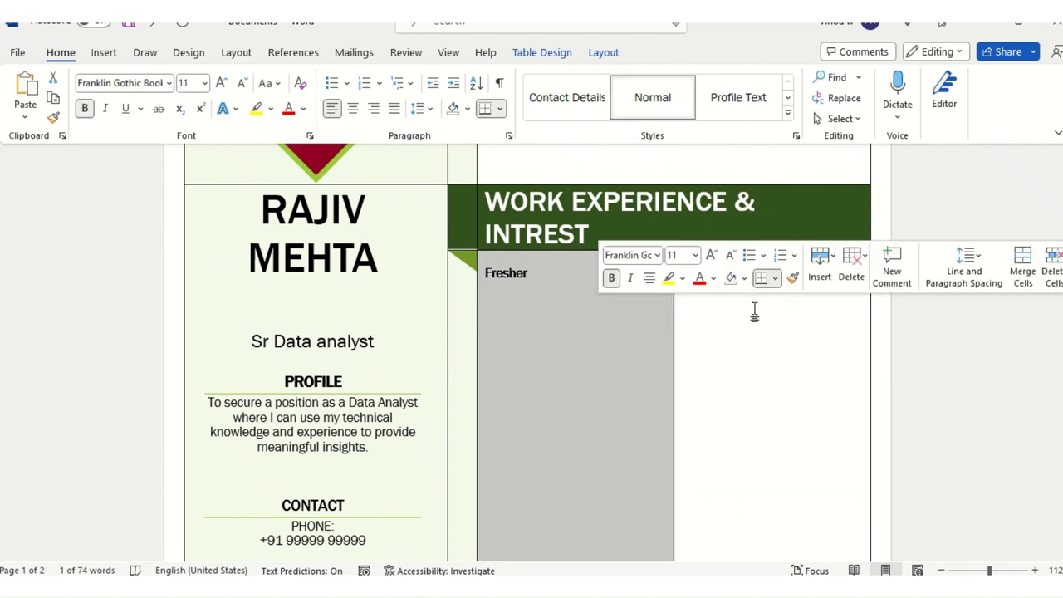
# Step: Trial-split the table at the Fresher row, then undo the split
pyautogui.click(541, 53)
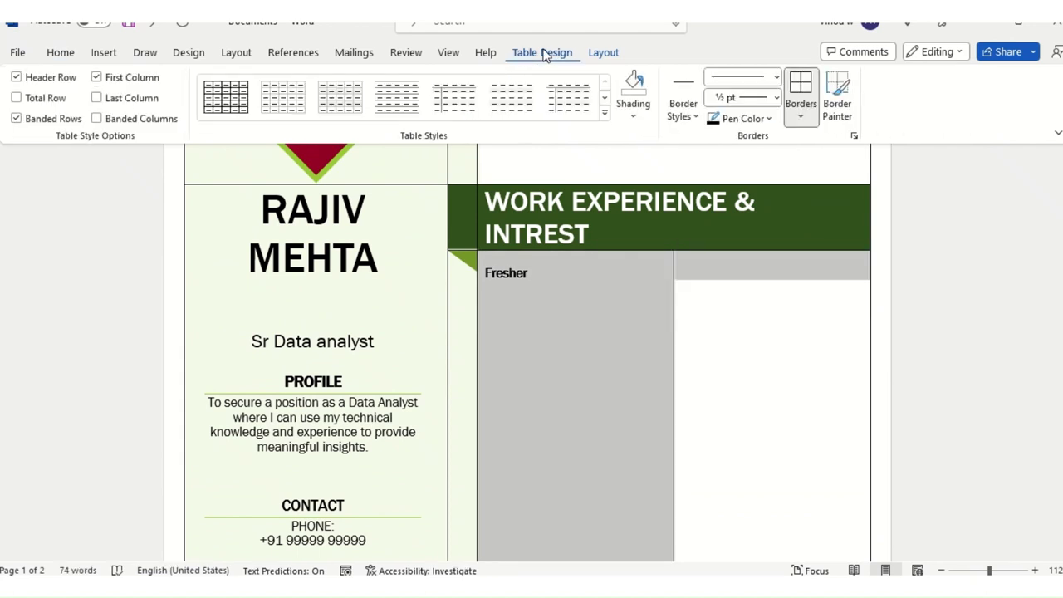
pyautogui.click(603, 53)
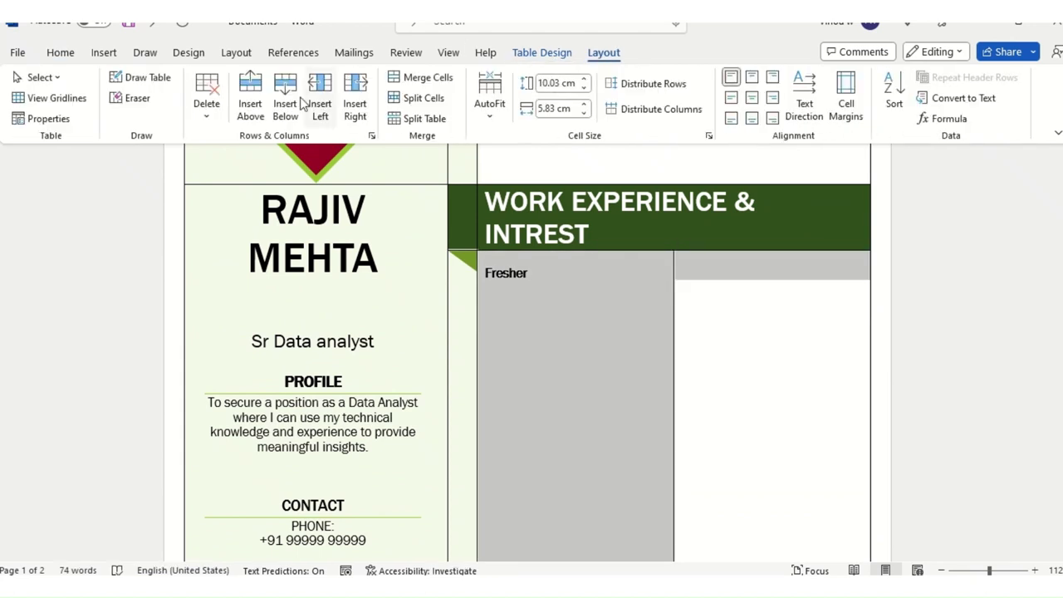
pyautogui.click(427, 120)
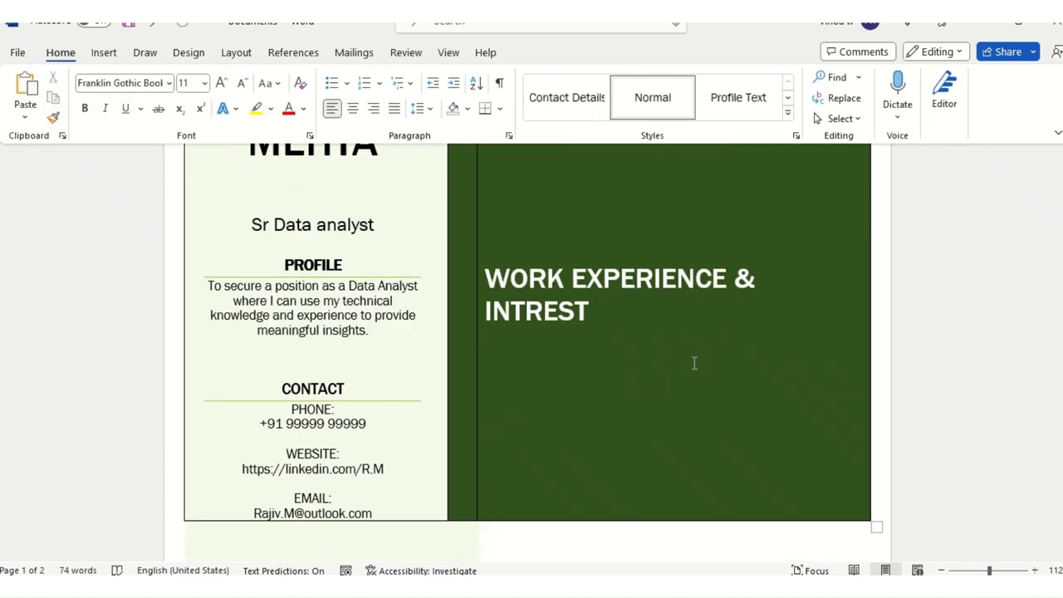
pyautogui.hotkey('ctrl', 'z')
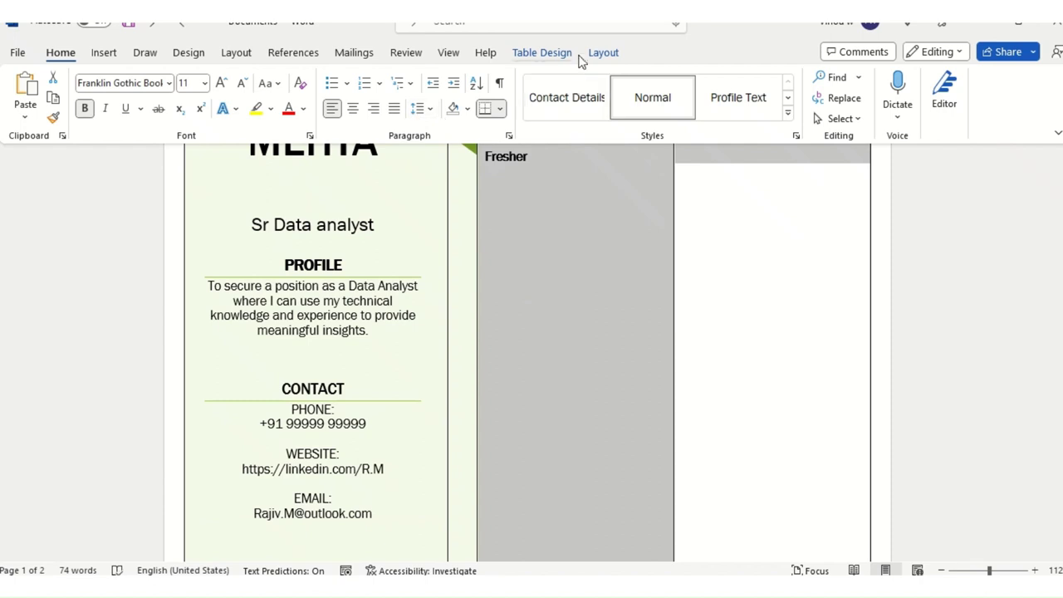
# Step: Put the caret in the empty cell beside Fresher and show the table Layout options
pyautogui.click(667, 242)
pyautogui.scroll(2, 723, 384)
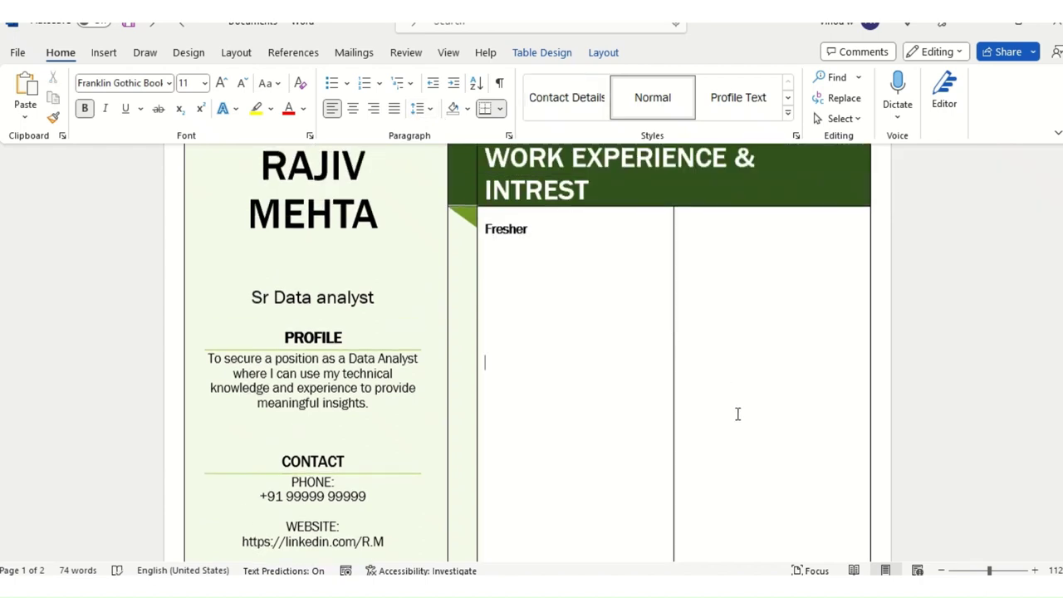
pyautogui.click(738, 414)
pyautogui.click(570, 59)
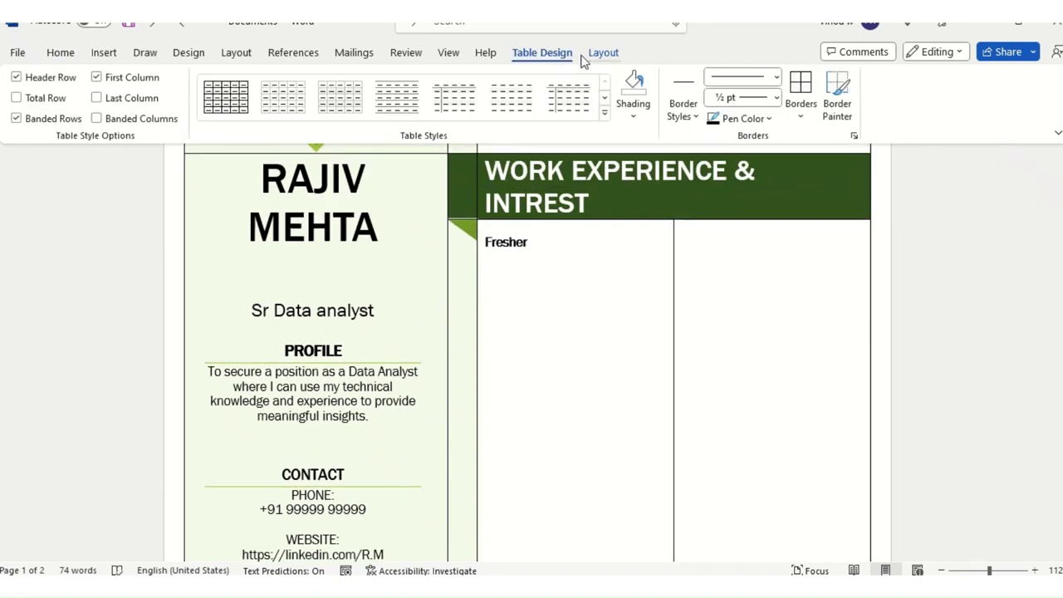
pyautogui.click(601, 54)
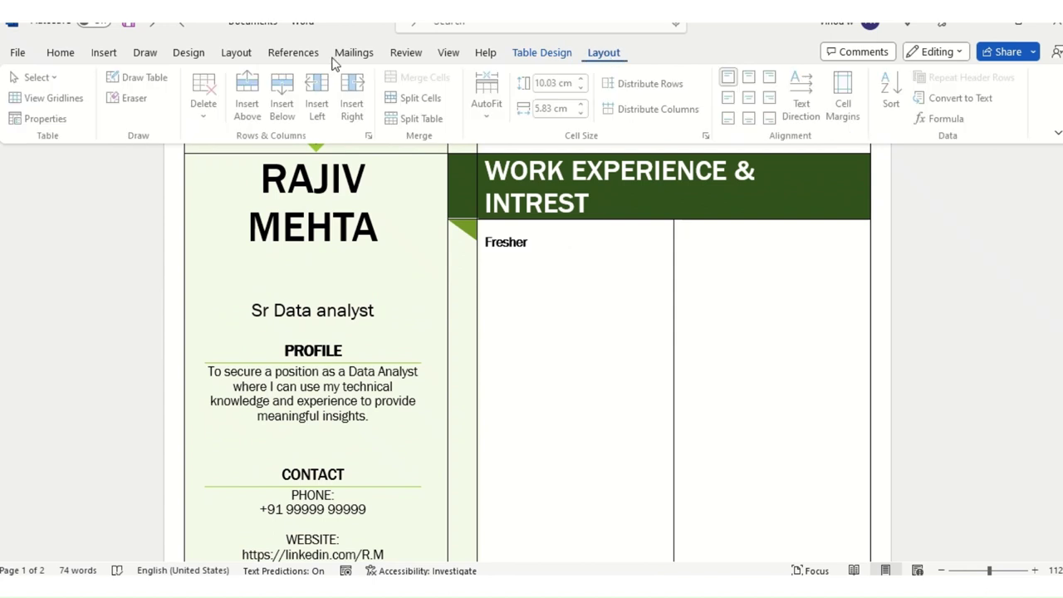
# Step: Split the empty cell beside Fresher into 2 columns and 3 rows
pyautogui.click(425, 97)
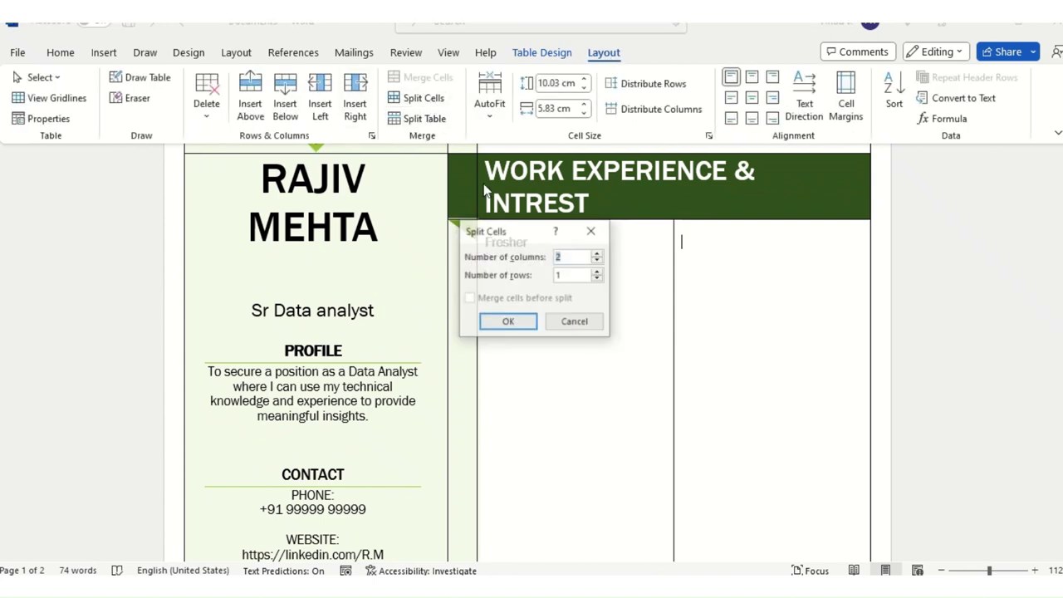
pyautogui.click(597, 272)
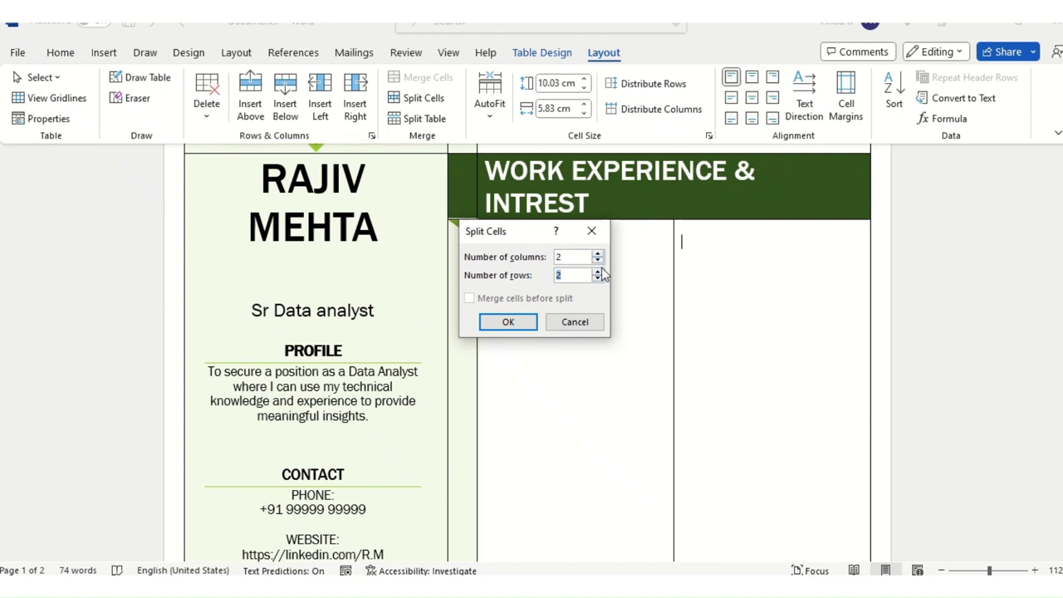
pyautogui.click(597, 271)
pyautogui.click(507, 322)
# Step: Make one grid row taller, to about 11.7 cm
pyautogui.scroll(-1, 756, 415)
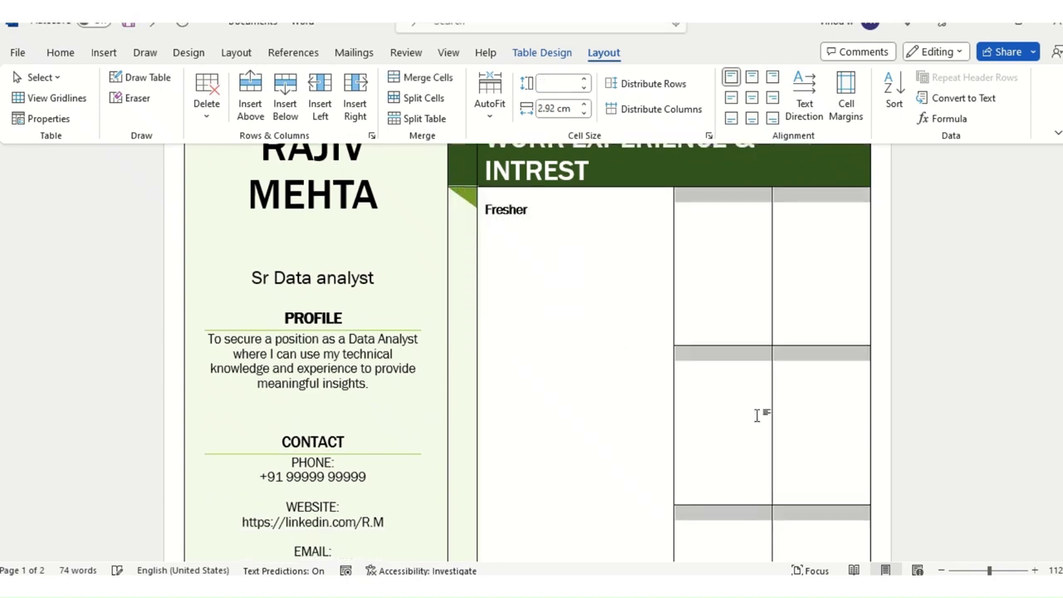
pyautogui.click(772, 400)
pyautogui.scroll(2, 800, 408)
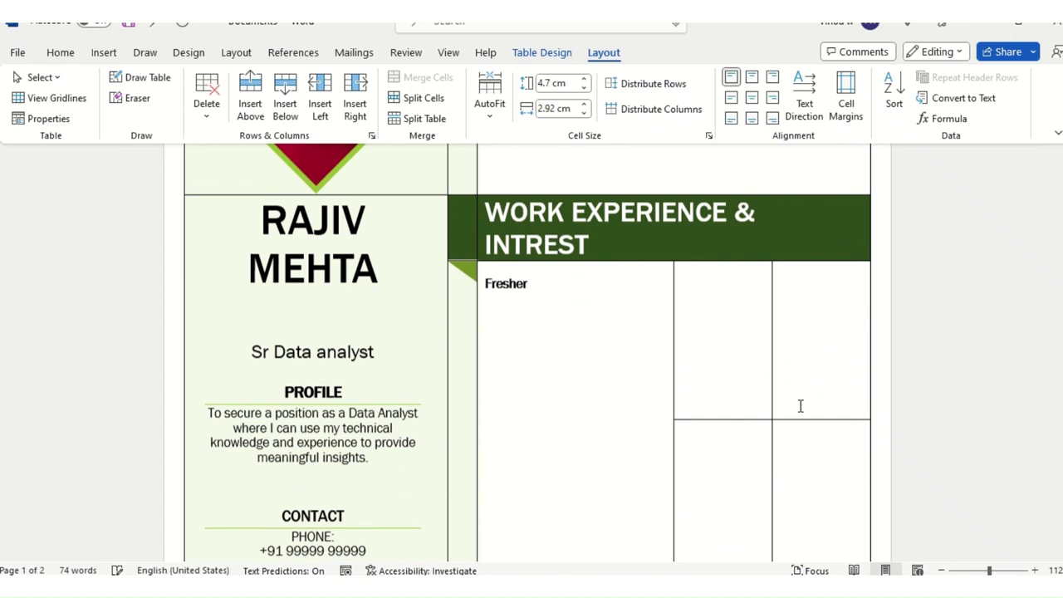
pyautogui.click(718, 321)
pyautogui.scroll(-1, 790, 368)
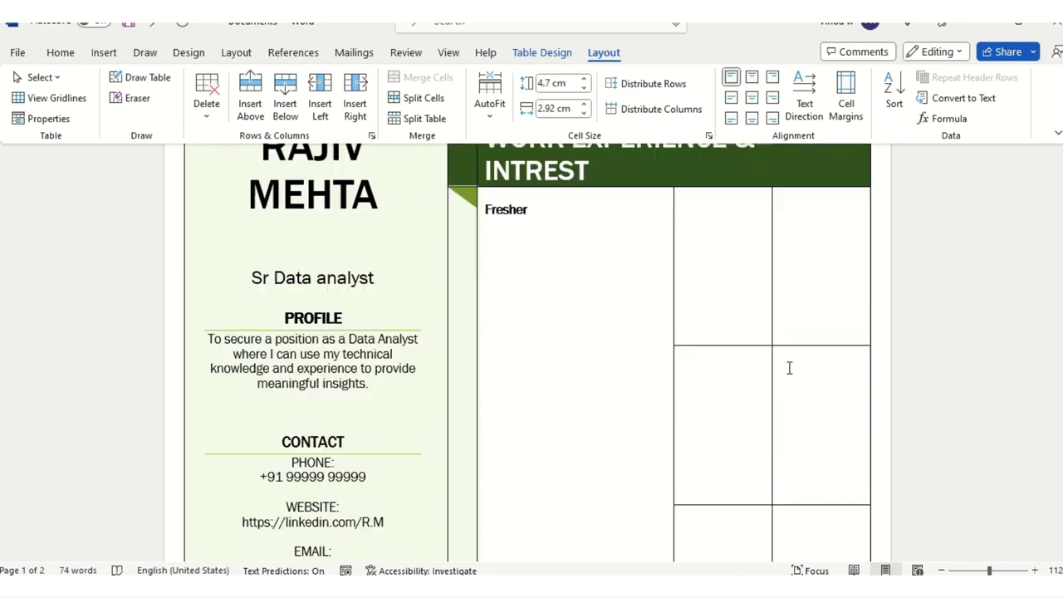
pyautogui.scroll(-4, 793, 348)
pyautogui.scroll(2, 795, 274)
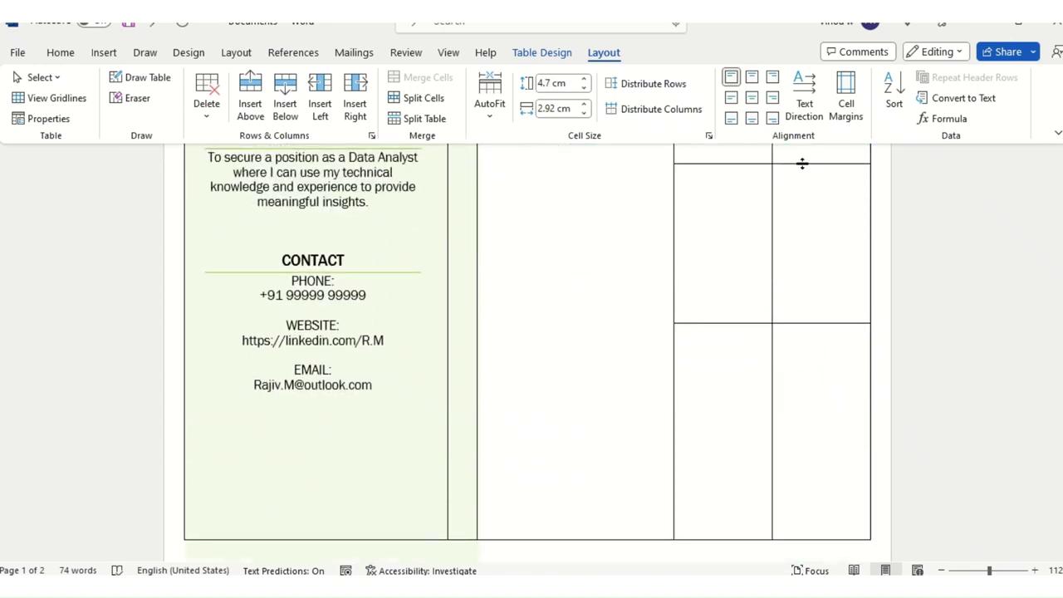
pyautogui.moveTo(801, 163); pyautogui.dragTo(795, 400)
pyautogui.scroll(2, 802, 371)
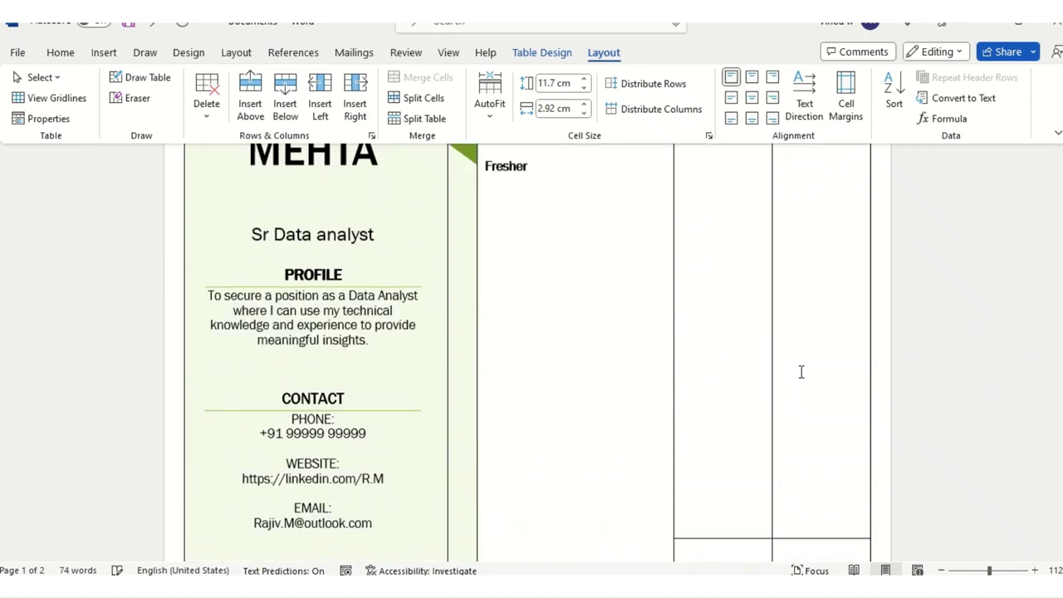
pyautogui.scroll(-5, 800, 365)
pyautogui.scroll(1, 795, 390)
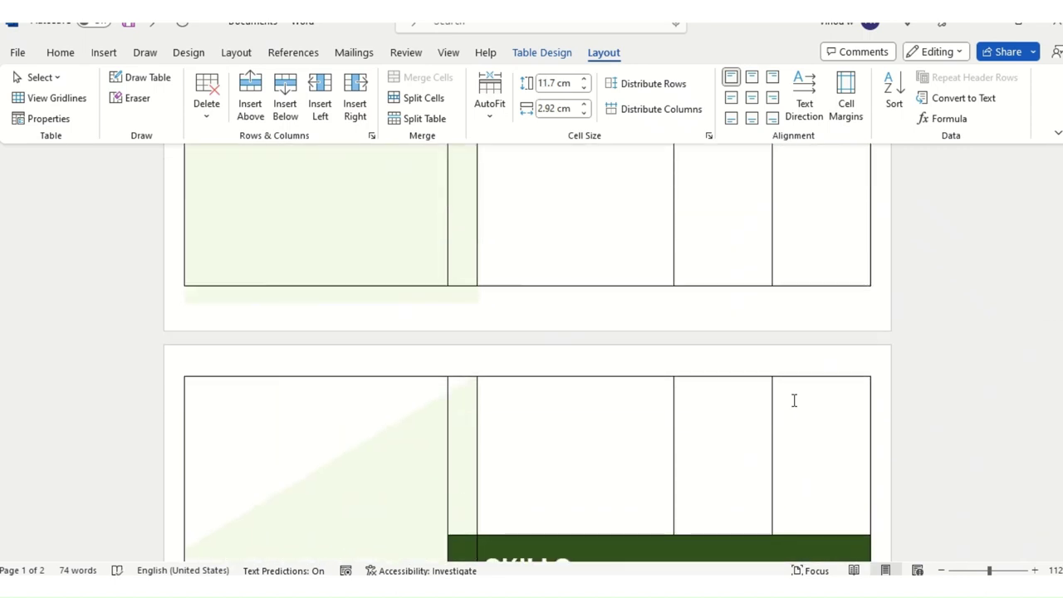
pyautogui.scroll(1, 789, 394)
pyautogui.click(708, 294)
pyautogui.click(810, 297)
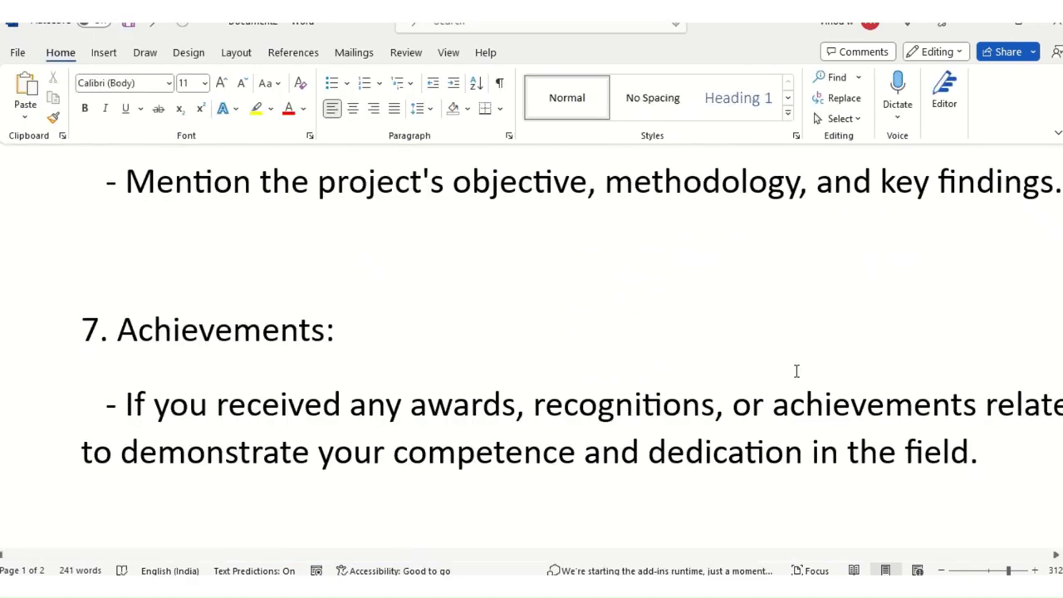
# Step: Scroll the notes down to section 8, Languages and Interests
pyautogui.scroll(-5, 794, 371)
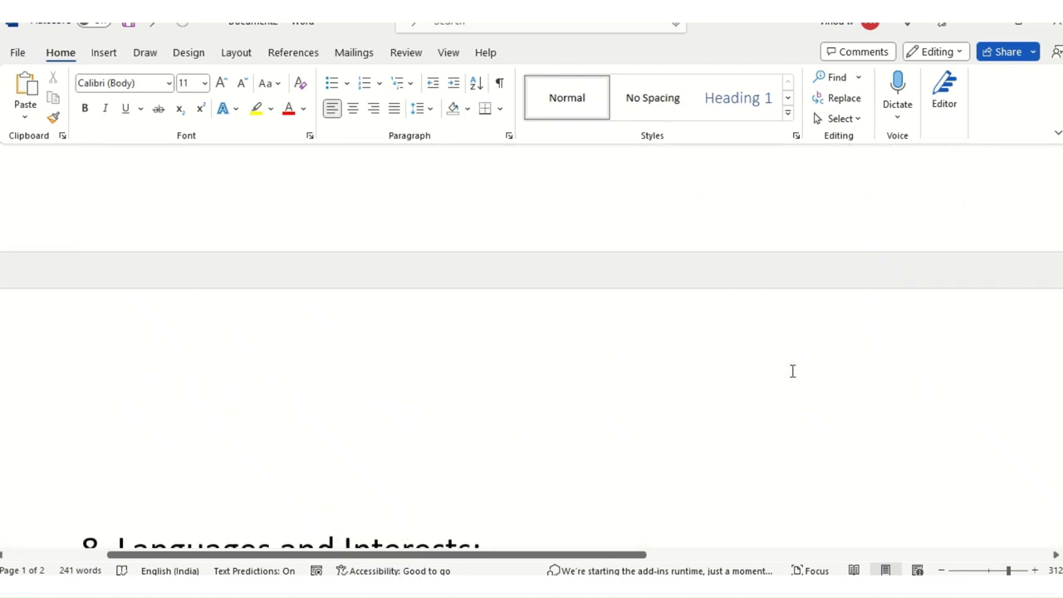
pyautogui.scroll(-4, 792, 371)
pyautogui.scroll(1, 792, 370)
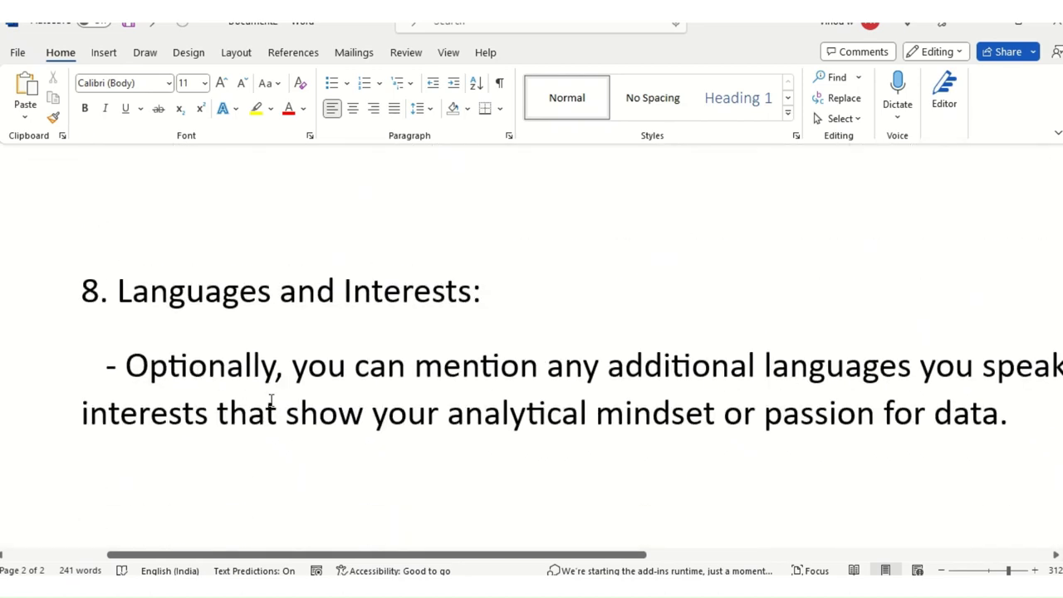
pyautogui.scroll(5, 624, 373)
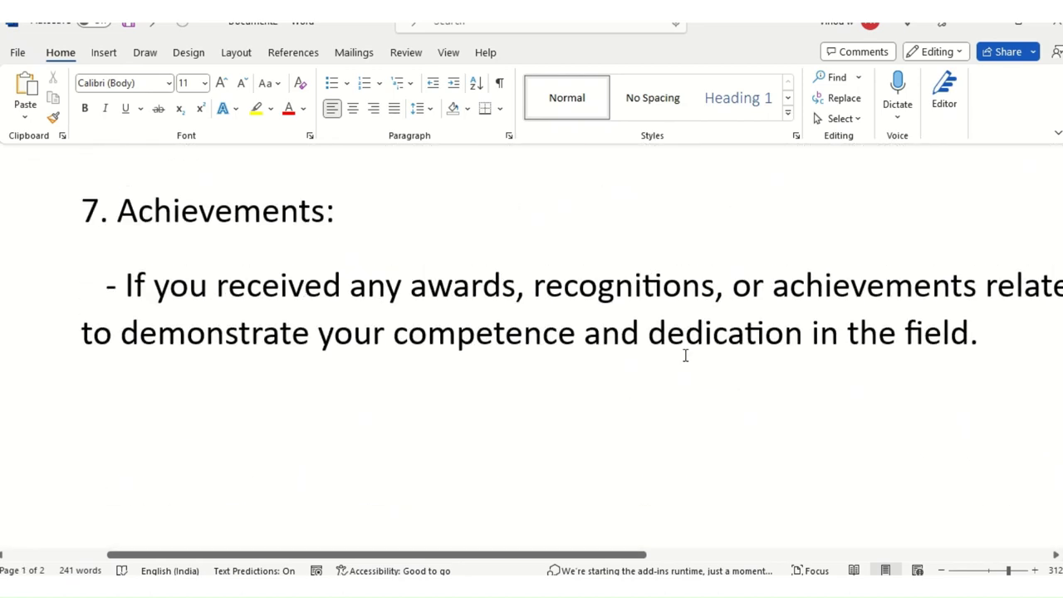
pyautogui.scroll(-5, 679, 375)
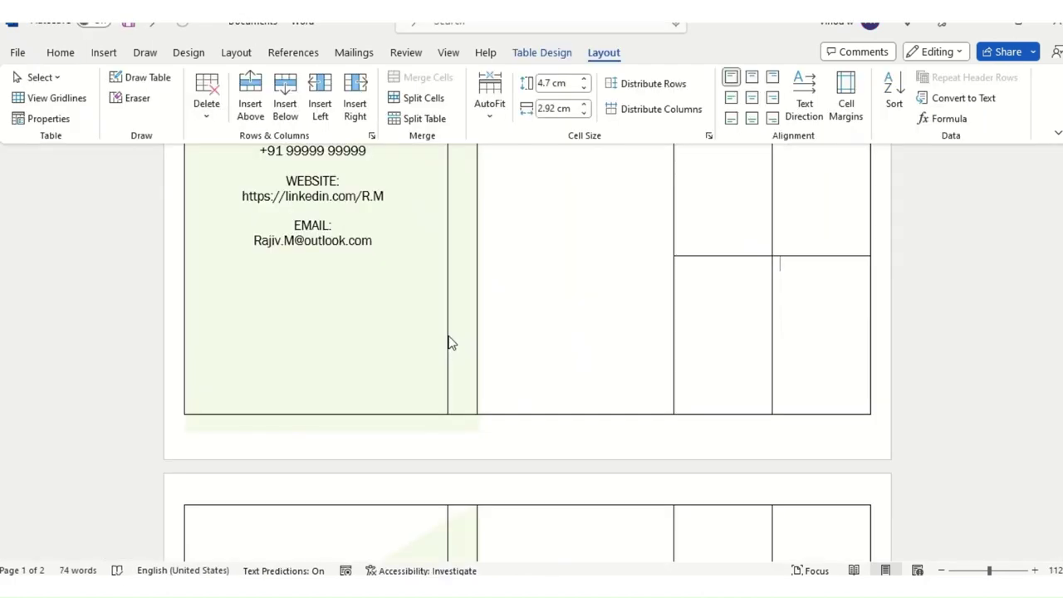
# Step: Review the resume, selecting the EMAIL: label, then switch to the notes document
pyautogui.scroll(5, 380, 382)
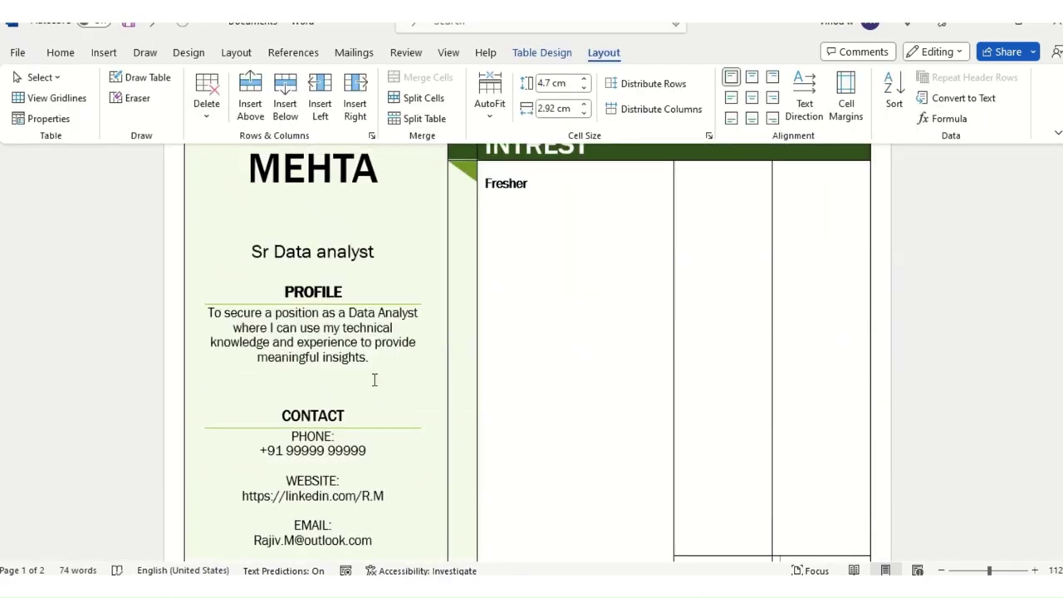
pyautogui.scroll(-5, 375, 380)
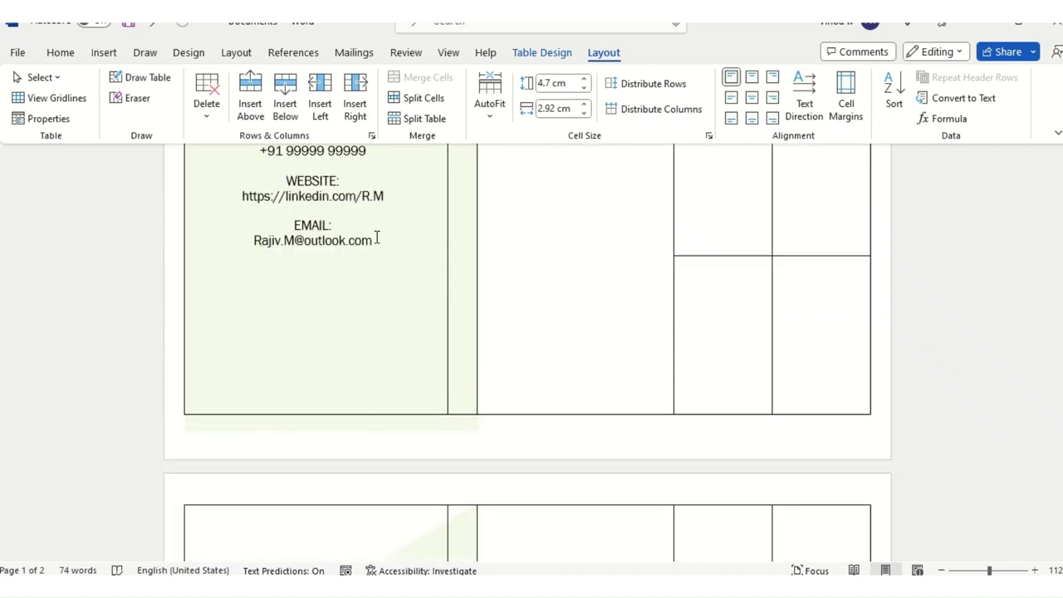
pyautogui.doubleClick(387, 228)
pyautogui.scroll(-4, 390, 307)
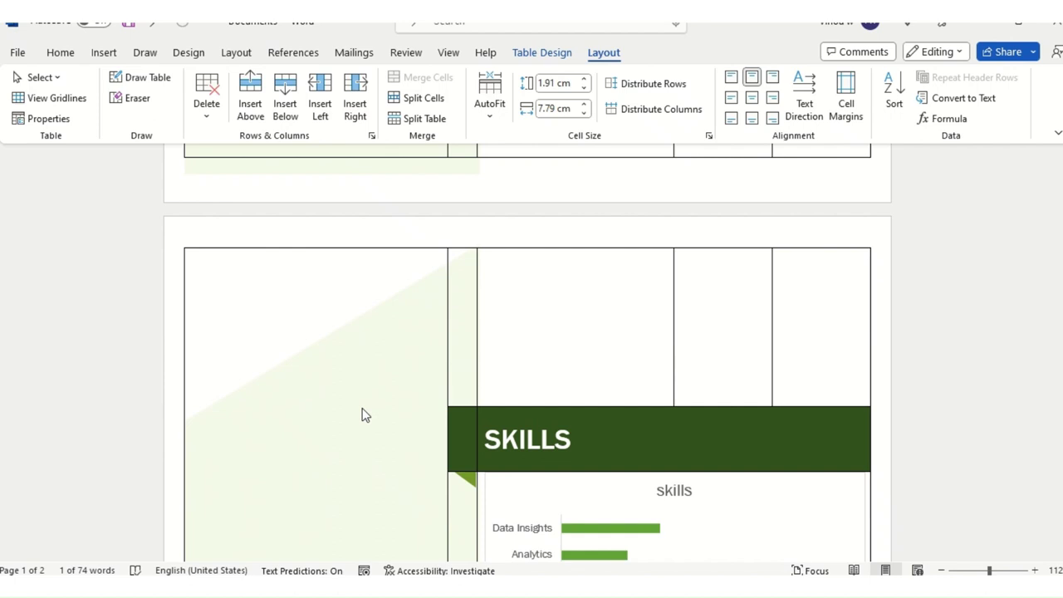
pyautogui.scroll(4, 816, 339)
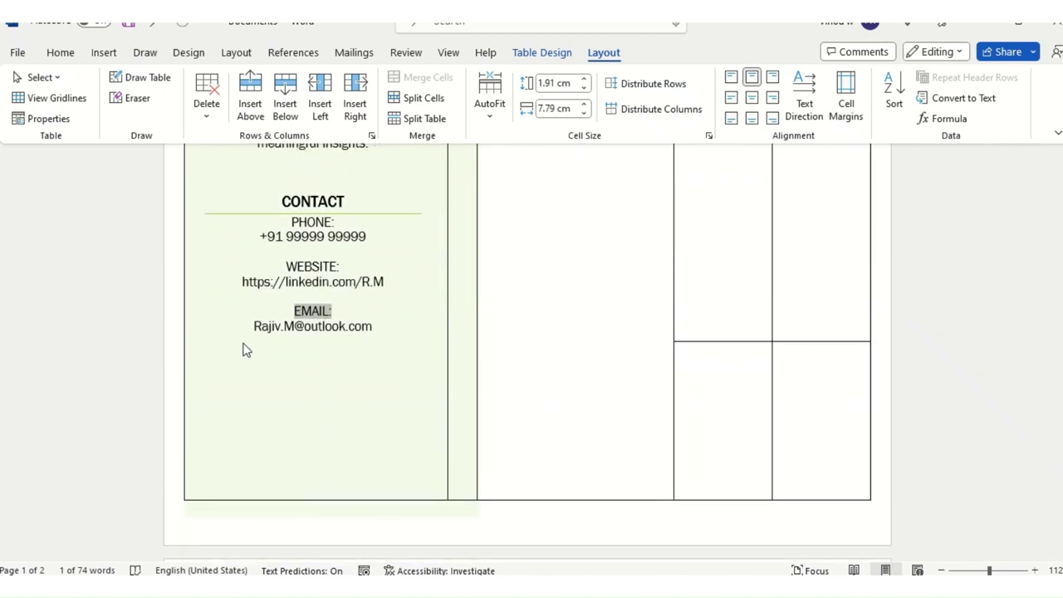
pyautogui.scroll(4, 324, 410)
pyautogui.hotkey('alt', 'Tab')
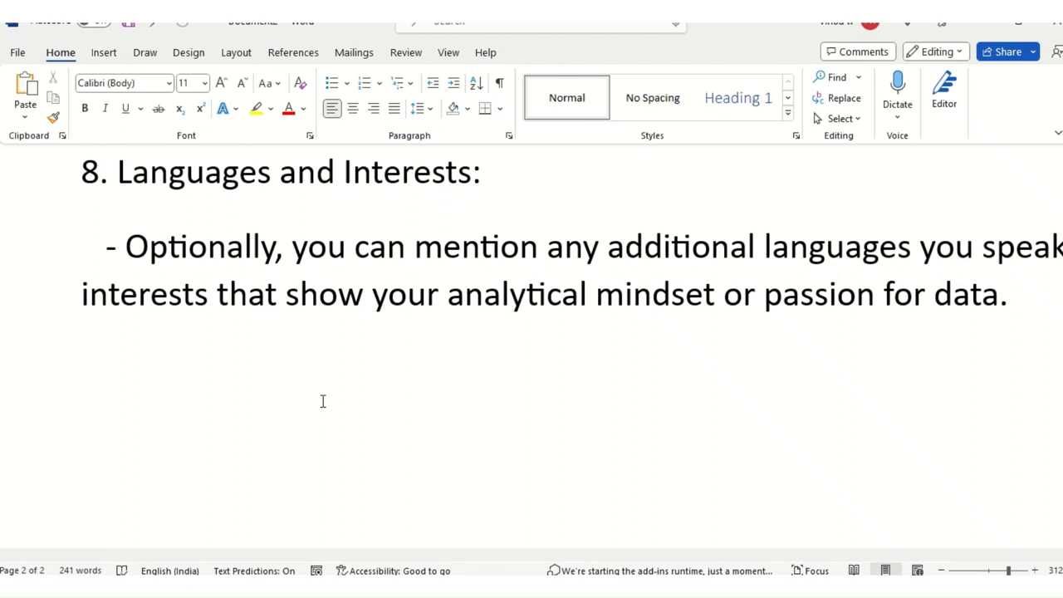
# Step: Scroll the notes document, then switch back to the resume window
pyautogui.scroll(-5, 323, 401)
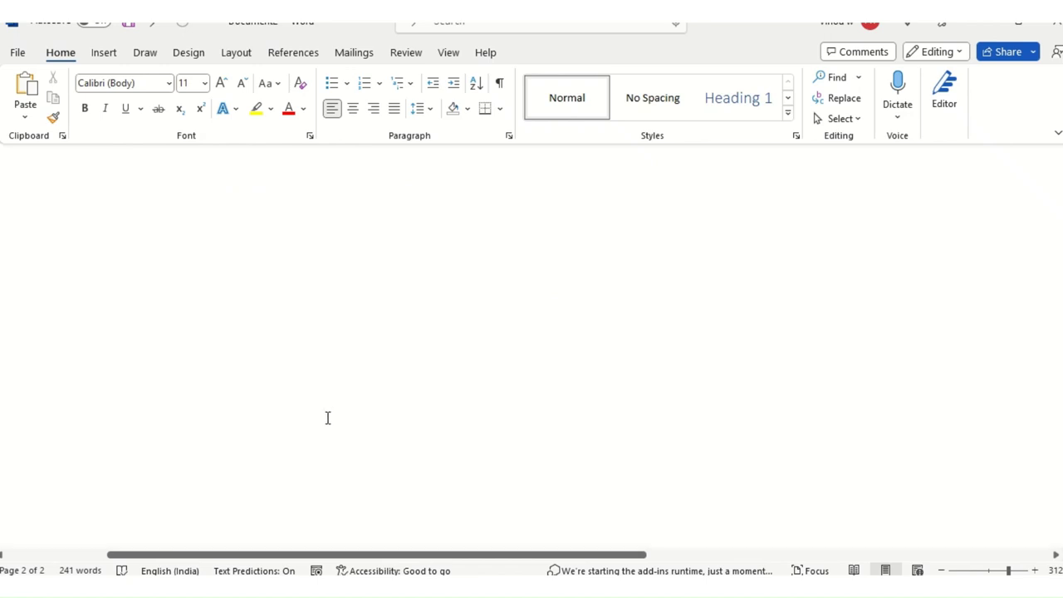
pyautogui.scroll(-5, 328, 418)
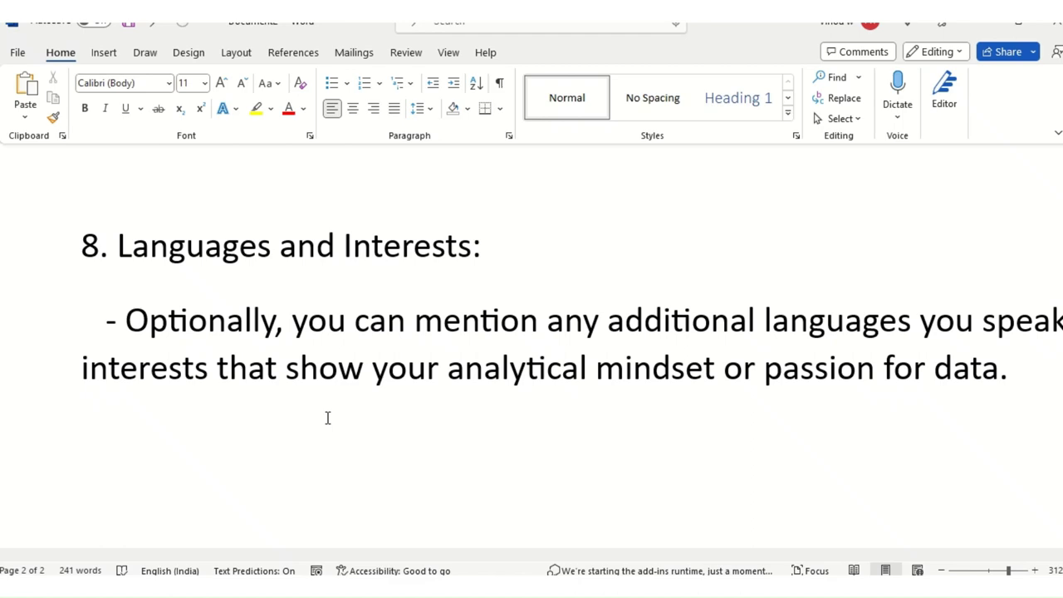
pyautogui.hotkey('alt', 'Tab')
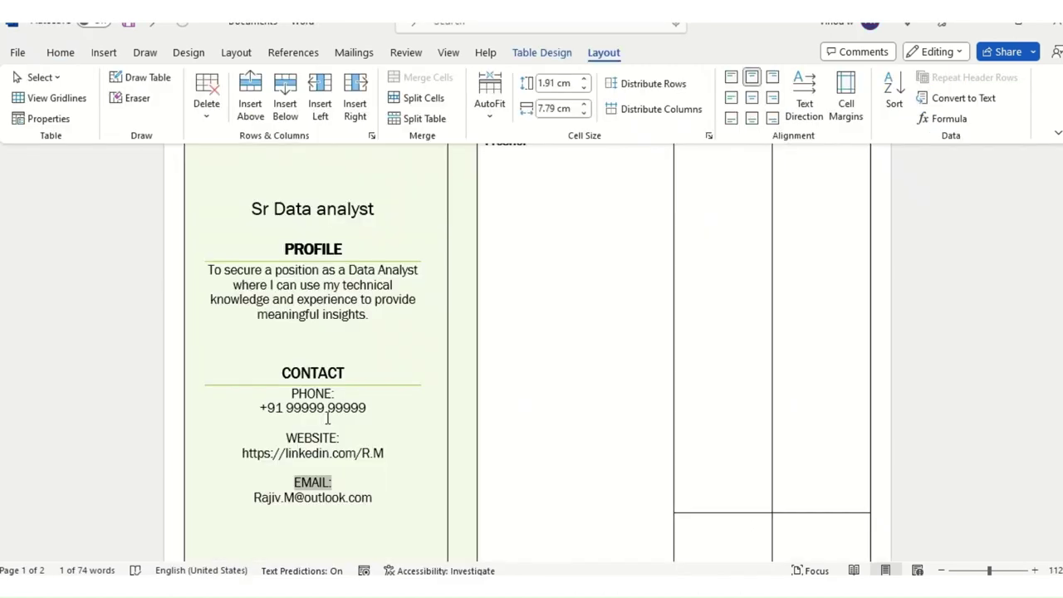
# Step: Stretch the Education & Certifications row down to 12 cm tall
pyautogui.scroll(6, 330, 418)
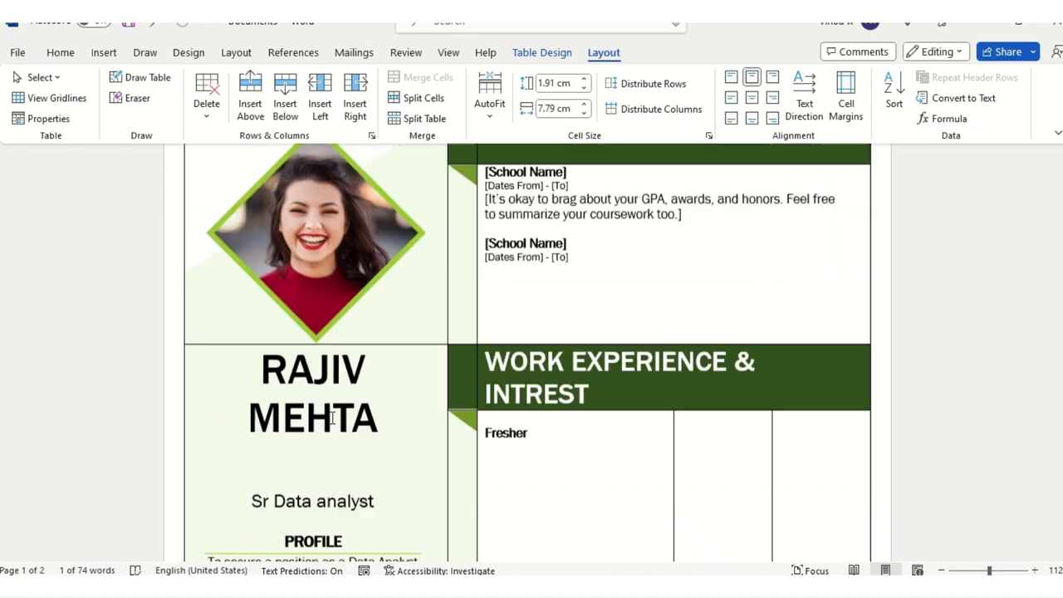
pyautogui.scroll(2, 640, 327)
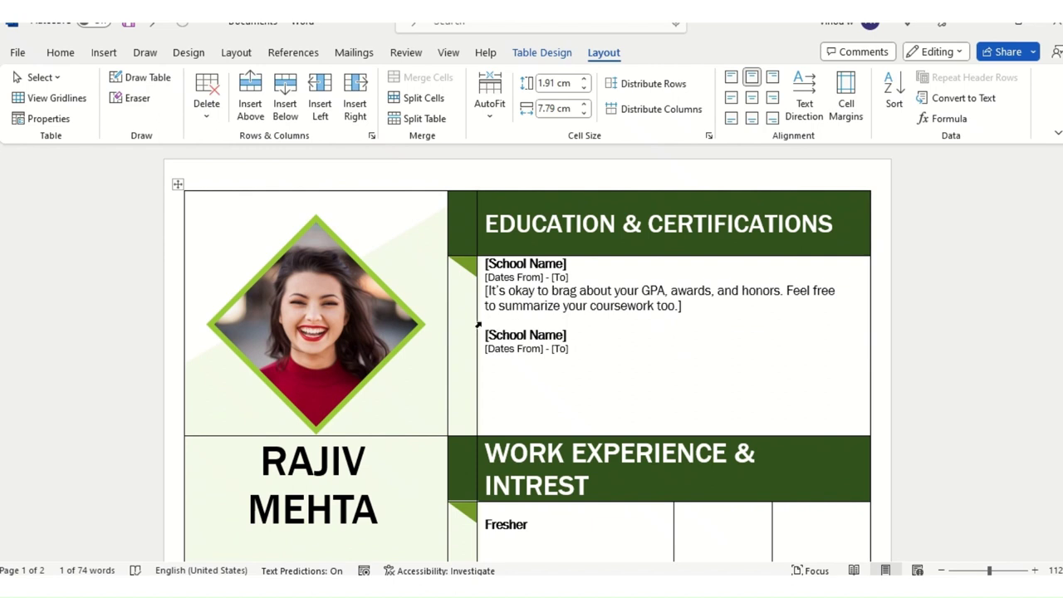
pyautogui.click(514, 348)
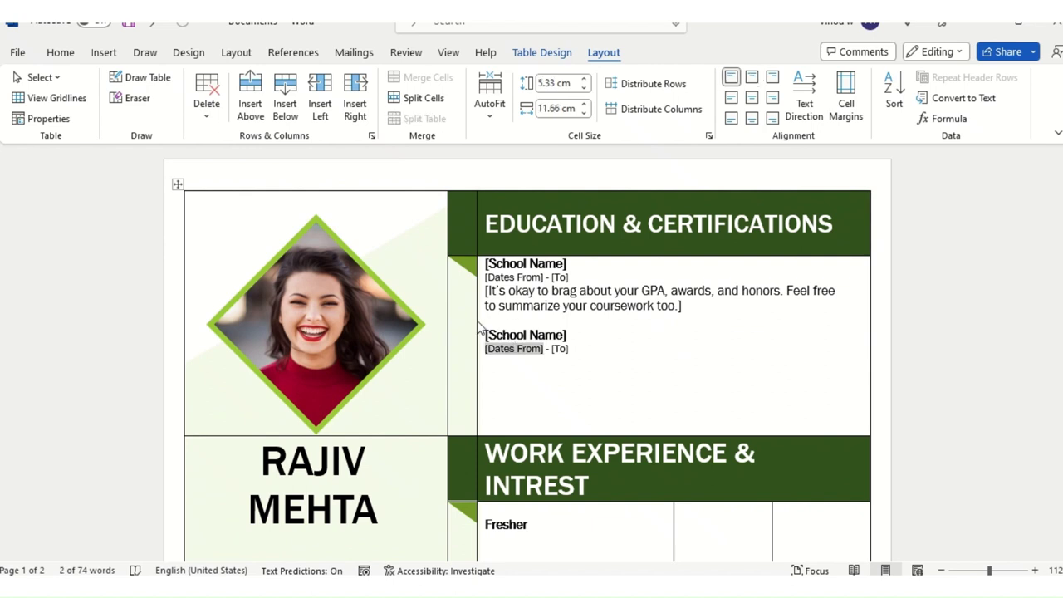
pyautogui.click(475, 330)
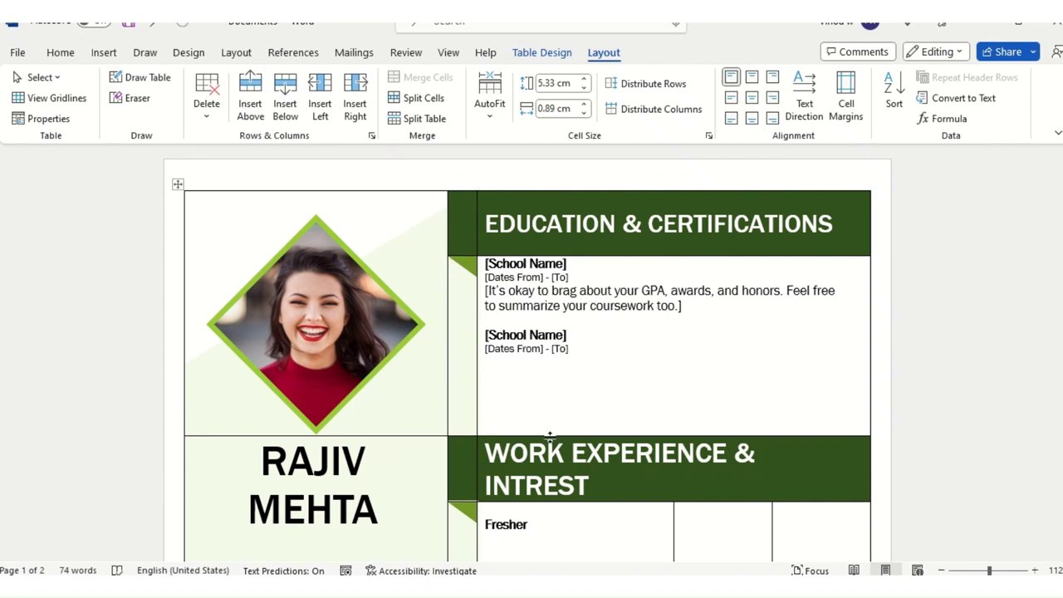
pyautogui.moveTo(548, 436); pyautogui.dragTo(548, 529)
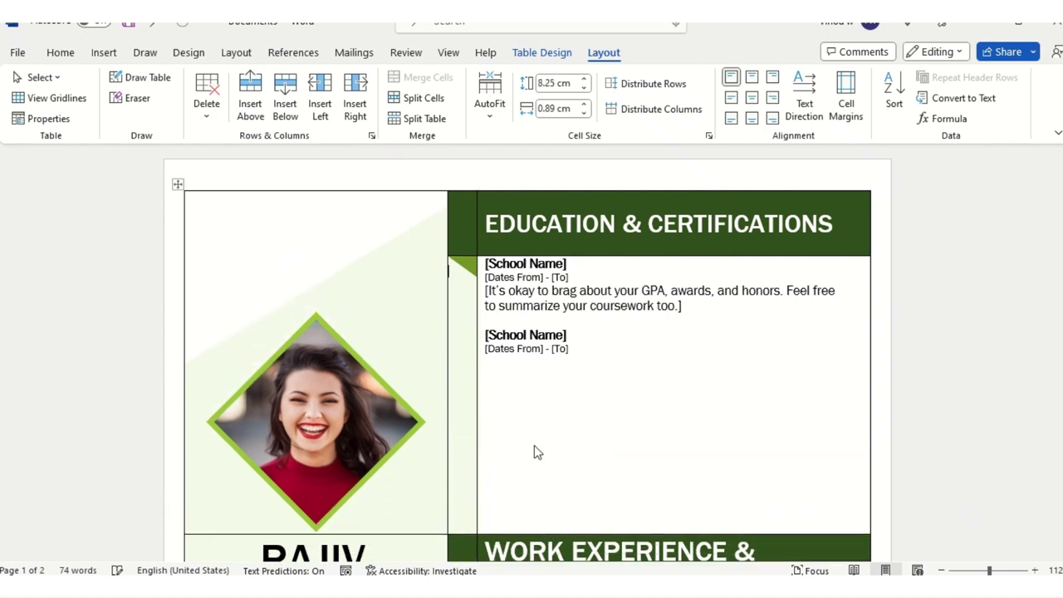
pyautogui.scroll(-3, 549, 440)
pyautogui.click(564, 404)
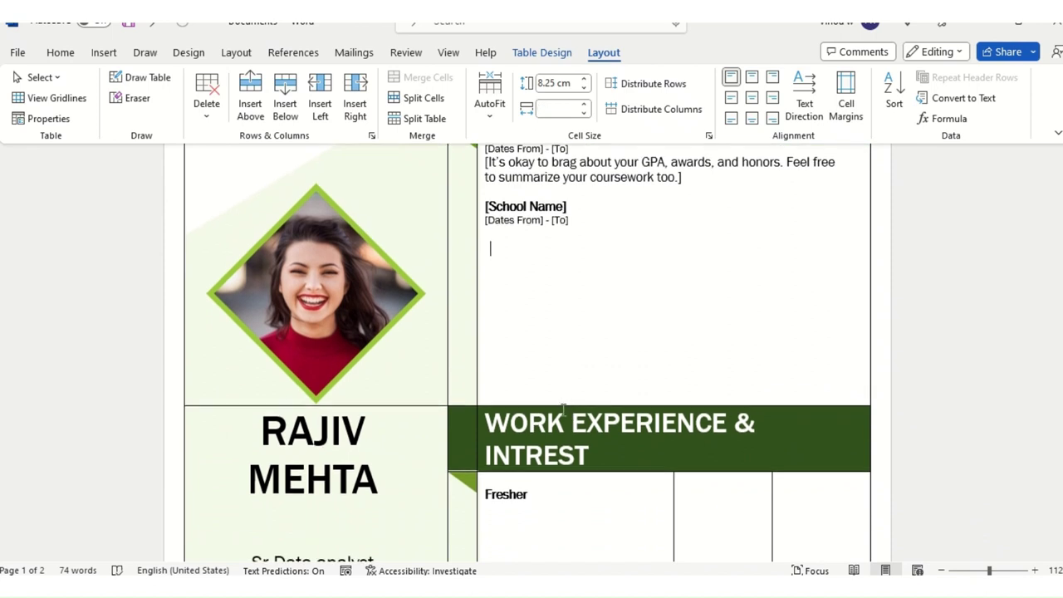
pyautogui.moveTo(562, 406); pyautogui.dragTo(562, 532)
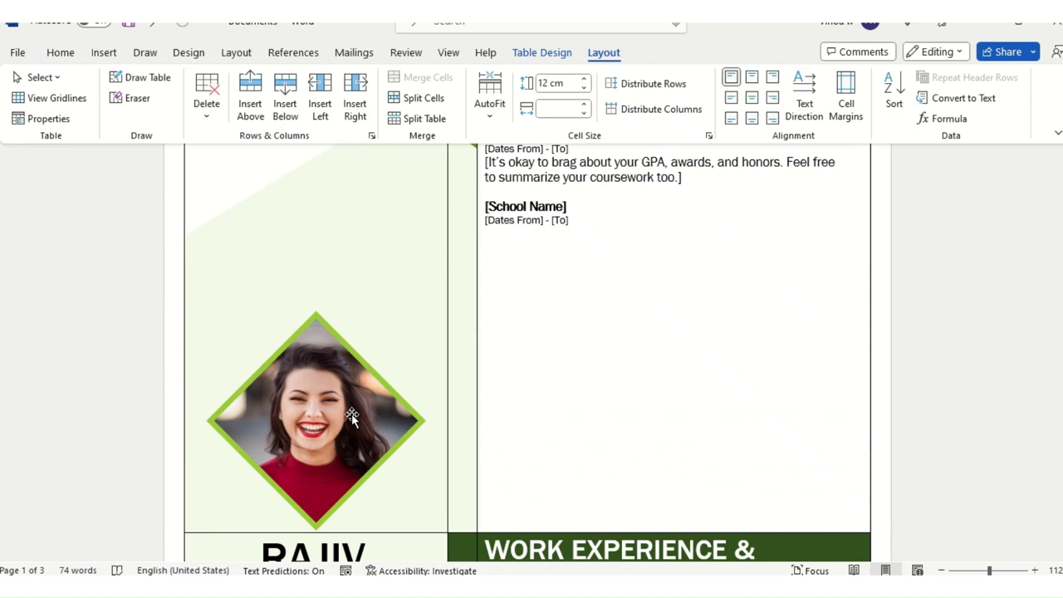
# Step: Check the empty line below the second school's dates, then select the profile photo
pyautogui.scroll(3, 364, 420)
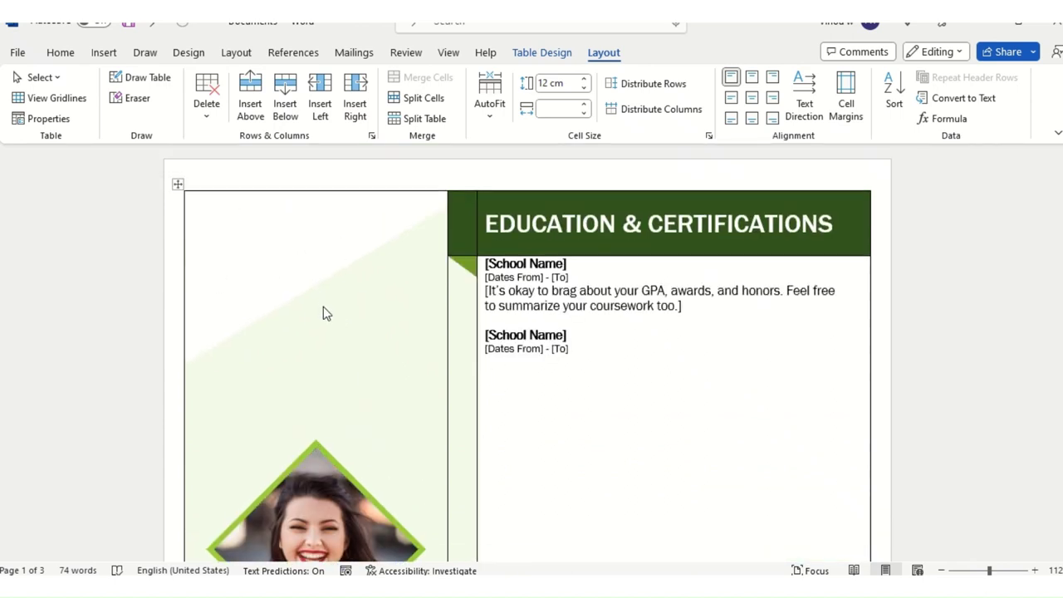
pyautogui.scroll(-4, 327, 306)
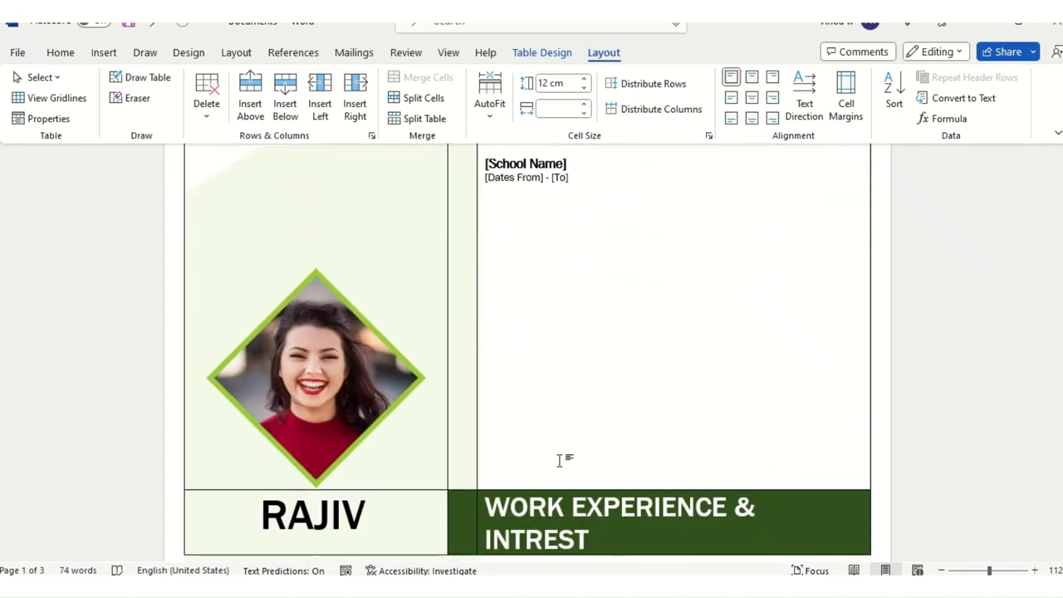
pyautogui.click(548, 485)
pyautogui.moveTo(544, 275); pyautogui.dragTo(588, 373)
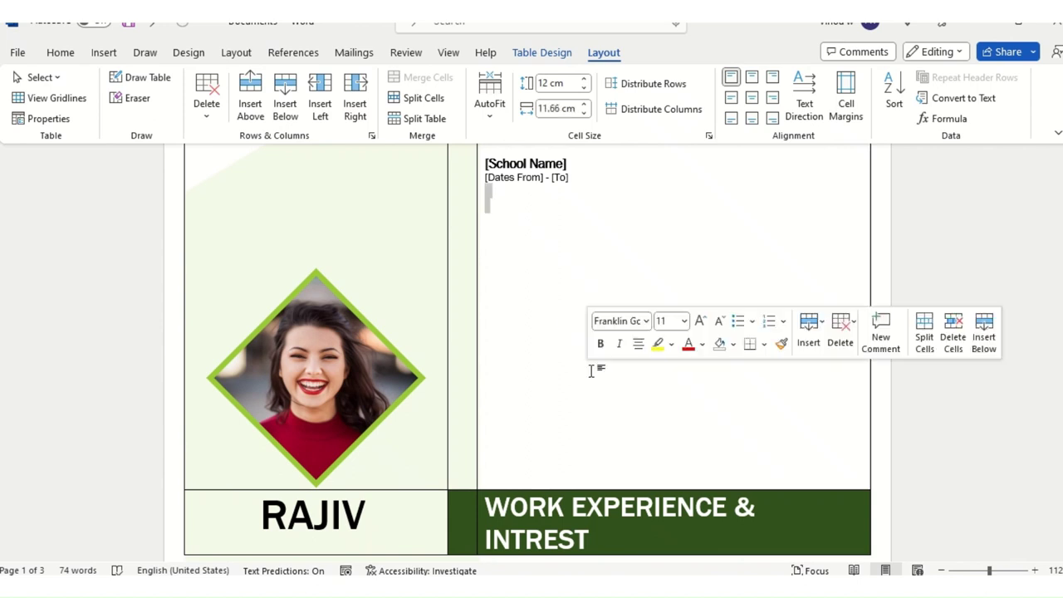
pyautogui.click(598, 352)
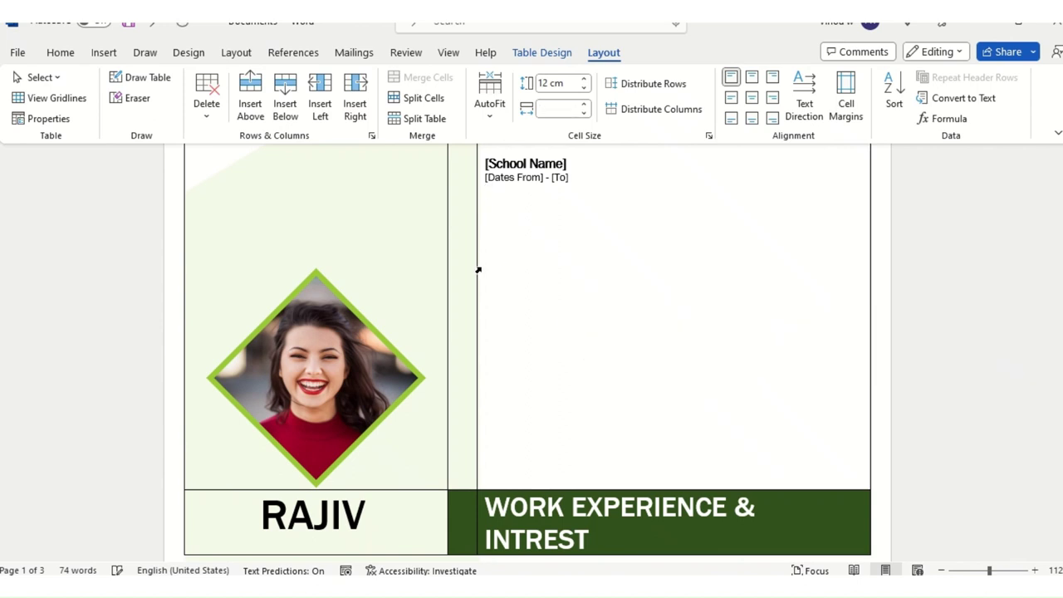
pyautogui.scroll(2, 368, 199)
pyautogui.click(361, 197)
# Step: Try Square wrapping on the photo, nudge it left, then return it to In Line with Text
pyautogui.scroll(2, 361, 249)
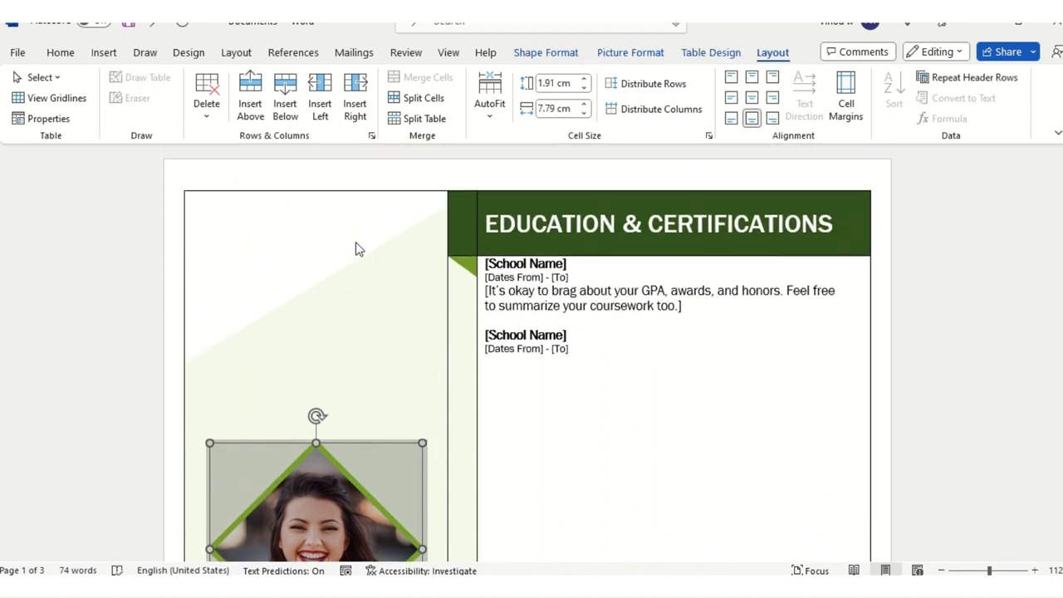
pyautogui.scroll(-3, 370, 277)
pyautogui.scroll(-1, 390, 308)
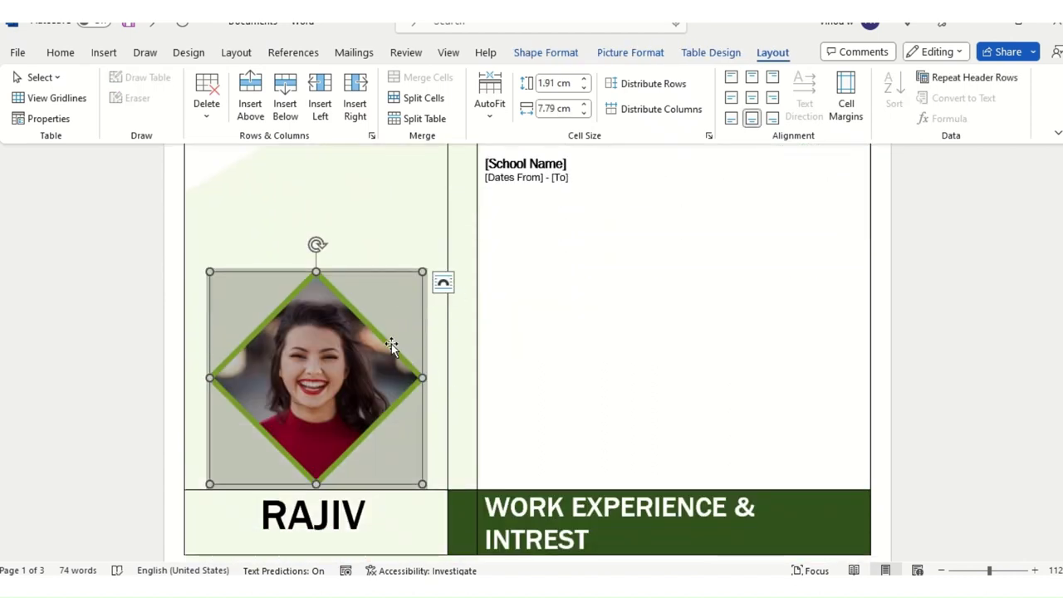
pyautogui.scroll(1, 415, 336)
pyautogui.click(449, 329)
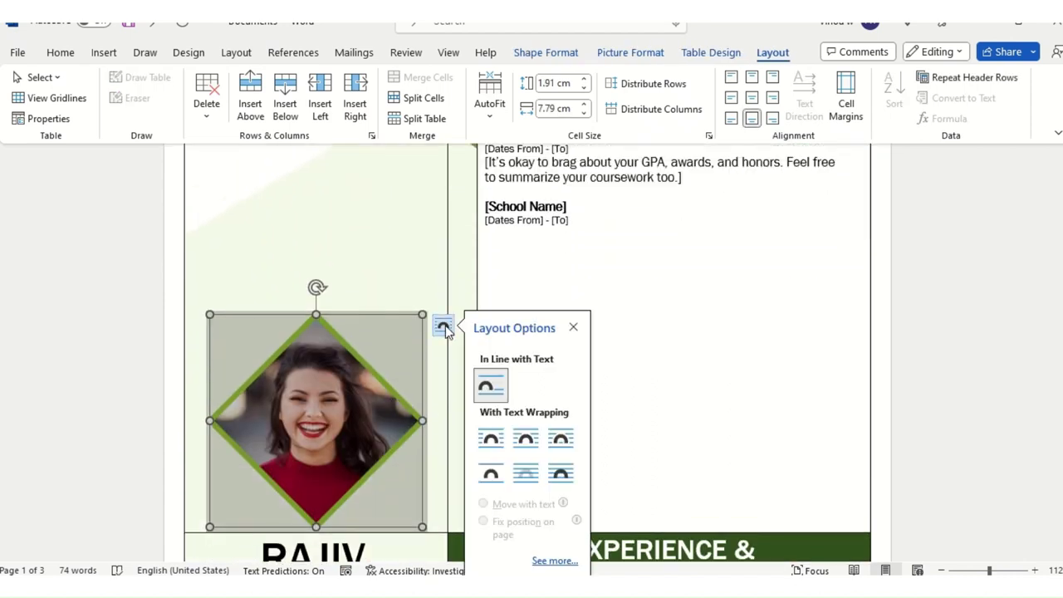
pyautogui.click(526, 440)
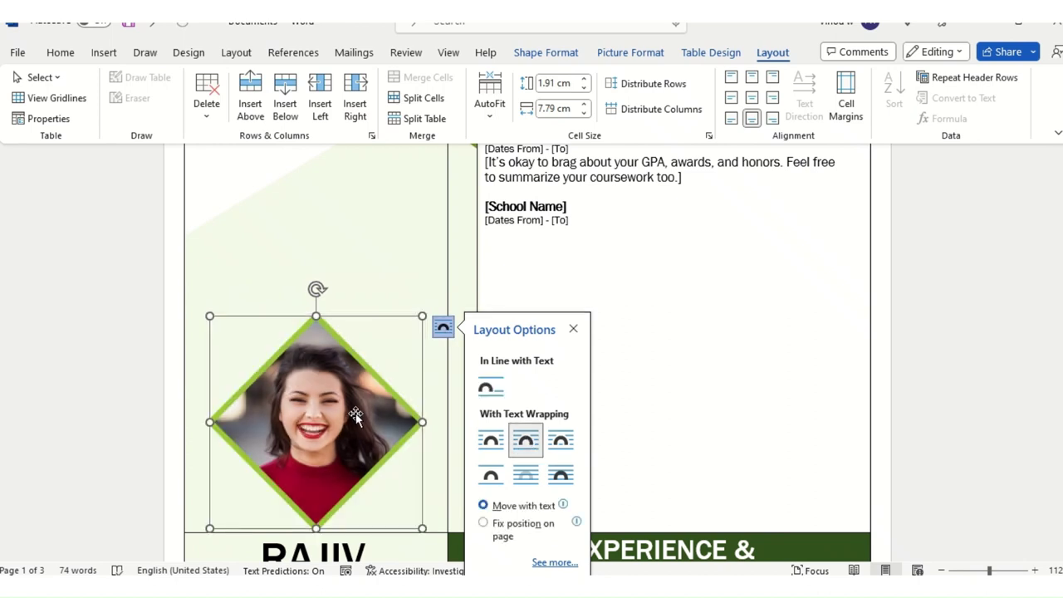
pyautogui.moveTo(347, 225); pyautogui.dragTo(322, 298)
pyautogui.click(422, 327)
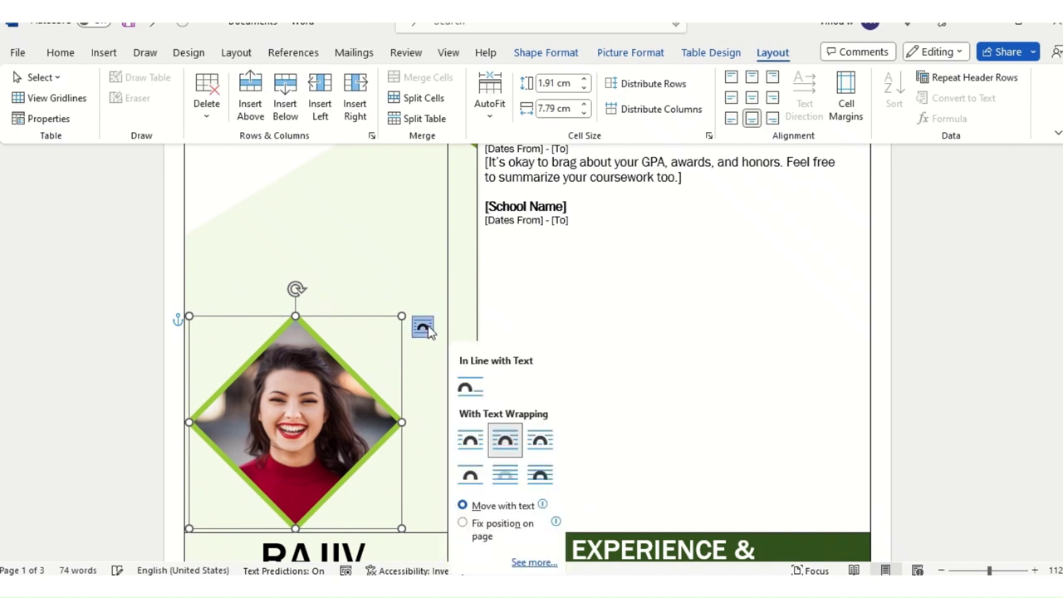
pyautogui.click(470, 390)
# Step: Try Square and another text-wrapping style on the photo
pyautogui.click(378, 309)
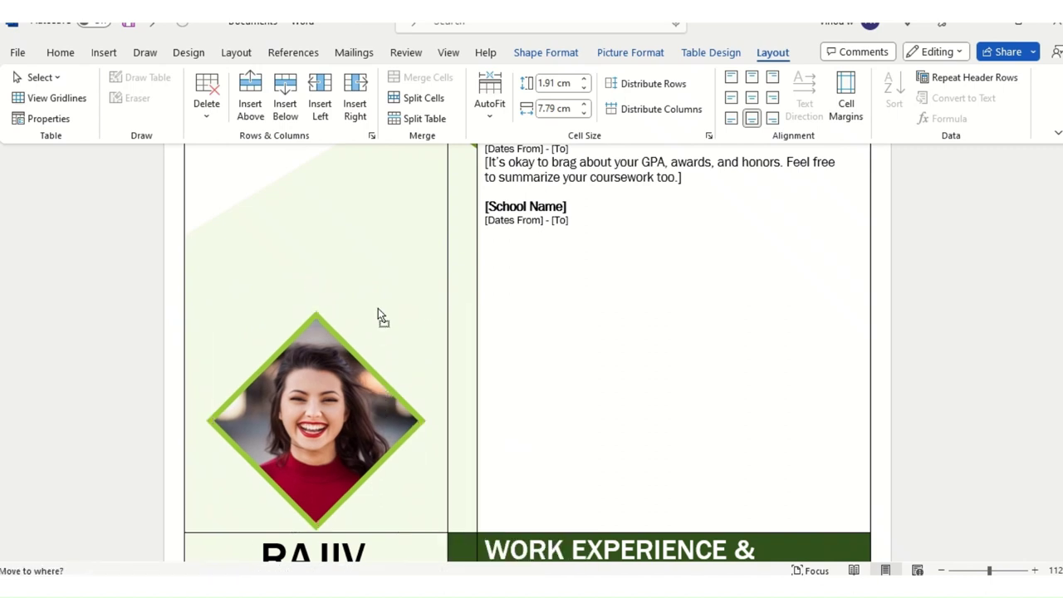
pyautogui.click(407, 363)
pyautogui.click(442, 324)
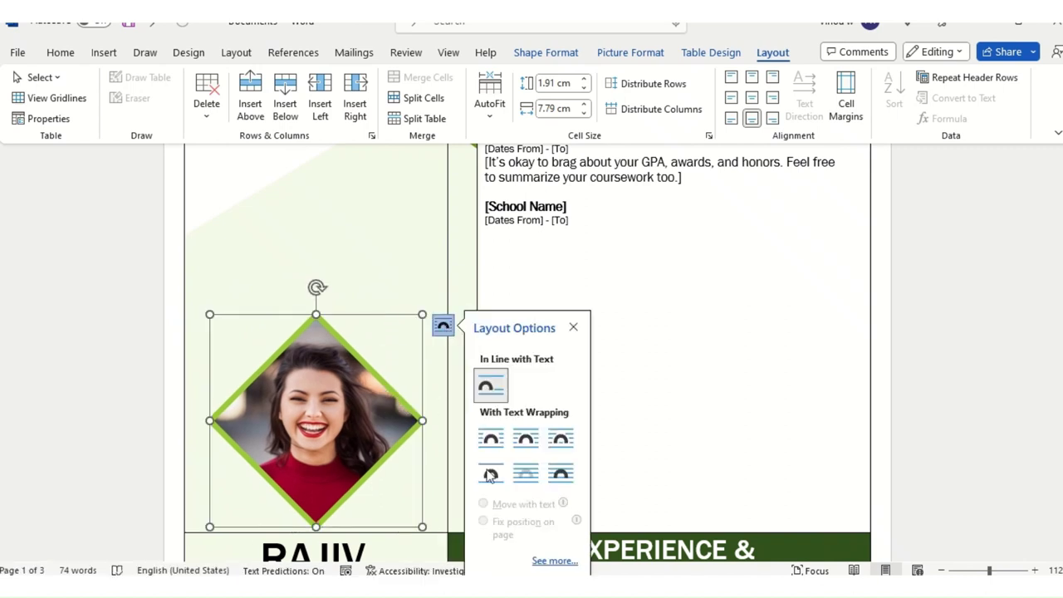
pyautogui.click(491, 440)
pyautogui.click(372, 412)
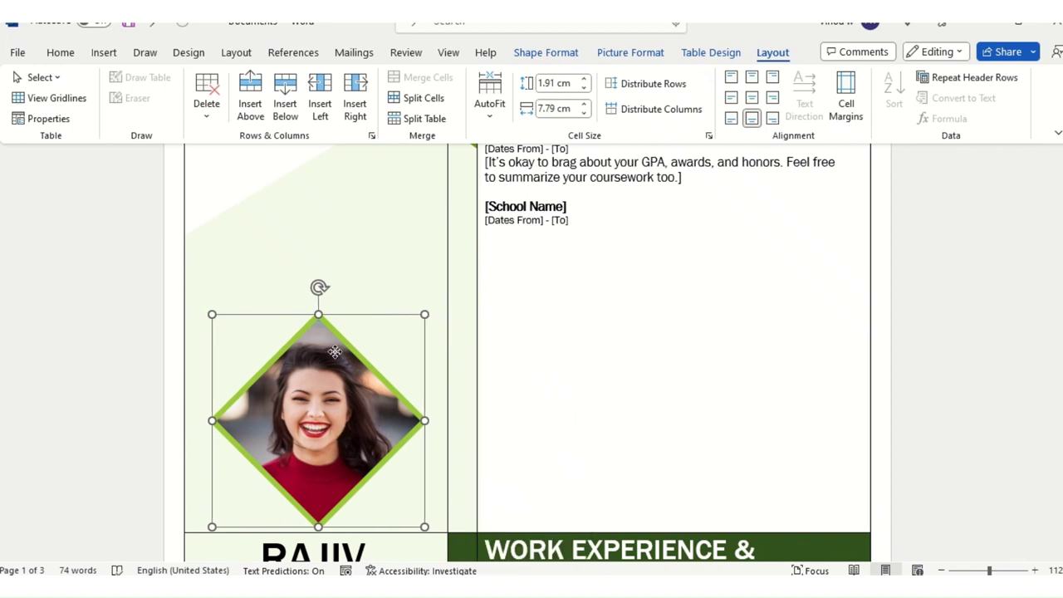
pyautogui.click(336, 282)
pyautogui.click(354, 397)
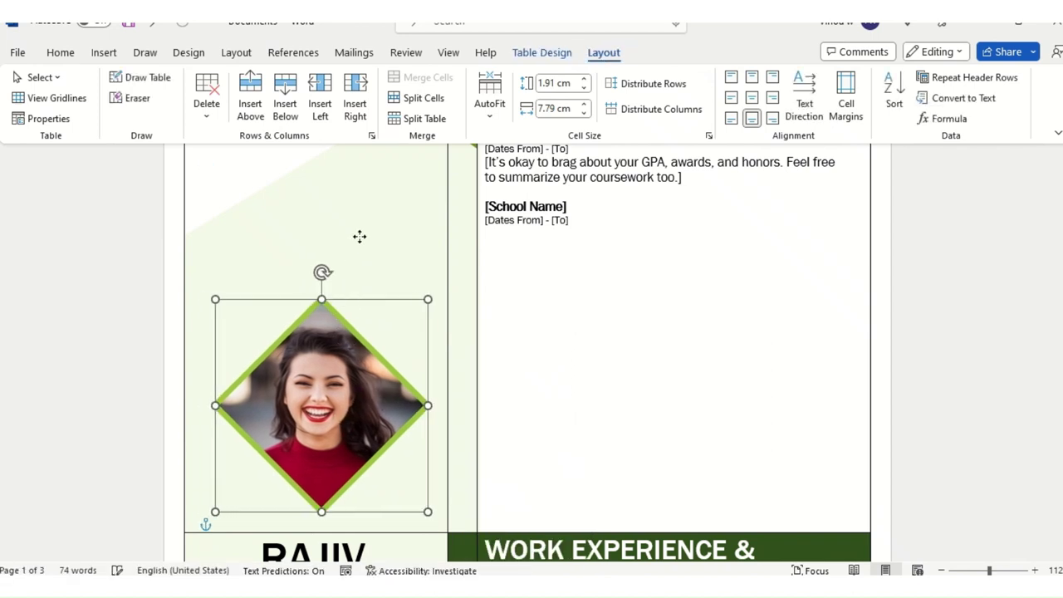
pyautogui.click(450, 311)
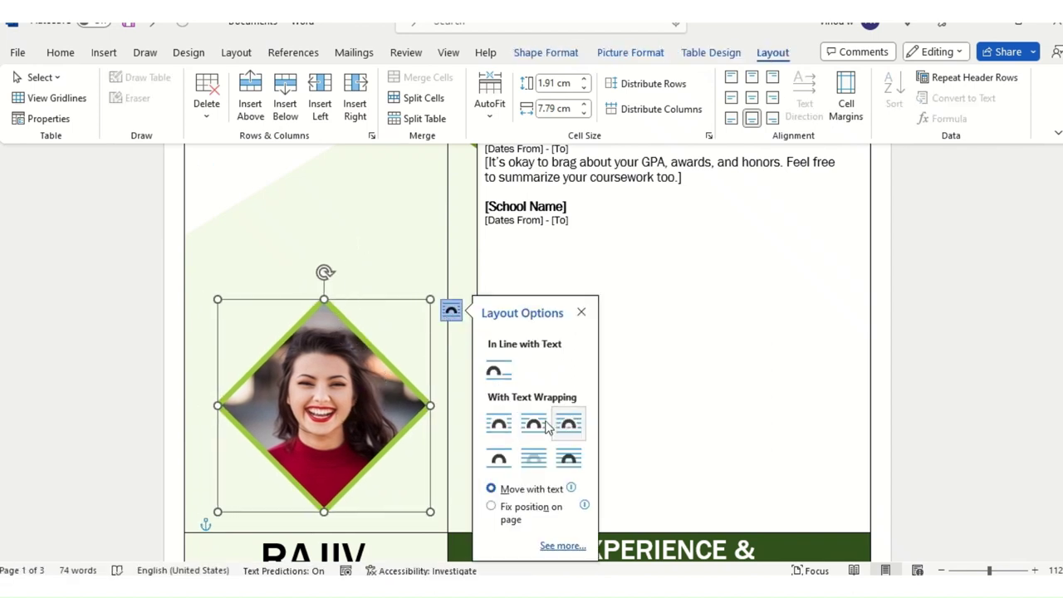
pyautogui.click(567, 429)
pyautogui.click(358, 301)
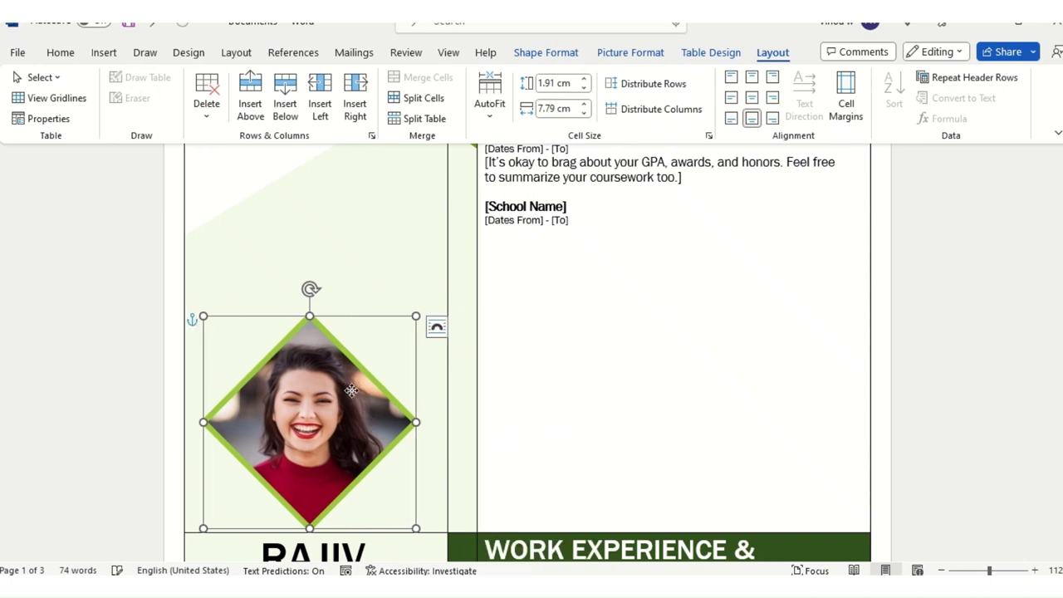
# Step: Set the photo to Top and Bottom wrapping and deselect it
pyautogui.click(444, 327)
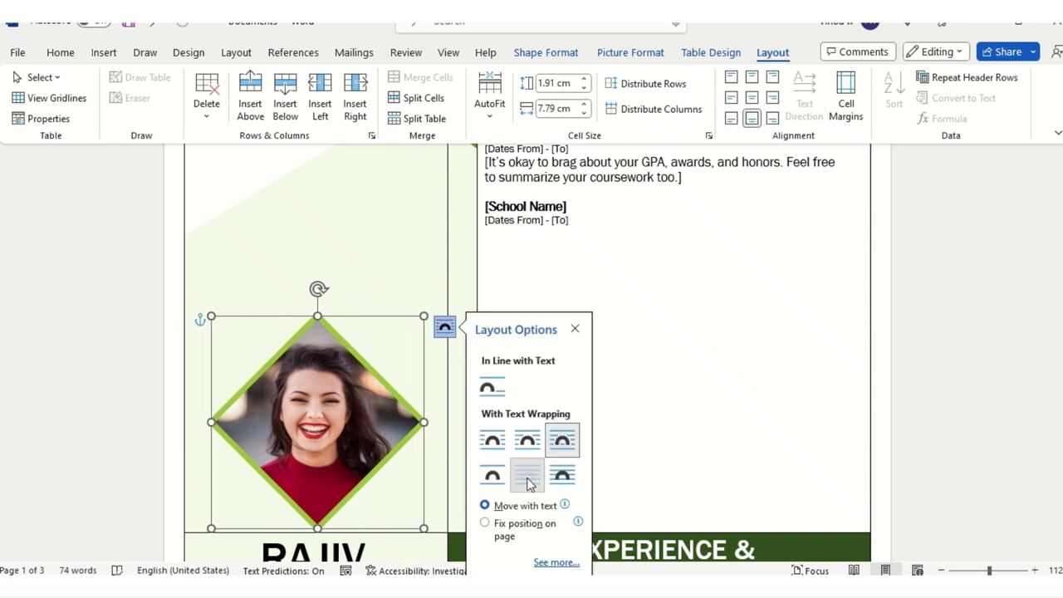
pyautogui.click(527, 474)
pyautogui.click(493, 474)
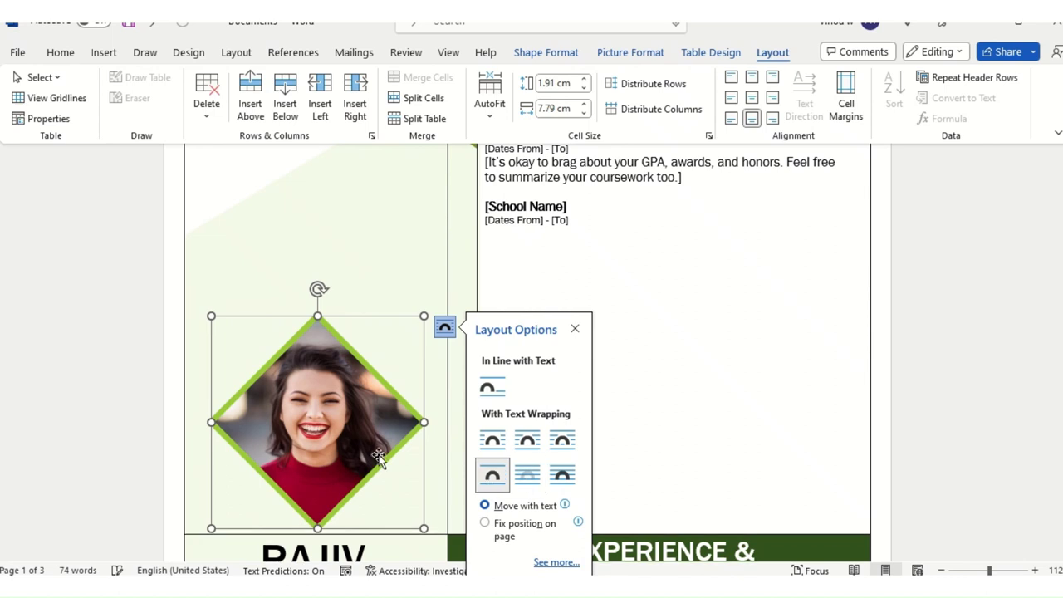
pyautogui.click(350, 437)
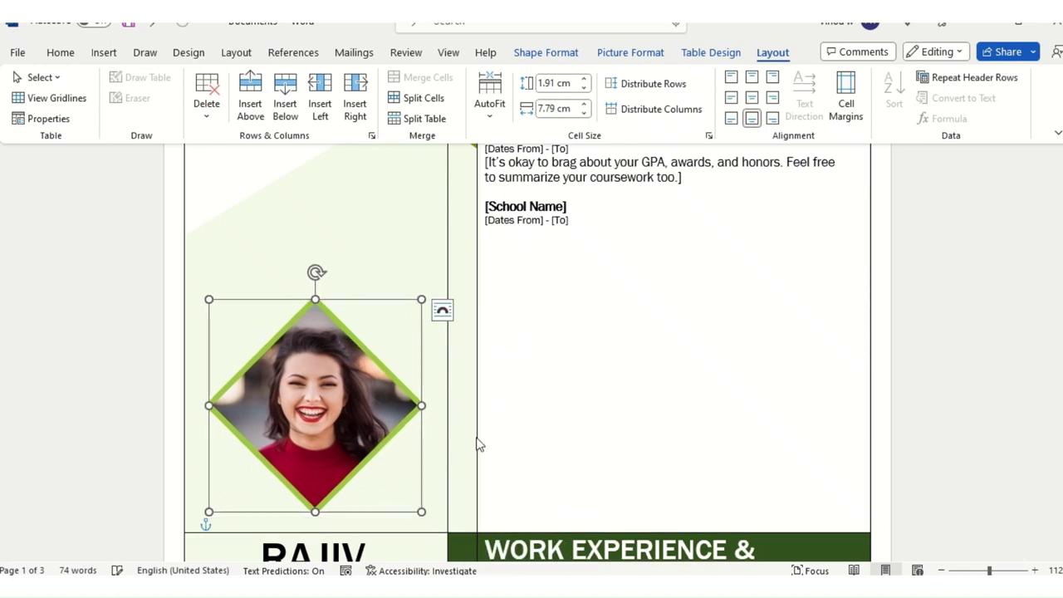
pyautogui.scroll(2, 477, 443)
pyautogui.scroll(-2, 579, 434)
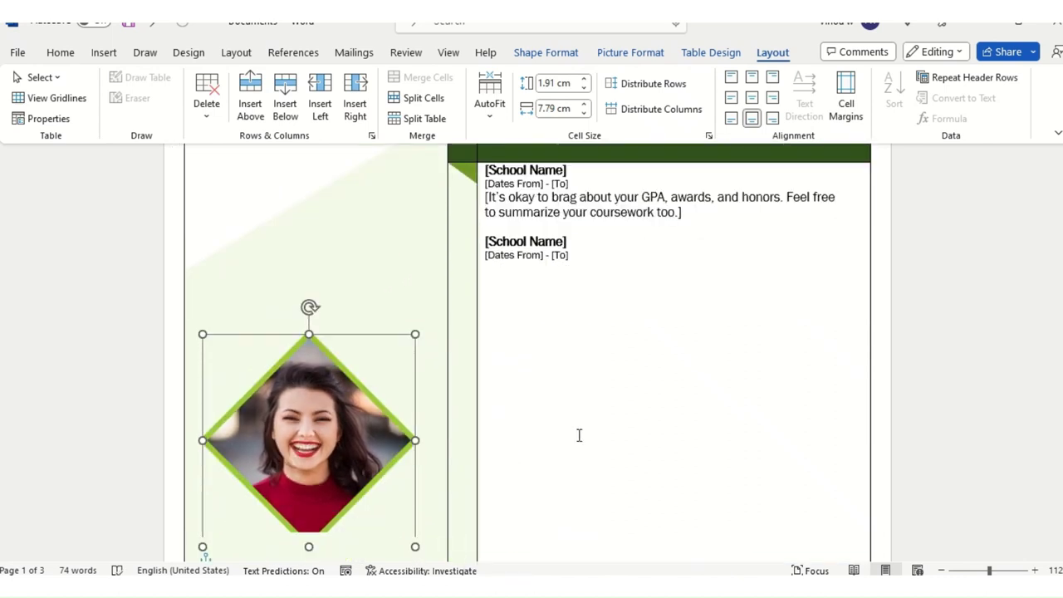
pyautogui.click(320, 434)
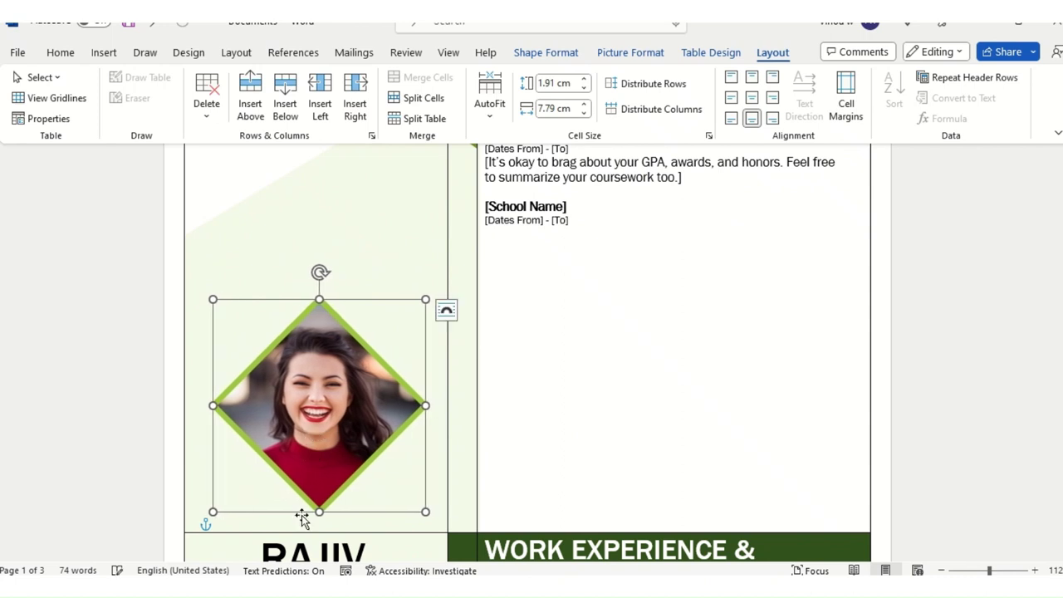
pyautogui.click(661, 486)
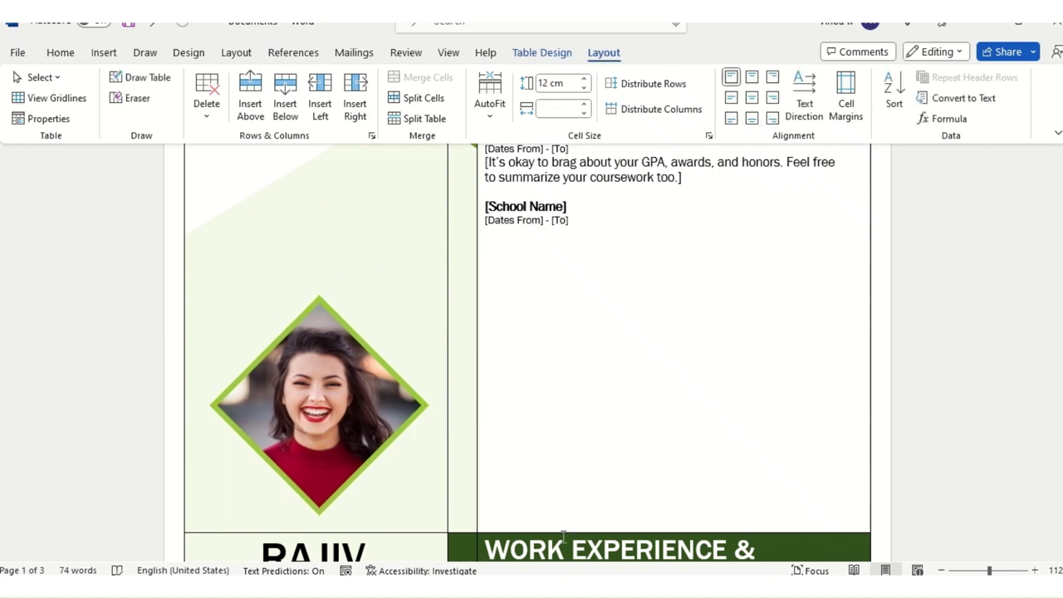
# Step: Widen the Fresher column under Work Experience & Intrest to the right
pyautogui.scroll(-1, 563, 536)
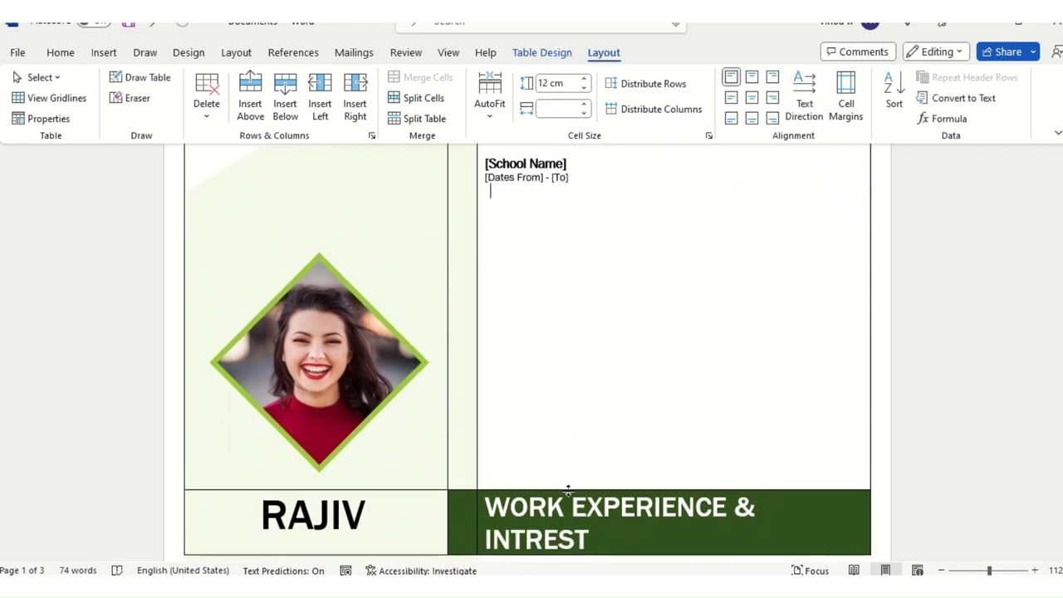
pyautogui.scroll(-5, 570, 484)
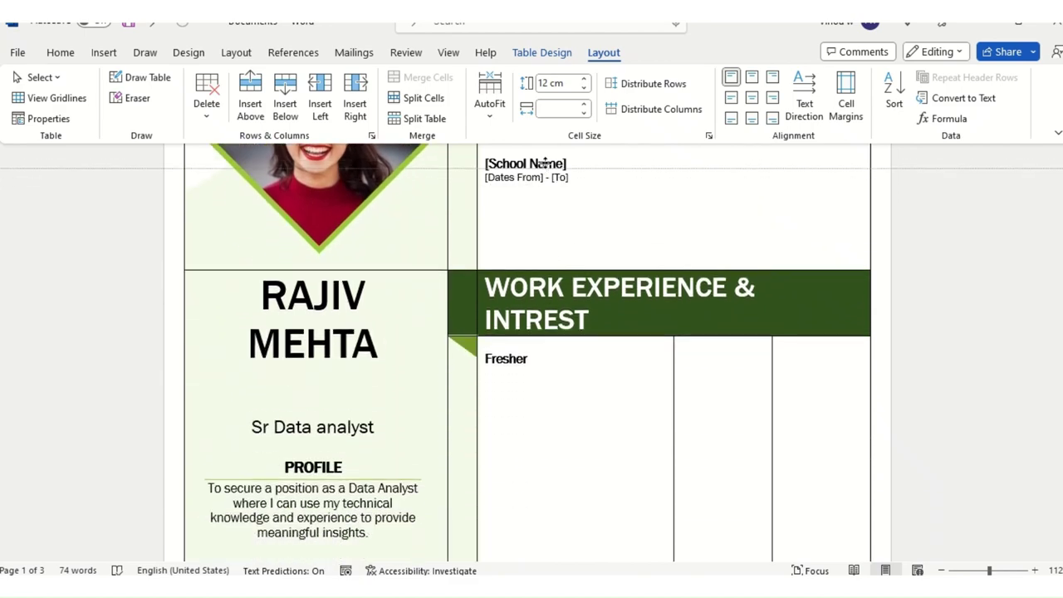
pyautogui.scroll(4, 595, 418)
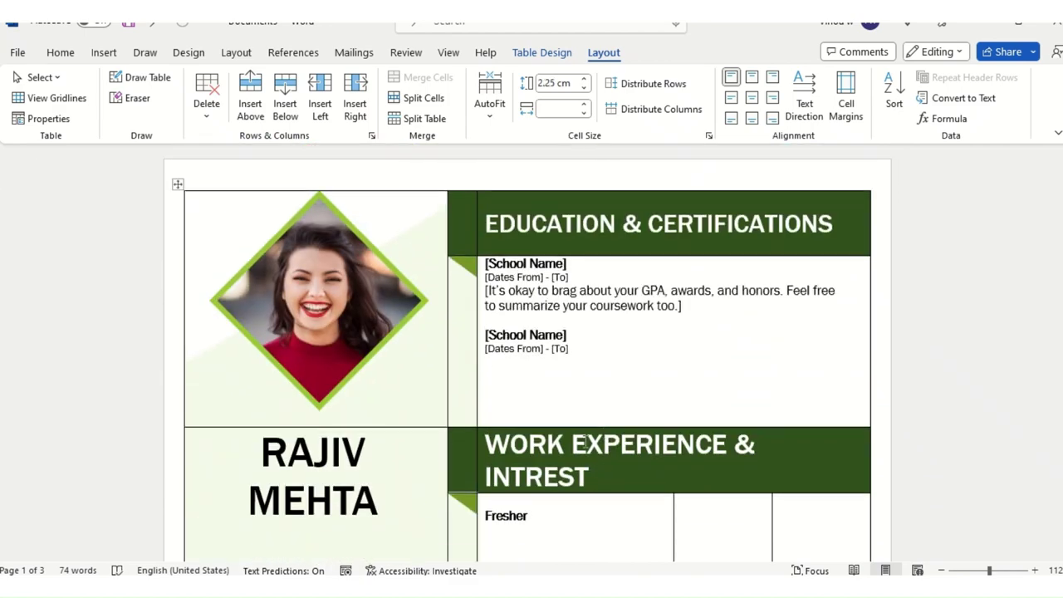
pyautogui.scroll(-6, 586, 445)
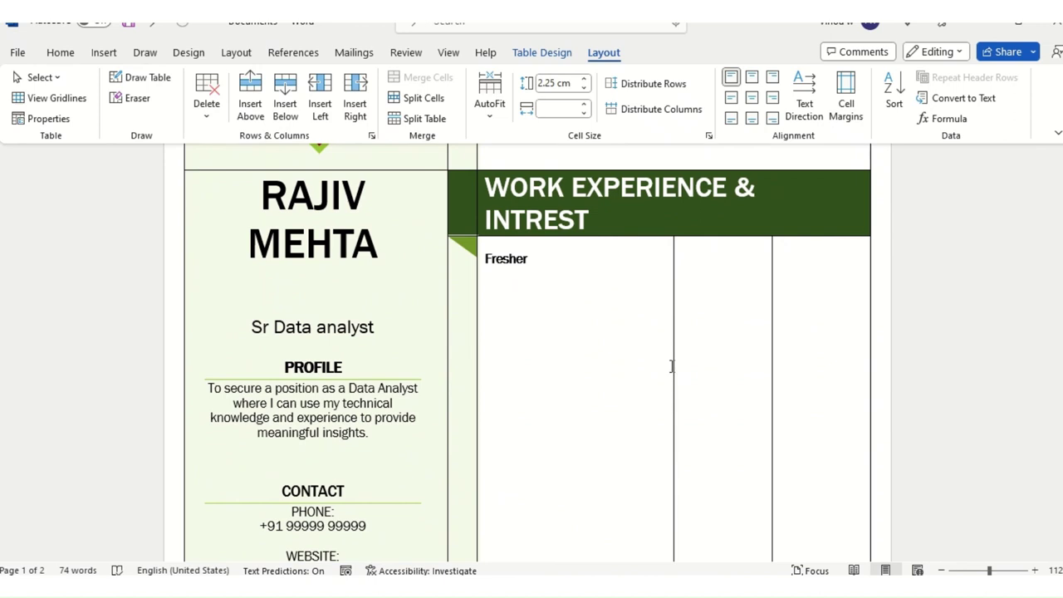
pyautogui.moveTo(673, 366); pyautogui.dragTo(756, 365)
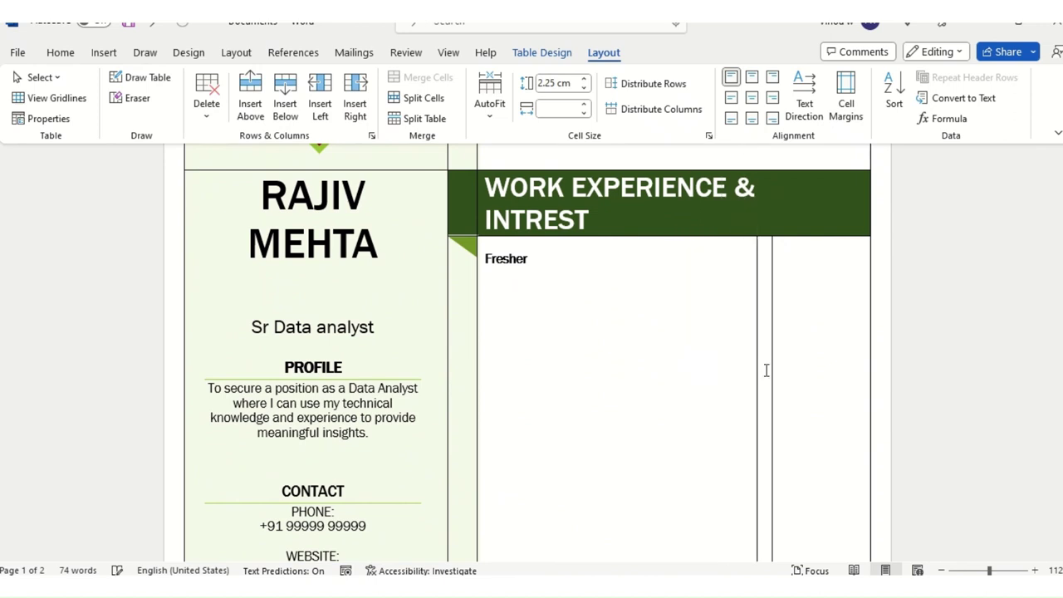
# Step: Select then deselect the whole resume table, and bring up the Design options
pyautogui.scroll(-8, 714, 394)
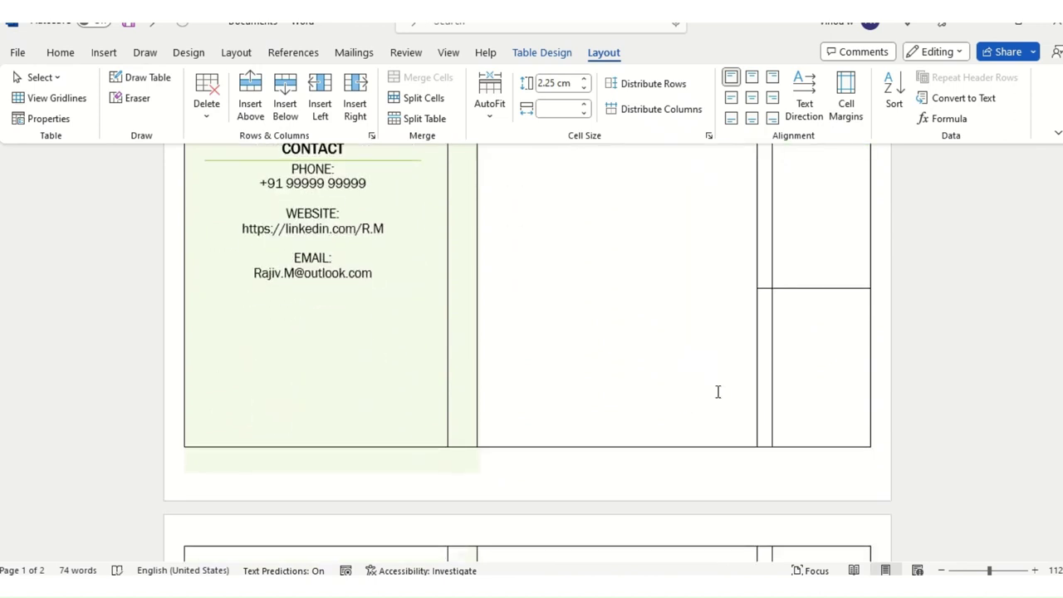
pyautogui.scroll(-11, 746, 441)
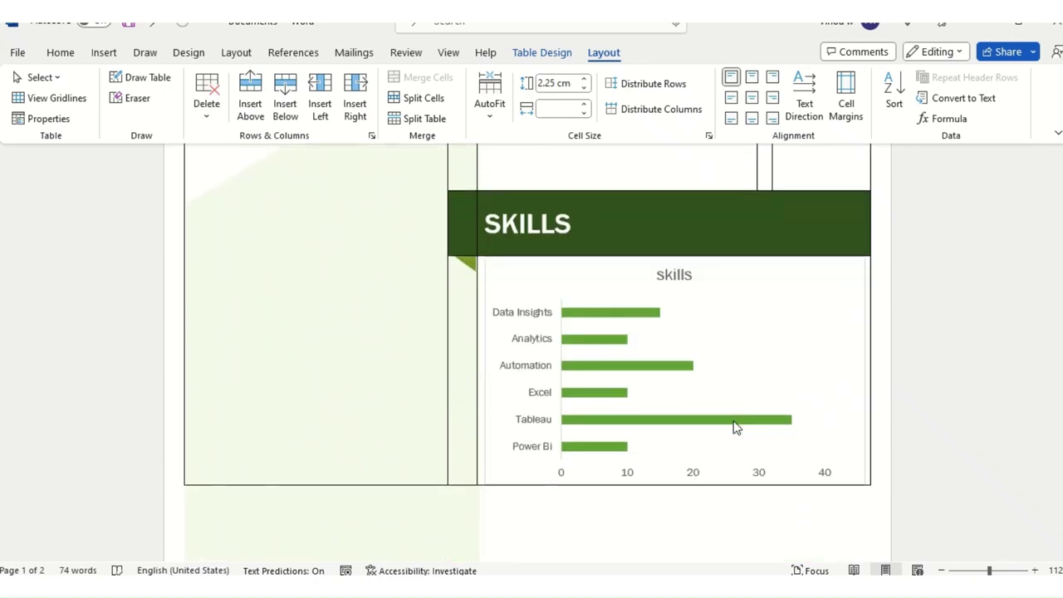
pyautogui.scroll(1, 371, 385)
pyautogui.scroll(18, 371, 384)
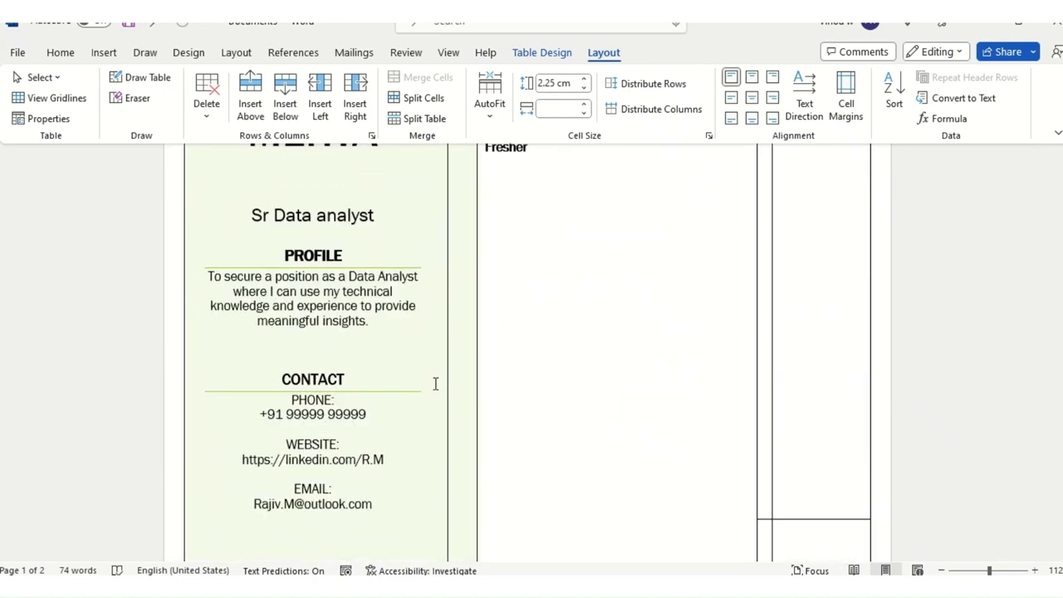
pyautogui.scroll(1, 434, 390)
pyautogui.click(177, 183)
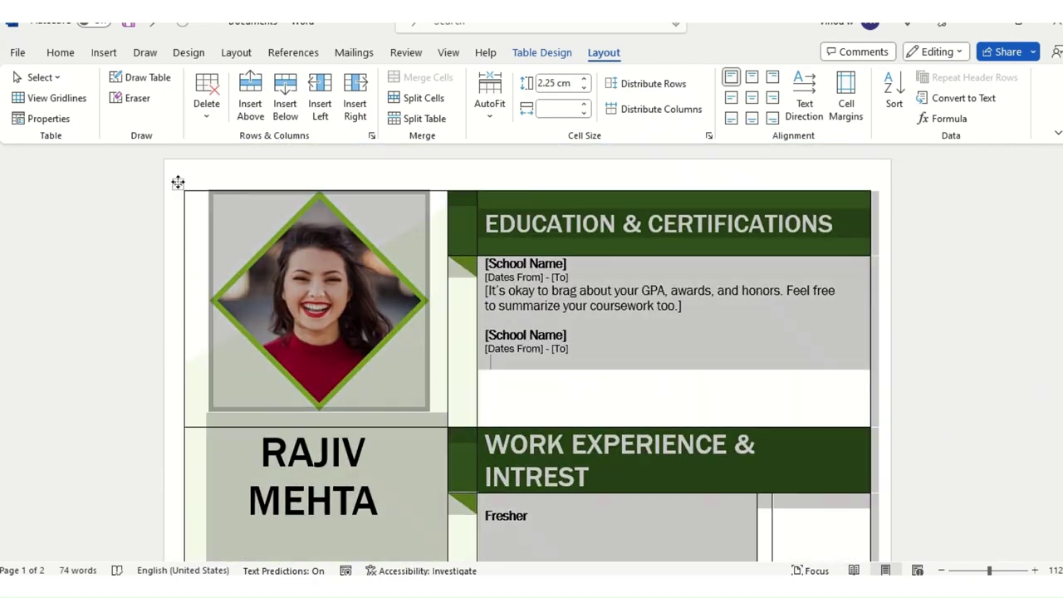
pyautogui.click(803, 380)
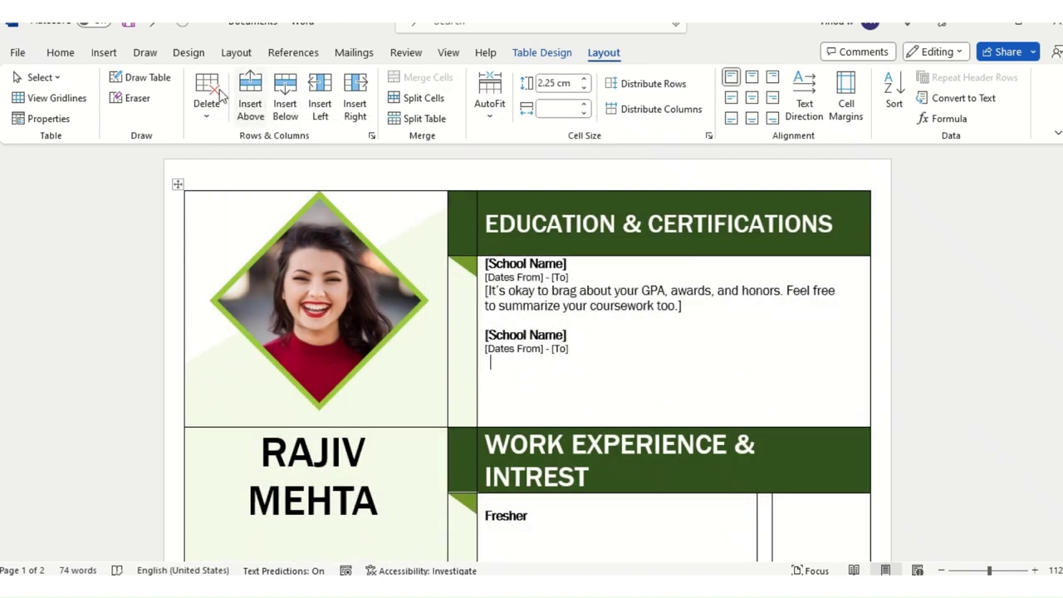
pyautogui.click(189, 54)
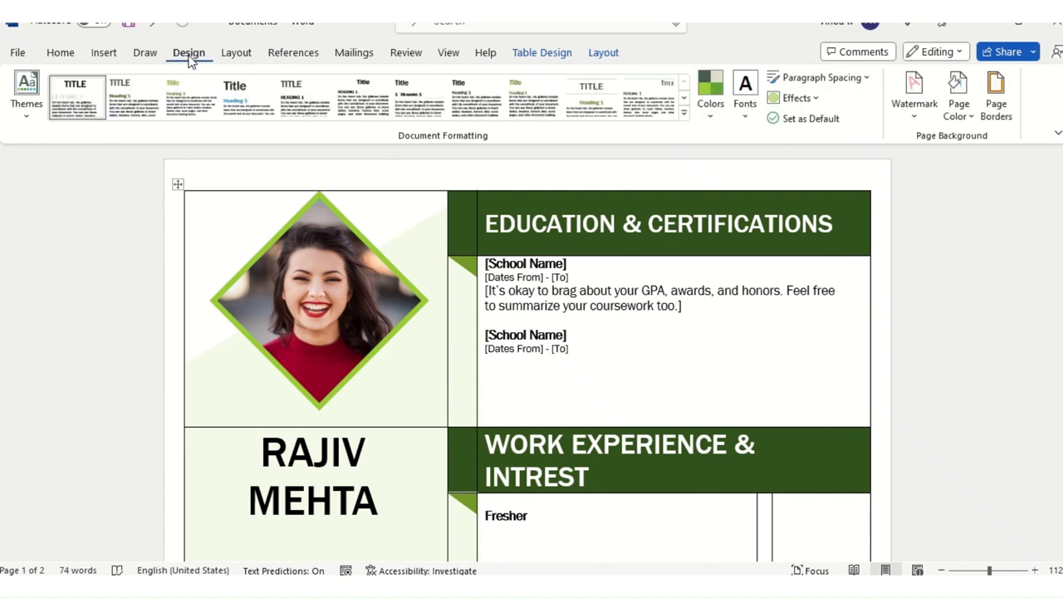
# Step: Apply the Quotable theme to the resume
pyautogui.click(29, 117)
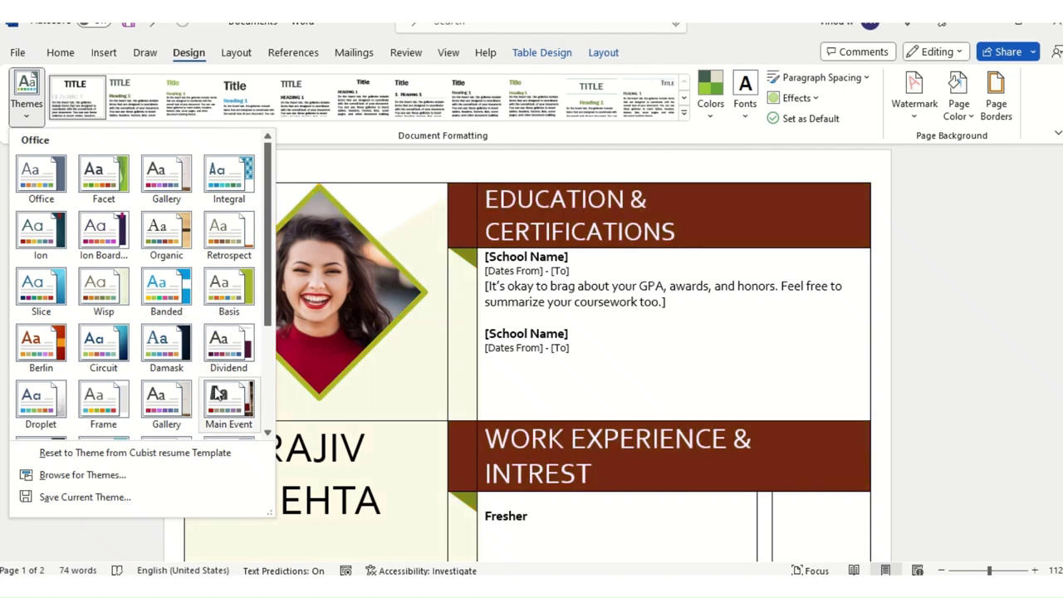
pyautogui.scroll(-3, 211, 391)
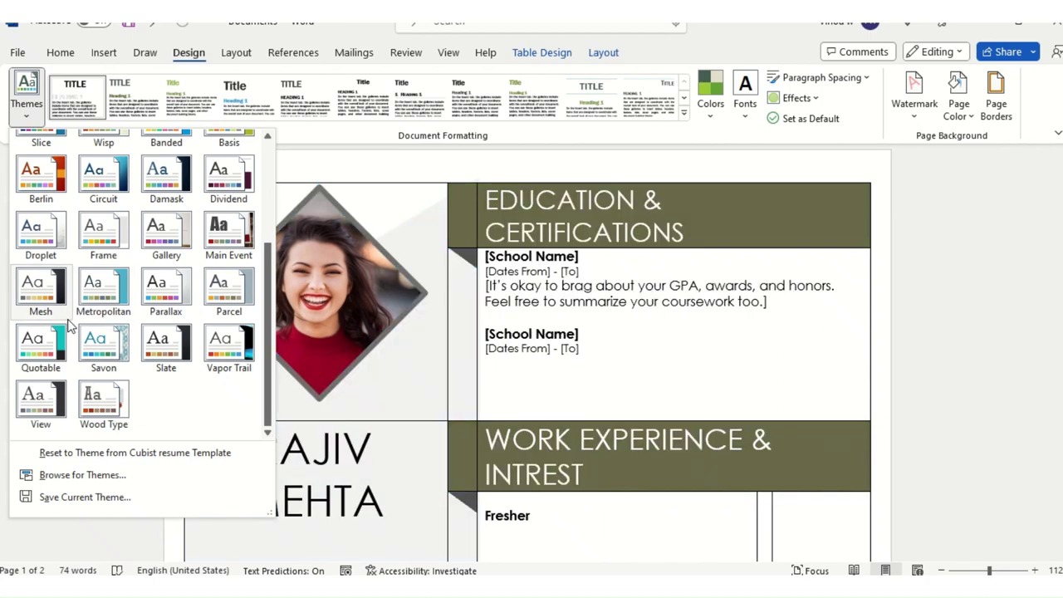
pyautogui.click(32, 353)
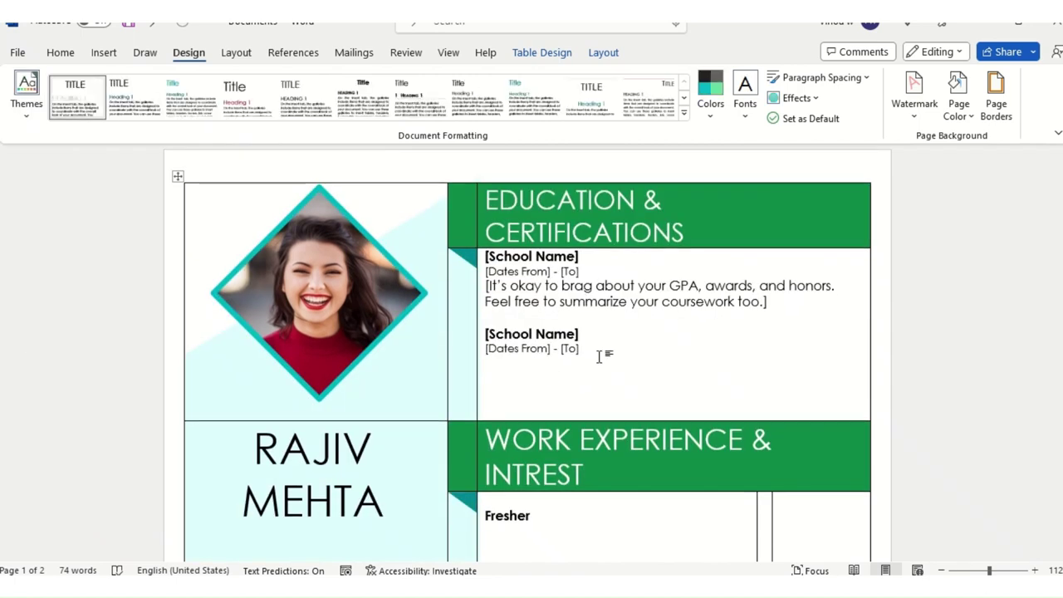
# Step: Recolour the resume with Red Violet and review the pages, including the SKILLS chart
pyautogui.click(712, 119)
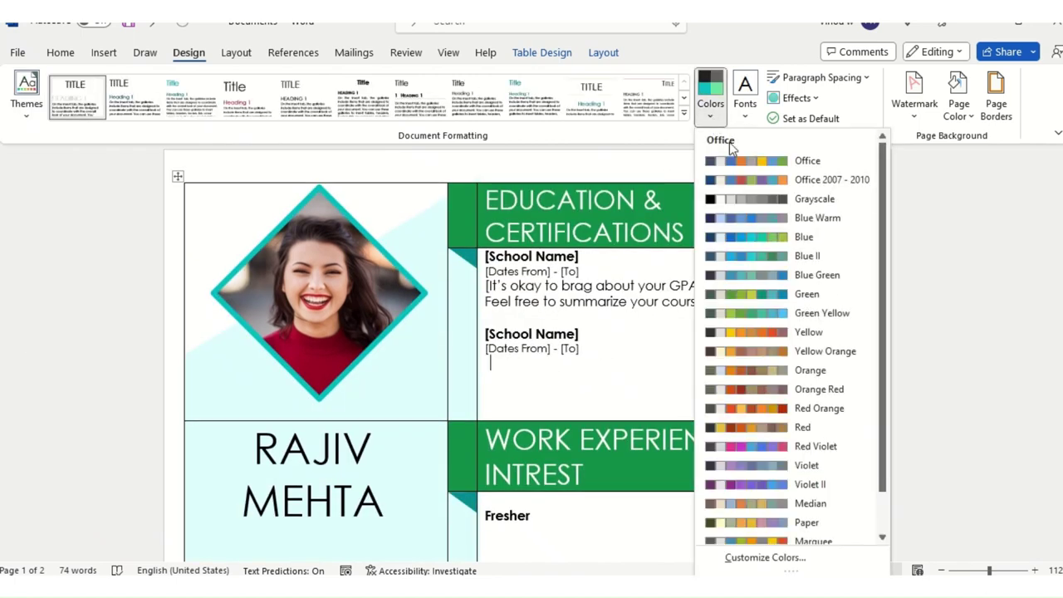
pyautogui.click(780, 446)
pyautogui.scroll(-5, 735, 370)
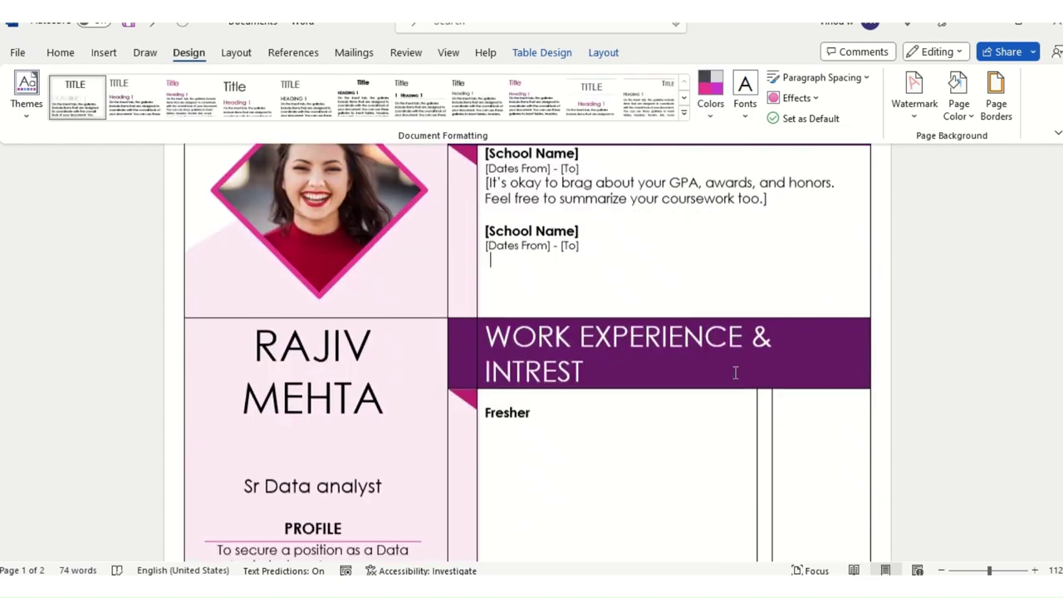
pyautogui.scroll(-15, 732, 355)
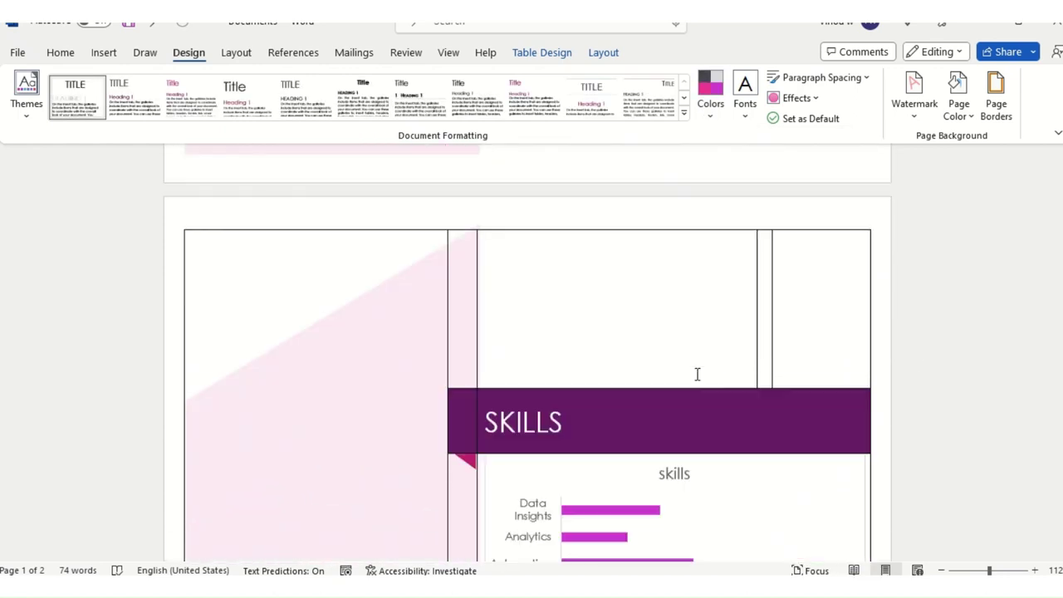
pyautogui.scroll(-3, 686, 375)
pyautogui.scroll(15, 619, 385)
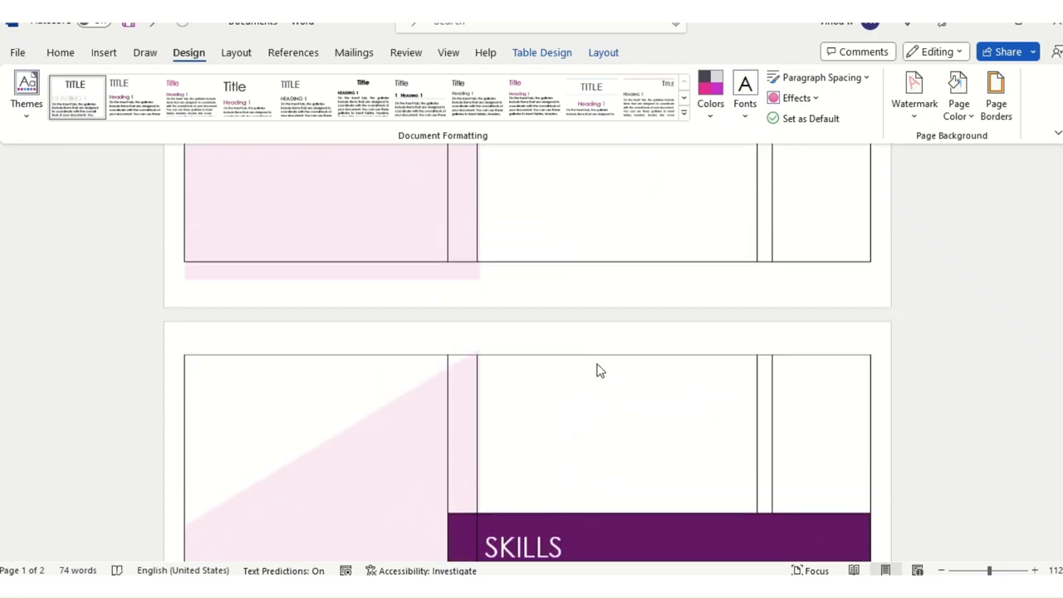
pyautogui.scroll(5, 591, 344)
pyautogui.scroll(-15, 591, 344)
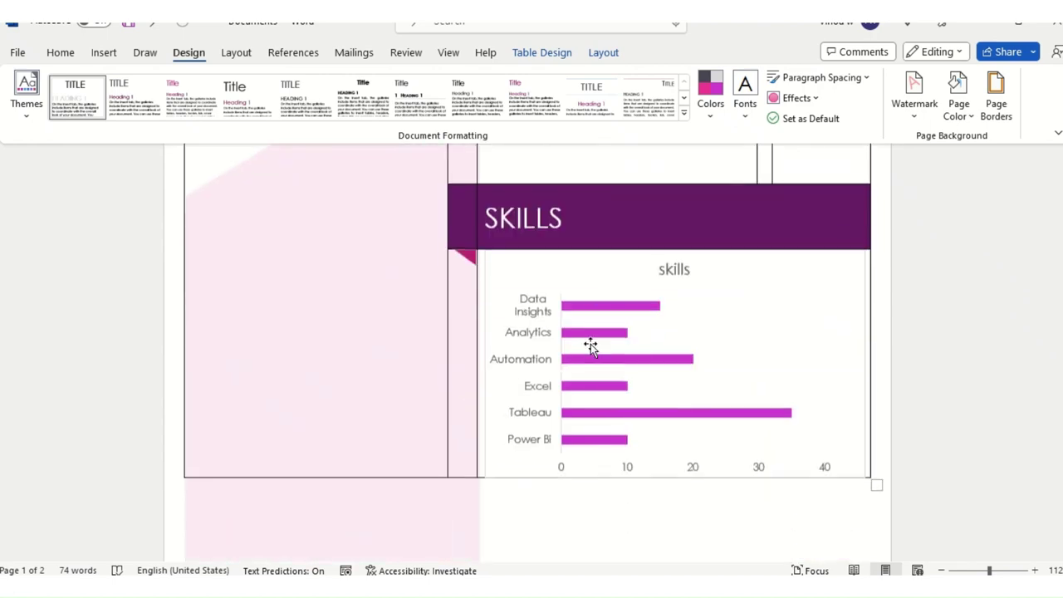
pyautogui.scroll(6, 519, 427)
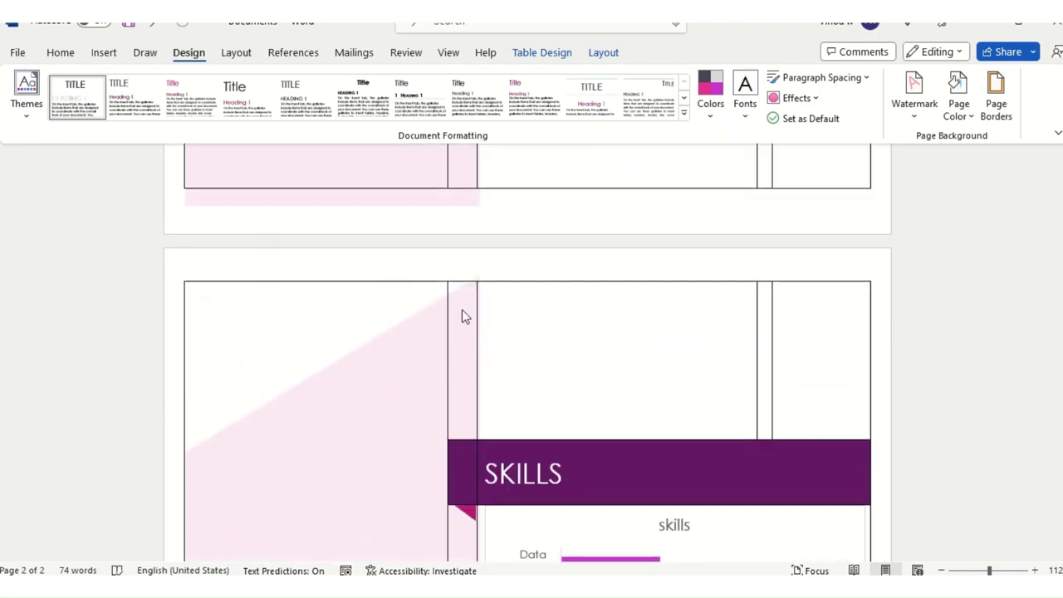
pyautogui.scroll(4, 466, 314)
pyautogui.scroll(5, 504, 352)
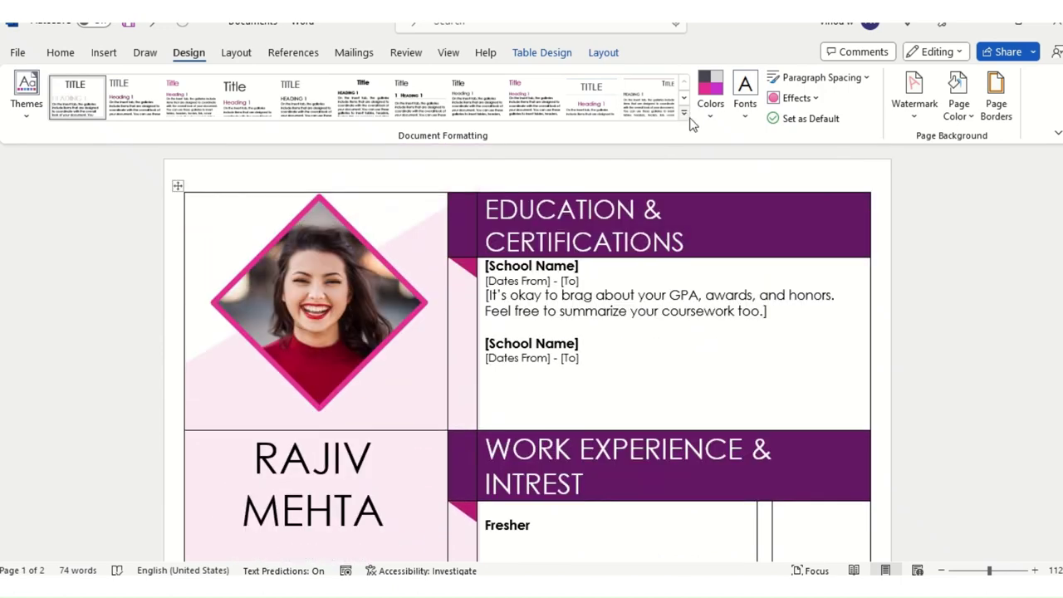
pyautogui.click(686, 116)
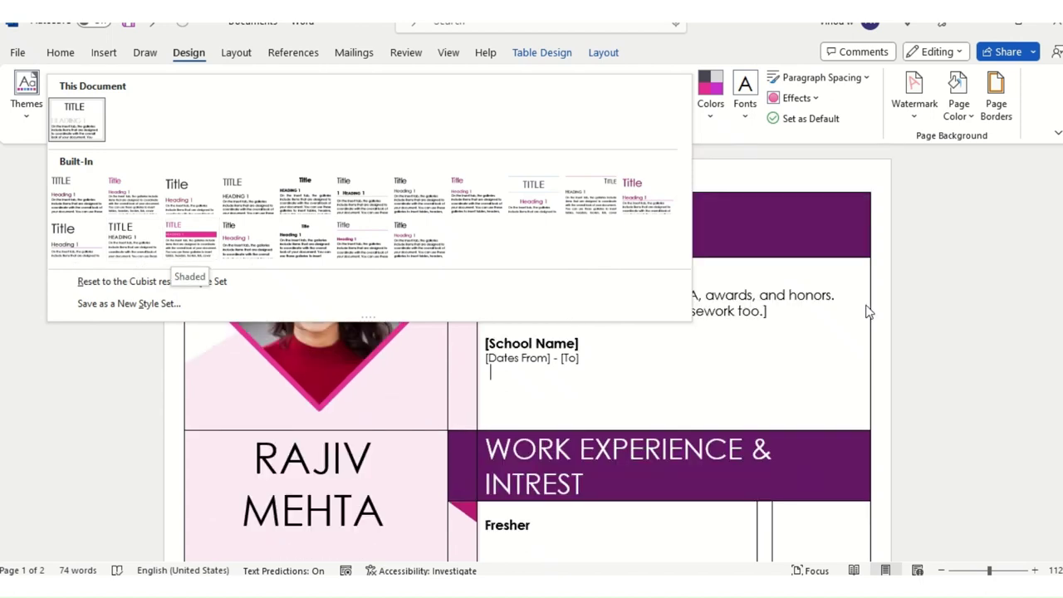
pyautogui.click(91, 112)
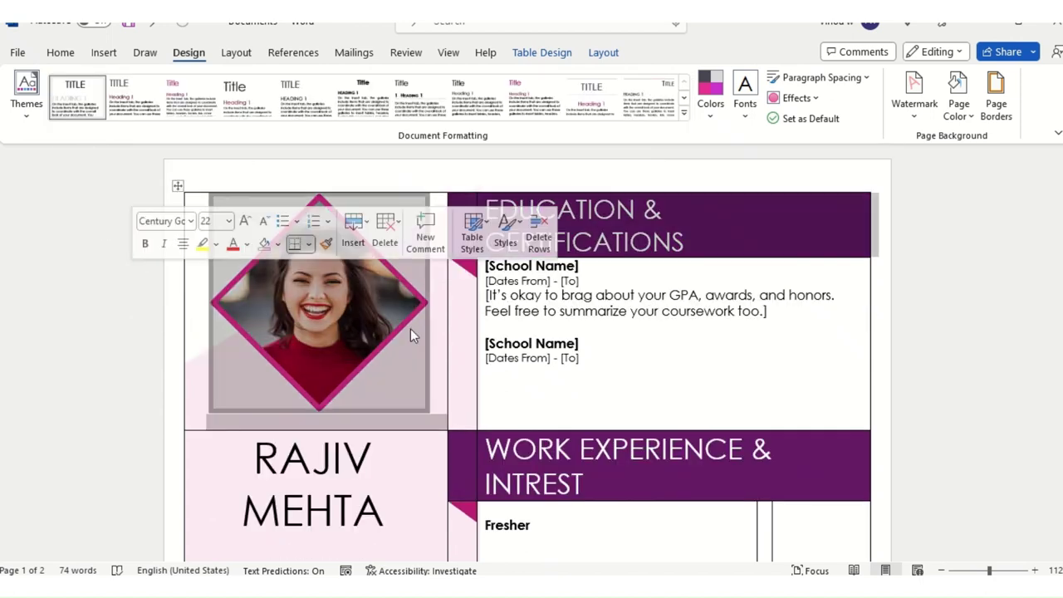